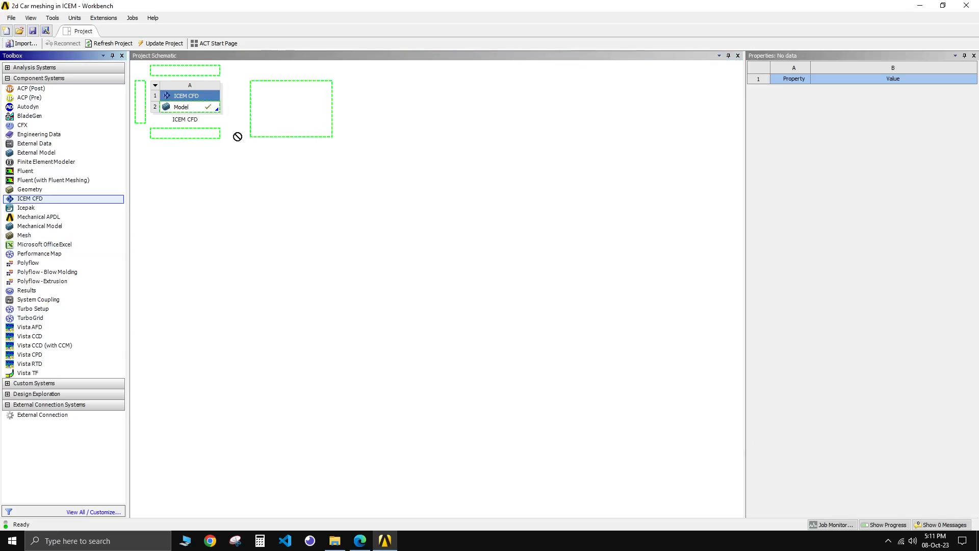
Name the new ICEM CFD system 2d car meshing and open its Model component.
{"action": "type", "text": "2"}
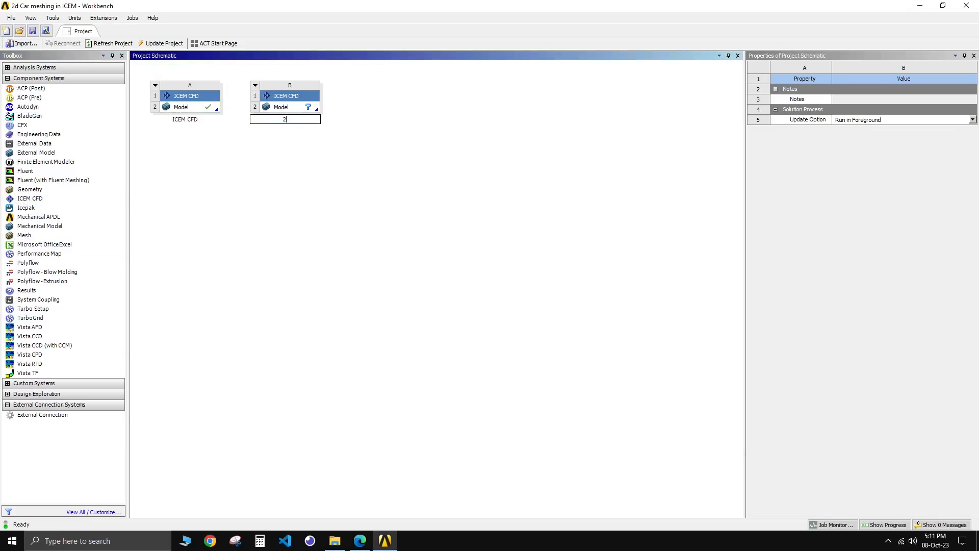
{"action": "type", "text": "d cae"}
{"action": "key", "text": "BackSpace"}
{"action": "key", "text": "BackSpace"}
{"action": "type", "text": "r meshing"}
{"action": "double_click", "coordinate": [295, 109]}
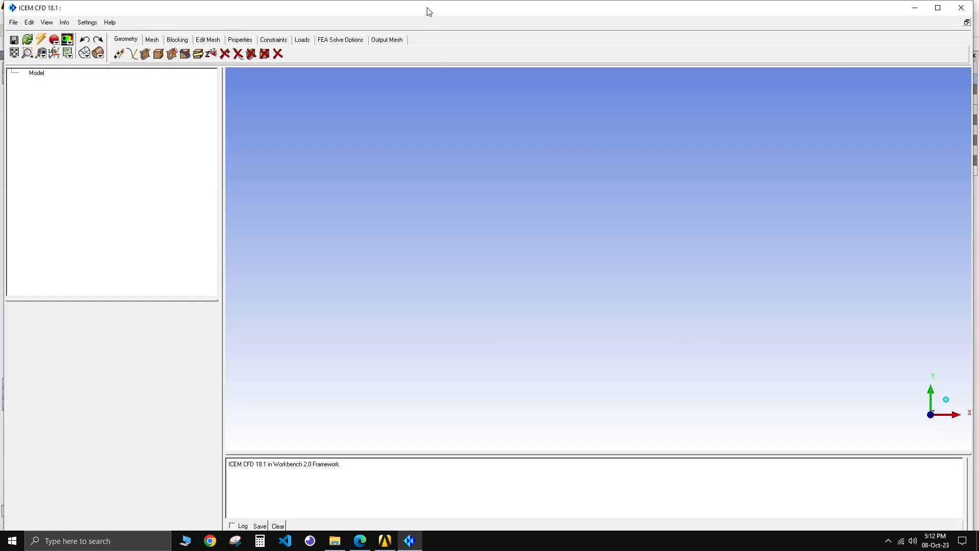
Review the general and memory settings, and dismiss them without changing any value.
{"action": "left_click", "coordinate": [84, 19]}
{"action": "left_click", "coordinate": [93, 31]}
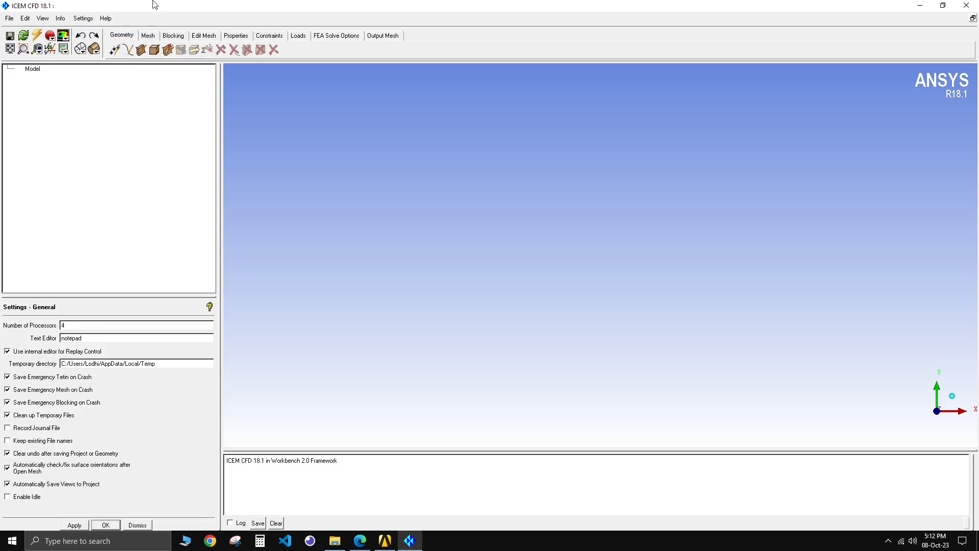
{"action": "left_click", "coordinate": [82, 20]}
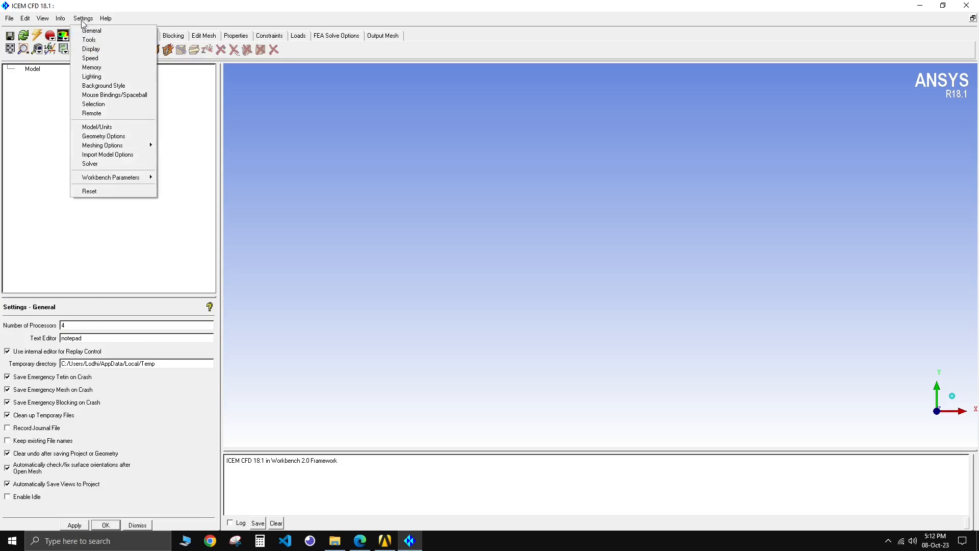
{"action": "left_click", "coordinate": [92, 68]}
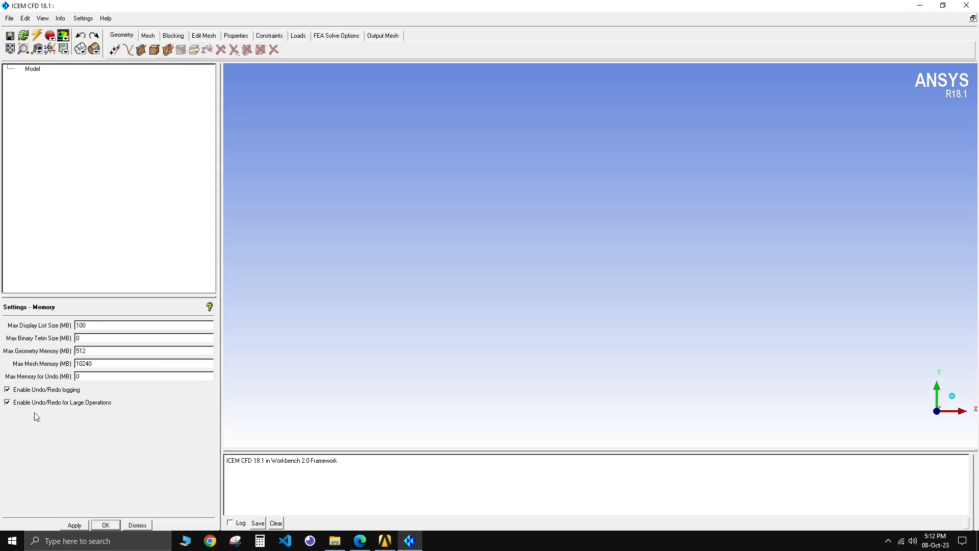
{"action": "double_click", "coordinate": [80, 325]}
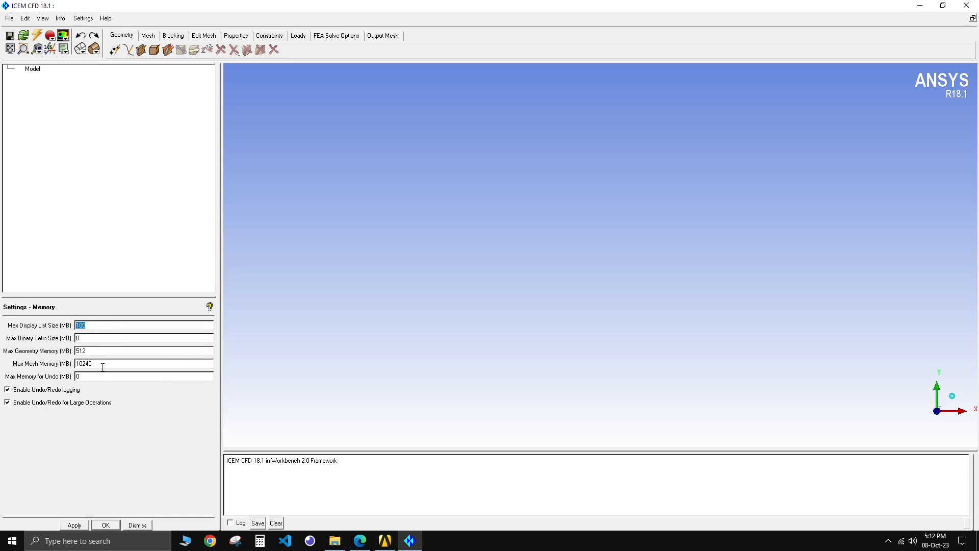
{"action": "left_click", "coordinate": [134, 525]}
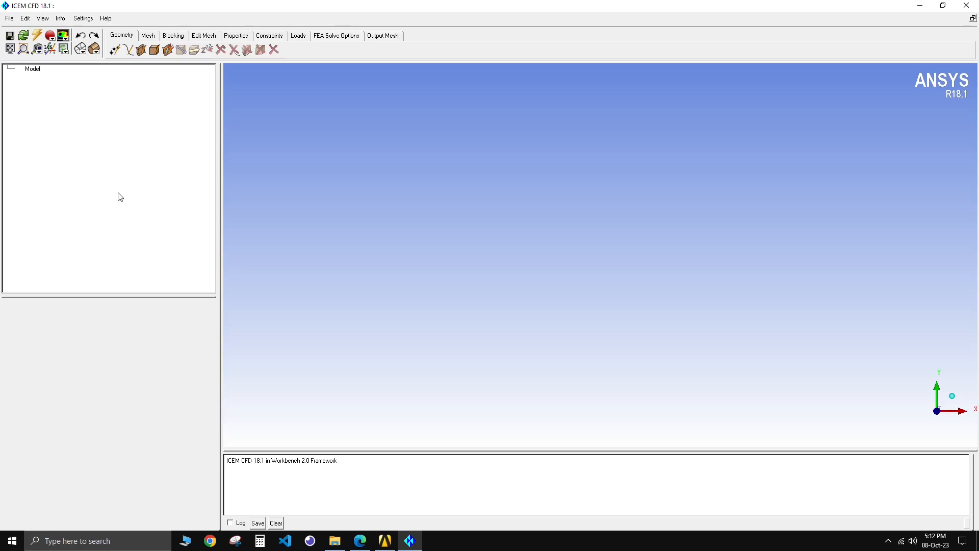
Open the geometry file car_base from the Video No 15 folder.
{"action": "left_click", "coordinate": [9, 18]}
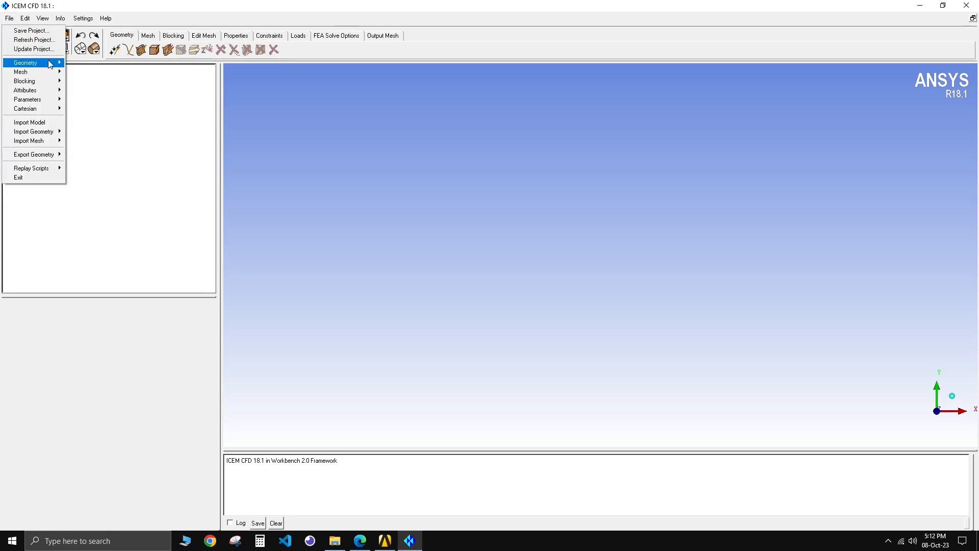
{"action": "mouse_move", "coordinate": [53, 62]}
{"action": "left_click", "coordinate": [108, 71]}
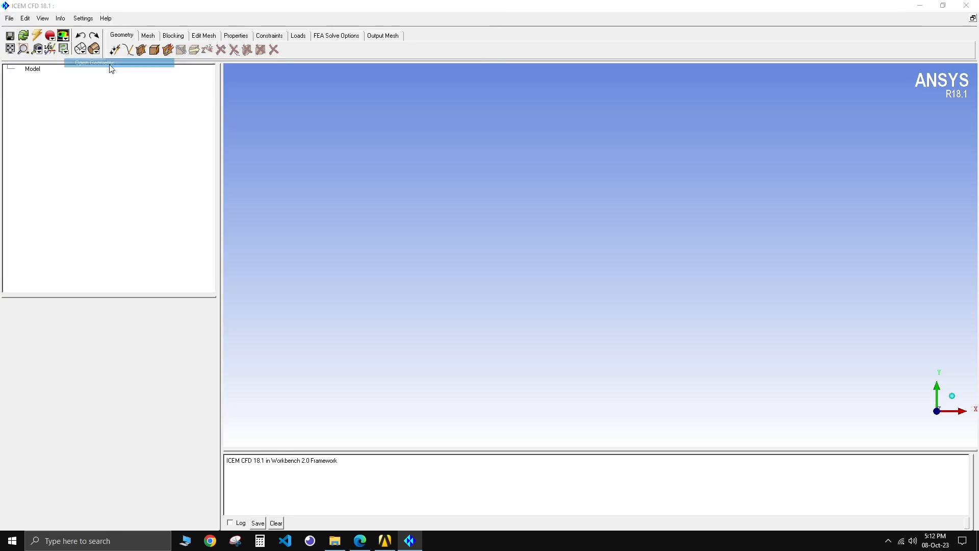
{"action": "left_click", "coordinate": [96, 39]}
{"action": "left_click", "coordinate": [129, 108]}
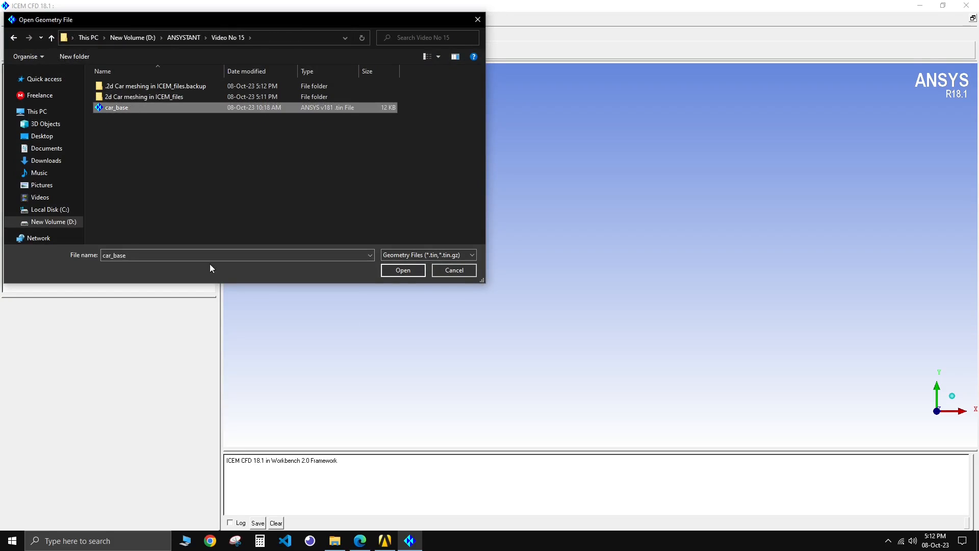
{"action": "left_click", "coordinate": [396, 273]}
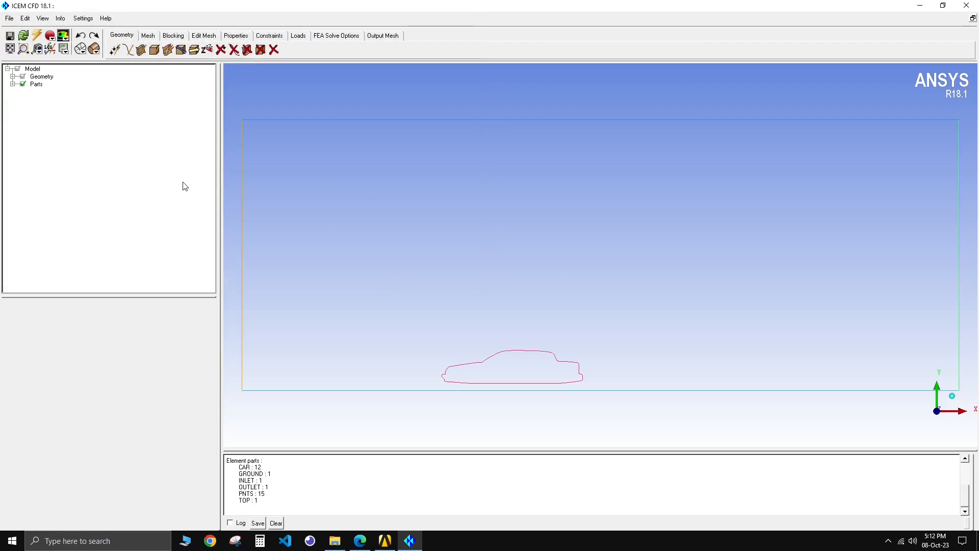
Expand the model's parts and toggle the visibility of INLET and OUTLET to identify their boundary curves.
{"action": "left_click", "coordinate": [12, 84]}
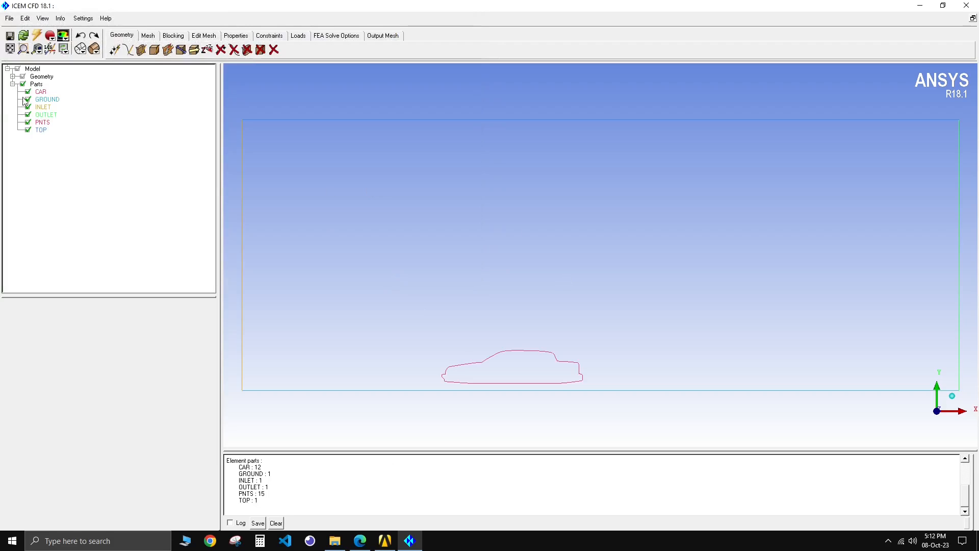
{"action": "left_click", "coordinate": [39, 91]}
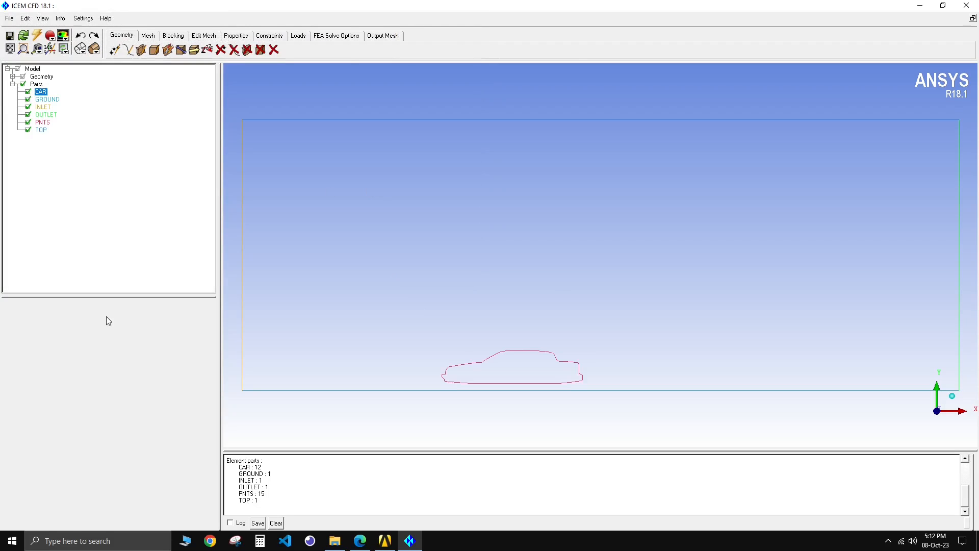
{"action": "left_click", "coordinate": [28, 107]}
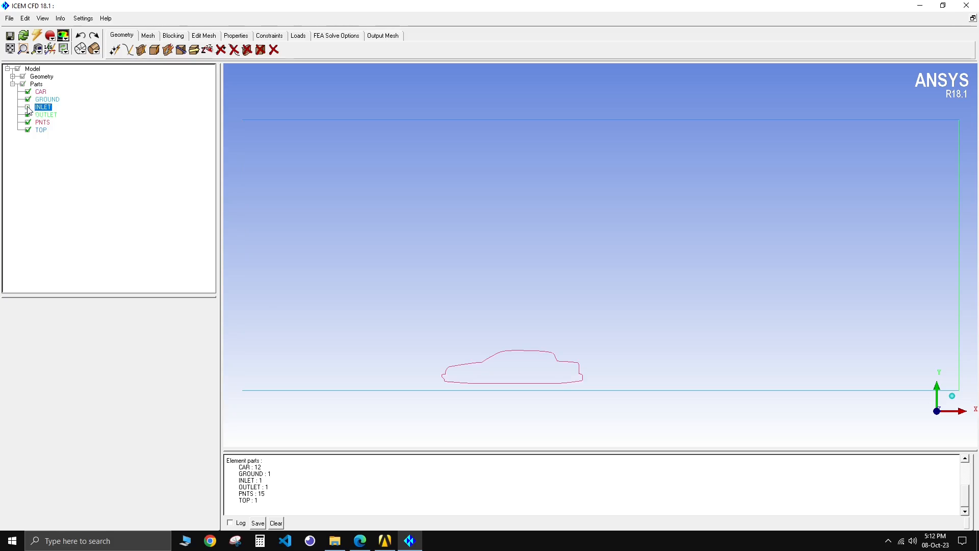
{"action": "left_click", "coordinate": [28, 107]}
{"action": "left_click", "coordinate": [28, 116]}
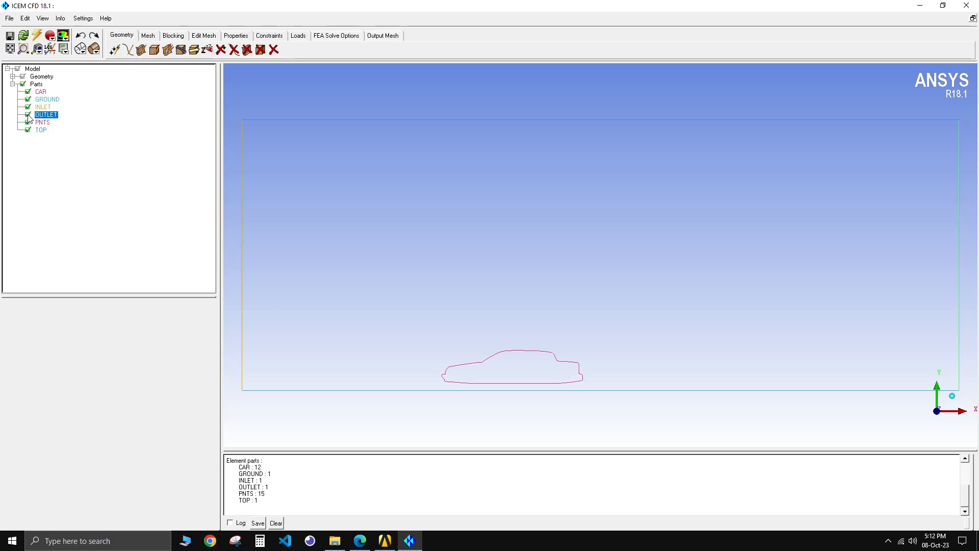
Try to create a part named example from the upper boundary curve of the domain.
{"action": "right_click", "coordinate": [37, 84]}
{"action": "left_click", "coordinate": [57, 91]}
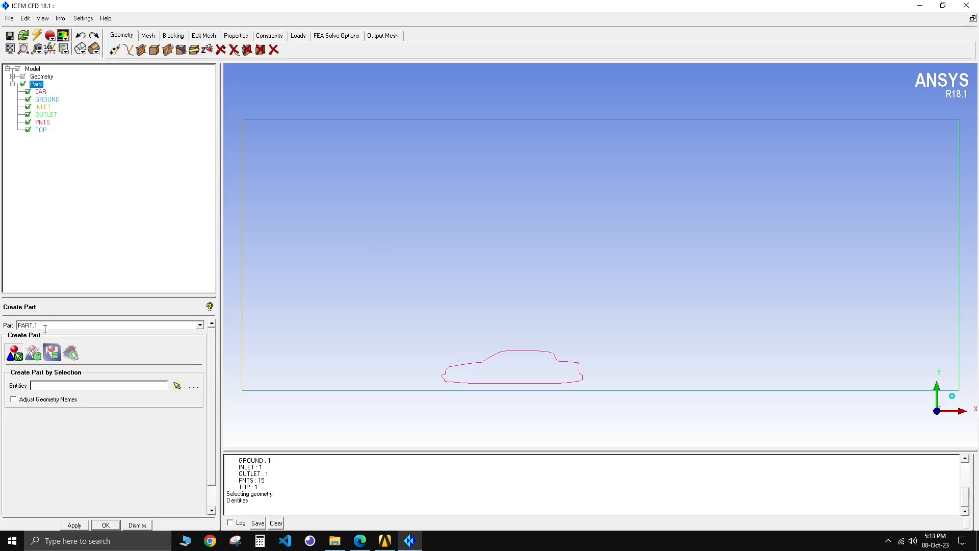
{"action": "double_click", "coordinate": [45, 329]}
{"action": "type", "text": "example"}
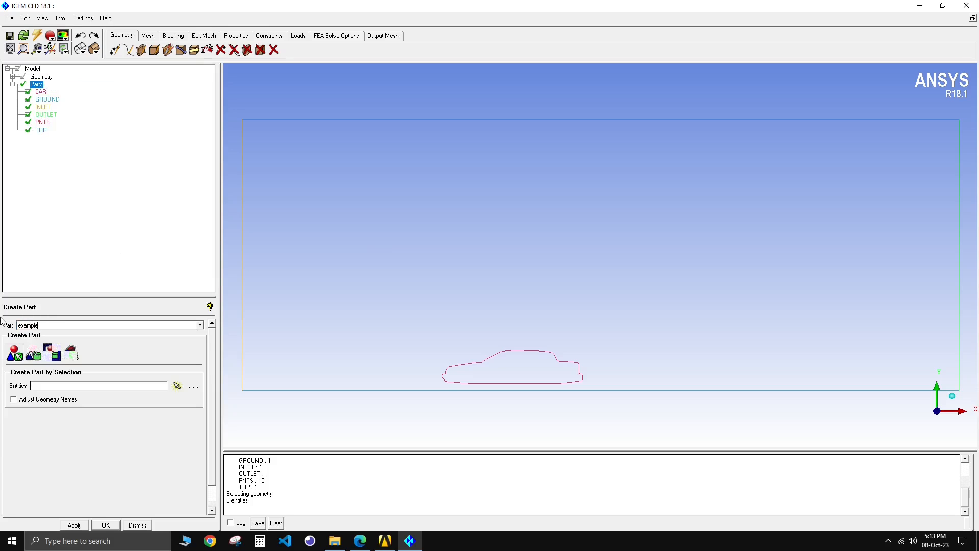
{"action": "left_click", "coordinate": [177, 386]}
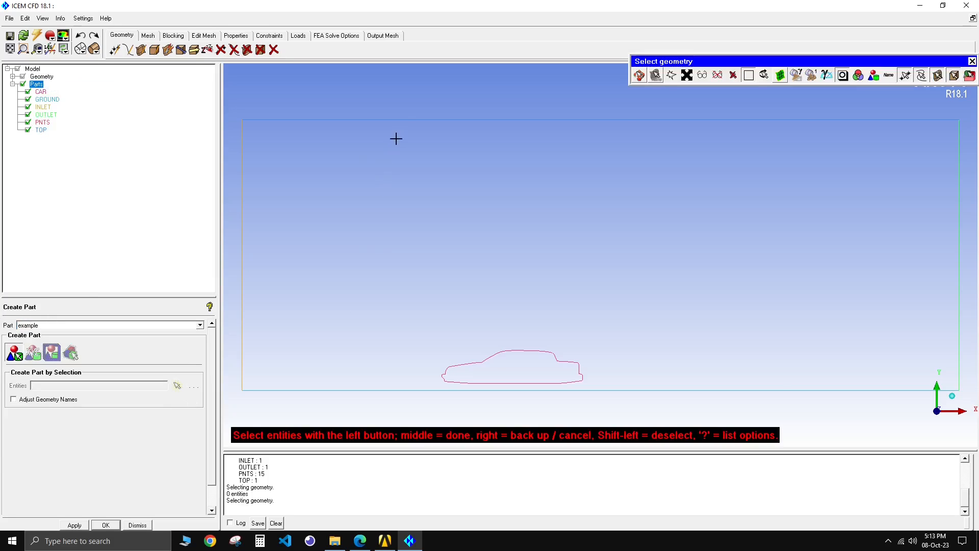
{"action": "left_click", "coordinate": [406, 120]}
{"action": "middle_click", "coordinate": [338, 181]}
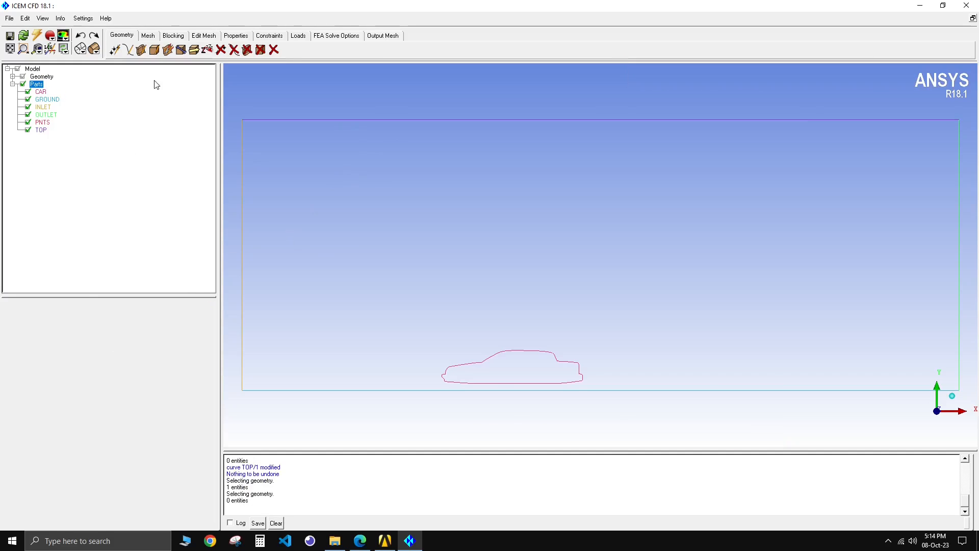
Initialize a 2D Planar block around the geometry in a part named FLUID, and toggle that part's visibility to check it.
{"action": "left_click", "coordinate": [166, 36]}
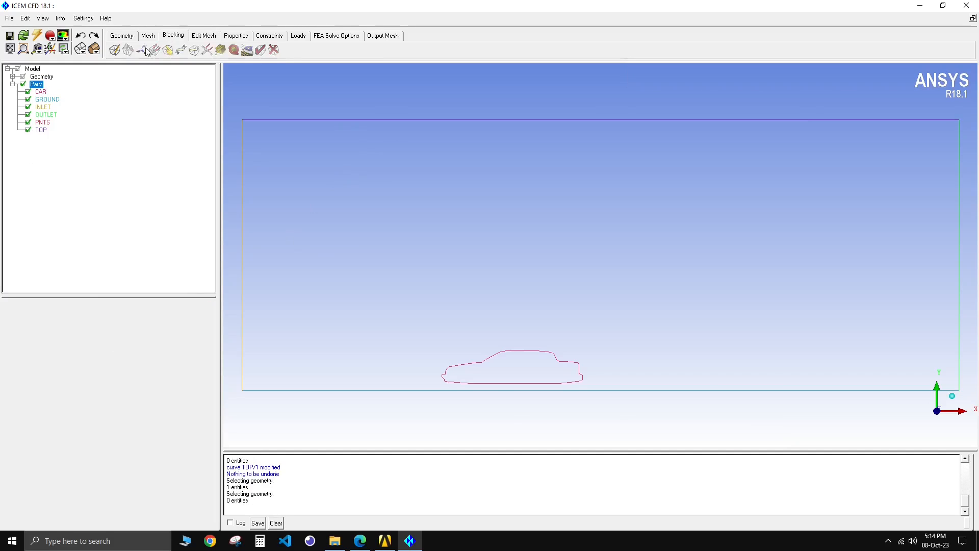
{"action": "left_click", "coordinate": [114, 50]}
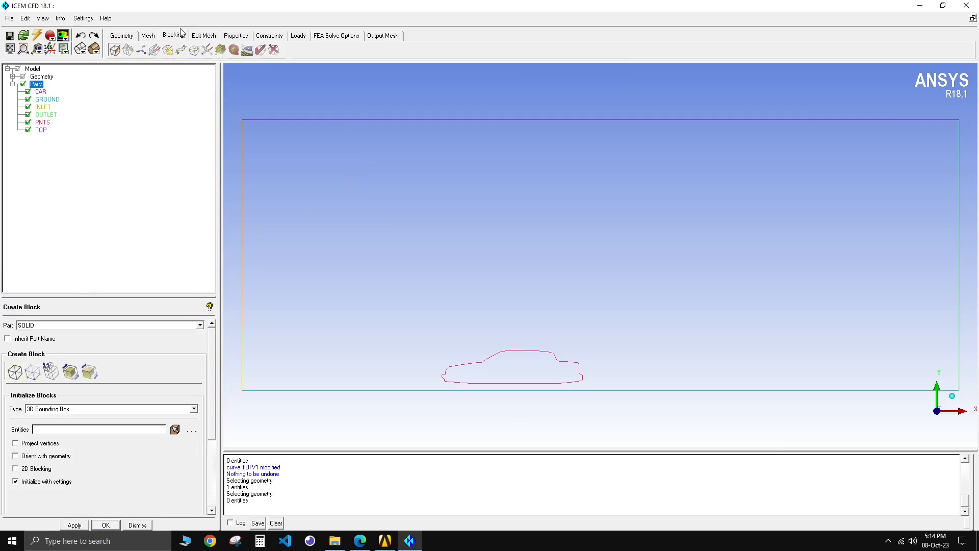
{"action": "double_click", "coordinate": [28, 325]}
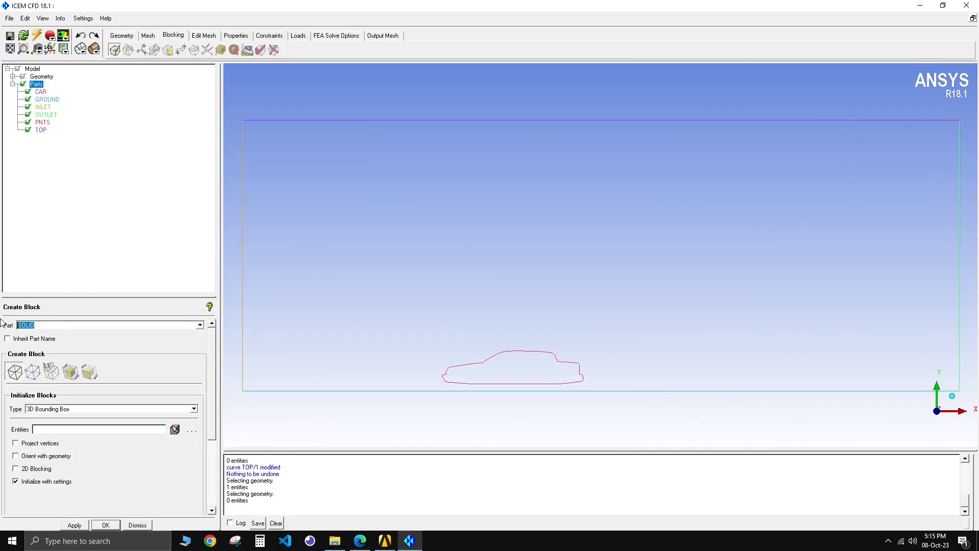
{"action": "type", "text": "FLU"}
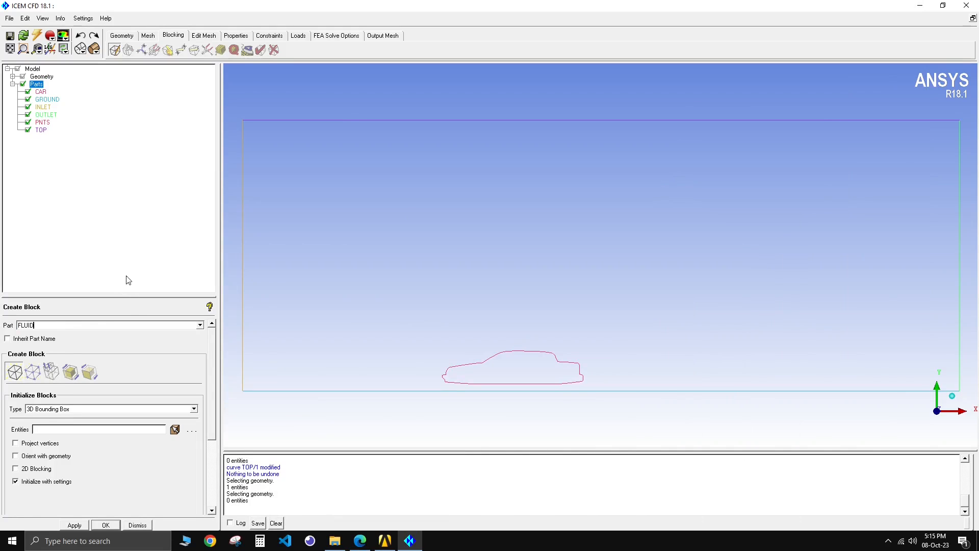
{"action": "left_click", "coordinate": [194, 405]}
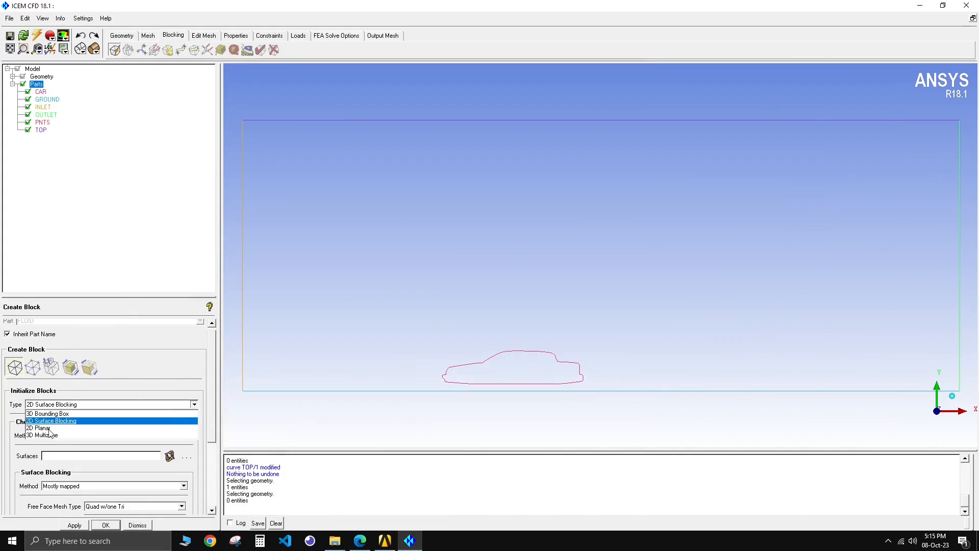
{"action": "left_click", "coordinate": [49, 429]}
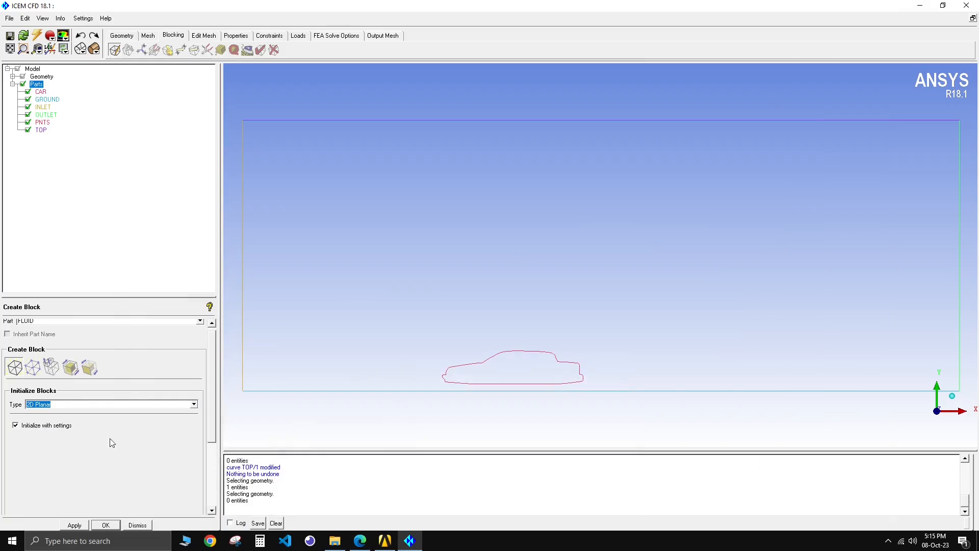
{"action": "left_click", "coordinate": [78, 526]}
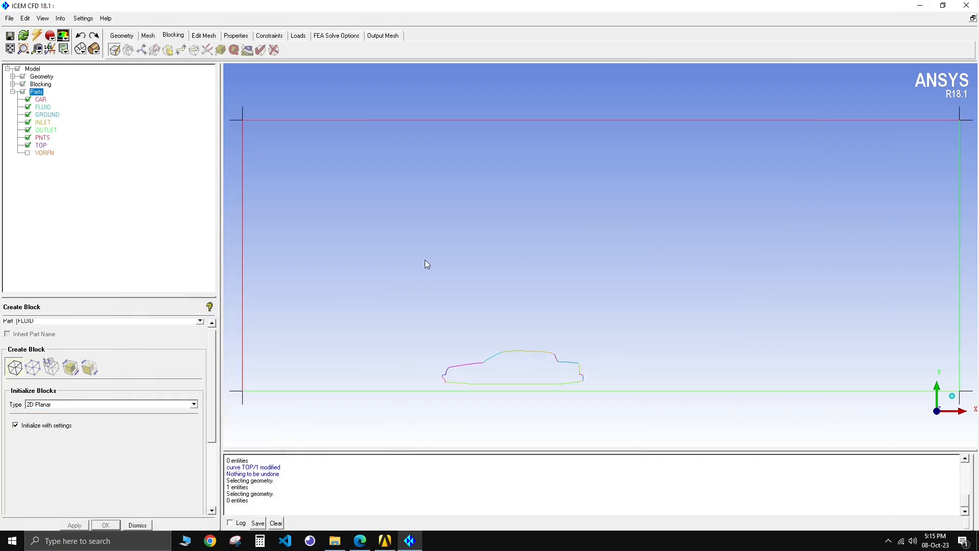
{"action": "left_click", "coordinate": [28, 107]}
{"action": "left_click", "coordinate": [28, 107]}
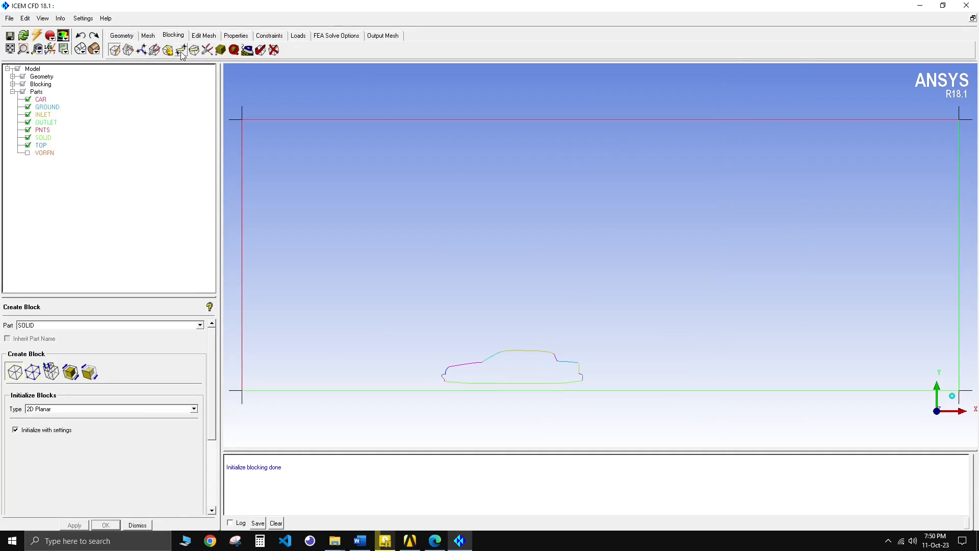
Move the block's four corner vertices individually inward from the domain corners, with movement in Z fixed.
{"action": "left_click", "coordinate": [181, 50]}
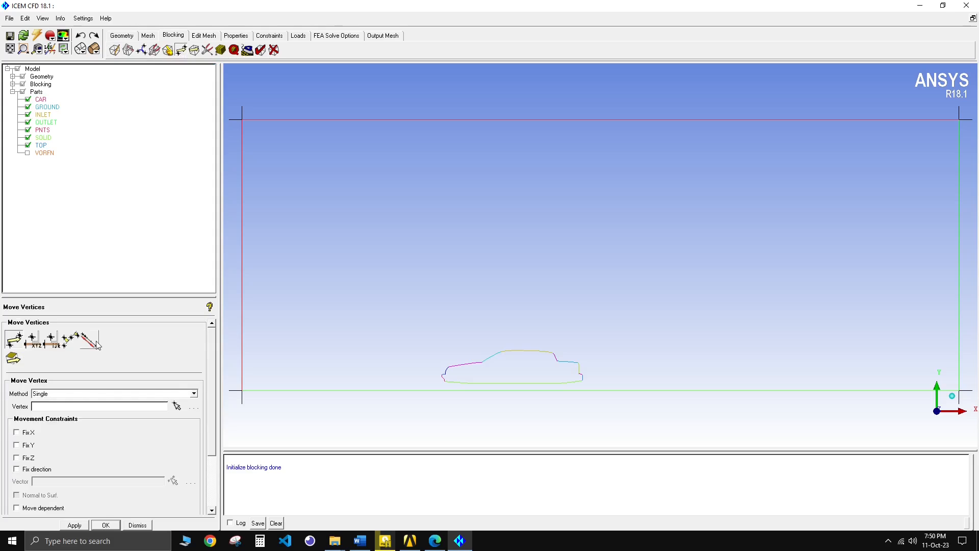
{"action": "left_click", "coordinate": [16, 458]}
{"action": "left_click", "coordinate": [177, 406]}
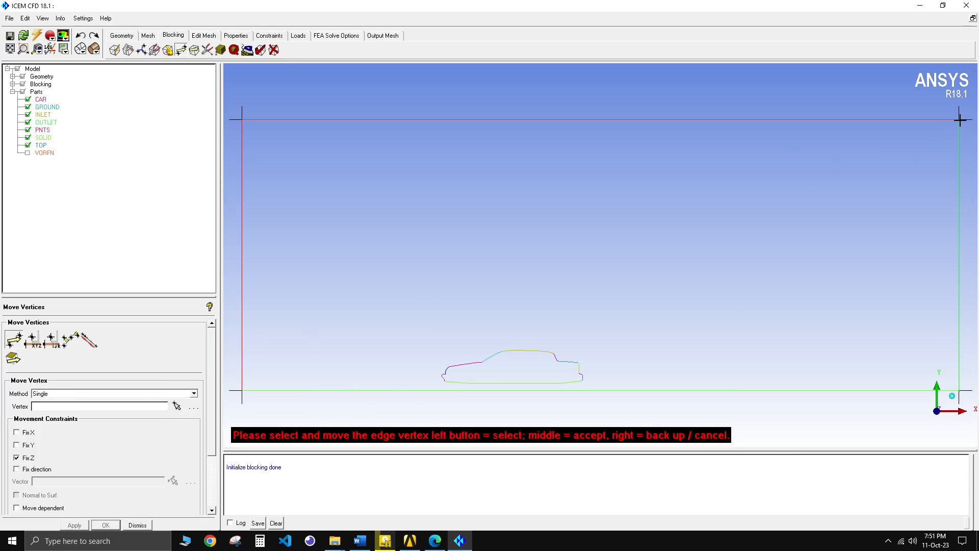
{"action": "left_click_drag", "start_coordinate": [959, 121], "coordinate": [892, 156]}
{"action": "scroll", "coordinate": [663, 145], "scroll_direction": "down", "scroll_amount": 3}
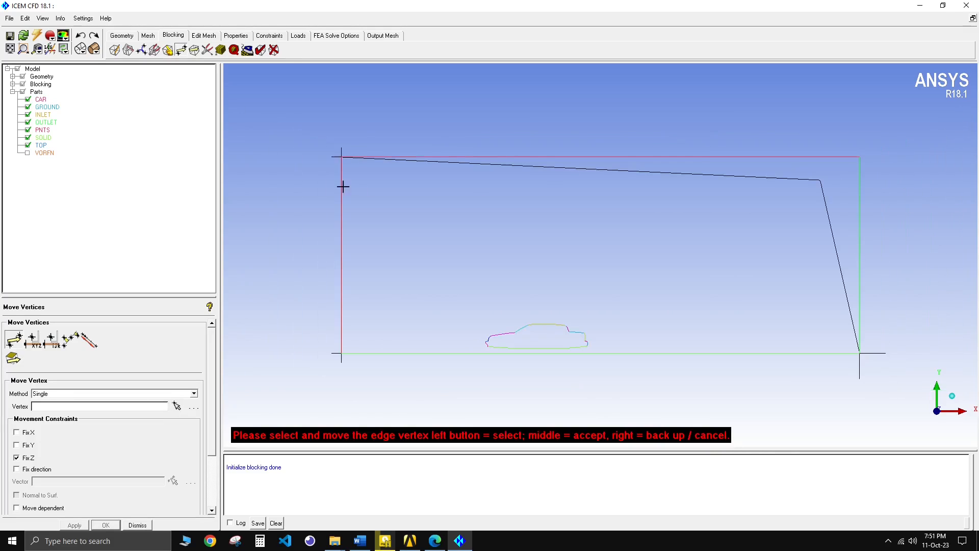
{"action": "left_click_drag", "start_coordinate": [341, 159], "coordinate": [375, 182]}
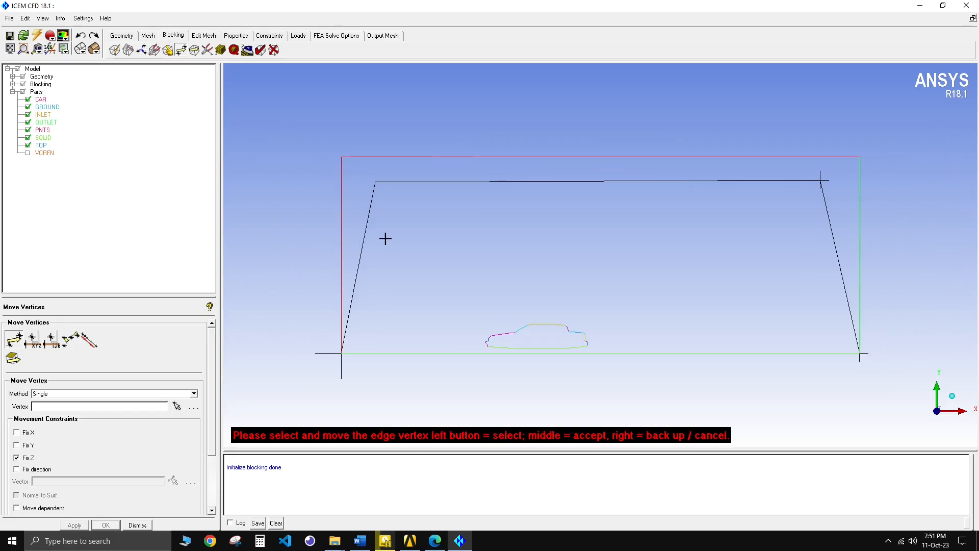
{"action": "scroll", "coordinate": [385, 236], "scroll_direction": "up", "scroll_amount": 1}
{"action": "scroll", "coordinate": [383, 231], "scroll_direction": "down", "scroll_amount": 1}
{"action": "left_click_drag", "start_coordinate": [343, 353], "coordinate": [389, 315]}
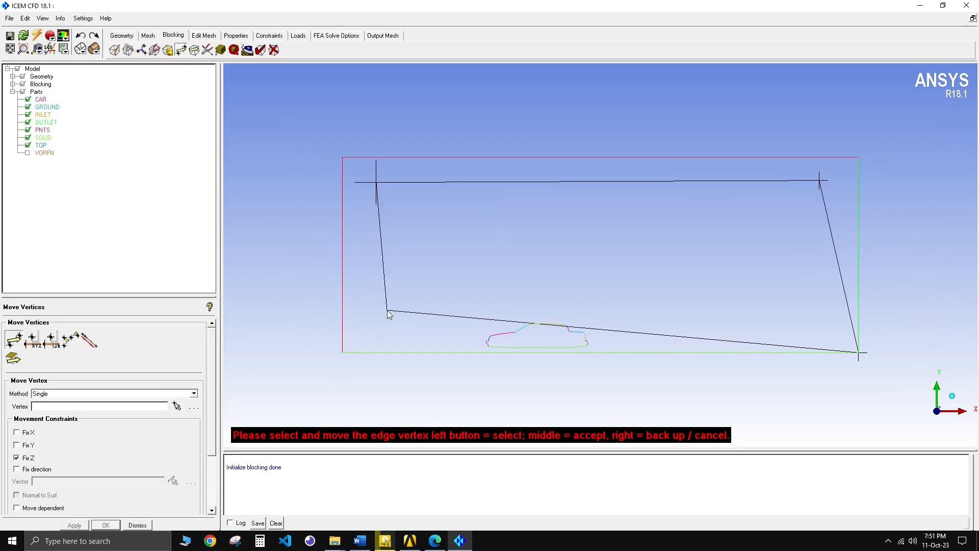
{"action": "left_click_drag", "start_coordinate": [859, 352], "coordinate": [820, 310]}
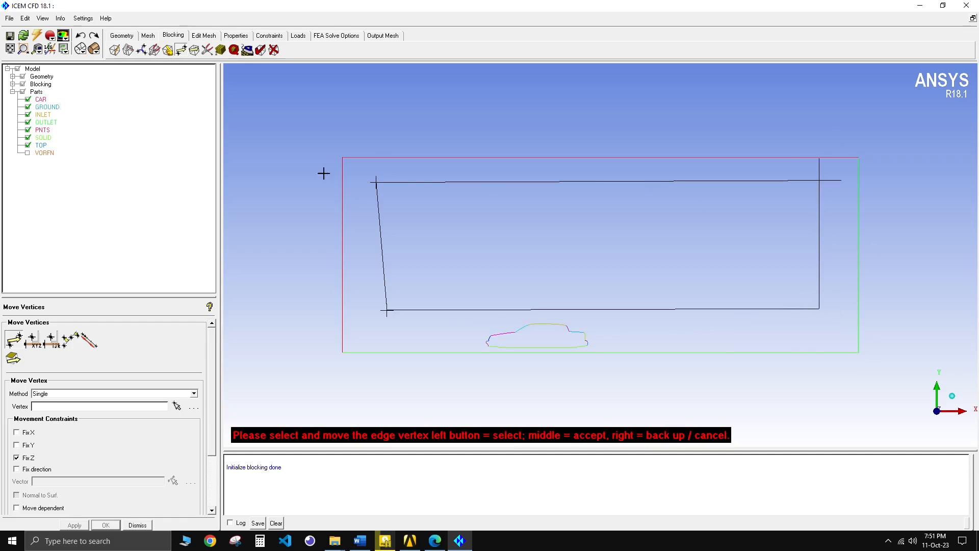
{"action": "middle_click", "coordinate": [482, 125]}
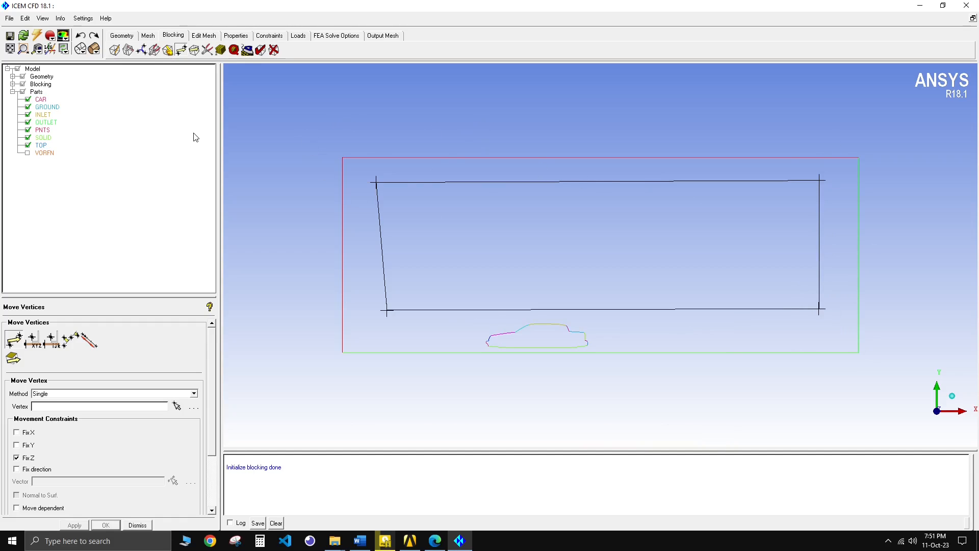
Associate the block's right edge with the outlet curve and its top edge with the domain's top curve.
{"action": "left_click", "coordinate": [168, 50]}
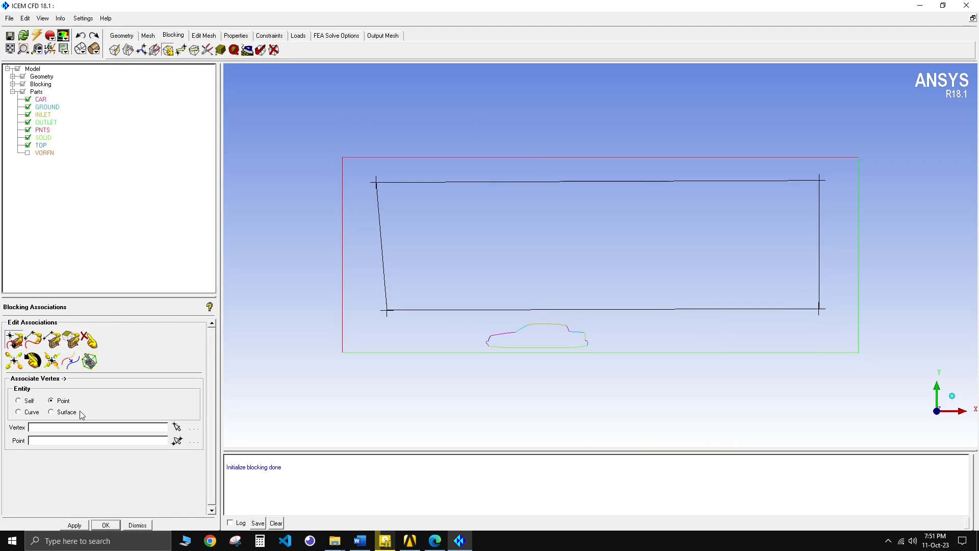
{"action": "left_click", "coordinate": [32, 340]}
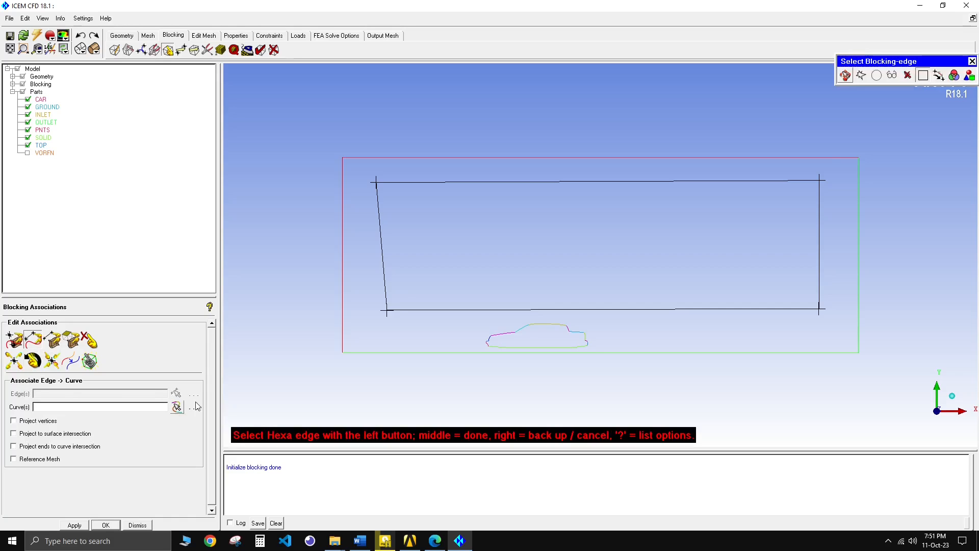
{"action": "left_click", "coordinate": [818, 236]}
{"action": "middle_click", "coordinate": [836, 241]}
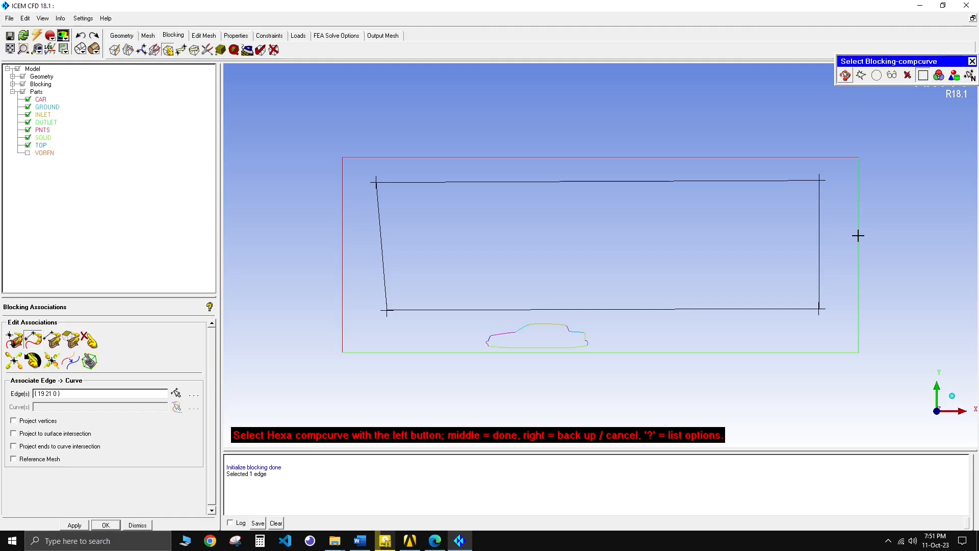
{"action": "left_click", "coordinate": [859, 235]}
{"action": "middle_click", "coordinate": [859, 235]}
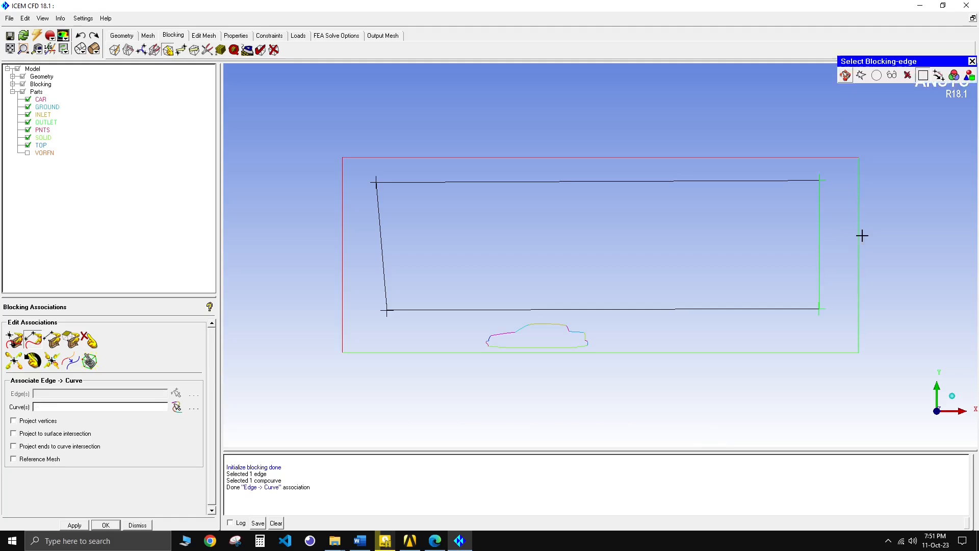
{"action": "left_click", "coordinate": [638, 181]}
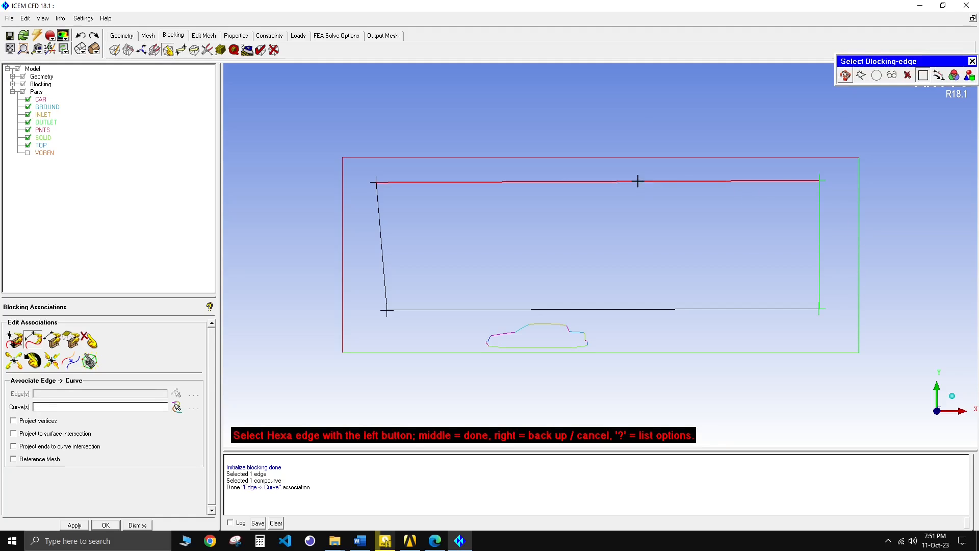
{"action": "middle_click", "coordinate": [639, 176]}
{"action": "left_click", "coordinate": [639, 174]}
{"action": "middle_click", "coordinate": [640, 168]}
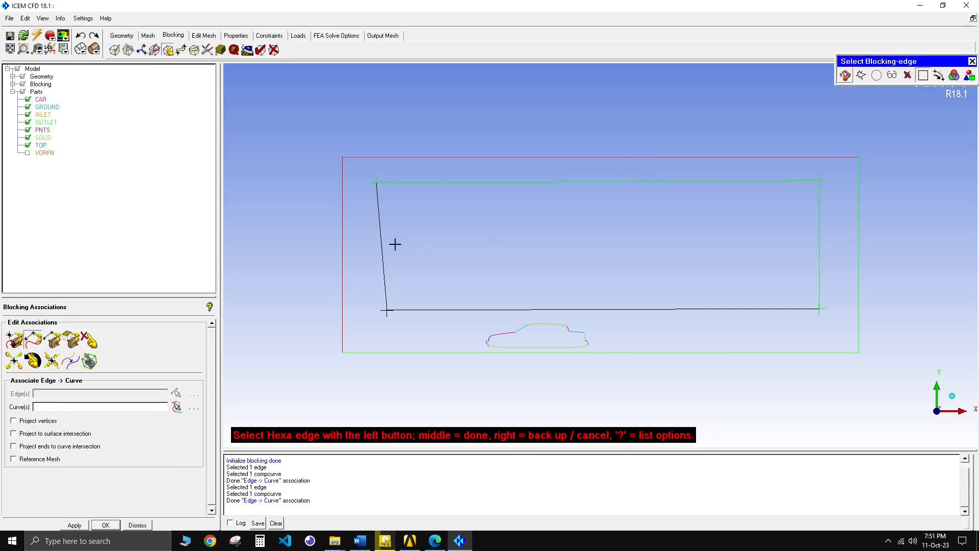
Associate the block's left edge with the inlet curve and its bottom edge with the ground curve.
{"action": "left_click", "coordinate": [384, 232]}
{"action": "middle_click", "coordinate": [384, 232]}
{"action": "left_click", "coordinate": [342, 234]}
{"action": "middle_click", "coordinate": [341, 234]}
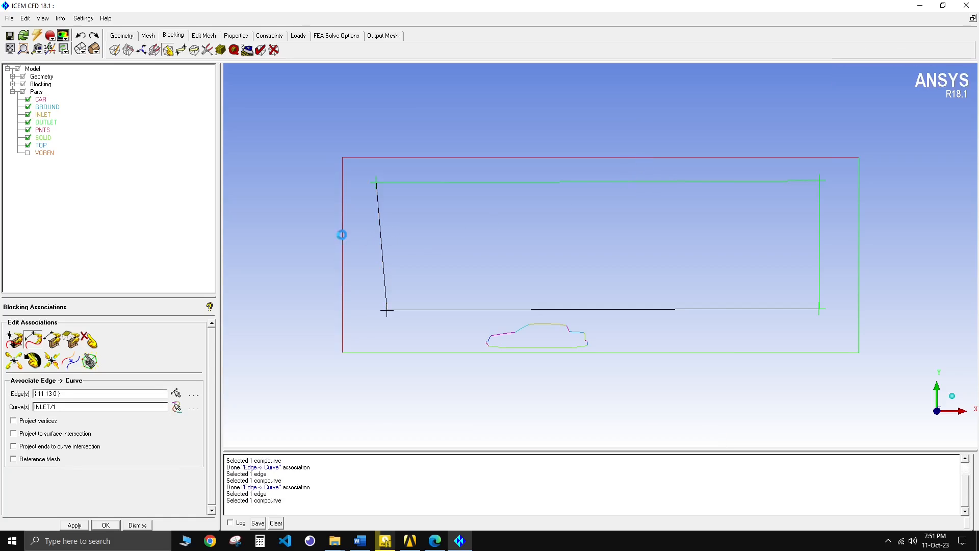
{"action": "left_click", "coordinate": [498, 309]}
{"action": "middle_click", "coordinate": [497, 308]}
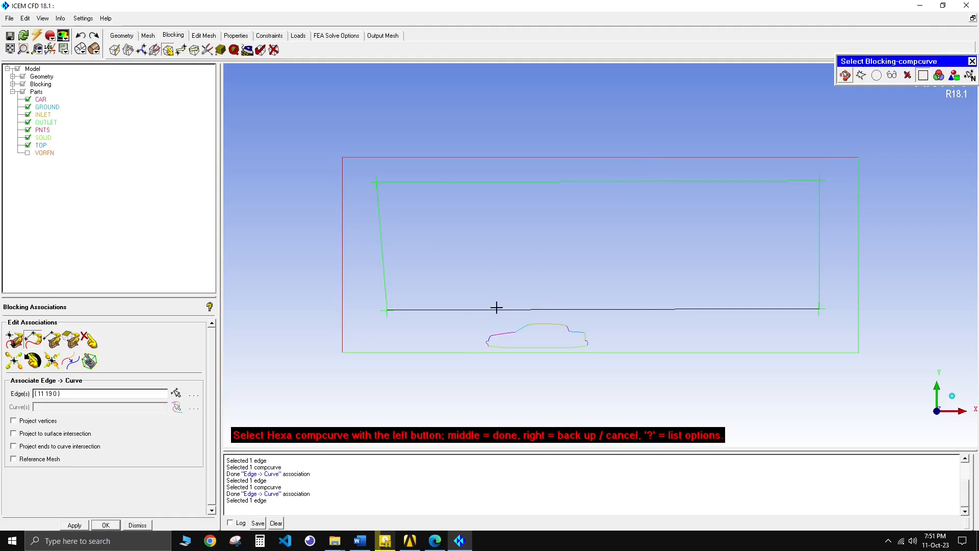
{"action": "left_click", "coordinate": [459, 352]}
{"action": "middle_click", "coordinate": [460, 340]}
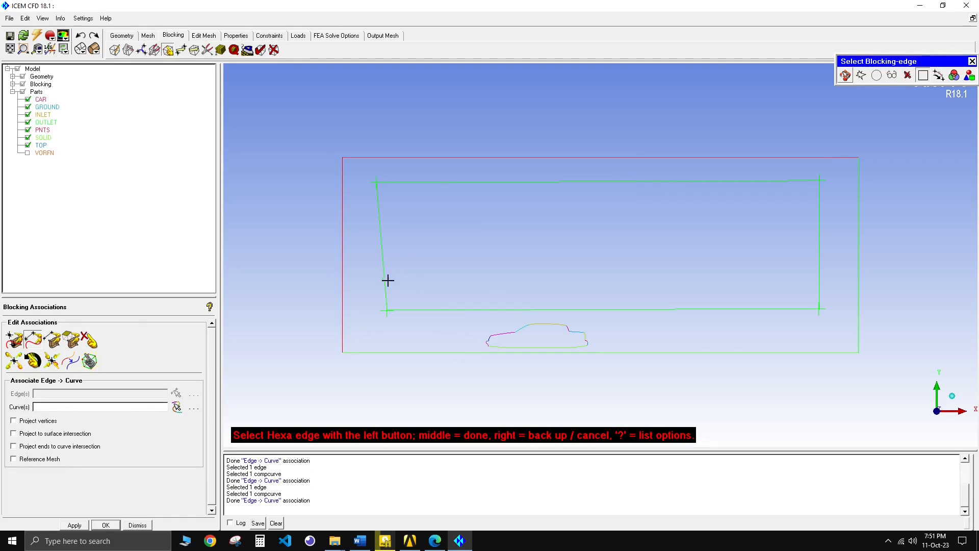
Move the block's four corner vertices individually onto the matching corners of the domain, with movement in Z fixed.
{"action": "left_click", "coordinate": [181, 49]}
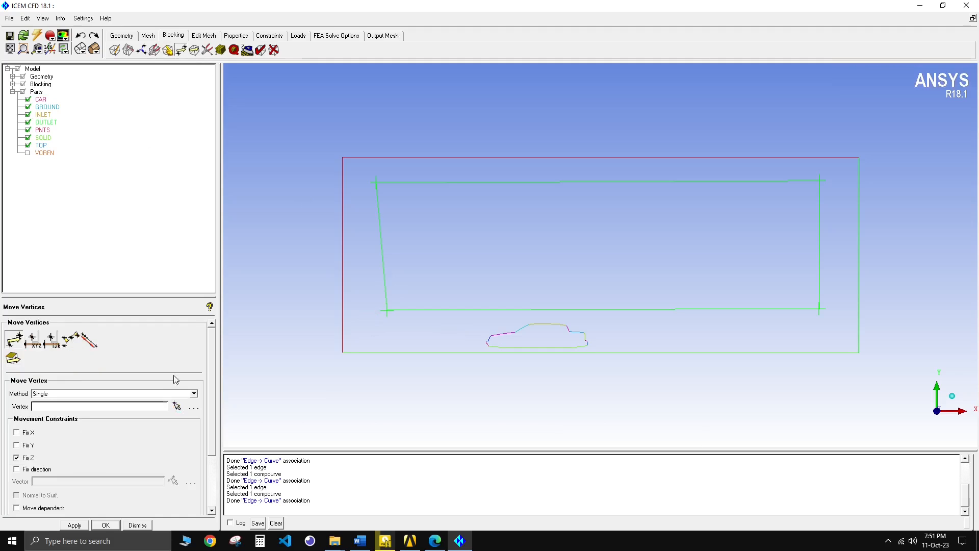
{"action": "left_click", "coordinate": [176, 405]}
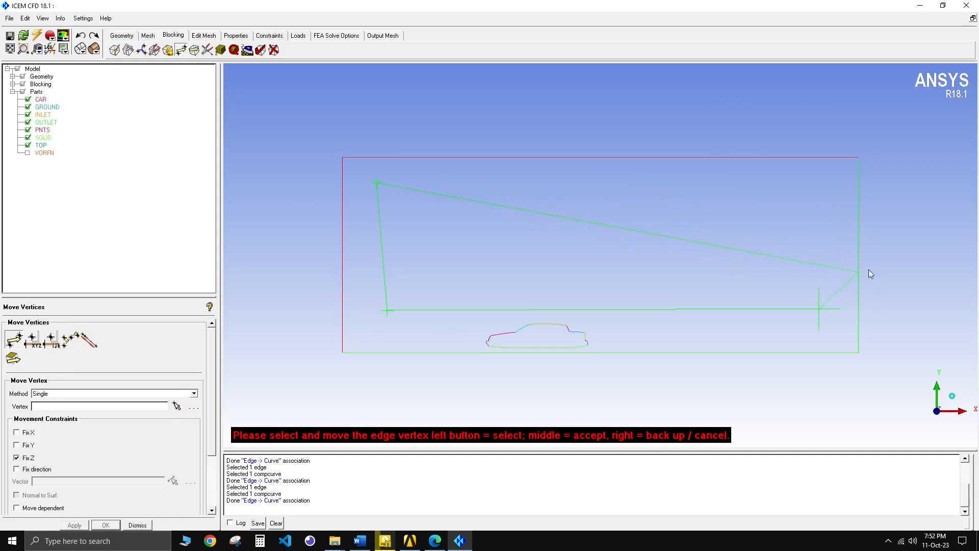
{"action": "left_click_drag", "start_coordinate": [869, 271], "coordinate": [864, 193]}
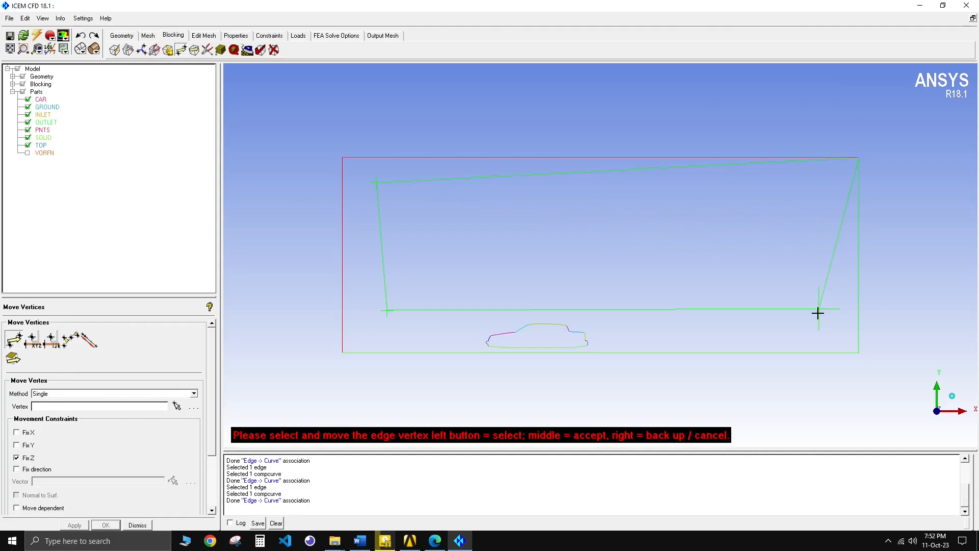
{"action": "left_click_drag", "start_coordinate": [820, 309], "coordinate": [880, 356]}
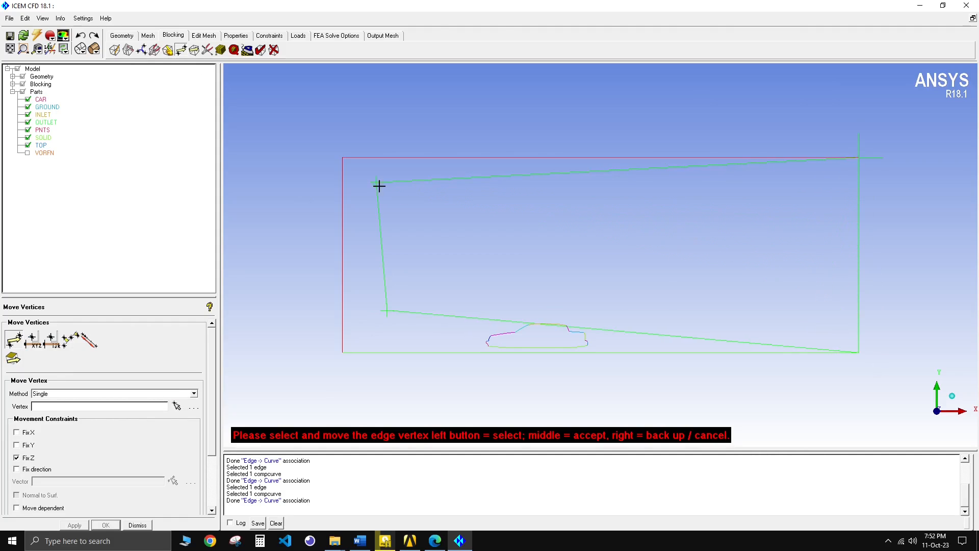
{"action": "left_click_drag", "start_coordinate": [378, 184], "coordinate": [361, 167]}
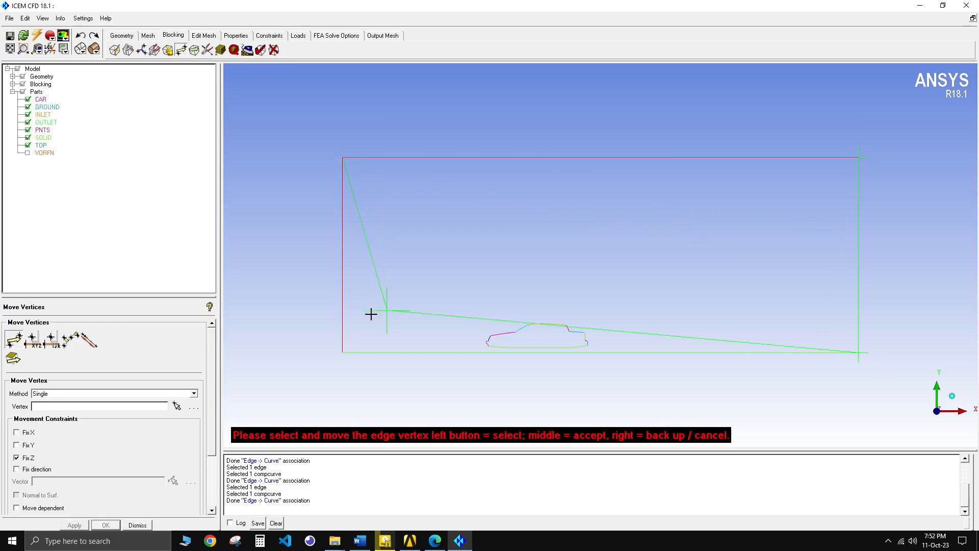
{"action": "left_click_drag", "start_coordinate": [385, 311], "coordinate": [328, 460]}
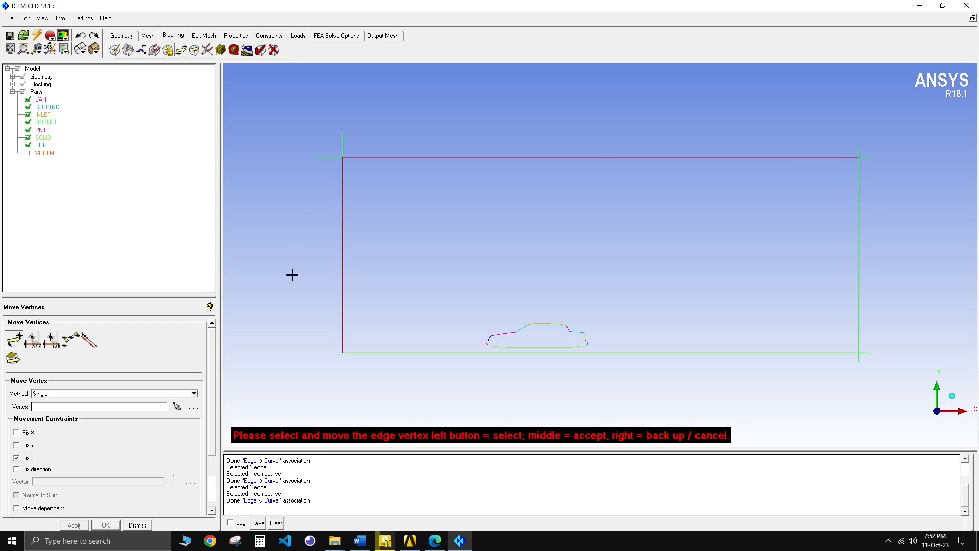
{"action": "middle_click", "coordinate": [534, 258]}
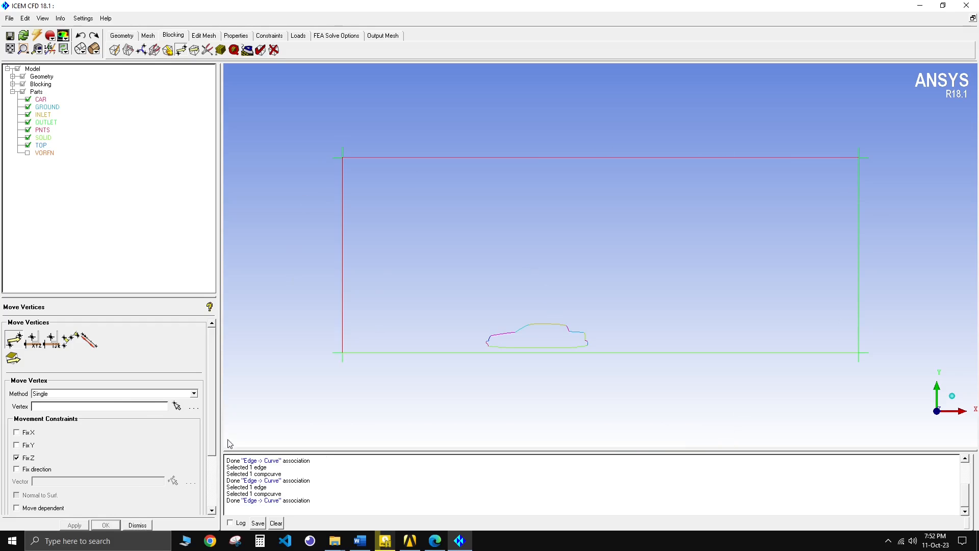
{"action": "left_click", "coordinate": [138, 525]}
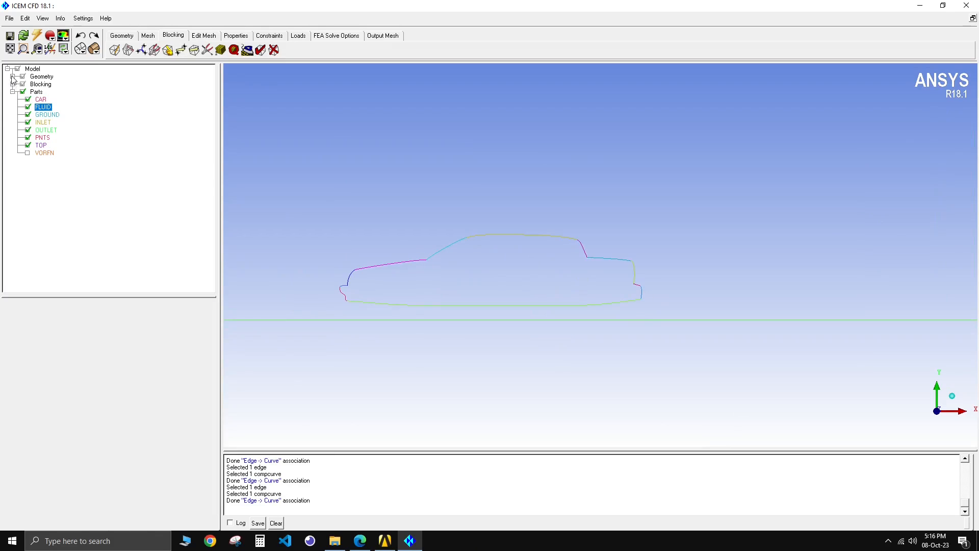
Show the geometry points and split the block vertically through the rear and front bumper tip points, using the Prescribed point method.
{"action": "left_click", "coordinate": [12, 76]}
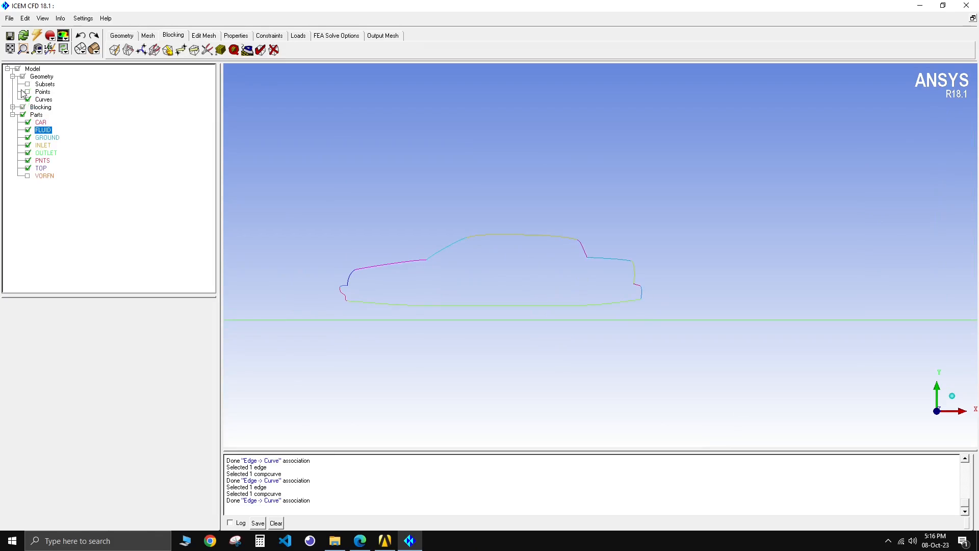
{"action": "left_click", "coordinate": [28, 91]}
{"action": "left_click", "coordinate": [128, 50]}
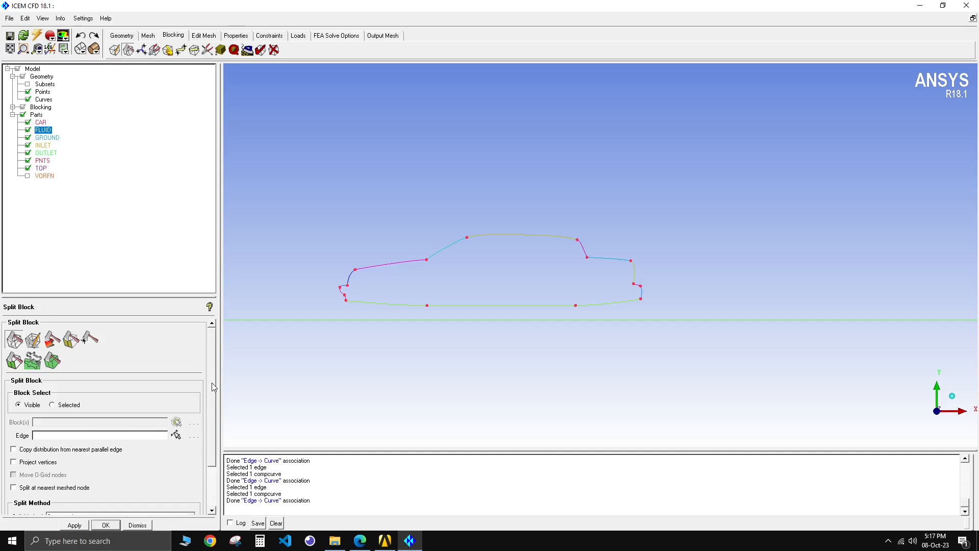
{"action": "left_click_drag", "start_coordinate": [211, 395], "coordinate": [211, 450]}
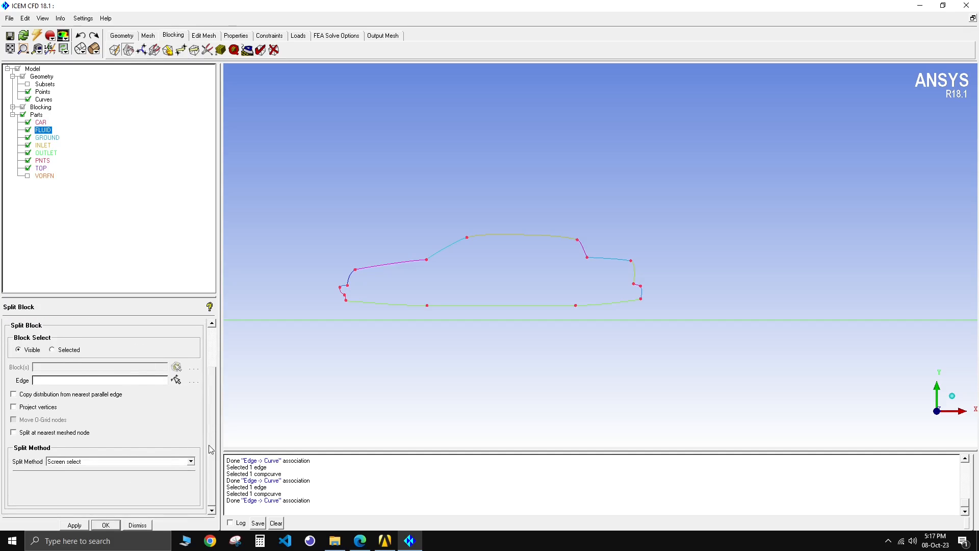
{"action": "left_click", "coordinate": [192, 462]}
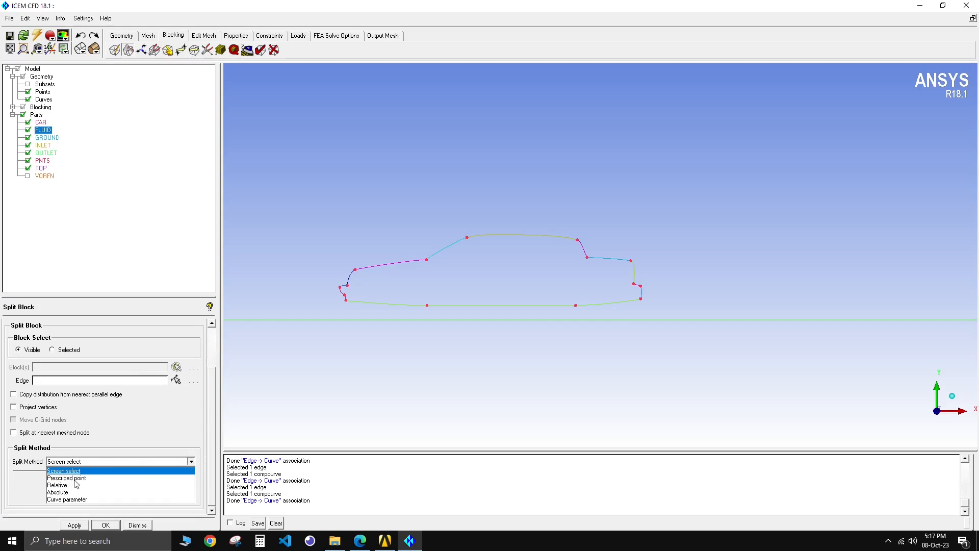
{"action": "left_click", "coordinate": [76, 478]}
{"action": "left_click", "coordinate": [176, 381]}
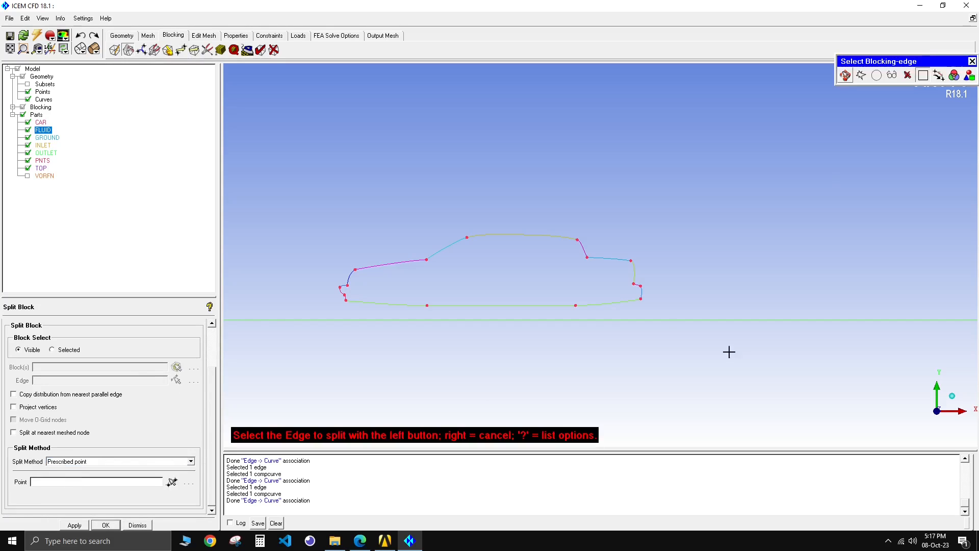
{"action": "left_click", "coordinate": [653, 320]}
{"action": "left_click", "coordinate": [640, 286]}
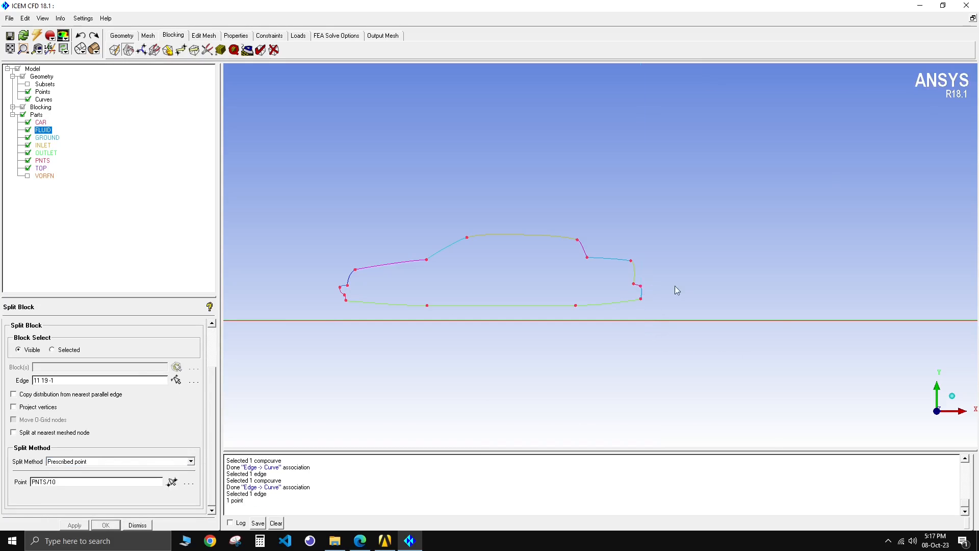
{"action": "left_click", "coordinate": [336, 320]}
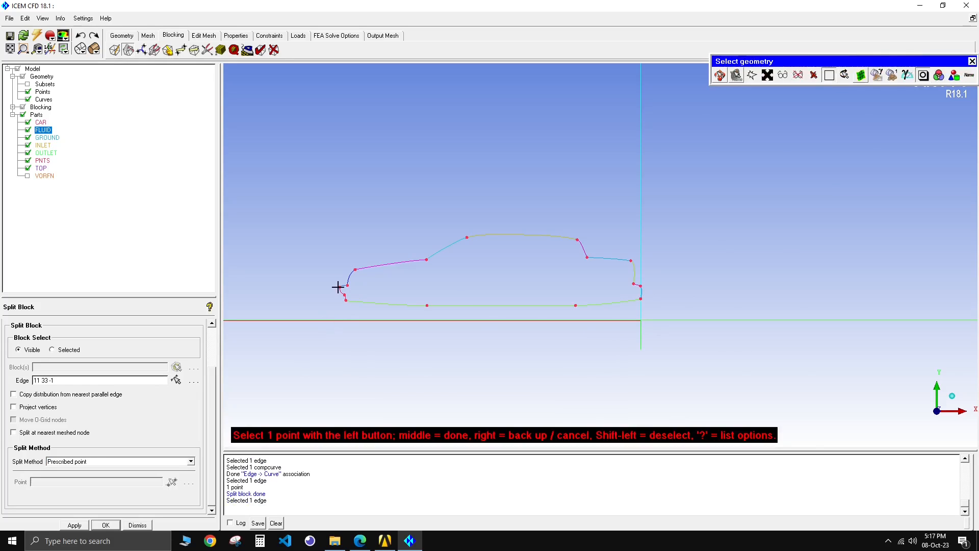
{"action": "left_click", "coordinate": [338, 287]}
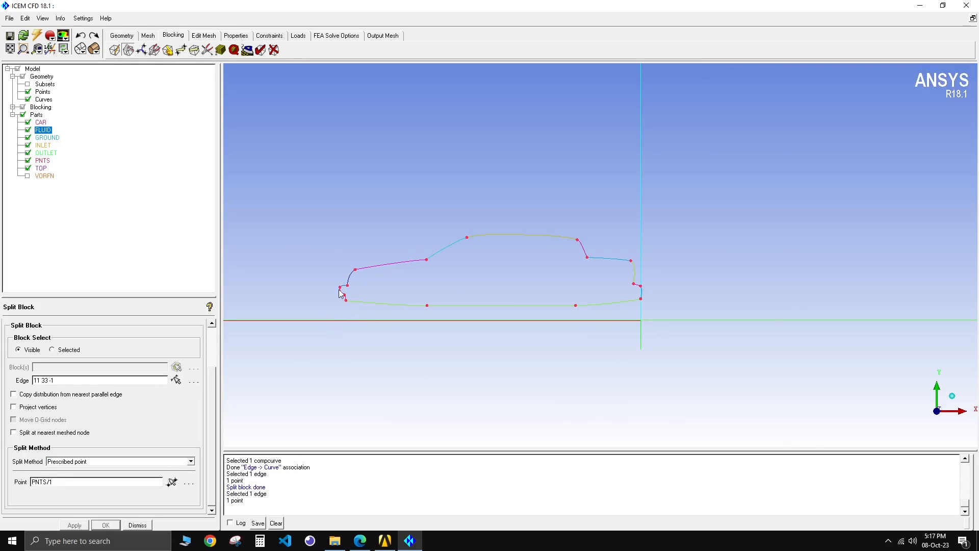
Split the blocks horizontally through the point at the top of the windshield and the point at the trunk's rear corner.
{"action": "left_click", "coordinate": [641, 223]}
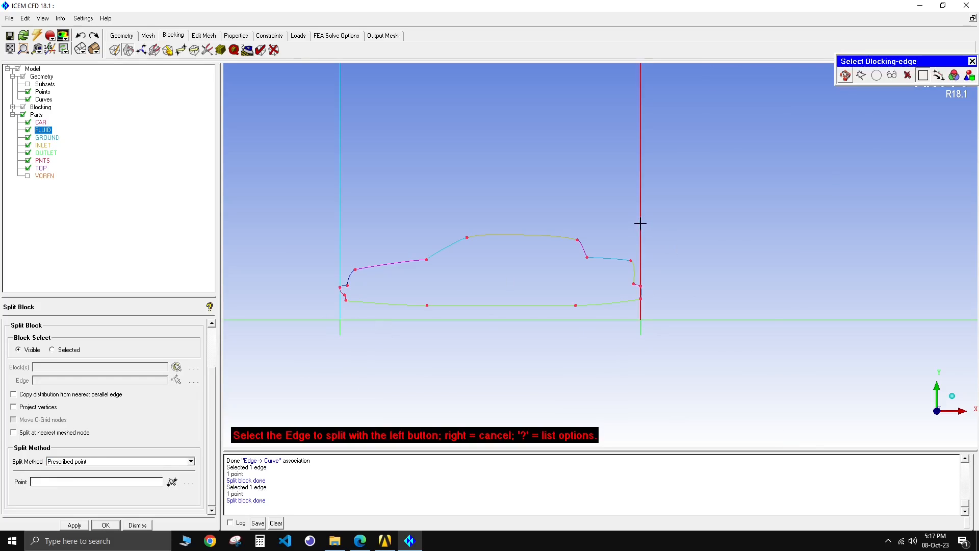
{"action": "left_click", "coordinate": [467, 235]}
{"action": "scroll", "coordinate": [560, 221], "scroll_direction": "up", "scroll_amount": 2}
{"action": "scroll", "coordinate": [558, 223], "scroll_direction": "down", "scroll_amount": 1}
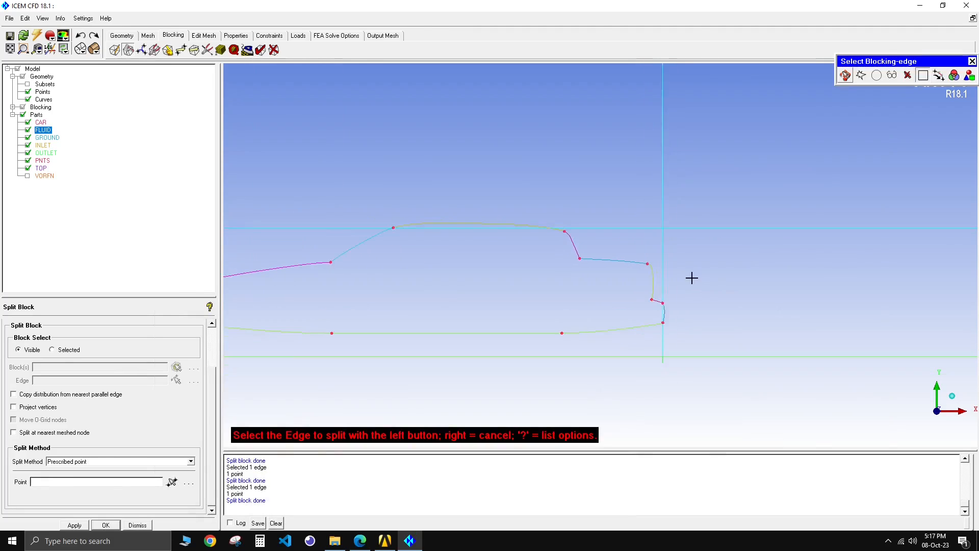
{"action": "left_click", "coordinate": [655, 250]}
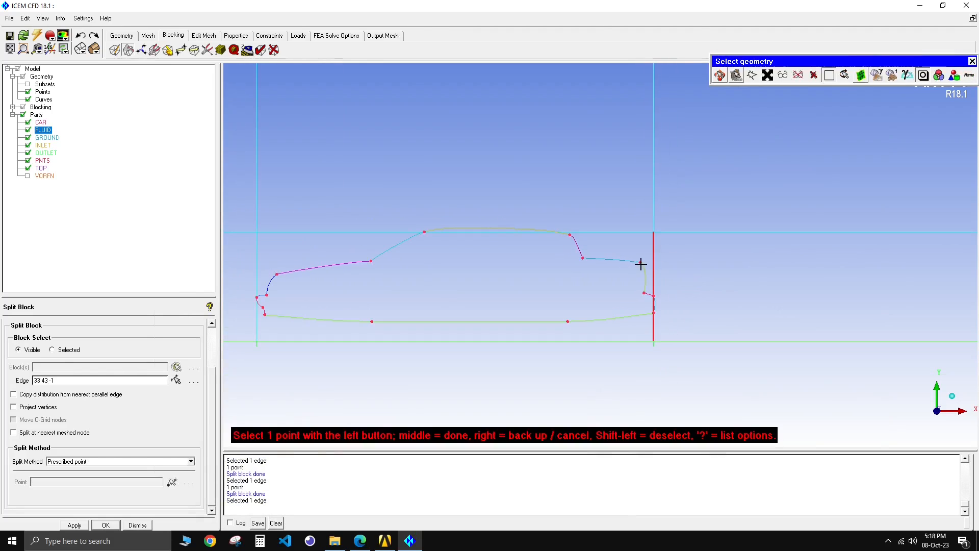
{"action": "left_click", "coordinate": [640, 262]}
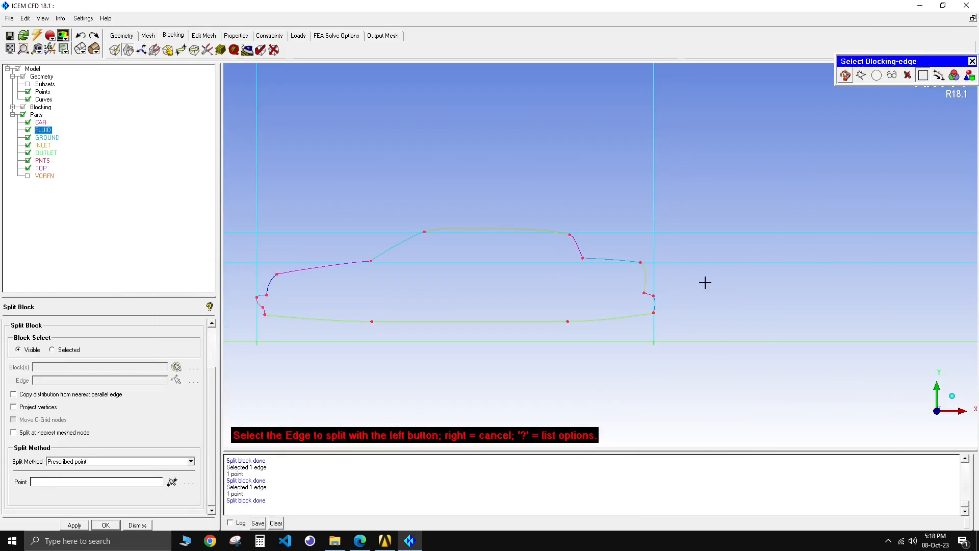
Split the blocks horizontally through the point where the car's rear face meets the bumper.
{"action": "scroll", "coordinate": [712, 361], "scroll_direction": "up", "scroll_amount": 2}
{"action": "left_click", "coordinate": [683, 332]}
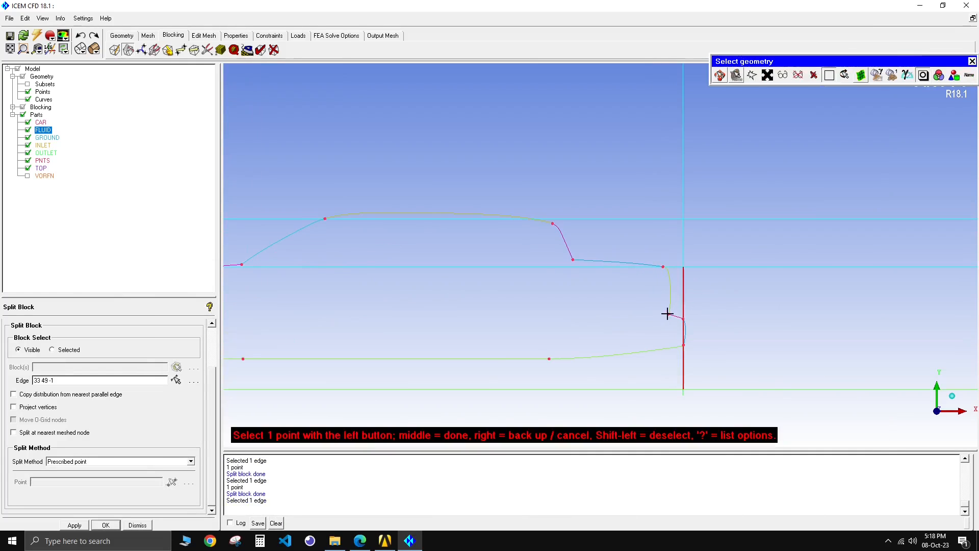
{"action": "left_click", "coordinate": [669, 314]}
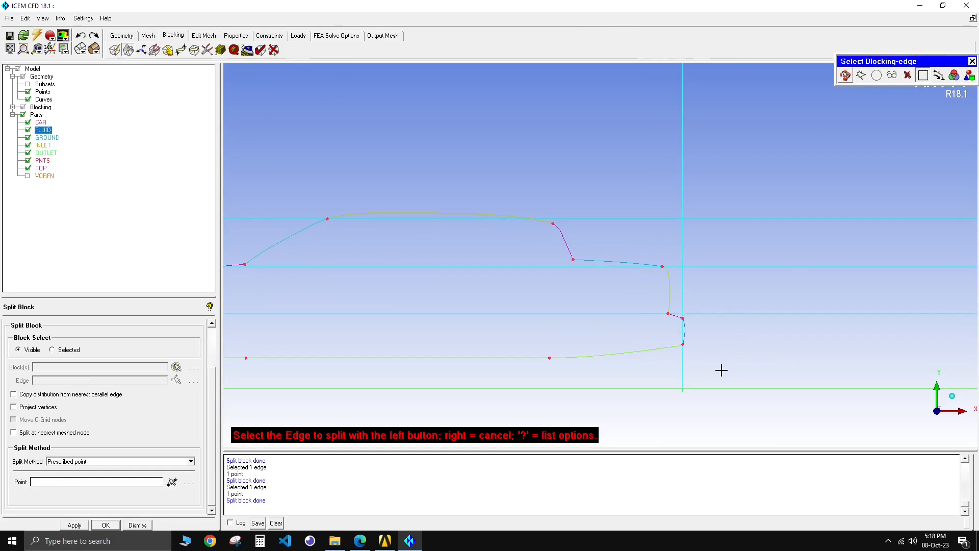
Split the blocks horizontally through the front point of the car's flat underbody.
{"action": "scroll", "coordinate": [740, 357], "scroll_direction": "down", "scroll_amount": 3}
{"action": "scroll", "coordinate": [459, 350], "scroll_direction": "up", "scroll_amount": 2}
{"action": "scroll", "coordinate": [286, 345], "scroll_direction": "down", "scroll_amount": 2}
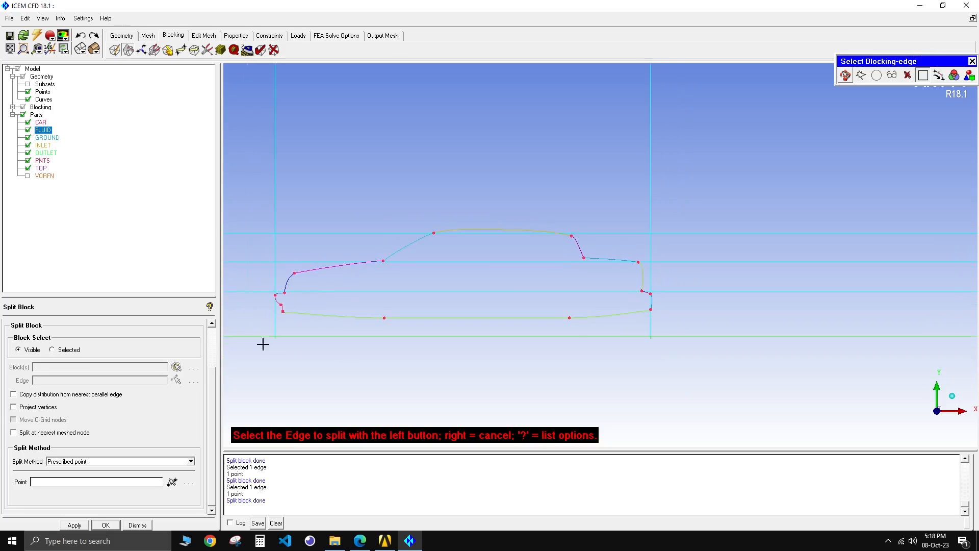
{"action": "scroll", "coordinate": [728, 346], "scroll_direction": "up", "scroll_amount": 2}
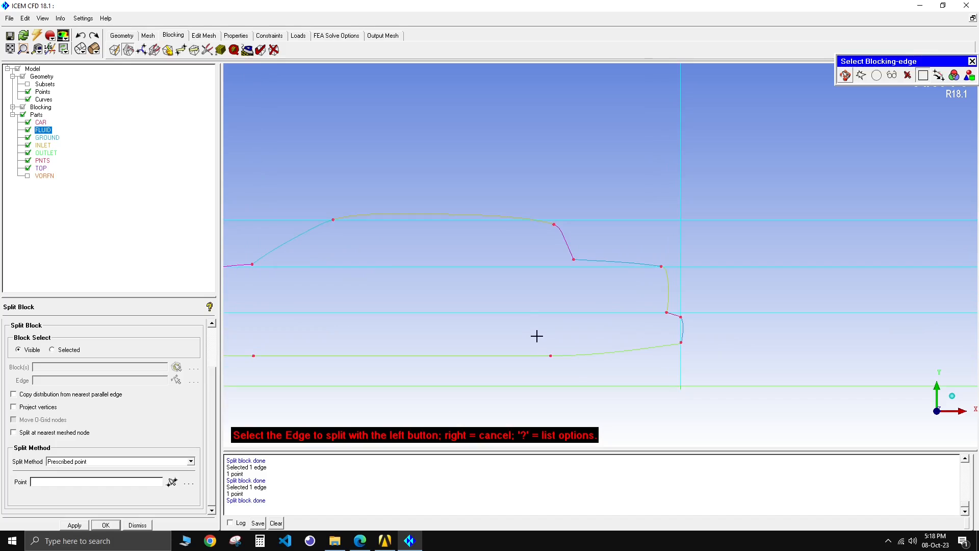
{"action": "key", "text": "F9"}
{"action": "middle_click_drag", "start_coordinate": [522, 334], "coordinate": [685, 227]}
{"action": "middle_click_drag", "start_coordinate": [538, 303], "coordinate": [593, 306]}
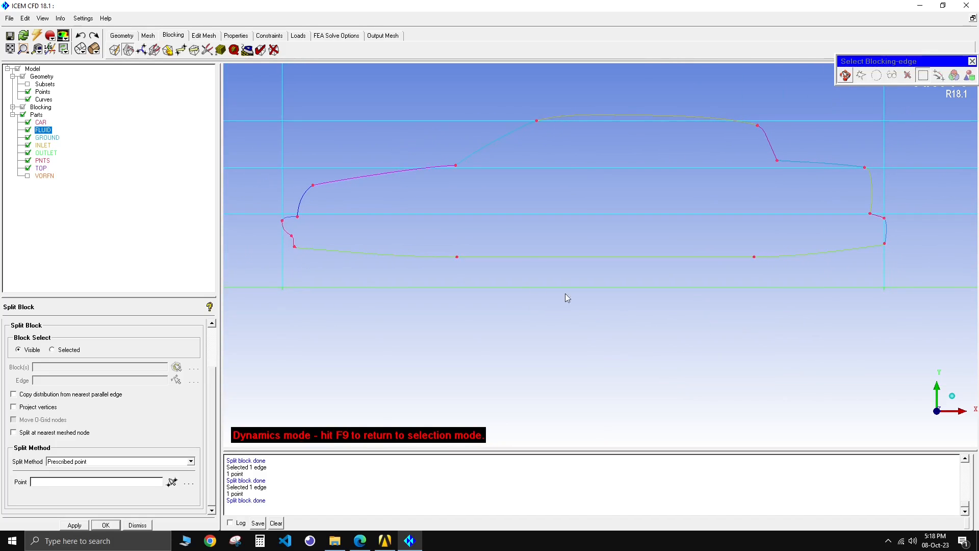
{"action": "key", "text": "F9"}
{"action": "left_click", "coordinate": [884, 259]}
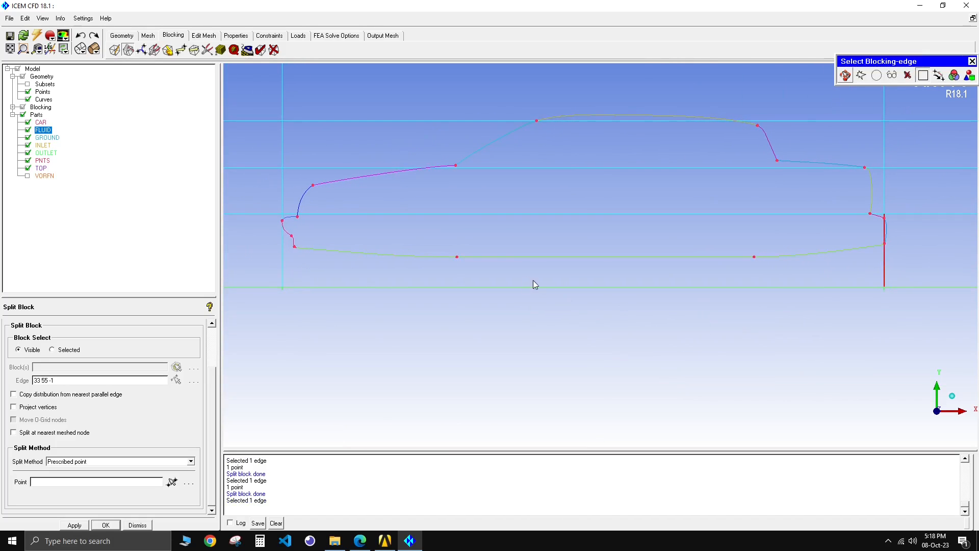
{"action": "left_click", "coordinate": [456, 257]}
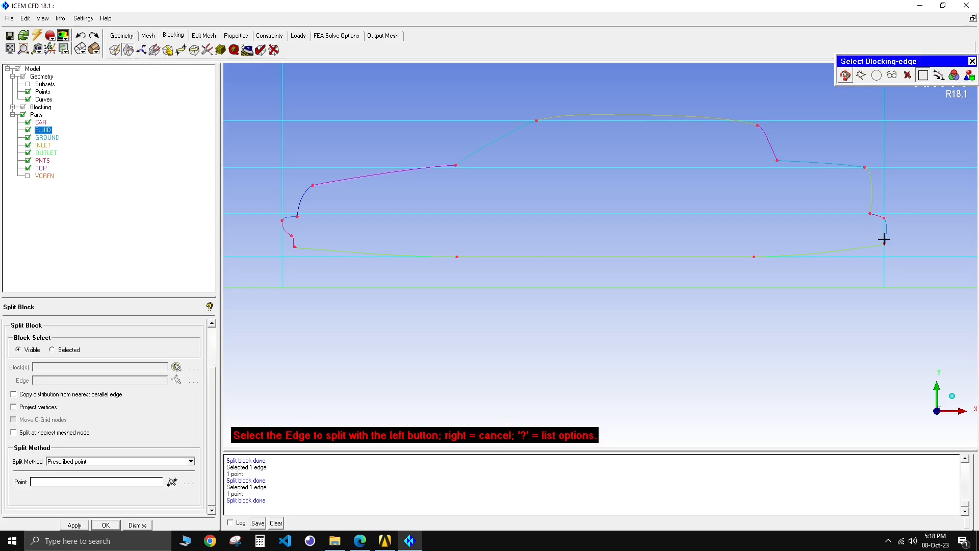
{"action": "key", "text": "F9"}
{"action": "middle_click_drag", "start_coordinate": [852, 235], "coordinate": [625, 264]}
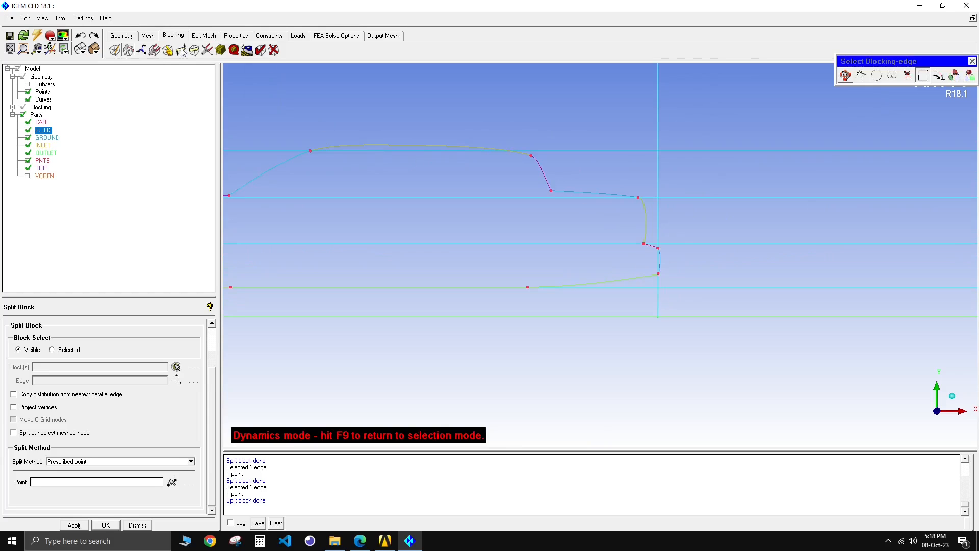
{"action": "key", "text": "F9"}
{"action": "left_click", "coordinate": [647, 198]}
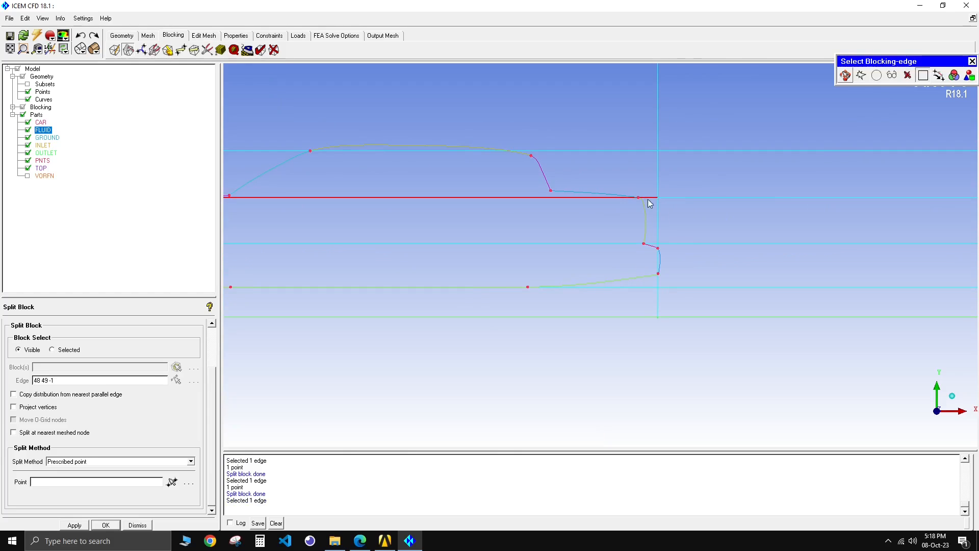
{"action": "middle_click", "coordinate": [631, 210]}
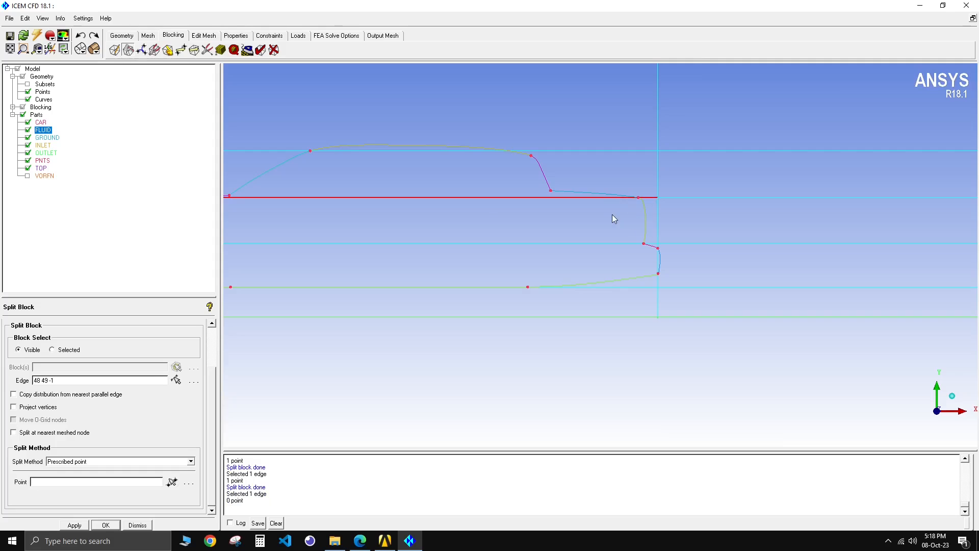
Restrict splitting to selected blocks and split block 27 vertically through the point where the car's rear face meets the bumper.
{"action": "left_click", "coordinate": [52, 350]}
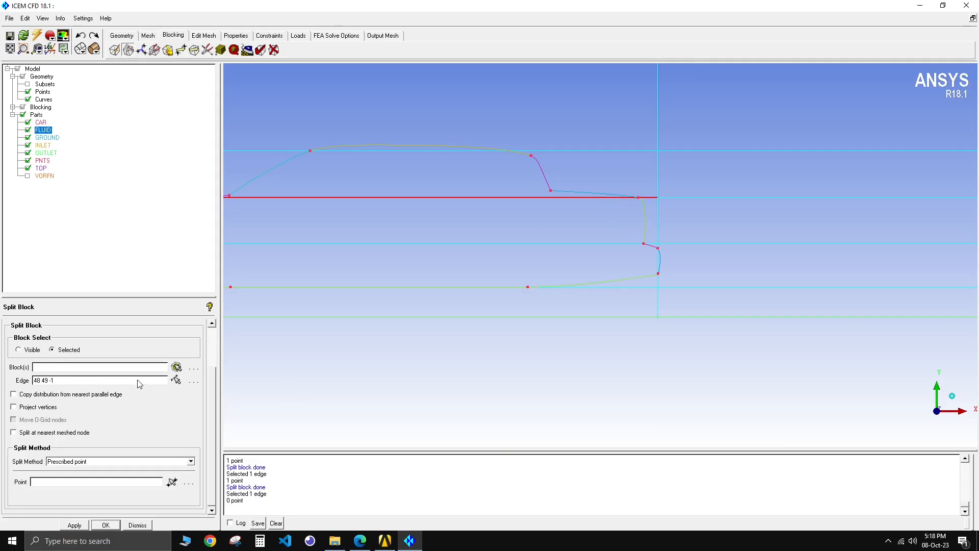
{"action": "left_click", "coordinate": [176, 367]}
{"action": "scroll", "coordinate": [647, 231], "scroll_direction": "down", "scroll_amount": 5}
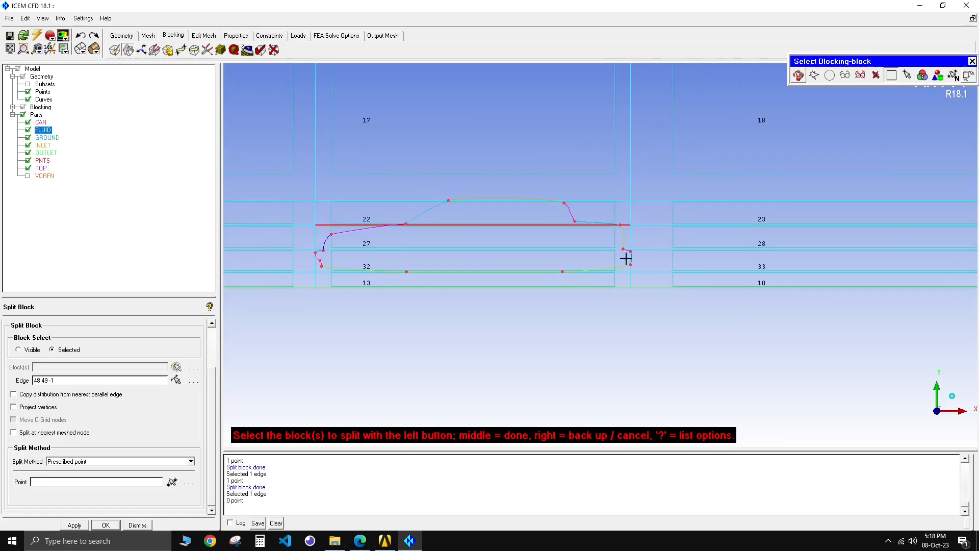
{"action": "left_click", "coordinate": [625, 234]}
{"action": "middle_click", "coordinate": [627, 235]}
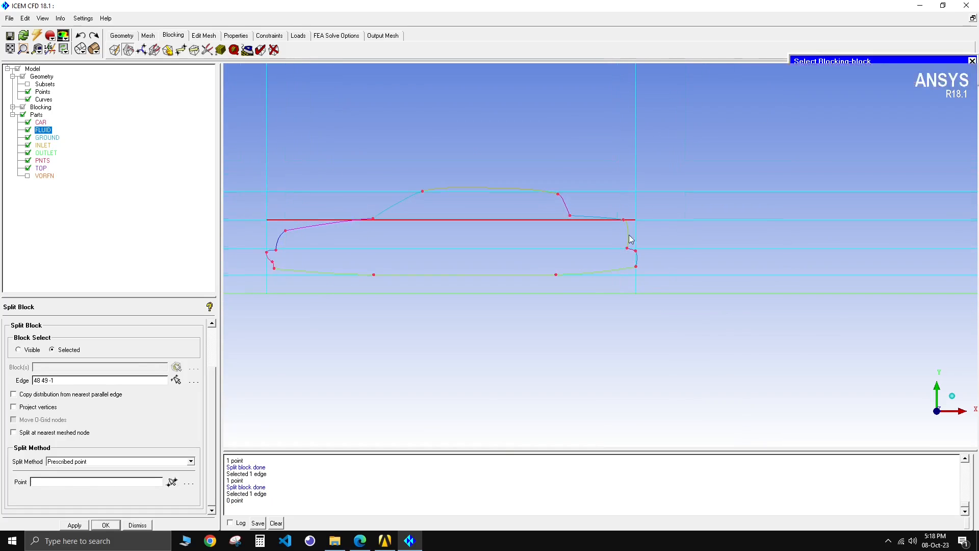
{"action": "scroll", "coordinate": [633, 236], "scroll_direction": "up", "scroll_amount": 2}
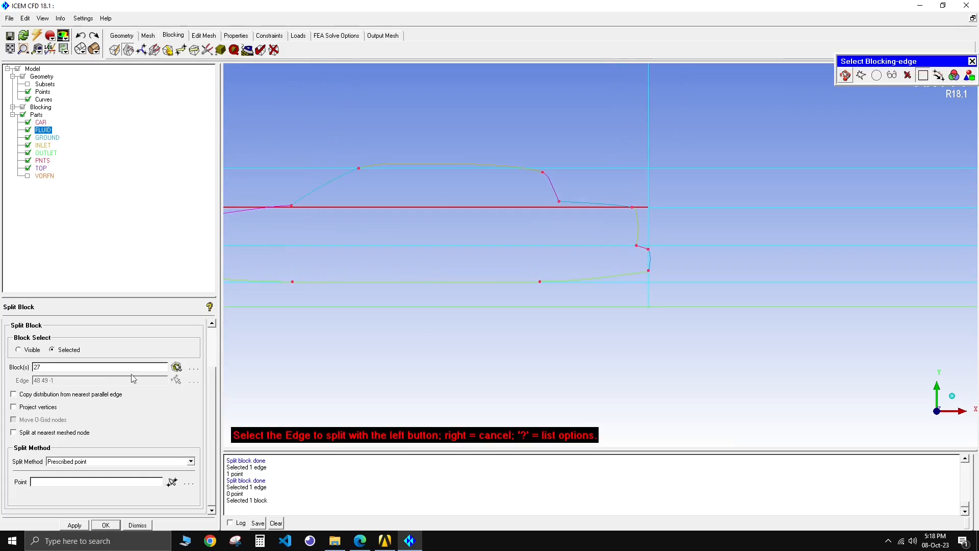
{"action": "right_click", "coordinate": [457, 273]}
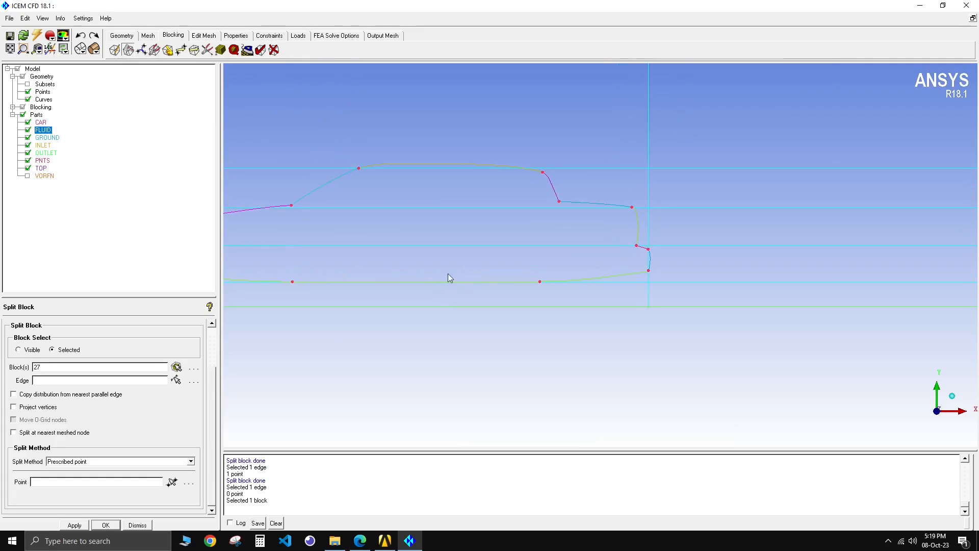
{"action": "left_click", "coordinate": [176, 380]}
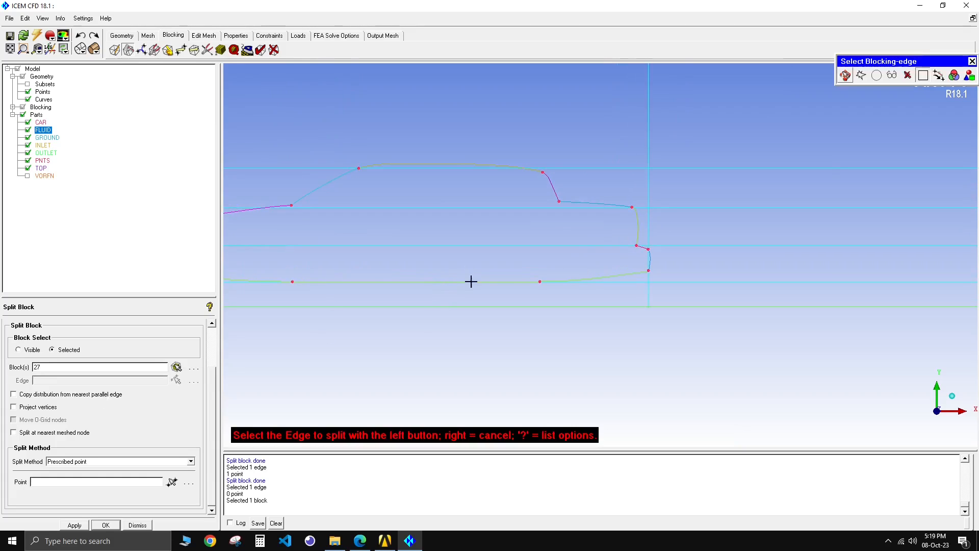
{"action": "left_click", "coordinate": [610, 210]}
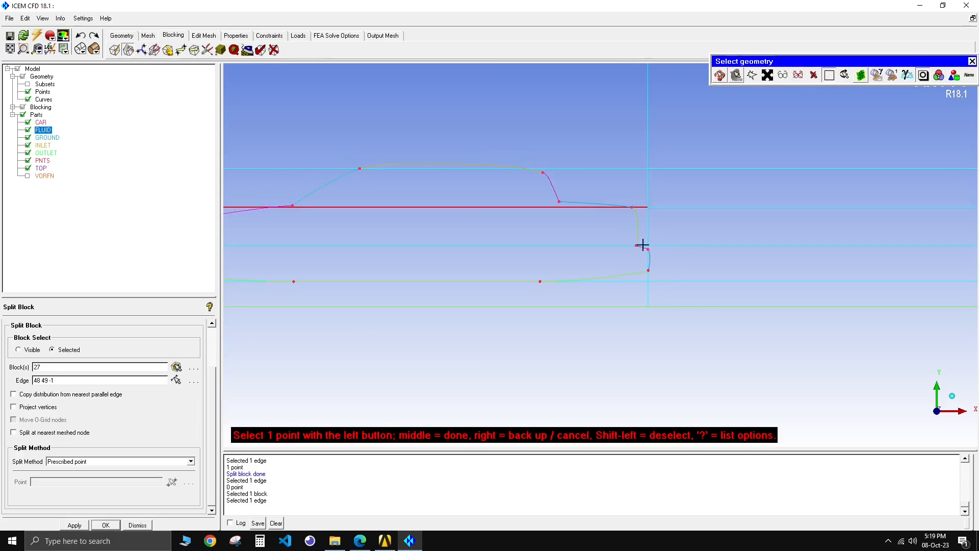
{"action": "scroll", "coordinate": [643, 245], "scroll_direction": "down", "scroll_amount": 2}
{"action": "scroll", "coordinate": [651, 250], "scroll_direction": "up", "scroll_amount": 4}
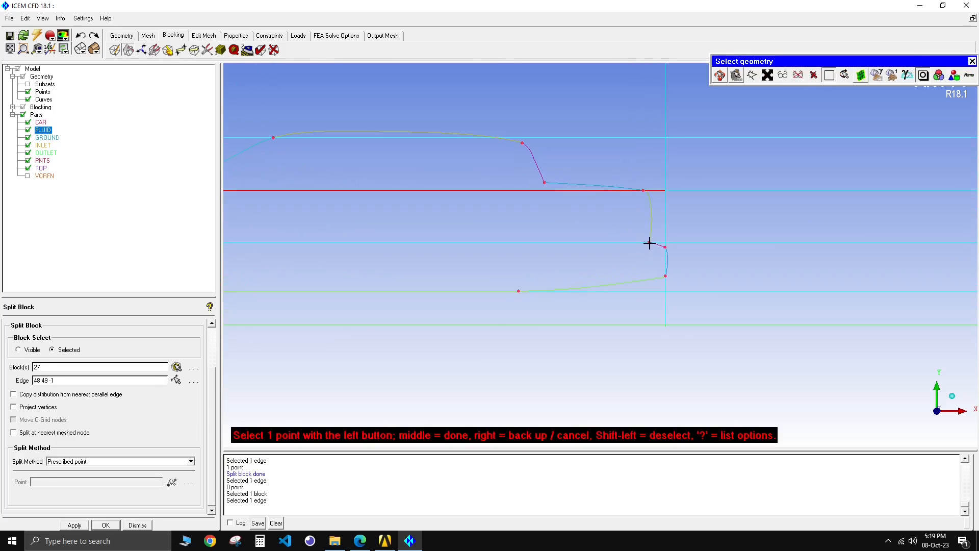
{"action": "left_click", "coordinate": [649, 243]}
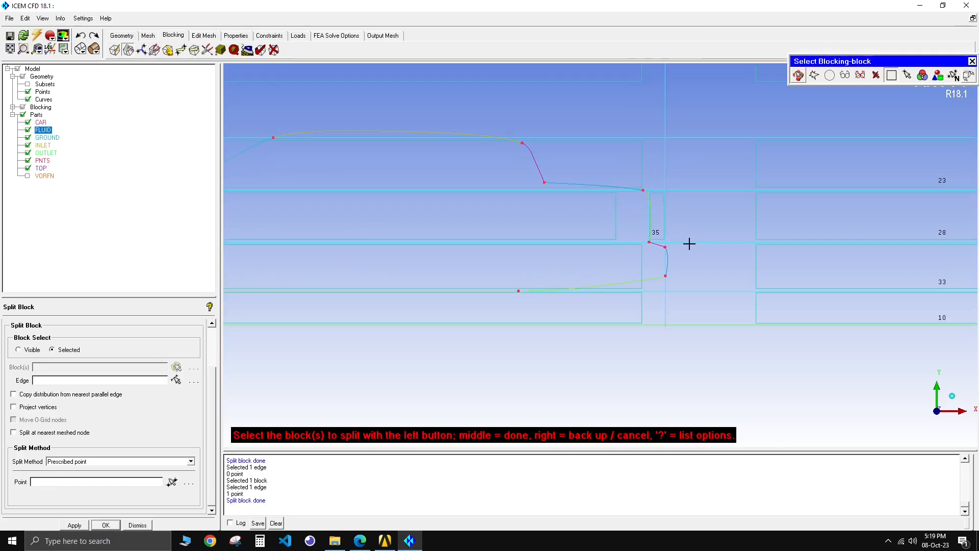
Split block 27 vertically through the point where the car's front face meets the front bumper, and close the block splitting tool.
{"action": "scroll", "coordinate": [689, 244], "scroll_direction": "down", "scroll_amount": 3}
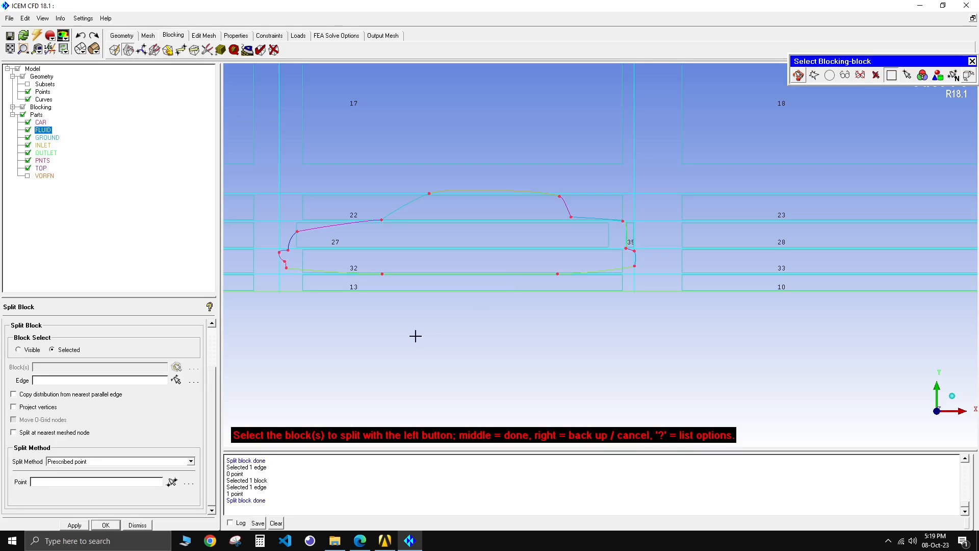
{"action": "key", "text": "F9"}
{"action": "middle_click_drag", "start_coordinate": [305, 245], "coordinate": [513, 264]}
{"action": "scroll", "coordinate": [489, 281], "scroll_direction": "up", "scroll_amount": 5}
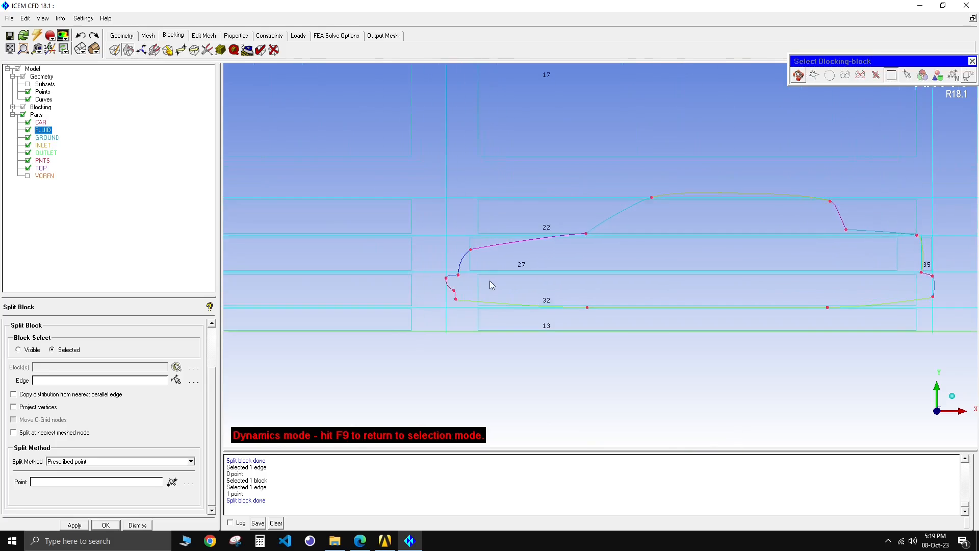
{"action": "scroll", "coordinate": [460, 277], "scroll_direction": "up", "scroll_amount": 1}
{"action": "middle_click_drag", "start_coordinate": [451, 263], "coordinate": [442, 247]}
{"action": "key", "text": "F9"}
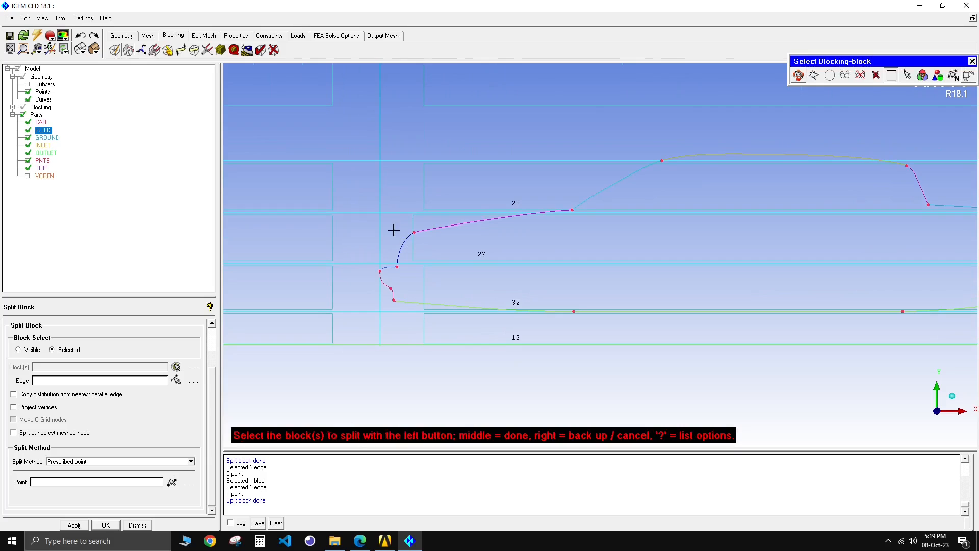
{"action": "left_click", "coordinate": [454, 245]}
{"action": "middle_click", "coordinate": [430, 245]}
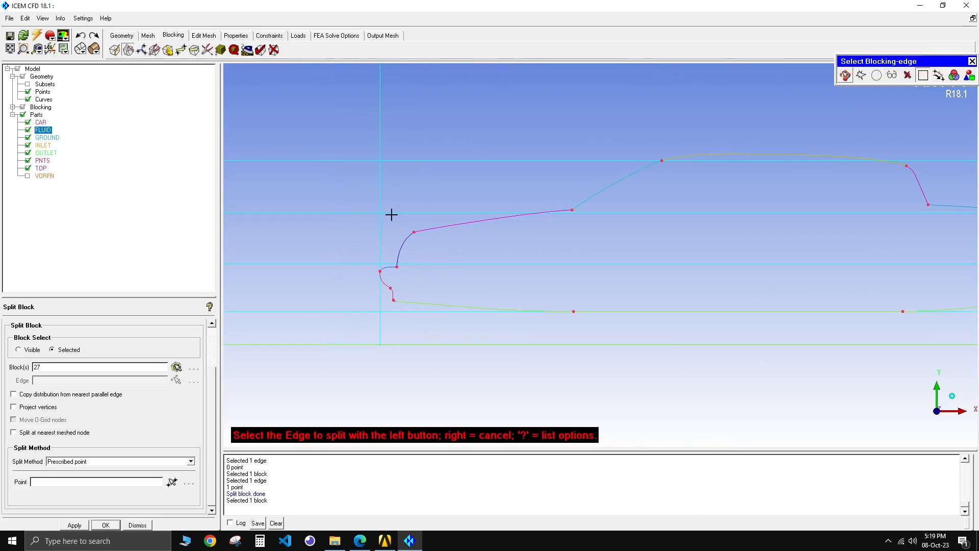
{"action": "left_click", "coordinate": [392, 214]}
{"action": "left_click", "coordinate": [397, 267]}
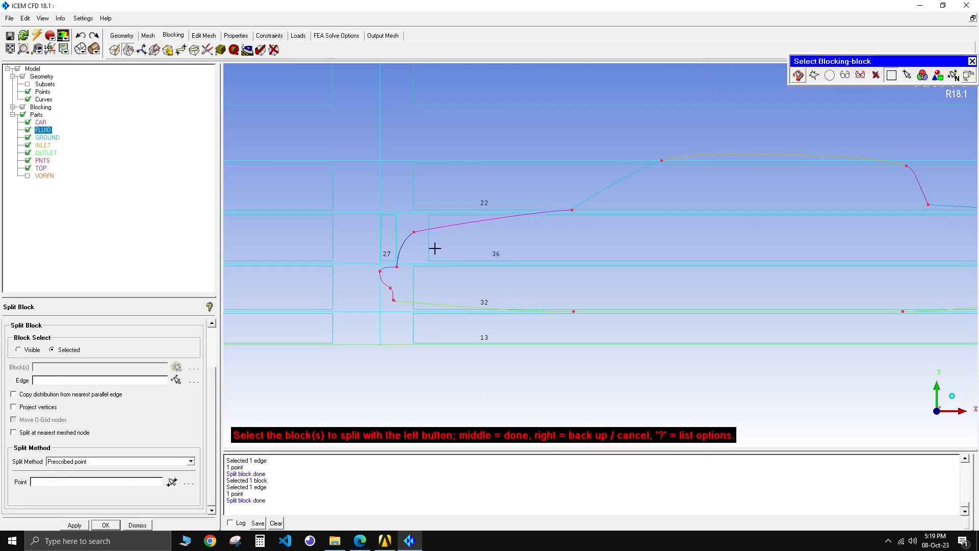
{"action": "key", "text": "F9"}
{"action": "scroll", "coordinate": [432, 306], "scroll_direction": "down", "scroll_amount": 1}
{"action": "middle_click_drag", "start_coordinate": [436, 367], "coordinate": [327, 360]}
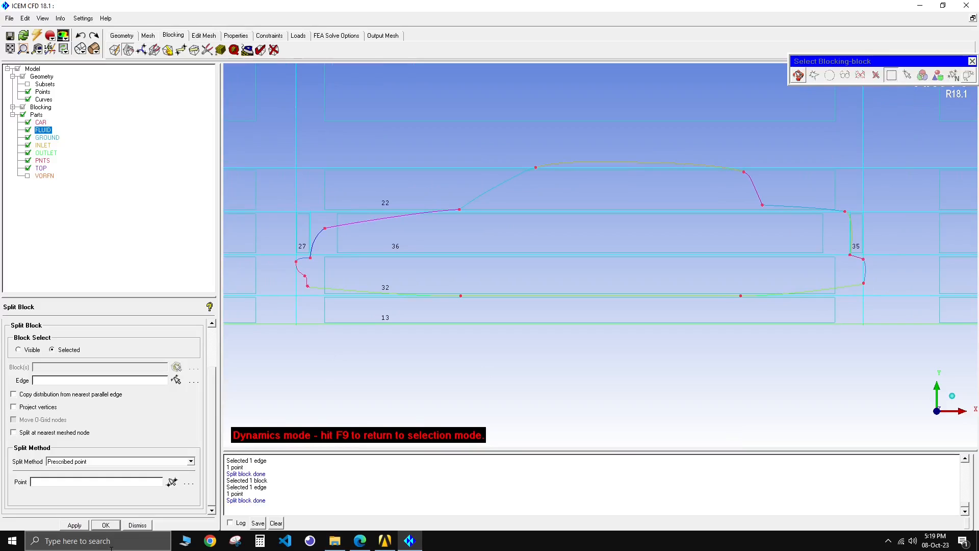
{"action": "left_click", "coordinate": [137, 526]}
Associate the block vertices at the rear bumper with the bumper's upper and lower geometry points.
{"action": "middle_click_drag", "start_coordinate": [714, 227], "coordinate": [491, 239]}
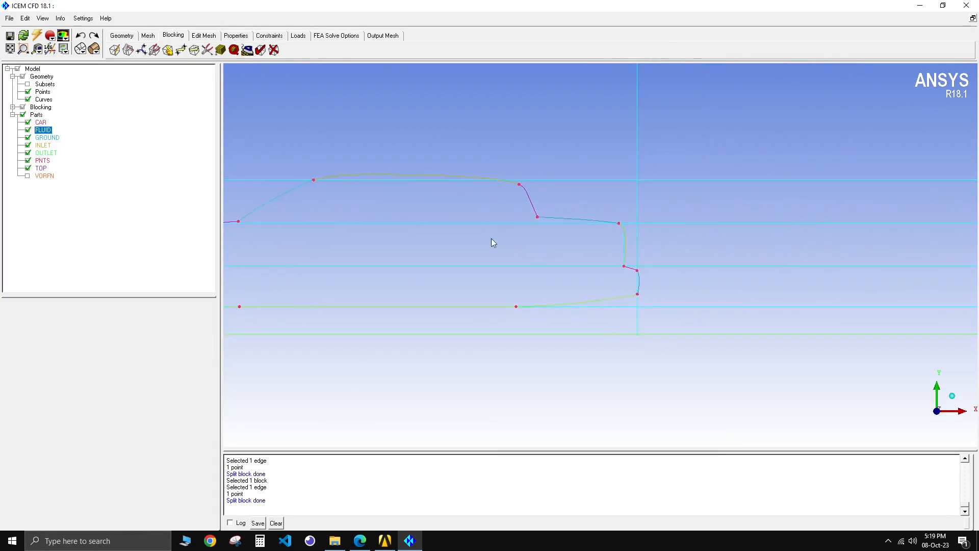
{"action": "scroll", "coordinate": [687, 248], "scroll_direction": "up", "scroll_amount": 5}
{"action": "middle_click_drag", "start_coordinate": [712, 274], "coordinate": [594, 200]}
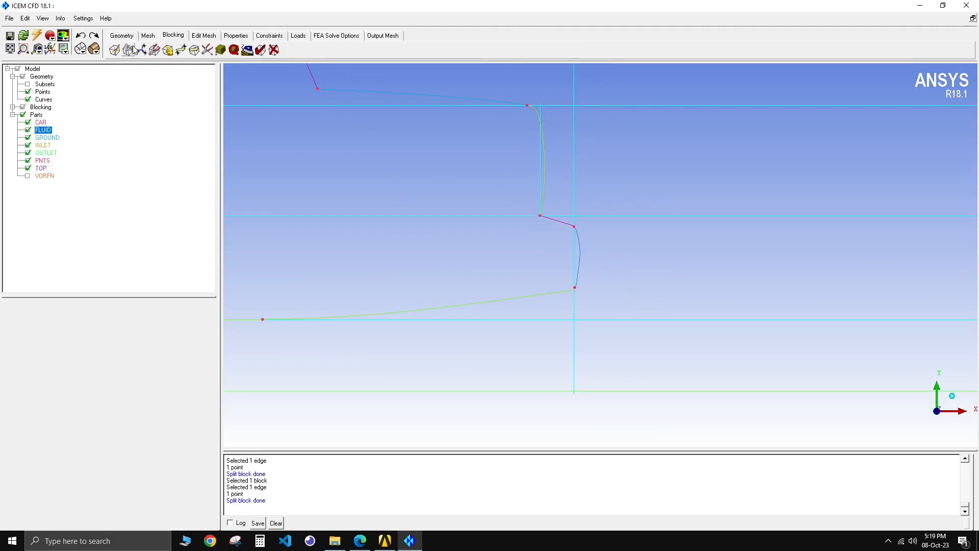
{"action": "left_click", "coordinate": [168, 50]}
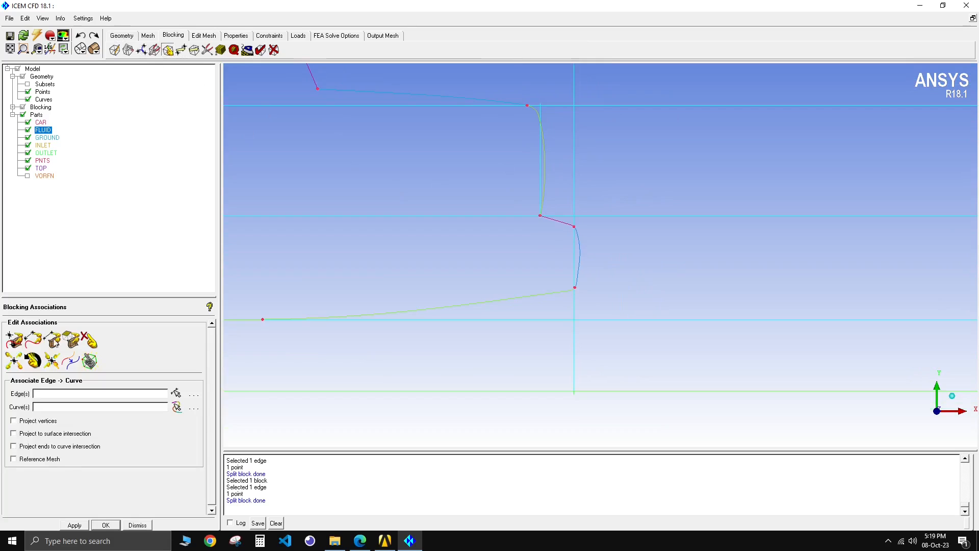
{"action": "left_click", "coordinate": [14, 340]}
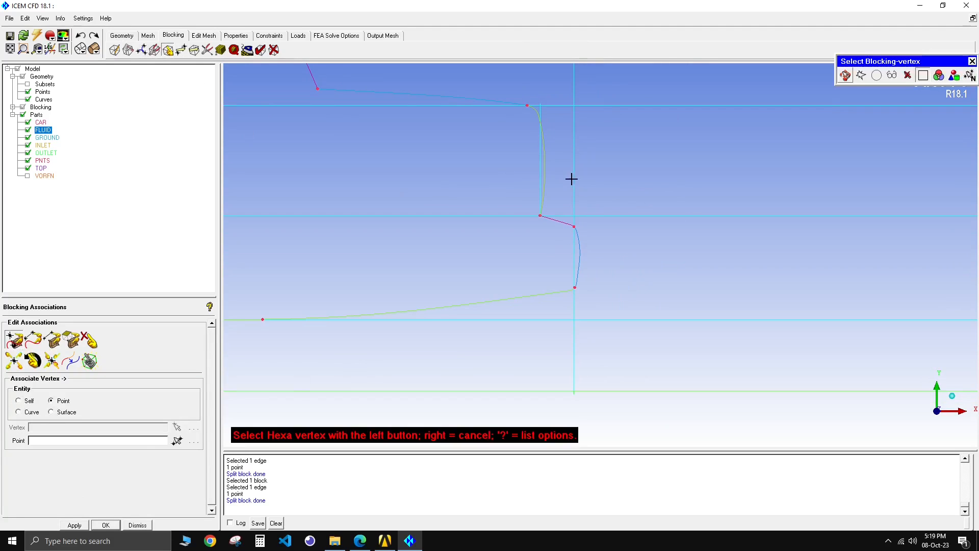
{"action": "scroll", "coordinate": [558, 227], "scroll_direction": "up", "scroll_amount": 1}
{"action": "scroll", "coordinate": [558, 227], "scroll_direction": "up", "scroll_amount": 1}
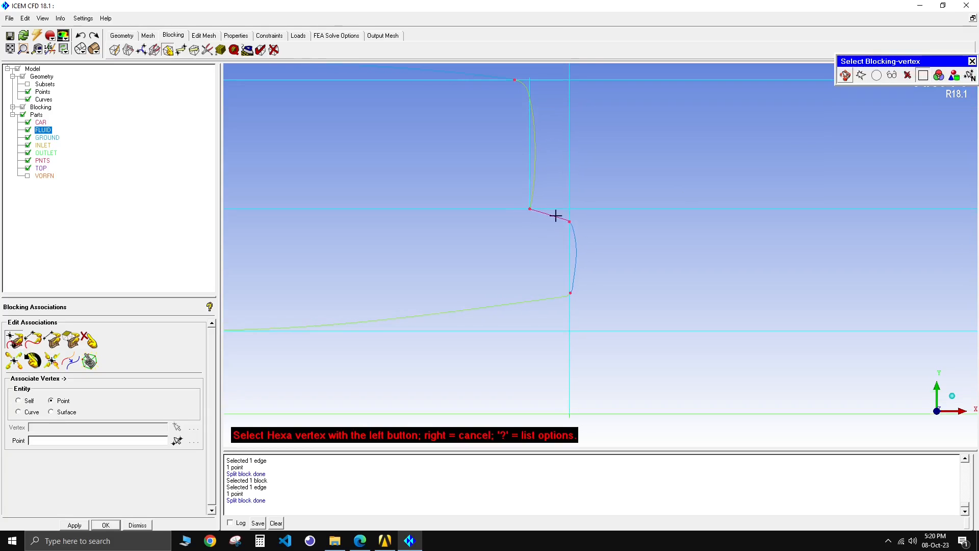
{"action": "left_click", "coordinate": [570, 221]}
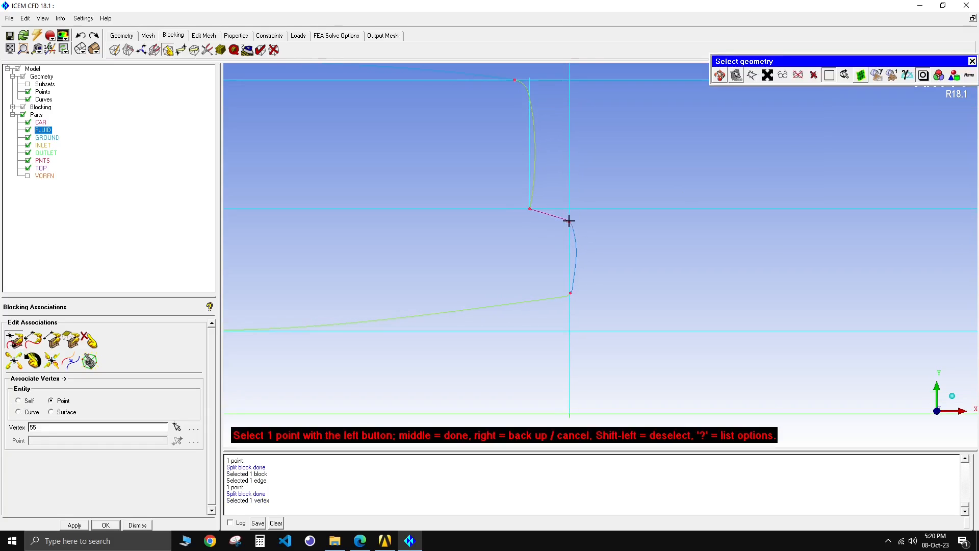
{"action": "left_click", "coordinate": [569, 220]}
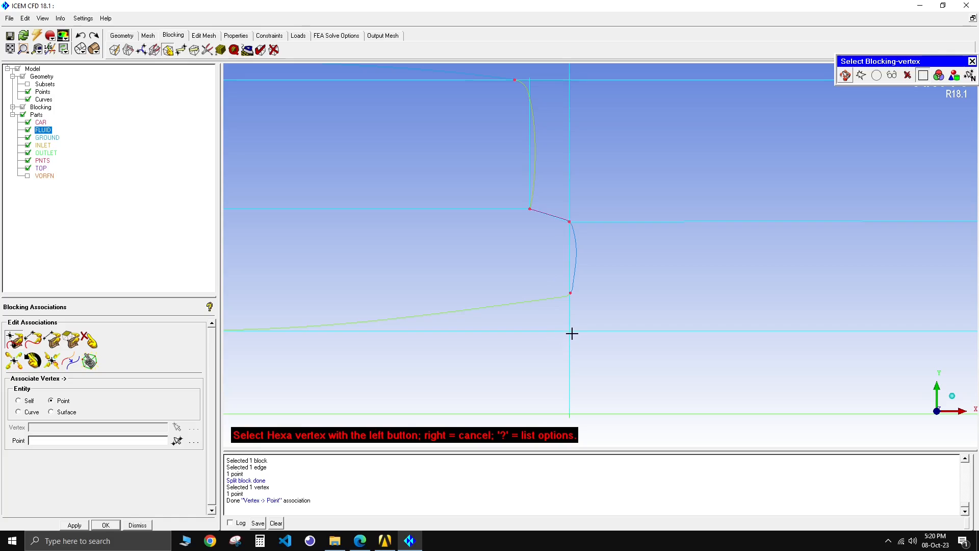
{"action": "left_click", "coordinate": [570, 294]}
{"action": "left_click", "coordinate": [571, 293]}
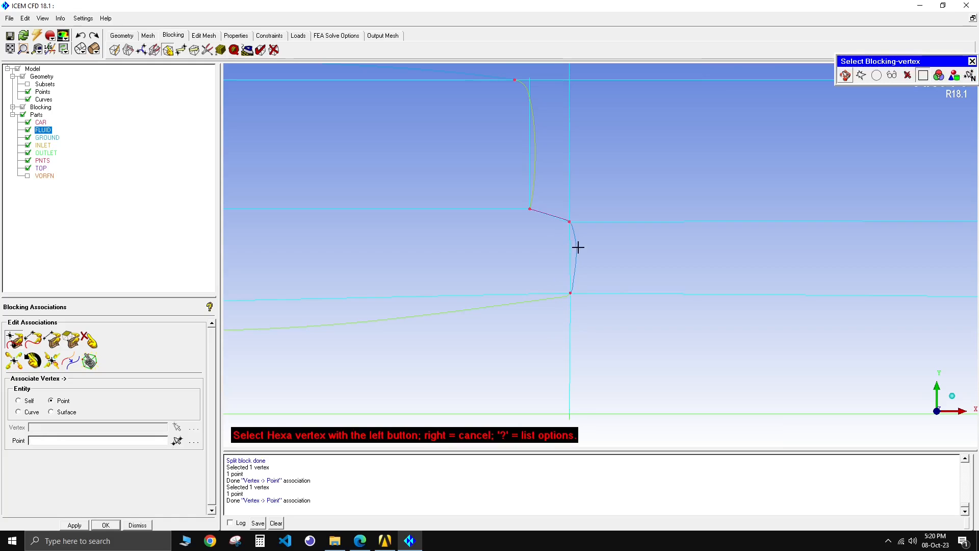
Associate the two vertices along the car's rear face with the point above the bumper and the trunk's rear corner point.
{"action": "scroll", "coordinate": [538, 210], "scroll_direction": "up", "scroll_amount": 2}
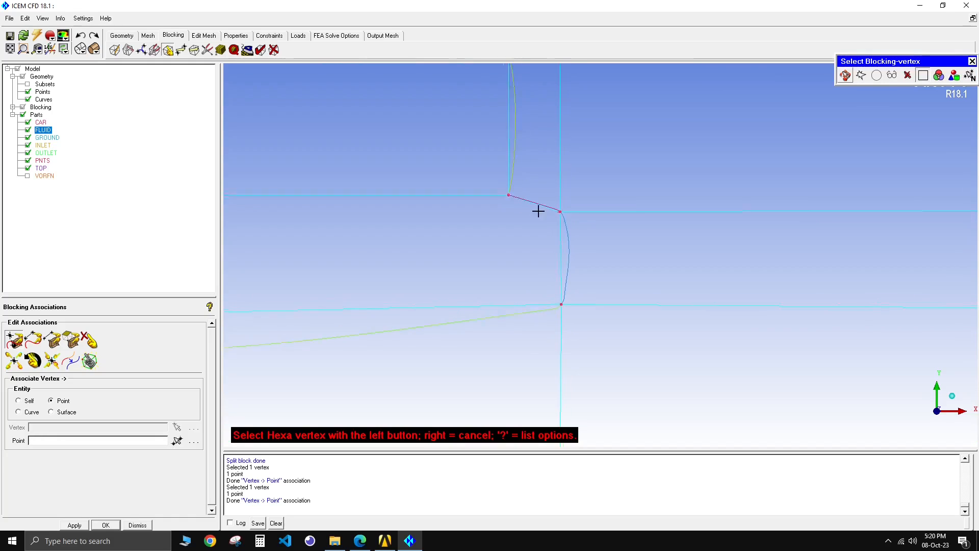
{"action": "left_click", "coordinate": [503, 191]}
{"action": "left_click", "coordinate": [503, 190]}
{"action": "scroll", "coordinate": [530, 276], "scroll_direction": "down", "scroll_amount": 2}
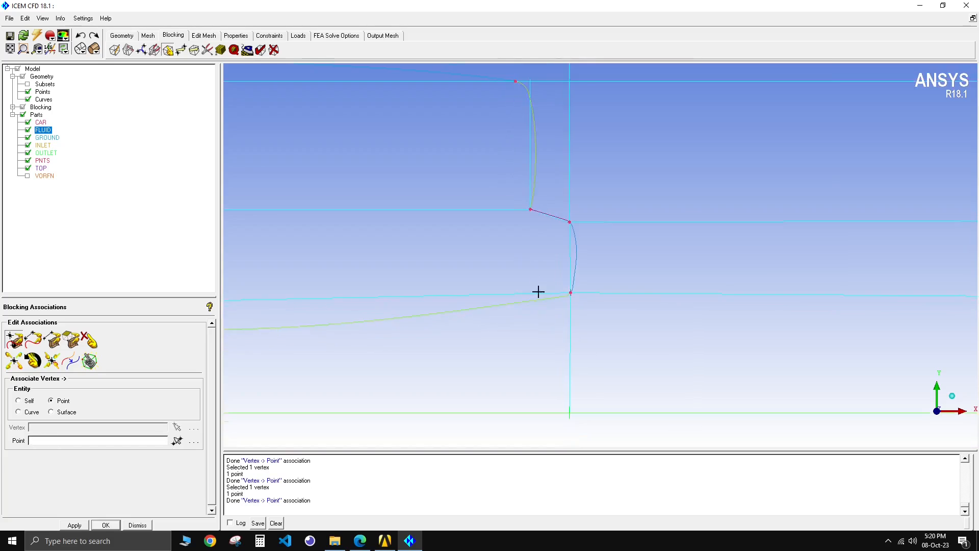
{"action": "left_click", "coordinate": [540, 108]}
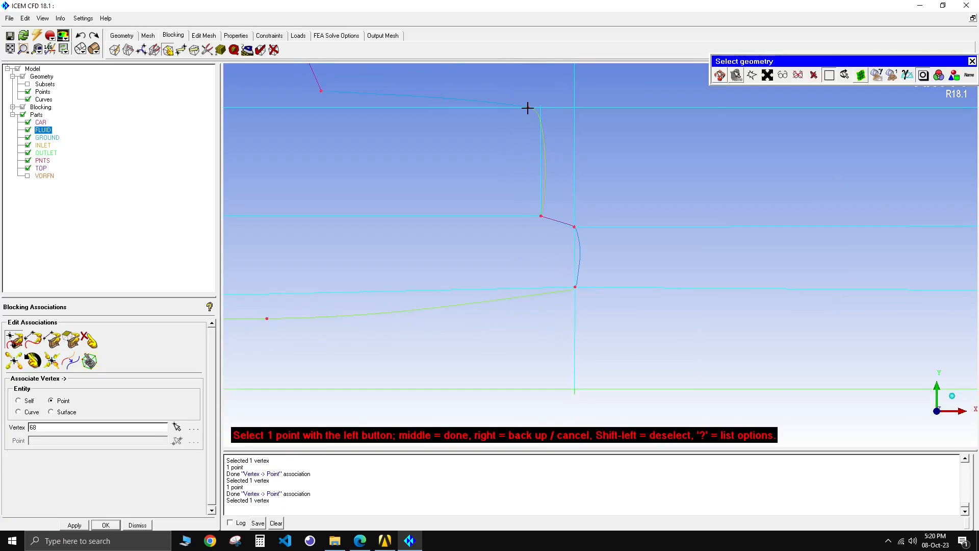
{"action": "left_click", "coordinate": [528, 107]}
{"action": "scroll", "coordinate": [659, 378], "scroll_direction": "down", "scroll_amount": 2}
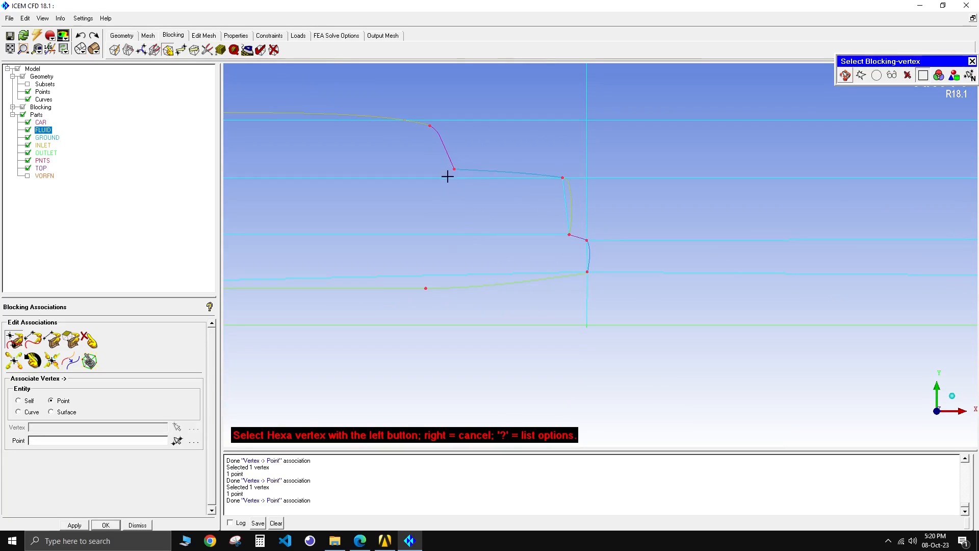
Split all visible blocks vertically through the point where the car's rear window meets the trunk.
{"action": "right_click", "coordinate": [491, 148]}
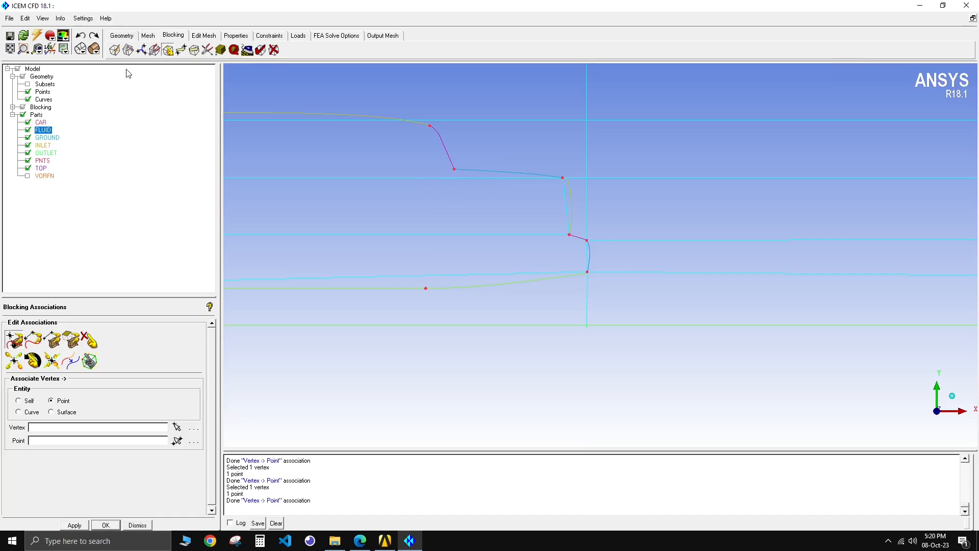
{"action": "left_click", "coordinate": [128, 50]}
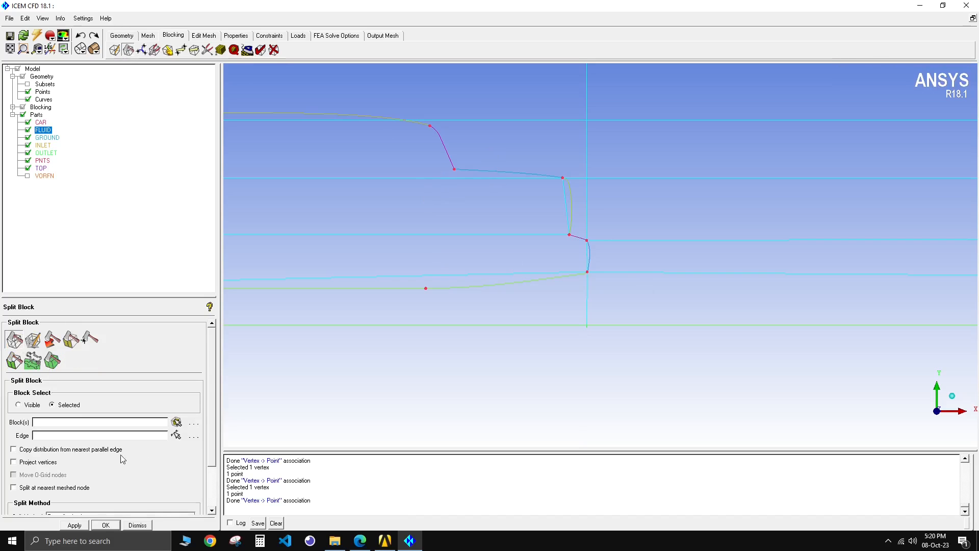
{"action": "left_click", "coordinate": [29, 407]}
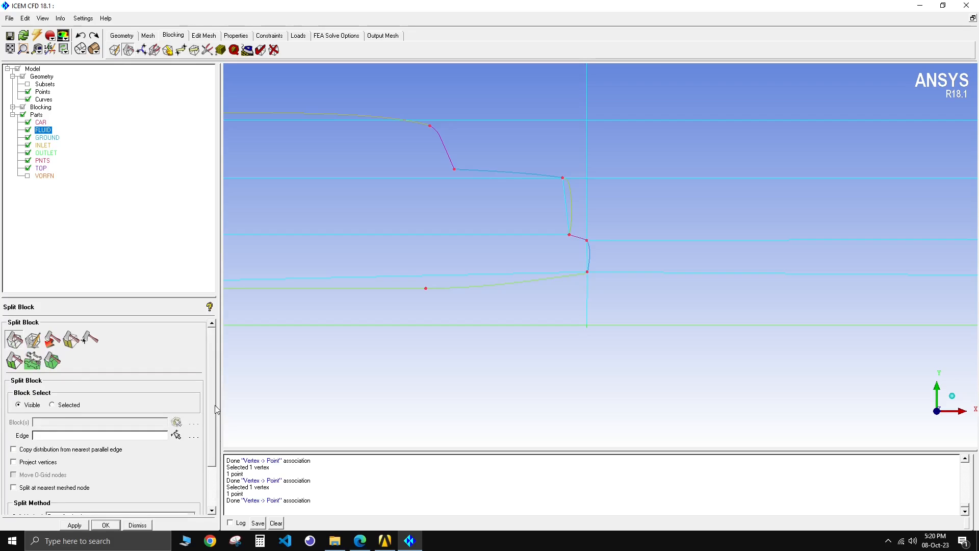
{"action": "left_click", "coordinate": [176, 435]}
{"action": "left_click", "coordinate": [465, 177]}
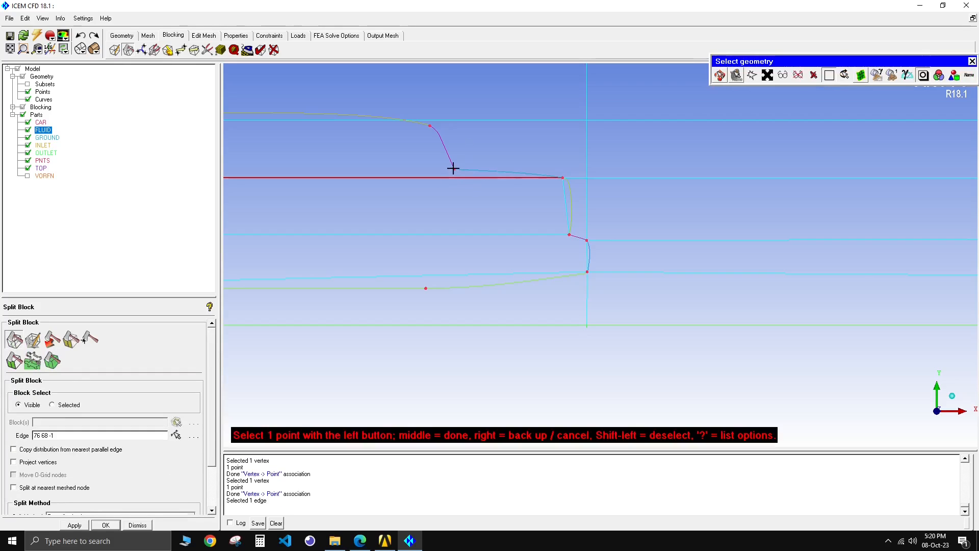
{"action": "left_click", "coordinate": [453, 169]}
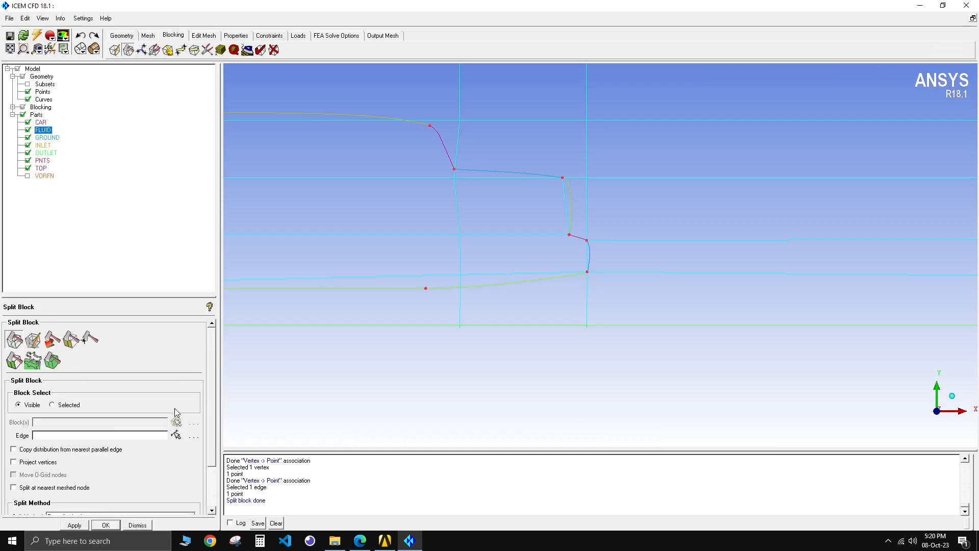
Associate the new split's vertex at the base of the rear window with the point where the window meets the trunk.
{"action": "left_click", "coordinate": [169, 51]}
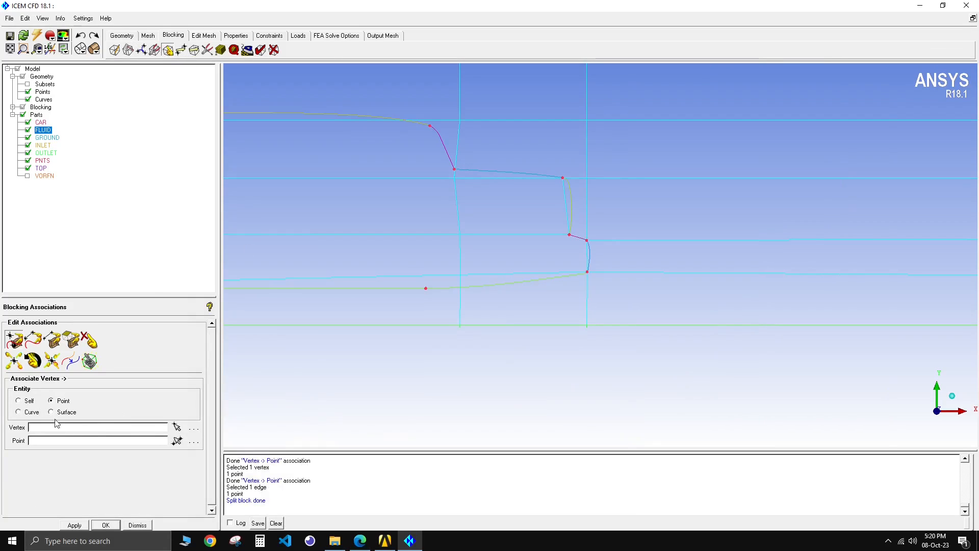
{"action": "left_click", "coordinate": [176, 426]}
{"action": "scroll", "coordinate": [449, 174], "scroll_direction": "up", "scroll_amount": 1}
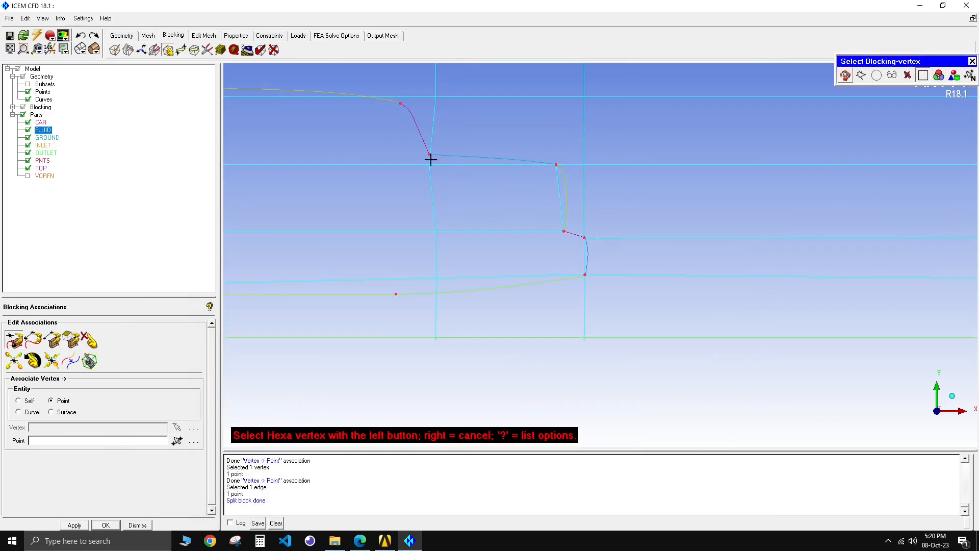
{"action": "scroll", "coordinate": [428, 157], "scroll_direction": "down", "scroll_amount": 2}
{"action": "key", "text": "F9"}
{"action": "middle_click_drag", "start_coordinate": [403, 163], "coordinate": [481, 226]}
{"action": "scroll", "coordinate": [484, 223], "scroll_direction": "up", "scroll_amount": 1}
{"action": "scroll", "coordinate": [487, 240], "scroll_direction": "up", "scroll_amount": 3}
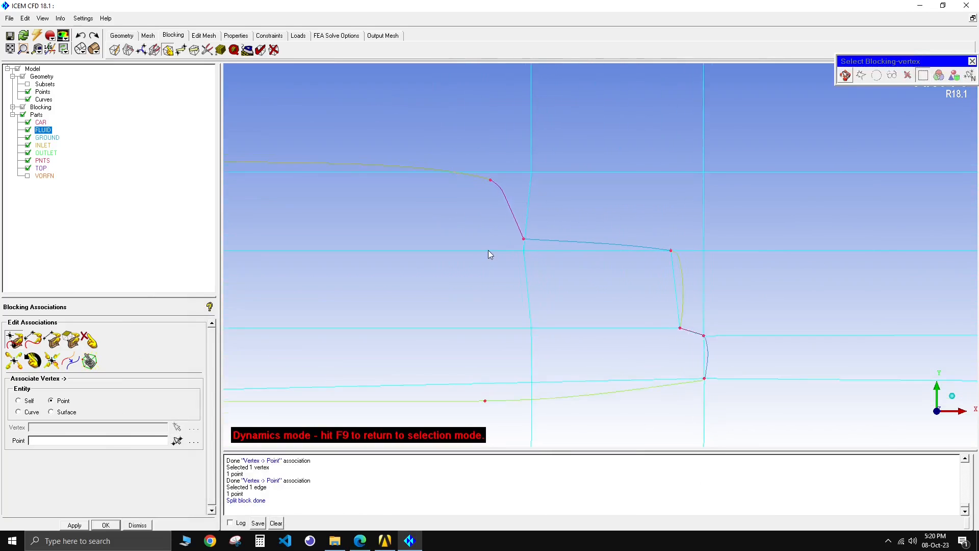
{"action": "middle_click_drag", "start_coordinate": [538, 277], "coordinate": [558, 195]}
{"action": "key", "text": "F9"}
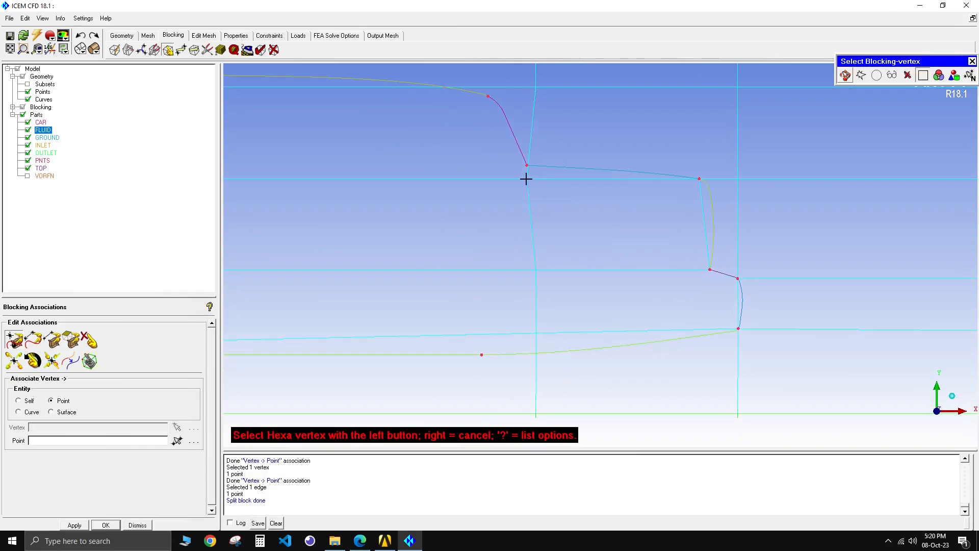
{"action": "left_click", "coordinate": [525, 165]}
{"action": "left_click", "coordinate": [525, 163]}
Associate the vertex above the rear window's base with the roof's rear end point.
{"action": "scroll", "coordinate": [523, 211], "scroll_direction": "down", "scroll_amount": 2}
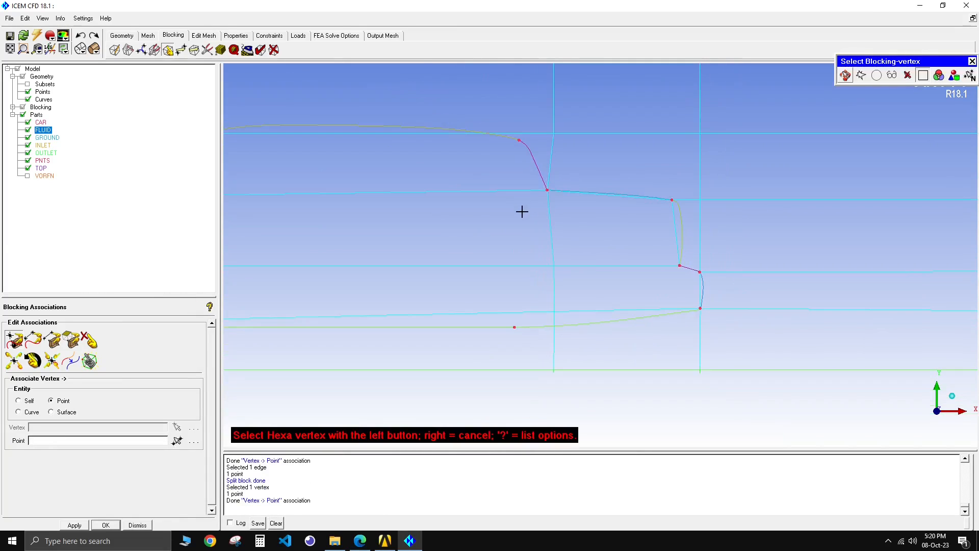
{"action": "scroll", "coordinate": [523, 206], "scroll_direction": "up", "scroll_amount": 1}
{"action": "left_click", "coordinate": [545, 113]}
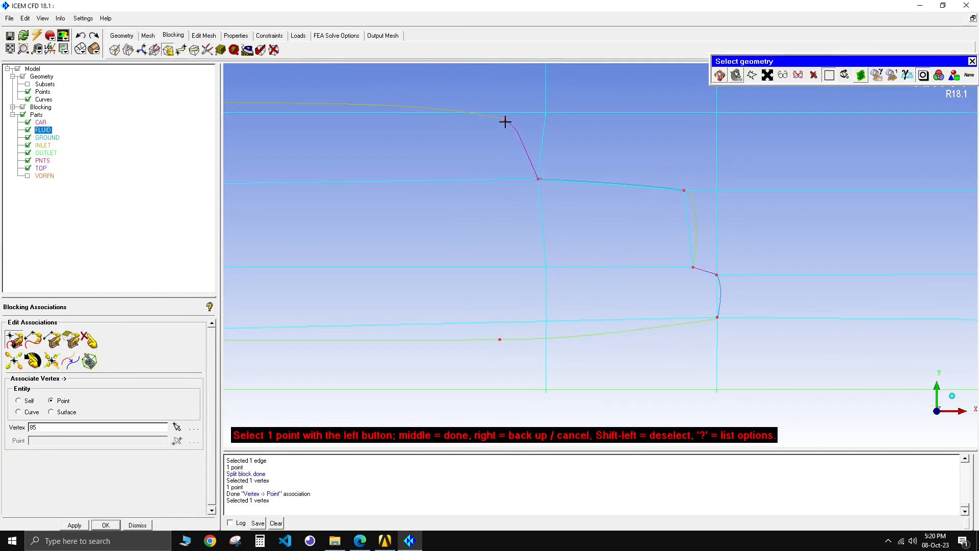
{"action": "left_click", "coordinate": [505, 121]}
{"action": "scroll", "coordinate": [675, 216], "scroll_direction": "down", "scroll_amount": 2}
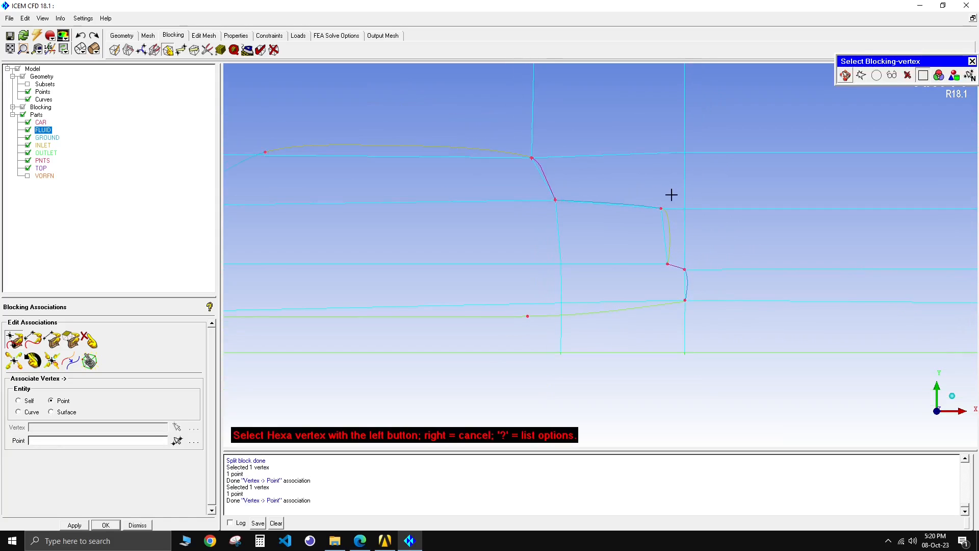
{"action": "scroll", "coordinate": [709, 291], "scroll_direction": "down", "scroll_amount": 2}
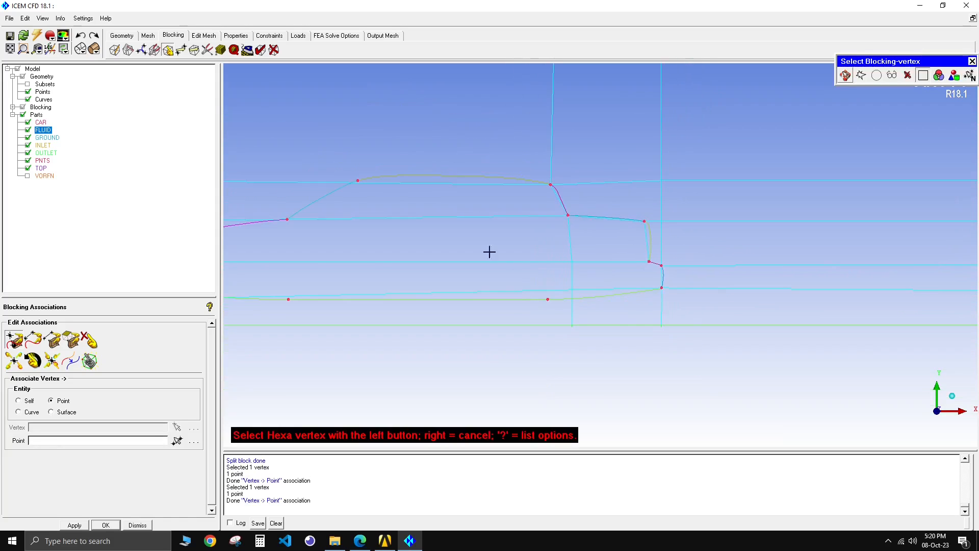
Undo the last four vertex moves and the last block split.
{"action": "scroll", "coordinate": [363, 197], "scroll_direction": "up", "scroll_amount": 3}
{"action": "key", "text": "F9"}
{"action": "middle_click_drag", "start_coordinate": [282, 187], "coordinate": [587, 191]}
{"action": "key", "text": "ctrl+z"}
{"action": "key", "text": "ctrl+z"}
{"action": "key", "text": "ctrl+z"}
{"action": "key", "text": "ctrl+z"}
{"action": "key", "text": "ctrl+z"}
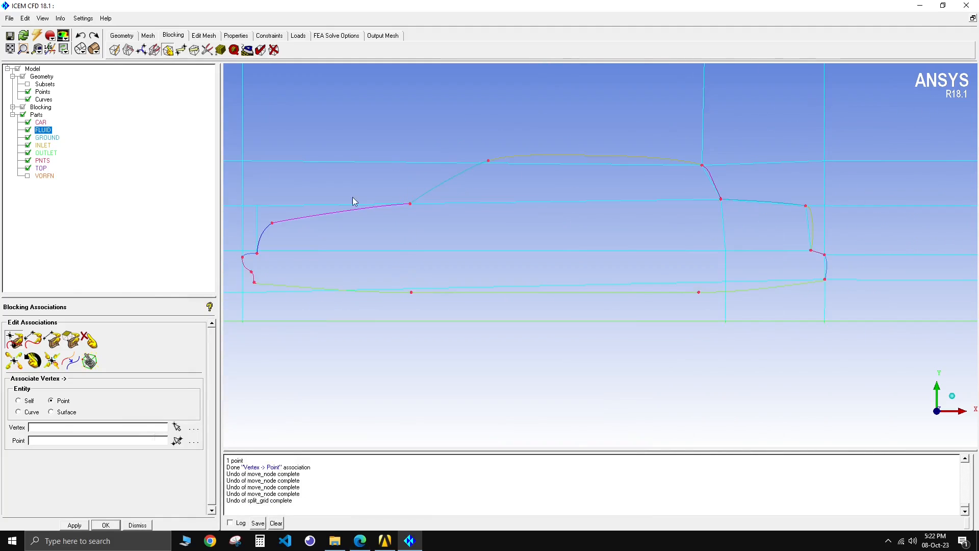
Split all visible blocks vertically through the point where the hood meets the windshield.
{"action": "left_click", "coordinate": [127, 51]}
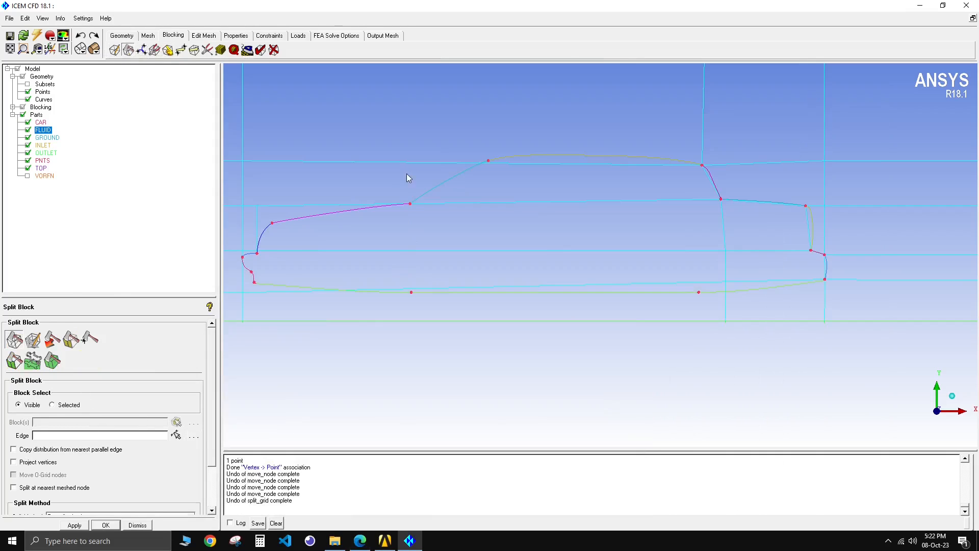
{"action": "left_click", "coordinate": [175, 435]}
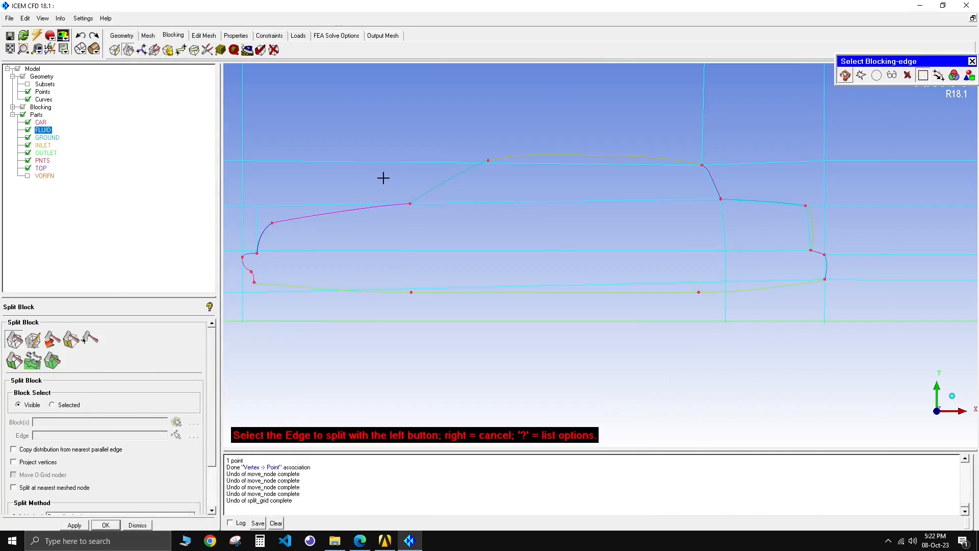
{"action": "left_click", "coordinate": [376, 204]}
{"action": "left_click", "coordinate": [409, 204]}
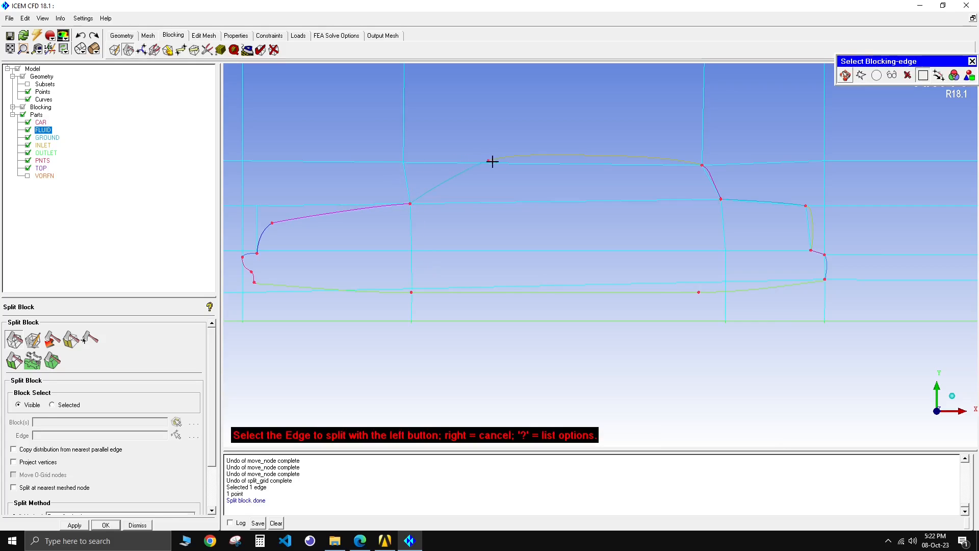
{"action": "right_click", "coordinate": [385, 175]}
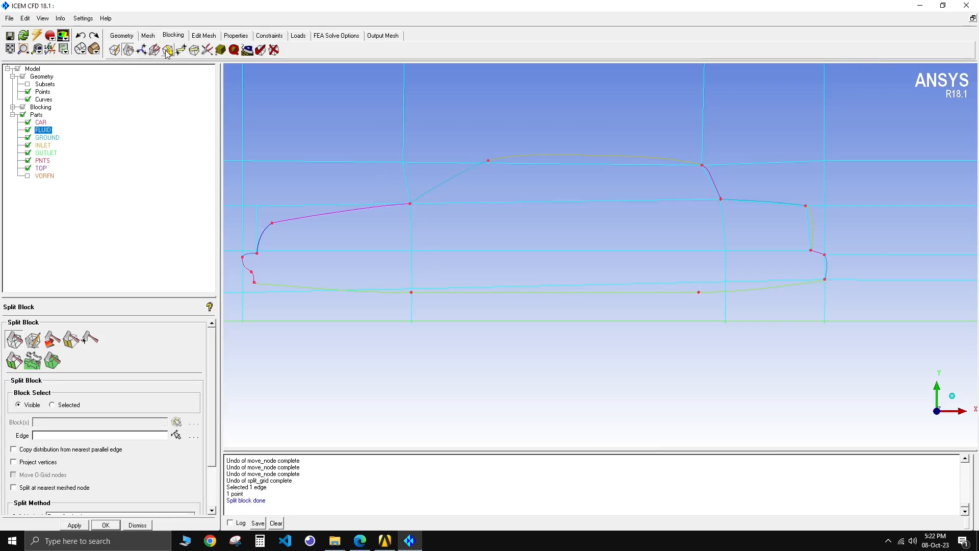
Associate the vertex above the windshield's base with the roof's front end point.
{"action": "left_click", "coordinate": [168, 50]}
{"action": "left_click", "coordinate": [177, 427]}
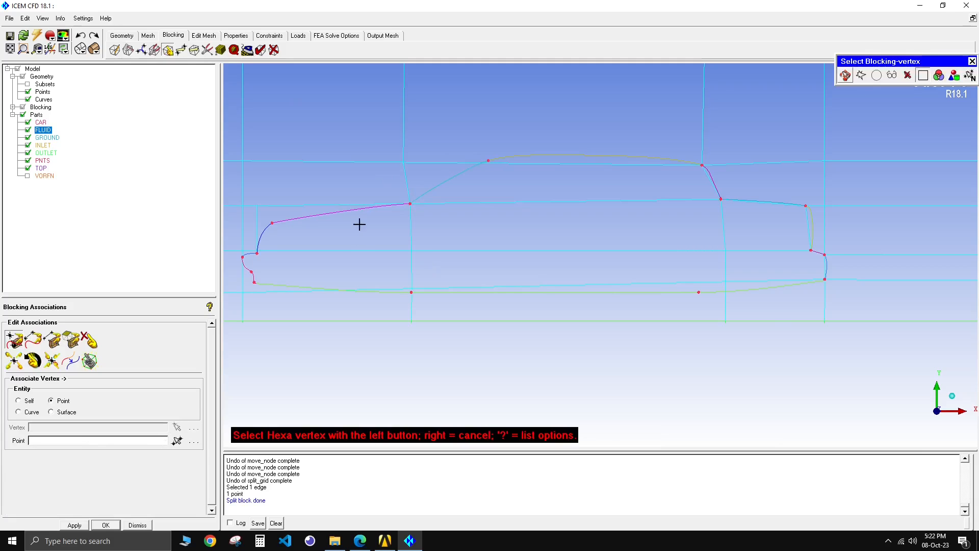
{"action": "left_click", "coordinate": [403, 162]}
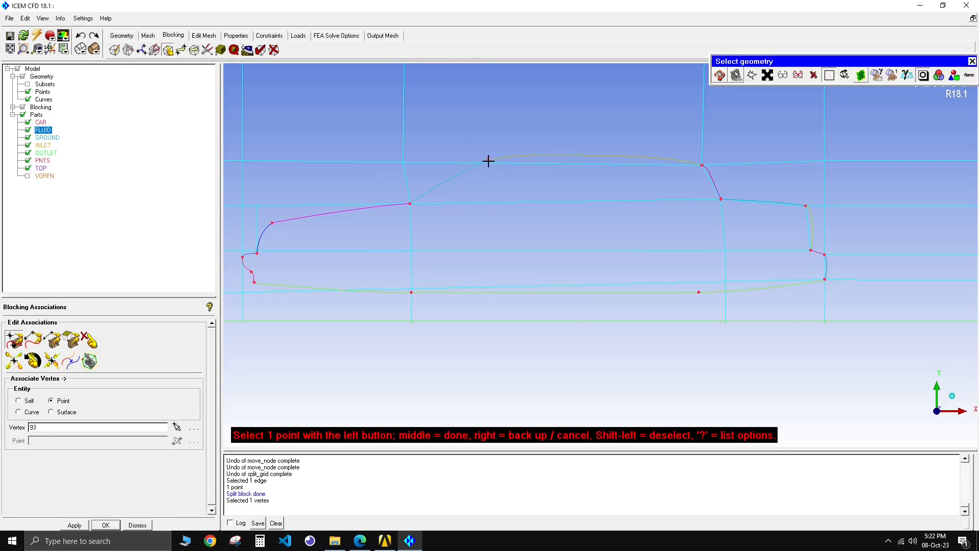
{"action": "left_click", "coordinate": [488, 162]}
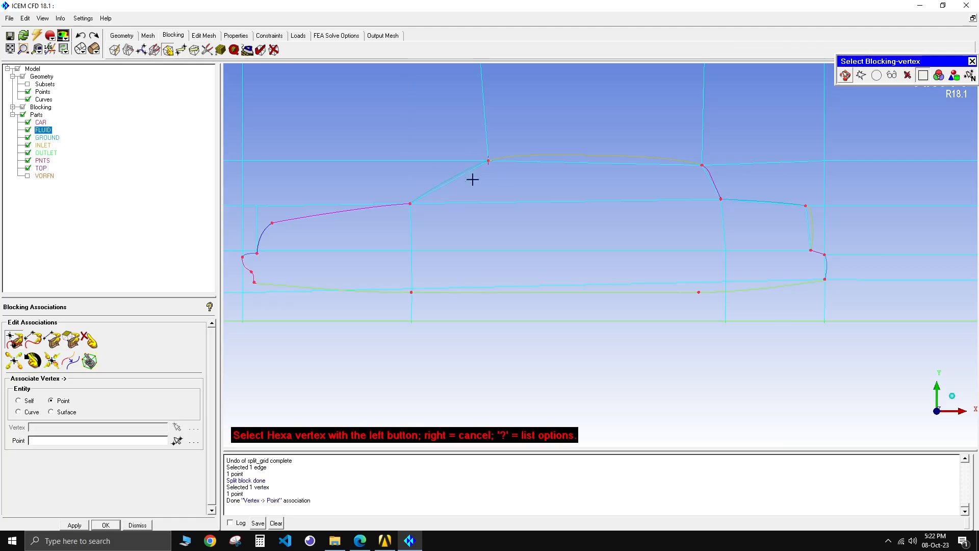
Associate the underbody vertices on the windshield and rear window splits with the front and rear underbody points.
{"action": "scroll", "coordinate": [389, 321], "scroll_direction": "up", "scroll_amount": 2}
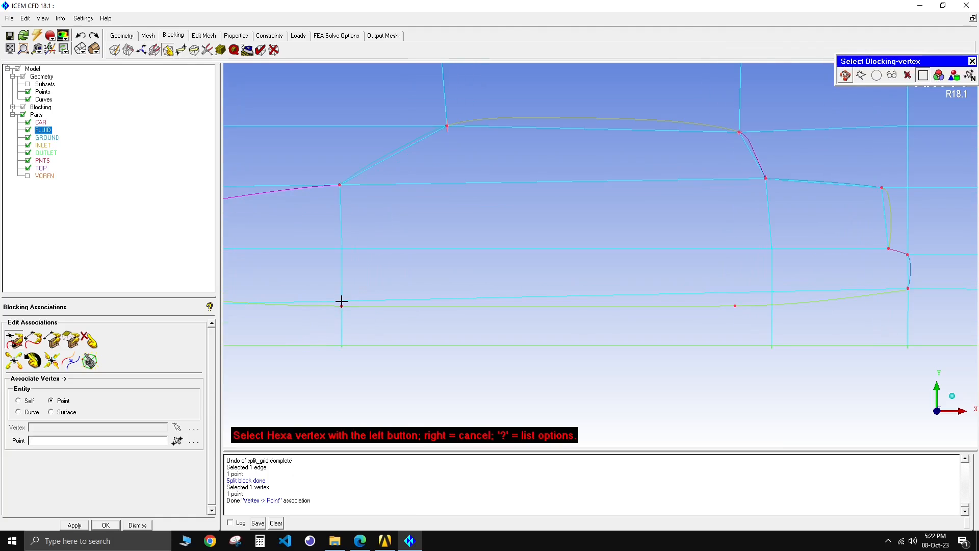
{"action": "left_click", "coordinate": [341, 305]}
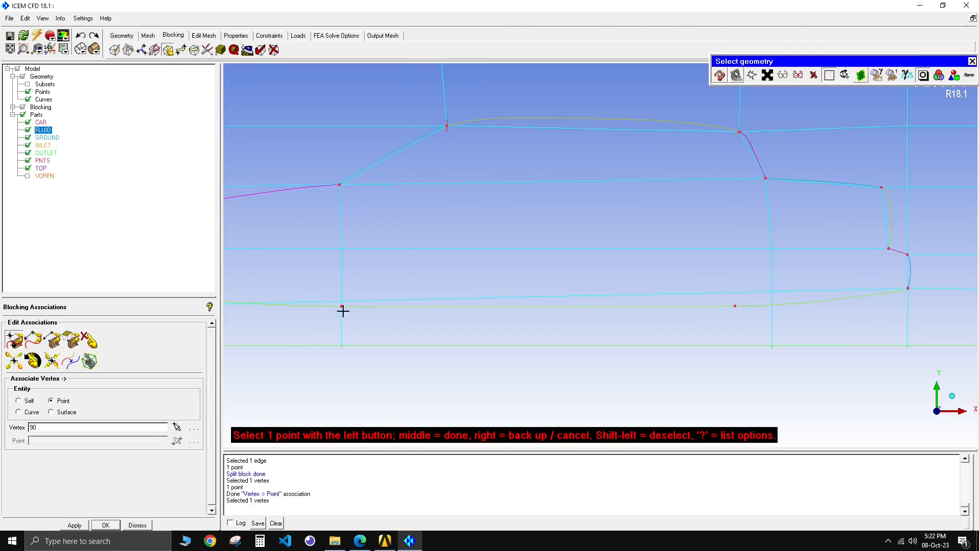
{"action": "left_click", "coordinate": [341, 305]}
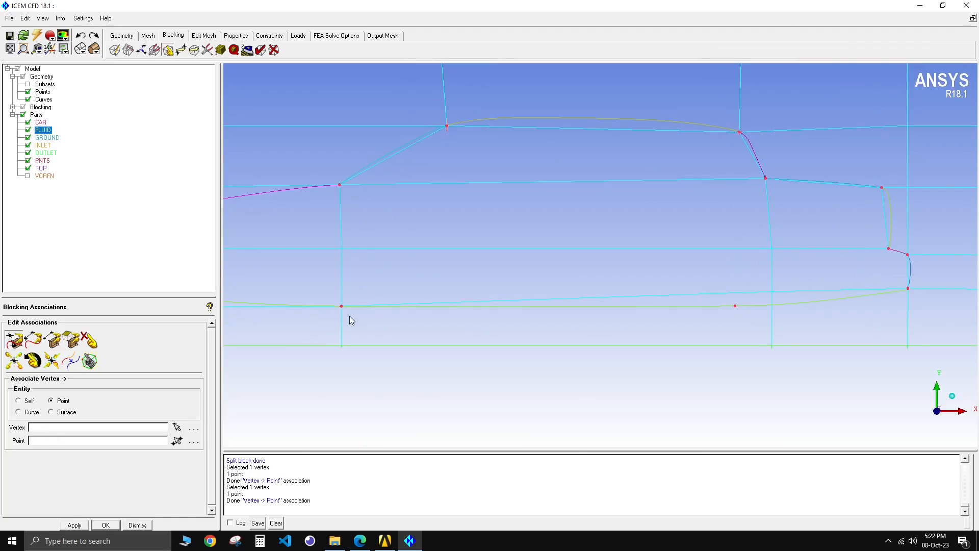
{"action": "left_click", "coordinate": [772, 291]}
{"action": "left_click", "coordinate": [735, 305]}
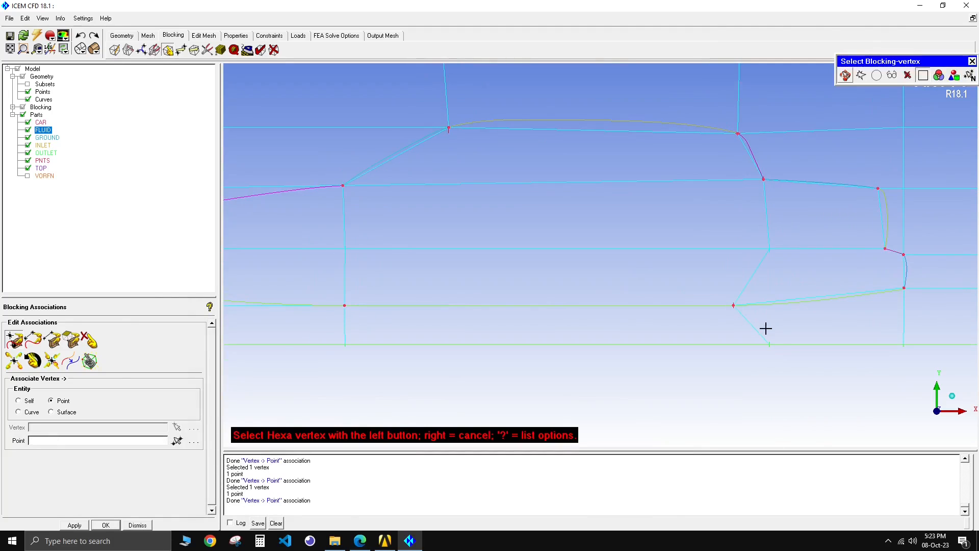
Associate the vertex at the lower front corner of the car with the front bumper's lowest point.
{"action": "scroll", "coordinate": [765, 328], "scroll_direction": "down", "scroll_amount": 2}
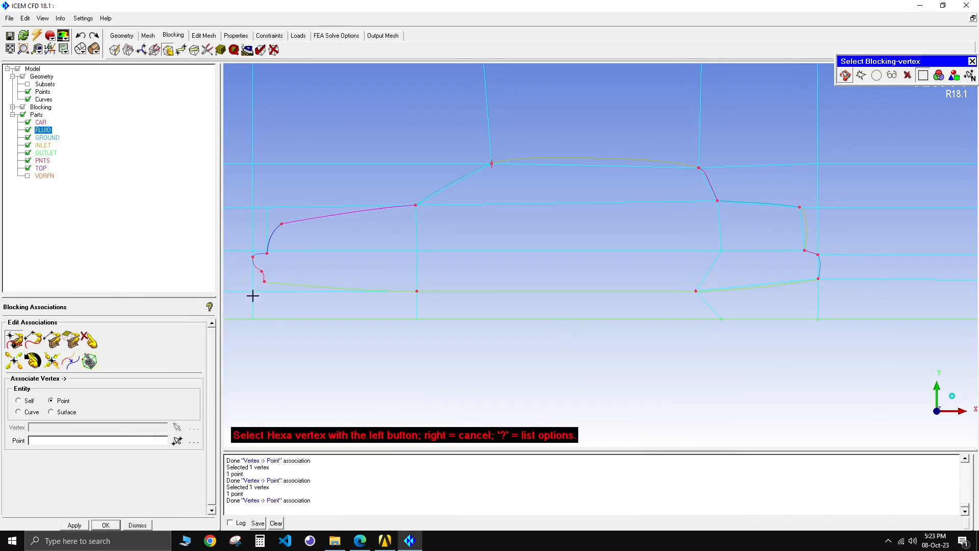
{"action": "scroll", "coordinate": [257, 300], "scroll_direction": "down", "scroll_amount": 2}
{"action": "key", "text": "F9"}
{"action": "middle_click_drag", "start_coordinate": [304, 286], "coordinate": [541, 242]}
{"action": "scroll", "coordinate": [574, 249], "scroll_direction": "up", "scroll_amount": 4}
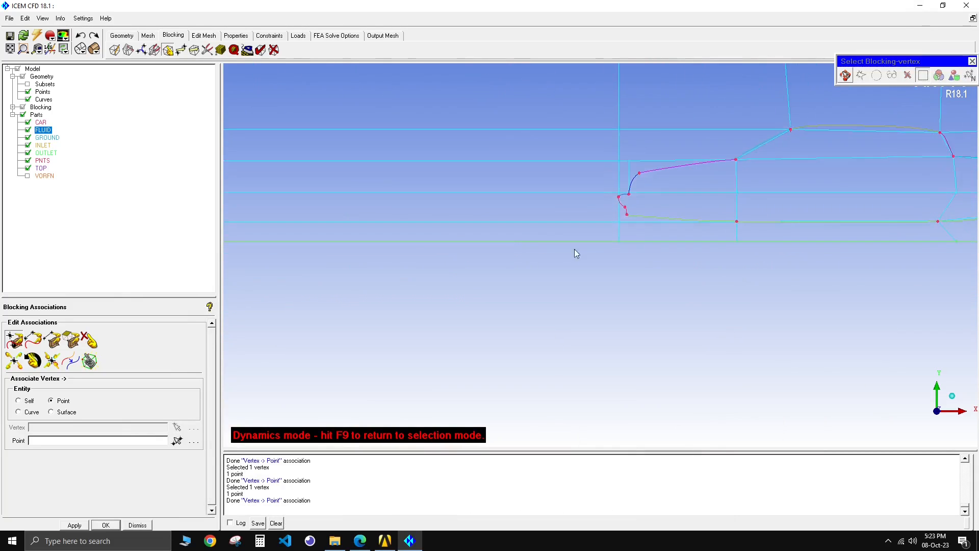
{"action": "middle_click_drag", "start_coordinate": [623, 221], "coordinate": [443, 284]}
{"action": "scroll", "coordinate": [512, 258], "scroll_direction": "up", "scroll_amount": 4}
{"action": "middle_click_drag", "start_coordinate": [519, 256], "coordinate": [433, 281]}
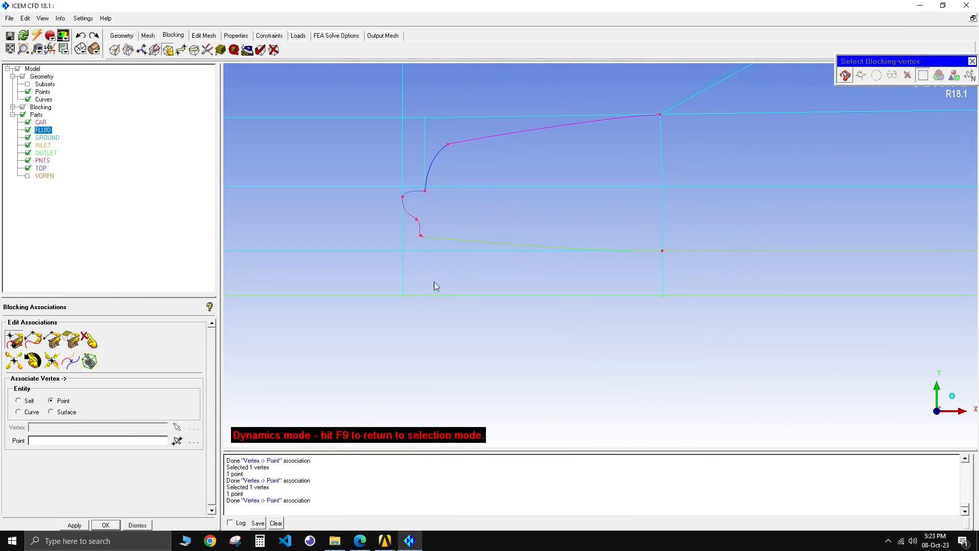
{"action": "key", "text": "F9"}
{"action": "left_click", "coordinate": [401, 251]}
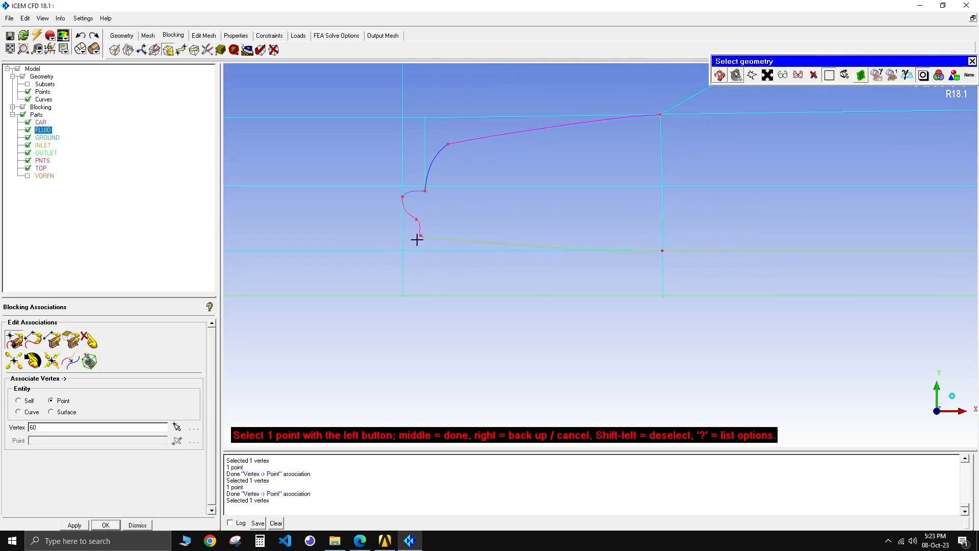
{"action": "left_click", "coordinate": [421, 235]}
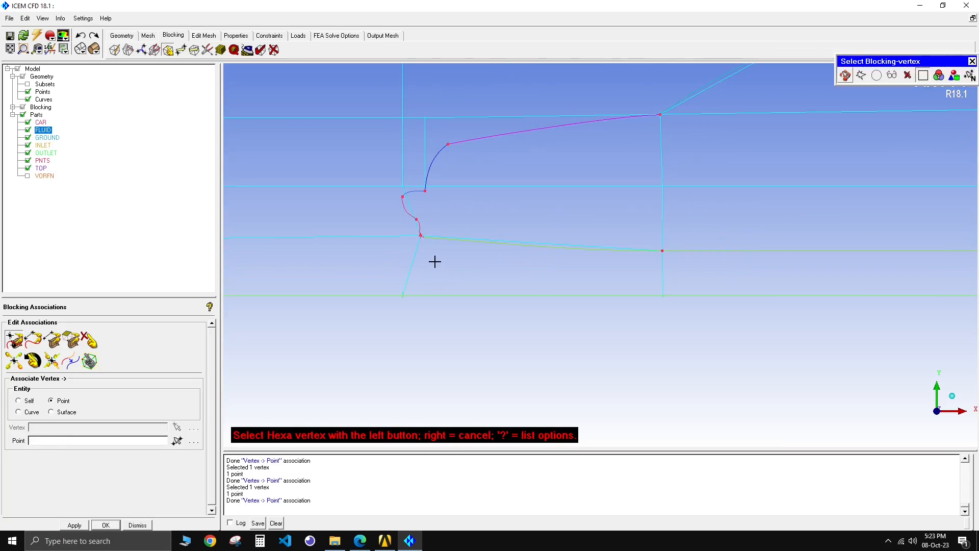
Associate the two vertices above the front bumper with the bumper's foremost point and the point where it meets the front face.
{"action": "left_click", "coordinate": [402, 188]}
{"action": "left_click", "coordinate": [403, 196]}
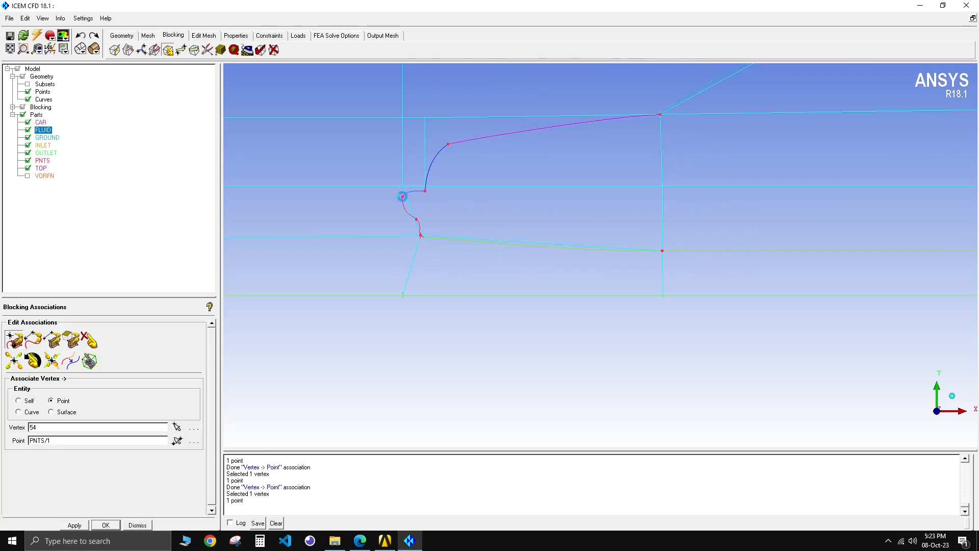
{"action": "scroll", "coordinate": [427, 198], "scroll_direction": "up", "scroll_amount": 6}
{"action": "key", "text": "F9"}
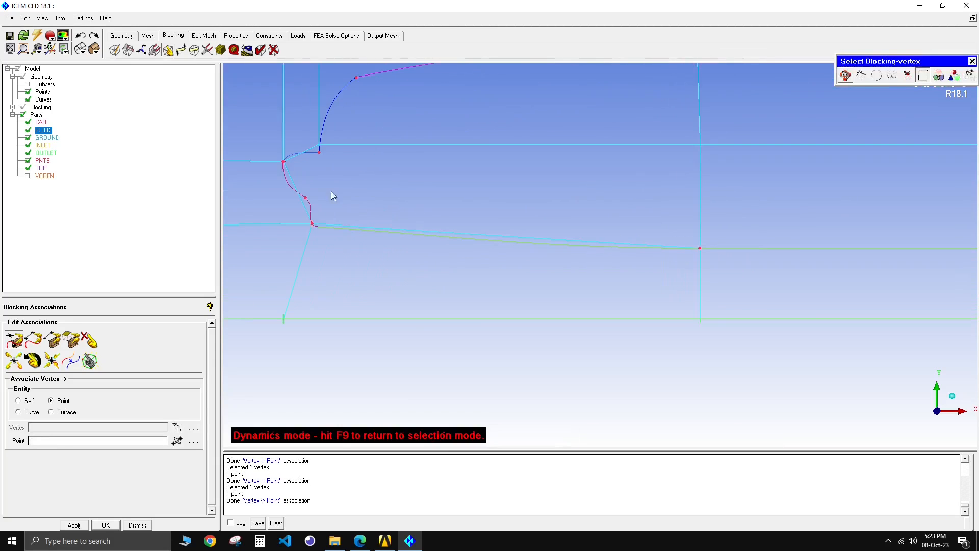
{"action": "scroll", "coordinate": [423, 225], "scroll_direction": "up", "scroll_amount": 4}
{"action": "middle_click_drag", "start_coordinate": [331, 191], "coordinate": [410, 240]}
{"action": "key", "text": "F9"}
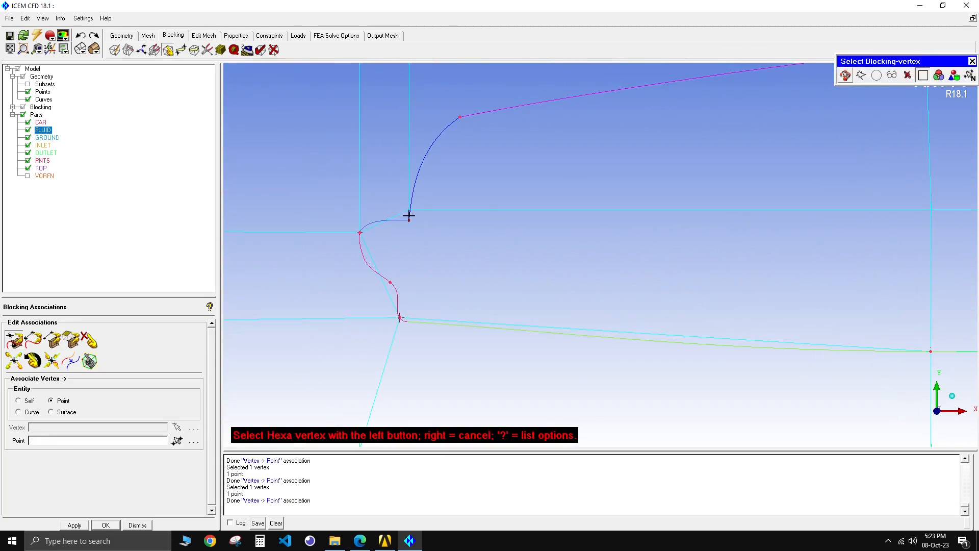
{"action": "left_click", "coordinate": [409, 218]}
{"action": "left_click", "coordinate": [409, 219]}
{"action": "scroll", "coordinate": [415, 246], "scroll_direction": "down", "scroll_amount": 5}
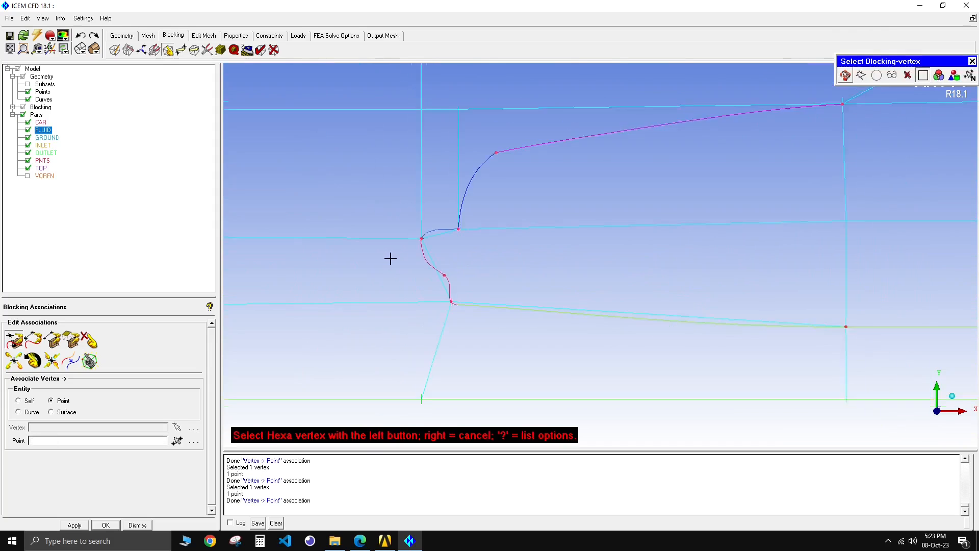
{"action": "key", "text": "F9"}
{"action": "middle_click_drag", "start_coordinate": [586, 197], "coordinate": [422, 232]}
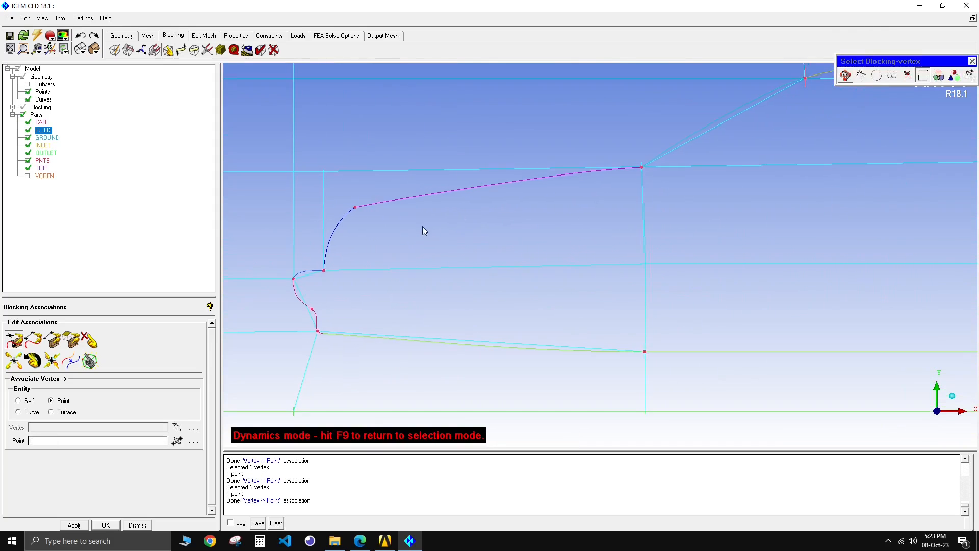
Associate the vertex above the car's front face with the point at the hood's front end.
{"action": "key", "text": "F9"}
{"action": "left_click", "coordinate": [322, 171]}
{"action": "left_click", "coordinate": [353, 207]}
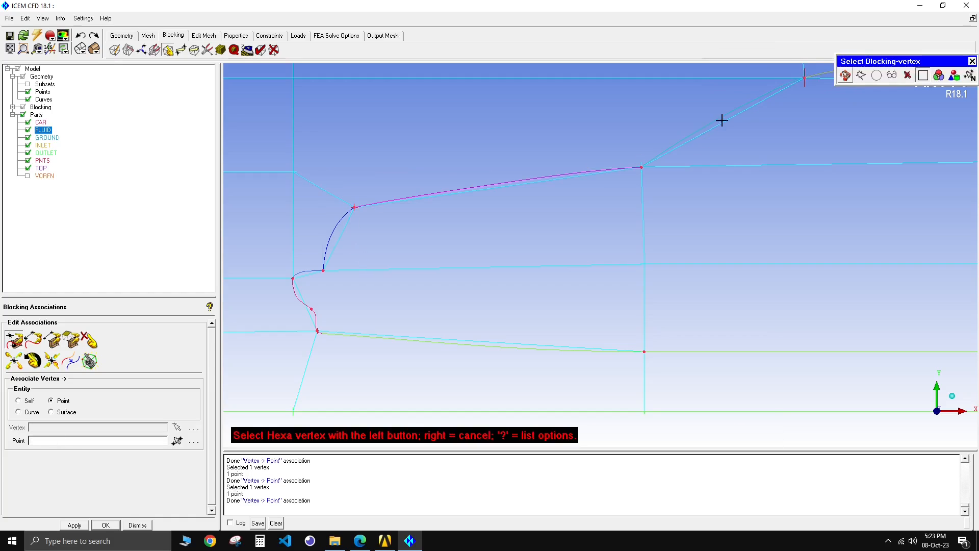
Move the ground vertex directly beneath the rear underbody point, keeping Y and Z fixed.
{"action": "scroll", "coordinate": [356, 275], "scroll_direction": "down", "scroll_amount": 4}
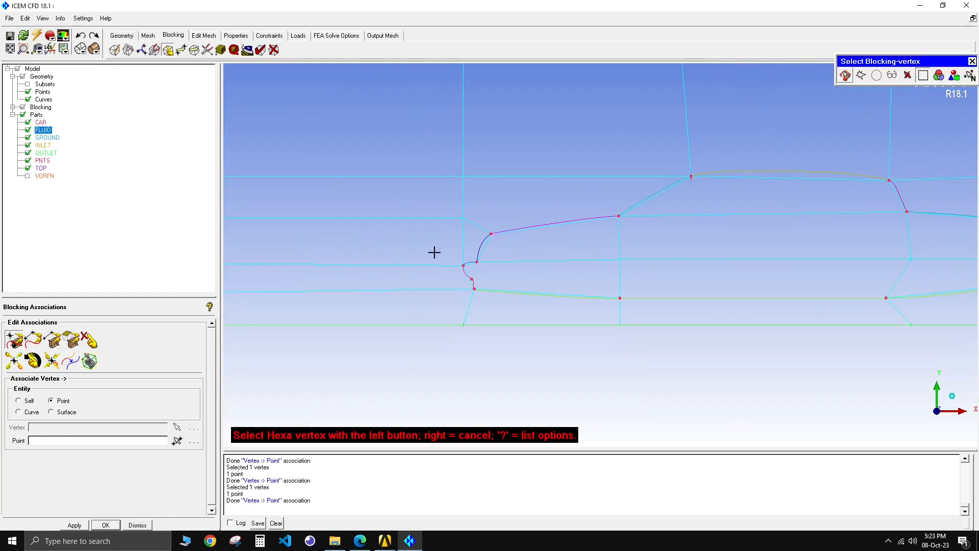
{"action": "key", "text": "F9"}
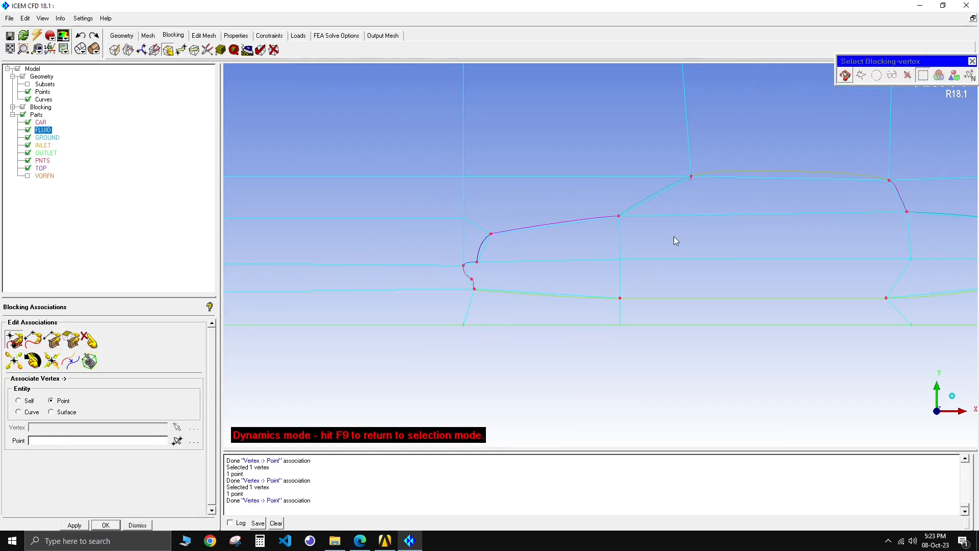
{"action": "middle_click_drag", "start_coordinate": [675, 240], "coordinate": [274, 229]}
{"action": "scroll", "coordinate": [583, 262], "scroll_direction": "up", "scroll_amount": 3}
{"action": "middle_click_drag", "start_coordinate": [493, 314], "coordinate": [518, 232]}
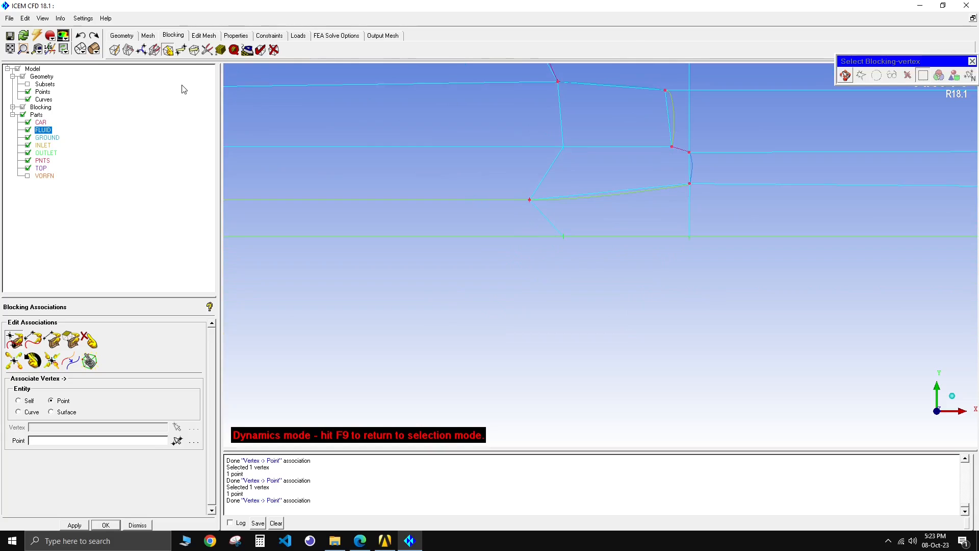
{"action": "left_click", "coordinate": [181, 50]}
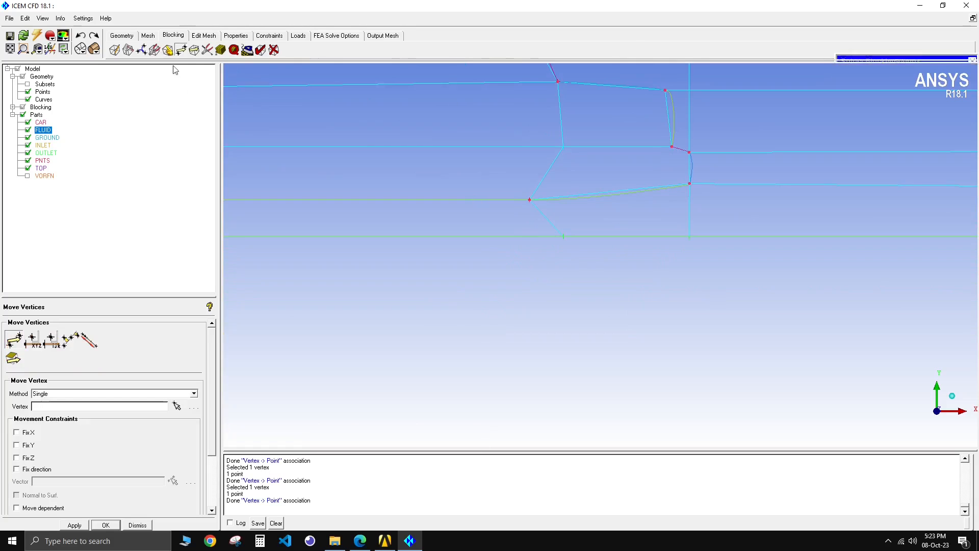
{"action": "left_click", "coordinate": [16, 445]}
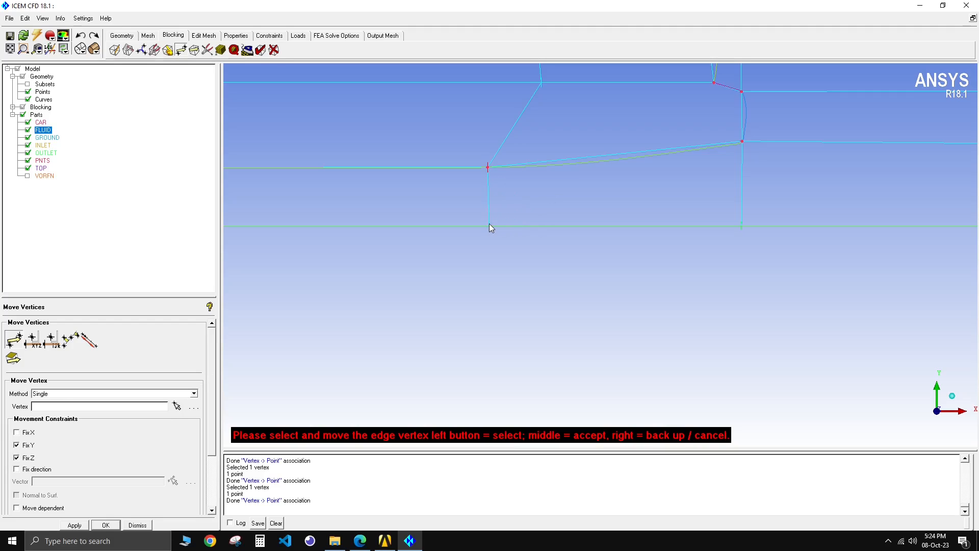
{"action": "key", "text": "F9"}
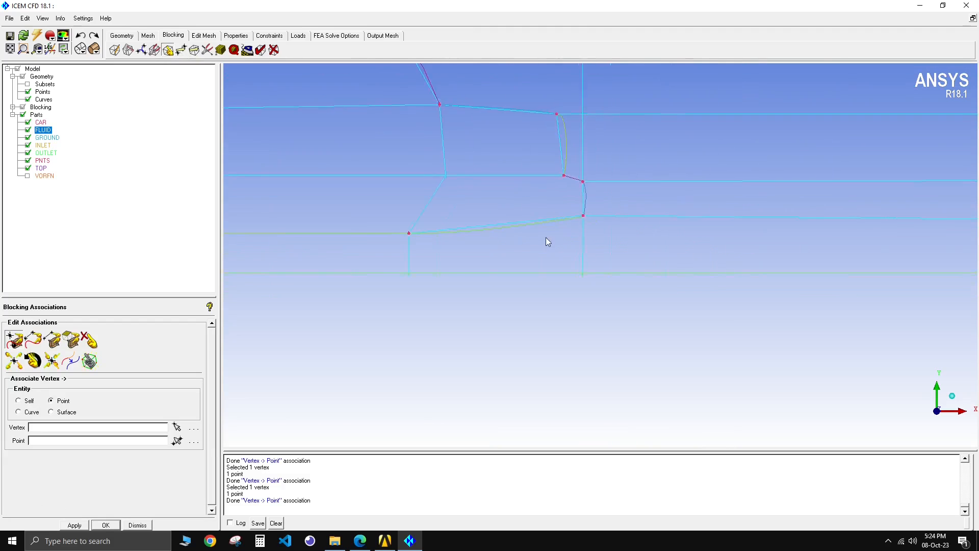
Associate the vertical block edge at the rear bumper with the bumper's curved profile.
{"action": "scroll", "coordinate": [547, 237], "scroll_direction": "up", "scroll_amount": 4}
{"action": "scroll", "coordinate": [612, 264], "scroll_direction": "down", "scroll_amount": 6}
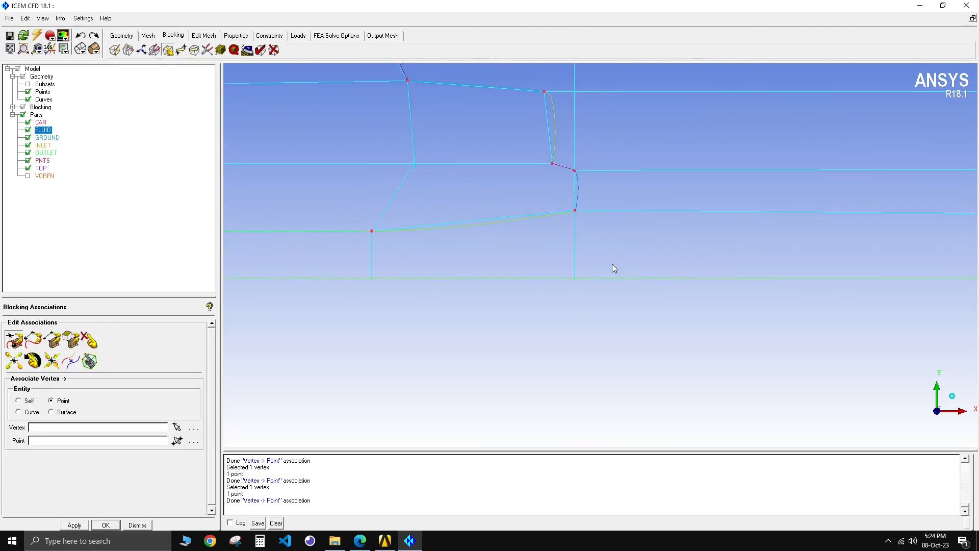
{"action": "middle_click_drag", "start_coordinate": [491, 252], "coordinate": [563, 250]}
{"action": "scroll", "coordinate": [562, 239], "scroll_direction": "up", "scroll_amount": 3}
{"action": "scroll", "coordinate": [542, 268], "scroll_direction": "up", "scroll_amount": 3}
{"action": "middle_click_drag", "start_coordinate": [645, 232], "coordinate": [531, 323]}
{"action": "scroll", "coordinate": [541, 256], "scroll_direction": "up", "scroll_amount": 2}
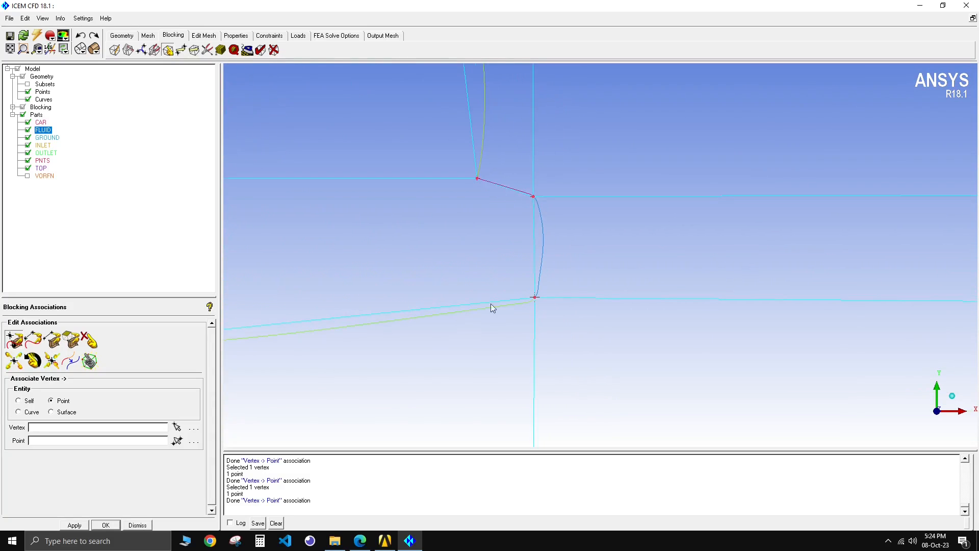
{"action": "scroll", "coordinate": [491, 308], "scroll_direction": "down", "scroll_amount": 1}
{"action": "middle_click_drag", "start_coordinate": [491, 319], "coordinate": [566, 278]}
{"action": "left_click", "coordinate": [34, 341]}
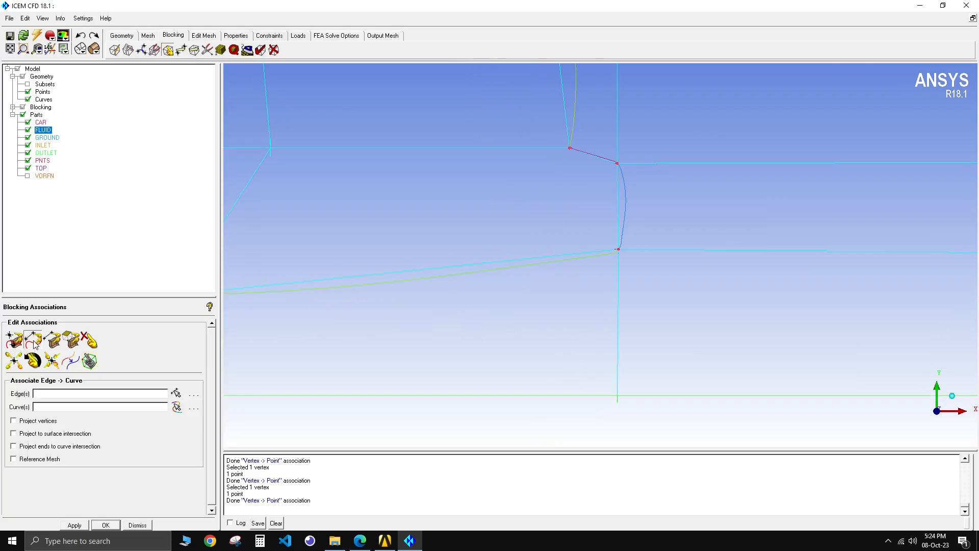
{"action": "scroll", "coordinate": [595, 236], "scroll_direction": "up", "scroll_amount": 2}
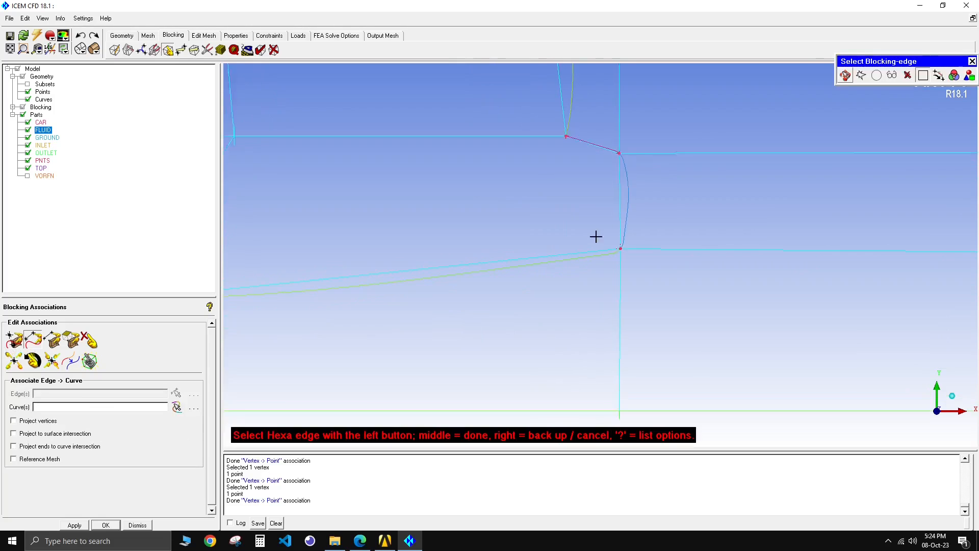
{"action": "left_click", "coordinate": [624, 178]}
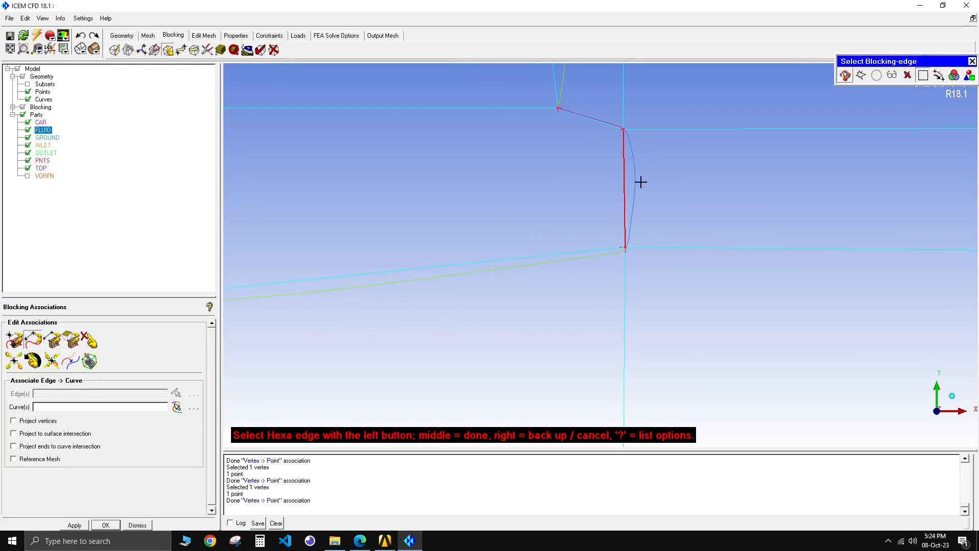
{"action": "middle_click", "coordinate": [647, 183]}
{"action": "left_click", "coordinate": [633, 181]}
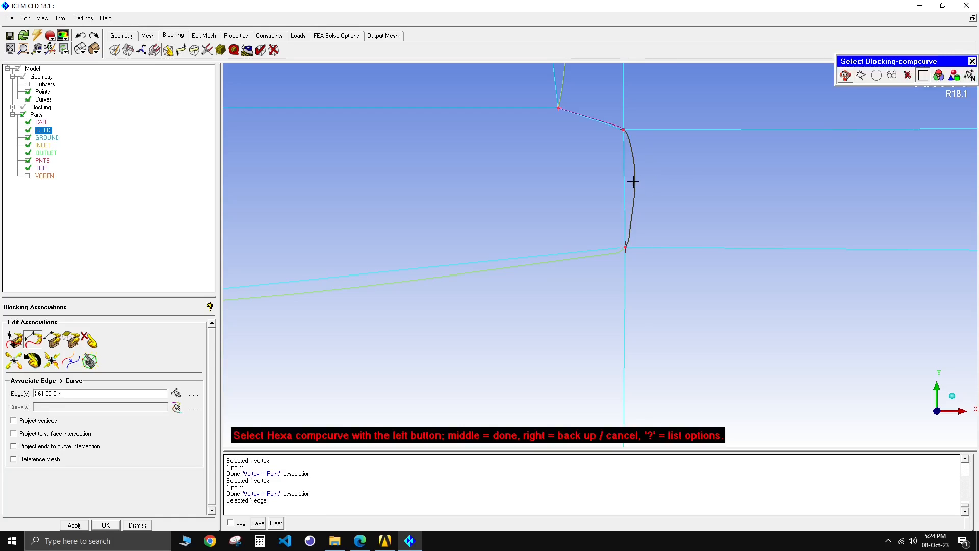
{"action": "middle_click", "coordinate": [656, 176]}
Associate the short block edge on top of the rear bumper with the sloping curve there.
{"action": "scroll", "coordinate": [629, 184], "scroll_direction": "down", "scroll_amount": 1}
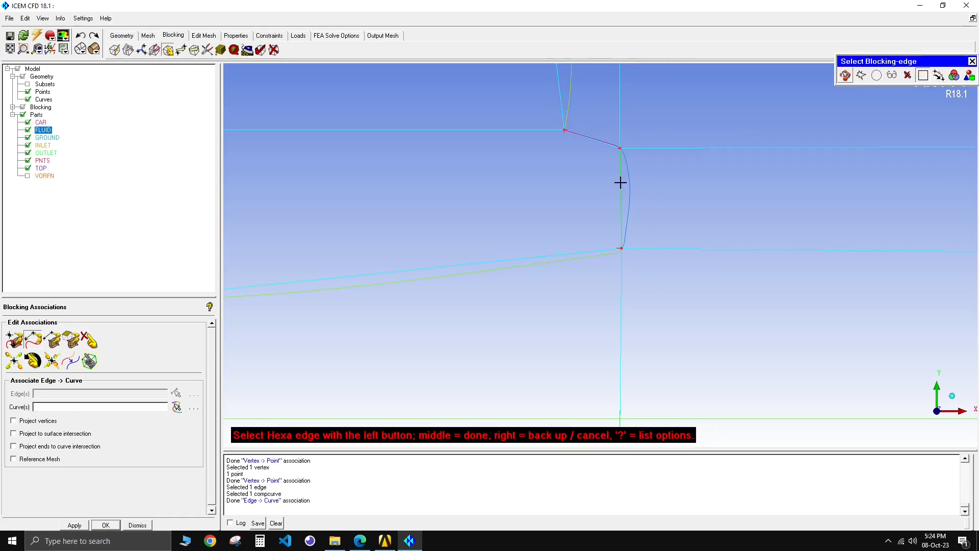
{"action": "left_click", "coordinate": [586, 121]}
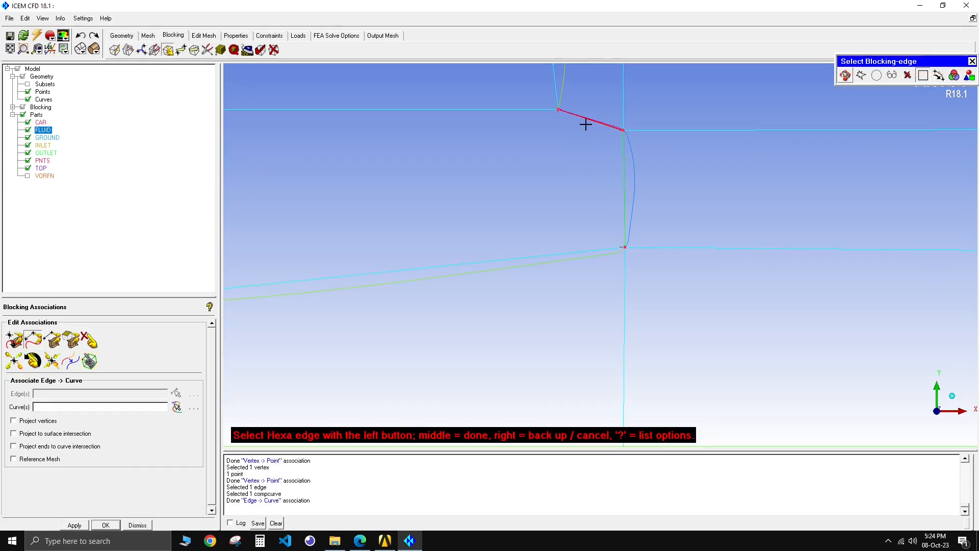
{"action": "middle_click", "coordinate": [585, 123]}
{"action": "left_click", "coordinate": [586, 122]}
{"action": "middle_click", "coordinate": [587, 125]}
Associate the block edge at the car's rear face above the bumper with the rear face curve.
{"action": "scroll", "coordinate": [592, 219], "scroll_direction": "down", "scroll_amount": 5}
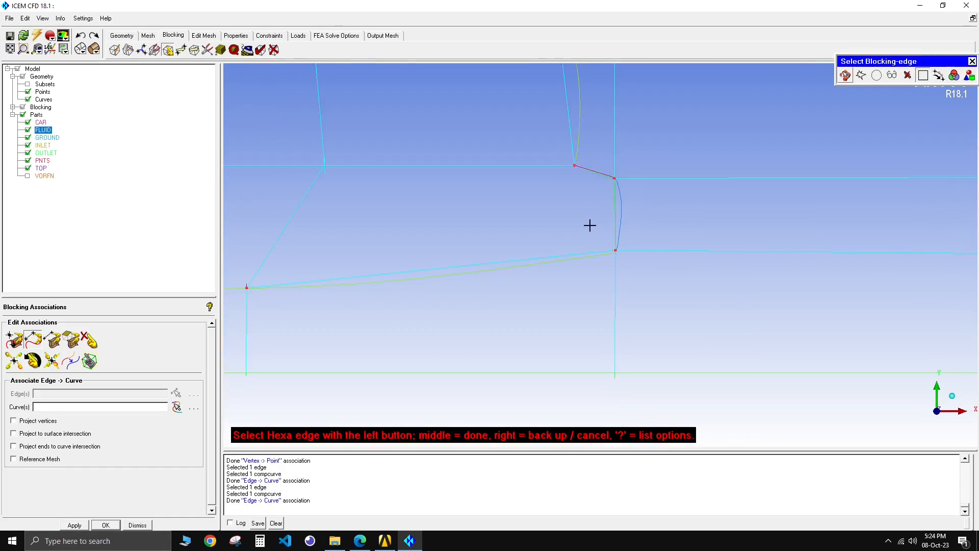
{"action": "left_click", "coordinate": [576, 161]}
{"action": "middle_click", "coordinate": [577, 160]}
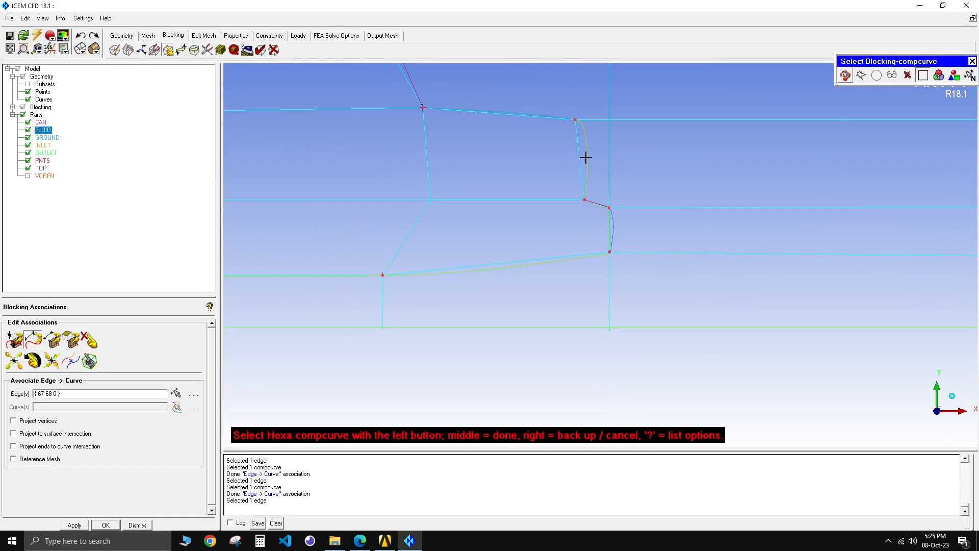
{"action": "left_click", "coordinate": [586, 155]}
{"action": "middle_click", "coordinate": [586, 154]}
Associate the block edge along the trunk lid with the trunk lid curve.
{"action": "left_click", "coordinate": [499, 113]}
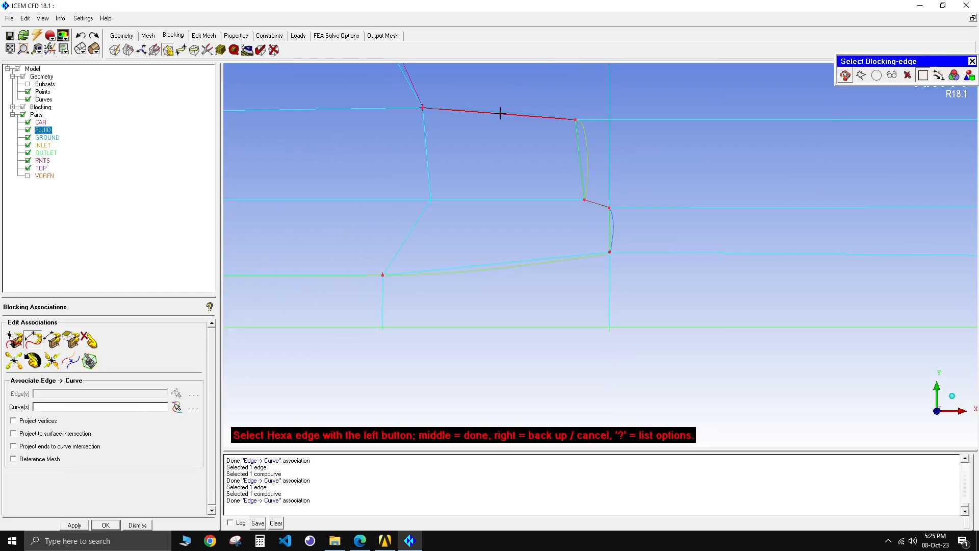
{"action": "middle_click", "coordinate": [500, 114]}
{"action": "left_click", "coordinate": [500, 113]}
{"action": "middle_click", "coordinate": [500, 115]}
Associate the block edge along the rear window with the rear window curve.
{"action": "key", "text": "F9"}
{"action": "middle_click_drag", "start_coordinate": [457, 138], "coordinate": [483, 230]}
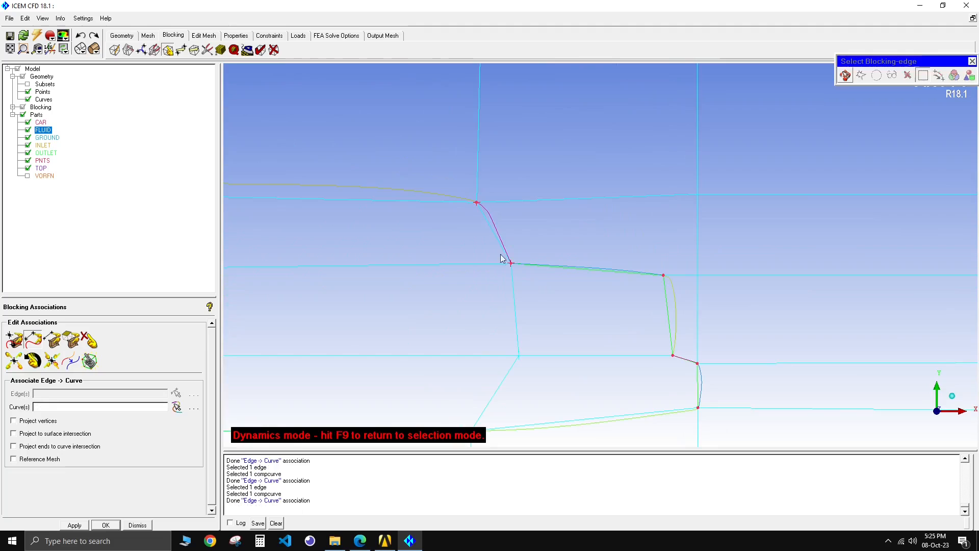
{"action": "key", "text": "F9"}
{"action": "left_click", "coordinate": [486, 221]}
{"action": "middle_click", "coordinate": [488, 222]}
{"action": "left_click", "coordinate": [492, 219]}
{"action": "middle_click", "coordinate": [492, 219]}
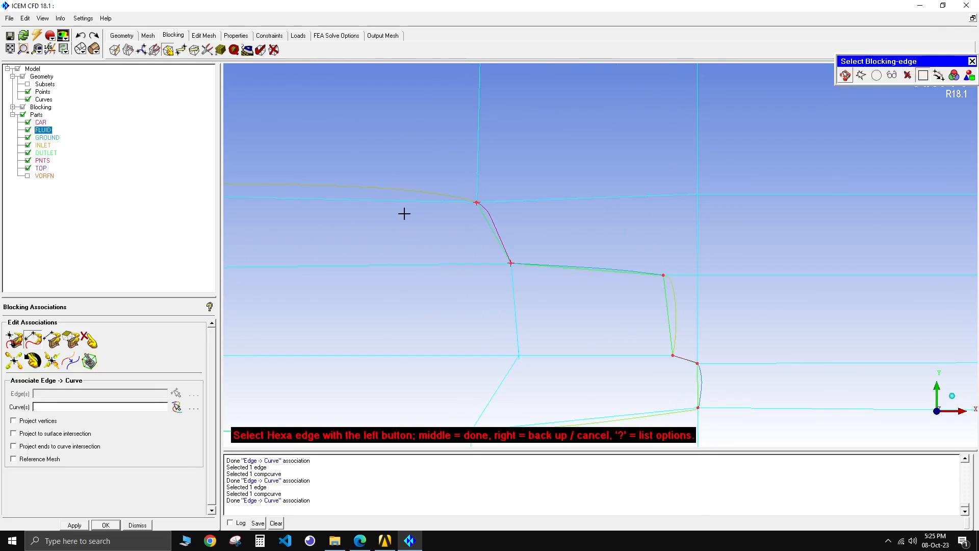
Associate the block edge under the roof with the roof curve.
{"action": "left_click", "coordinate": [390, 202]}
{"action": "middle_click", "coordinate": [393, 193]}
{"action": "left_click", "coordinate": [393, 191]}
{"action": "middle_click", "coordinate": [393, 191]}
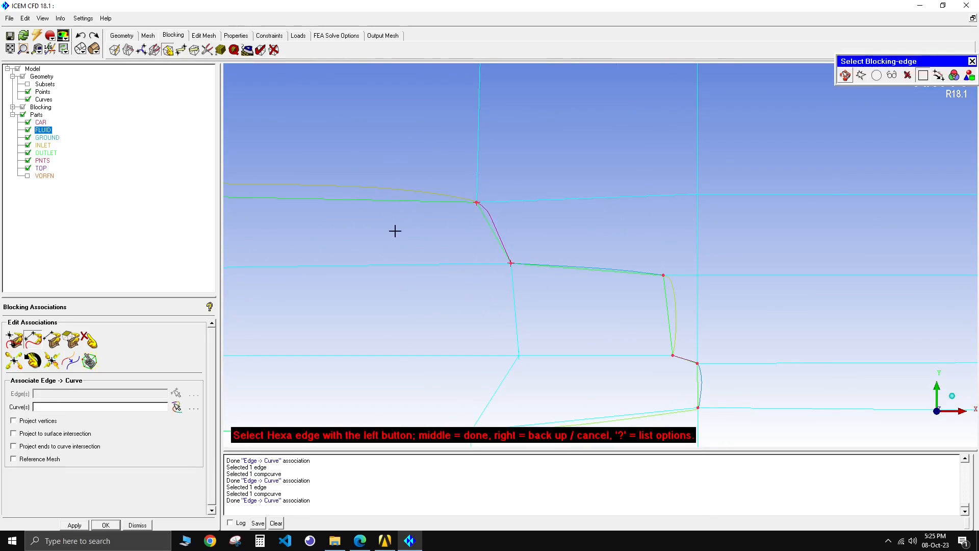
Associate the block edge along the windshield with the windshield curve.
{"action": "key", "text": "F9"}
{"action": "middle_click_drag", "start_coordinate": [393, 229], "coordinate": [747, 185]}
{"action": "key", "text": "F9"}
{"action": "left_click", "coordinate": [403, 175]}
{"action": "middle_click", "coordinate": [404, 172]}
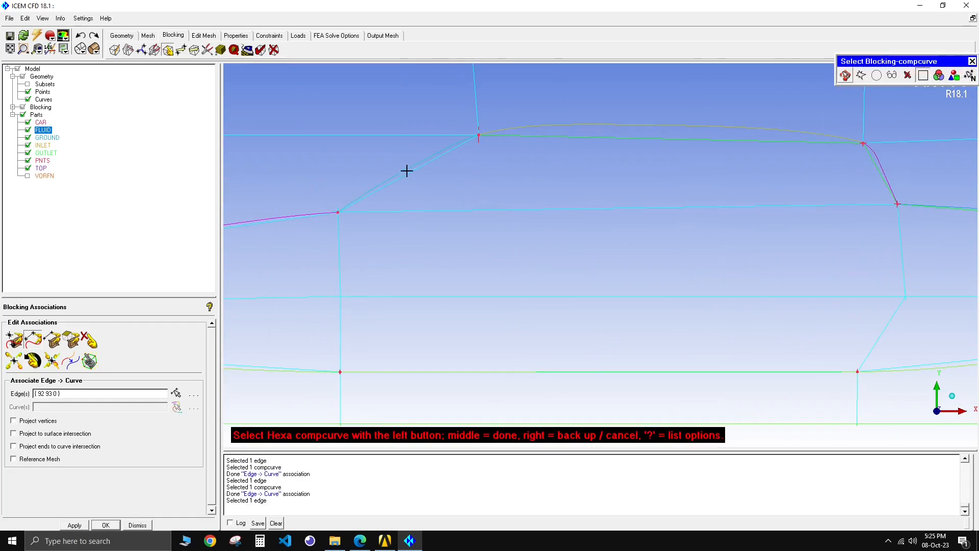
{"action": "left_click", "coordinate": [407, 169]}
{"action": "middle_click", "coordinate": [406, 172]}
Associate the block edge along the hood with the hood curve.
{"action": "key", "text": "F9"}
{"action": "middle_click_drag", "start_coordinate": [311, 236], "coordinate": [486, 228]}
{"action": "key", "text": "F9"}
{"action": "left_click", "coordinate": [458, 187]}
{"action": "middle_click", "coordinate": [457, 187]}
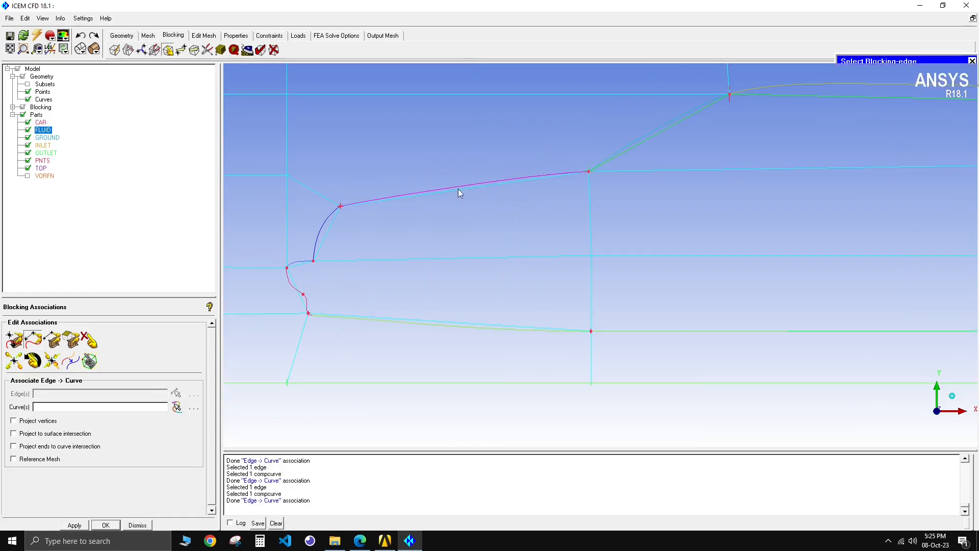
{"action": "left_click", "coordinate": [457, 188]}
{"action": "middle_click", "coordinate": [457, 188]}
Associate the block edge at the car's front face, between hood and bumper, with the front face curve.
{"action": "left_click", "coordinate": [326, 233]}
{"action": "middle_click", "coordinate": [325, 233]}
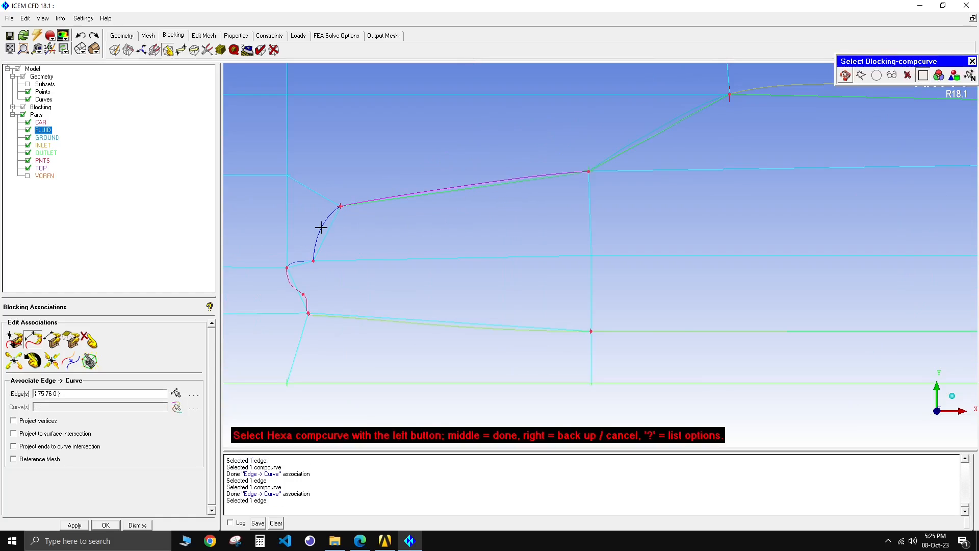
{"action": "left_click", "coordinate": [321, 227]}
{"action": "middle_click", "coordinate": [321, 228]}
Associate the block edges on the top and front of the front bumper with their respective bumper curves.
{"action": "left_click", "coordinate": [299, 265]}
{"action": "middle_click", "coordinate": [299, 265]}
{"action": "middle_click", "coordinate": [300, 269]}
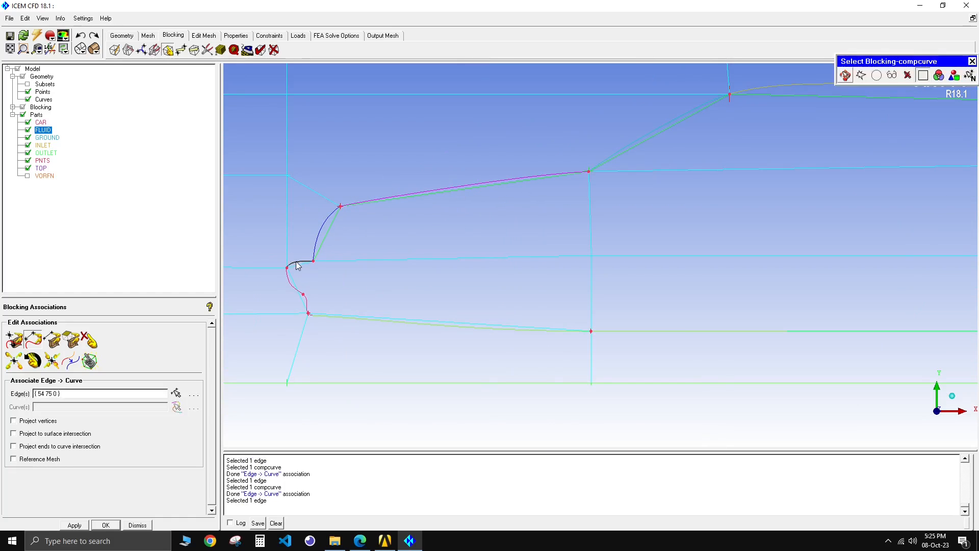
{"action": "left_click", "coordinate": [300, 289]}
{"action": "middle_click", "coordinate": [300, 289]}
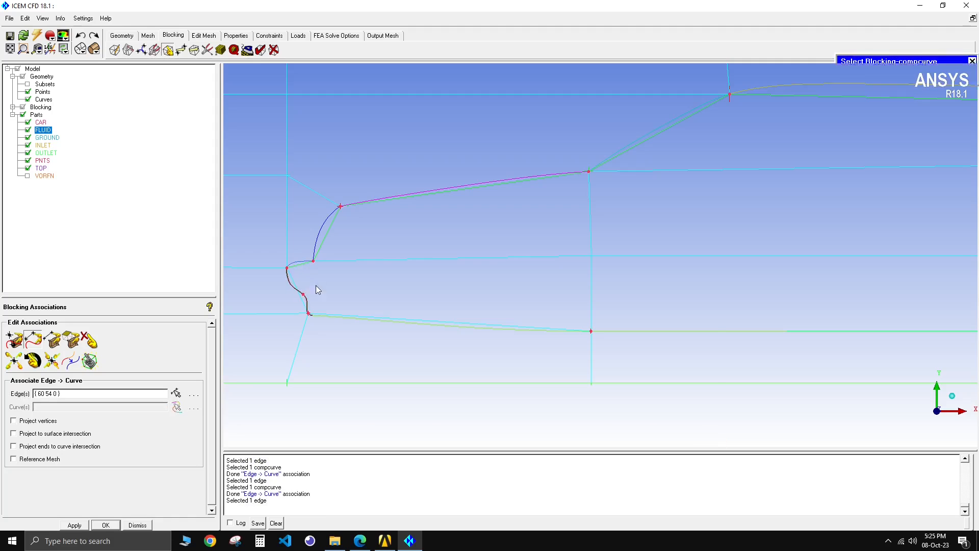
Associate the block edge from the front bumper's lowest point to the front underbody point with the front underbody curve.
{"action": "left_click", "coordinate": [392, 322]}
{"action": "middle_click", "coordinate": [393, 322]}
{"action": "middle_click", "coordinate": [434, 323]}
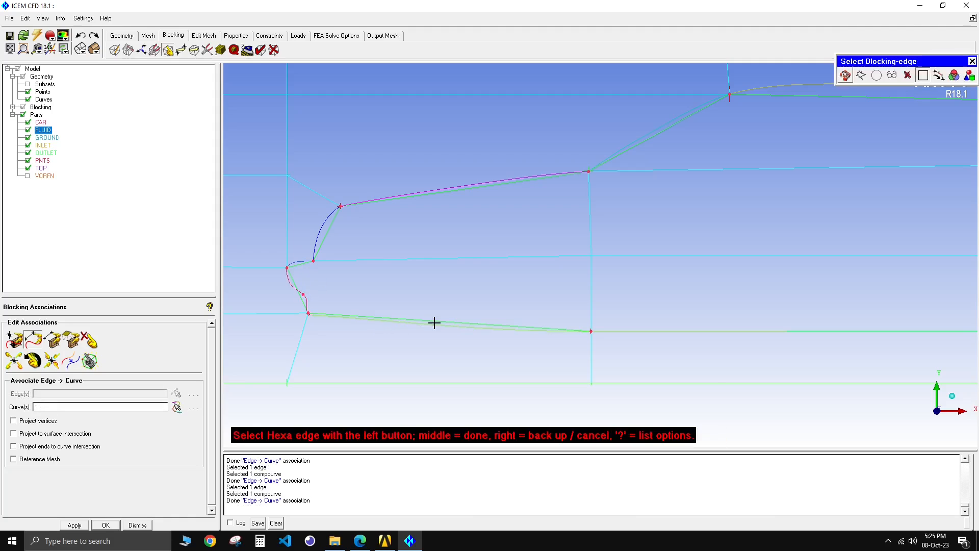
Associate the block edge between the front and rear underbody points with the flat underbody curve.
{"action": "key", "text": "F9"}
{"action": "middle_click_drag", "start_coordinate": [641, 350], "coordinate": [452, 297]}
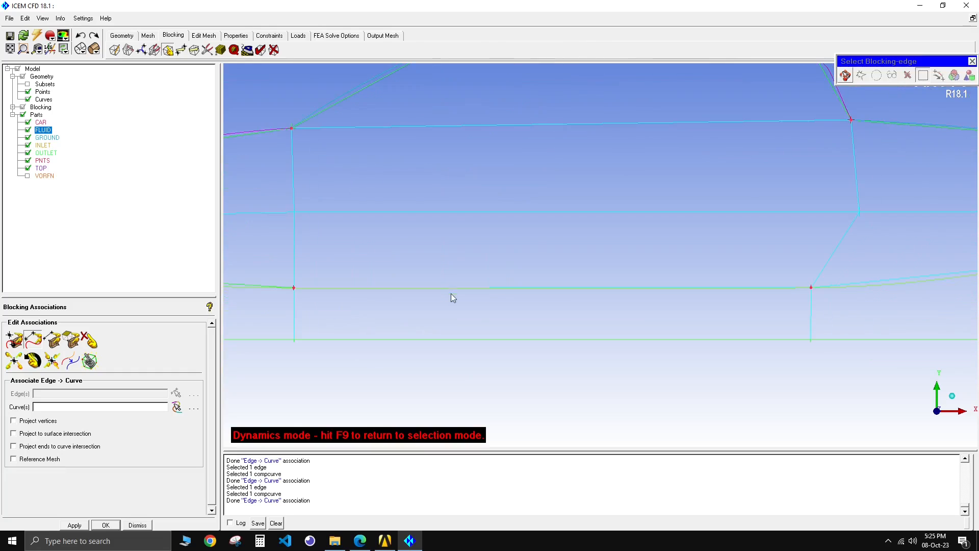
{"action": "key", "text": "F9"}
{"action": "left_click", "coordinate": [467, 291]}
{"action": "middle_click", "coordinate": [467, 291]}
{"action": "left_click", "coordinate": [473, 289]}
{"action": "middle_click", "coordinate": [472, 289]}
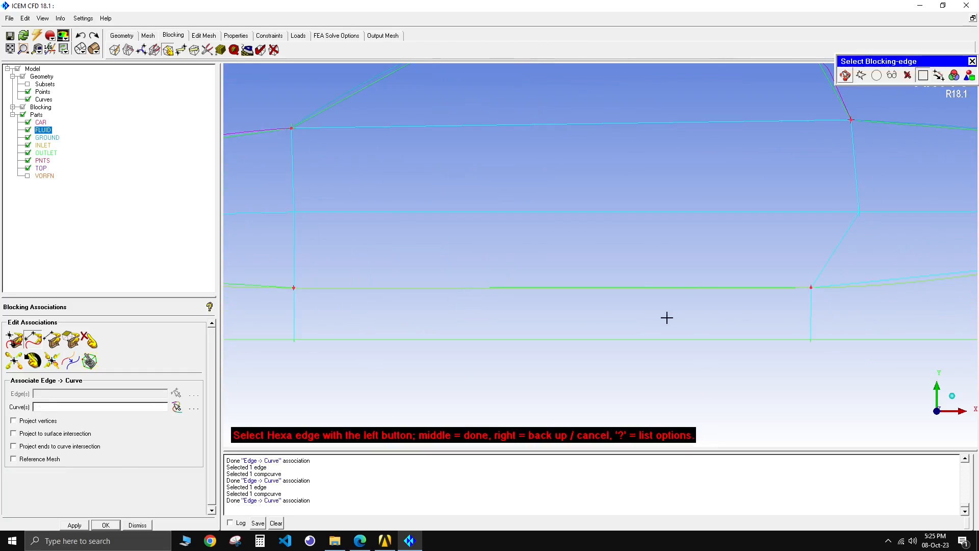
Associate the block edge from the rear underbody point to the rear bumper with the rear underbody curve.
{"action": "key", "text": "F9"}
{"action": "middle_click_drag", "start_coordinate": [789, 319], "coordinate": [434, 275]}
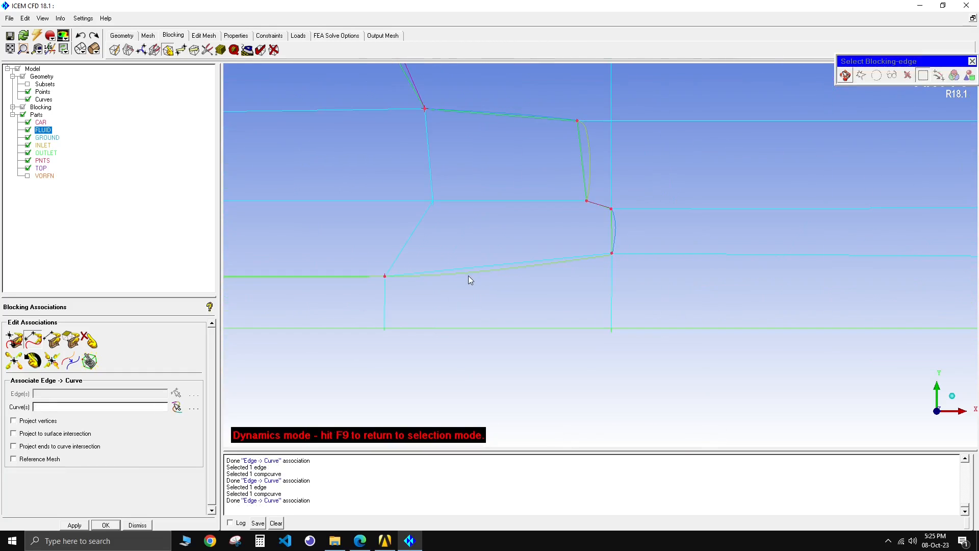
{"action": "scroll", "coordinate": [468, 275], "scroll_direction": "down", "scroll_amount": 1}
{"action": "scroll", "coordinate": [466, 283], "scroll_direction": "up", "scroll_amount": 1}
{"action": "key", "text": "F9"}
{"action": "left_click", "coordinate": [488, 270]}
{"action": "middle_click", "coordinate": [488, 270]}
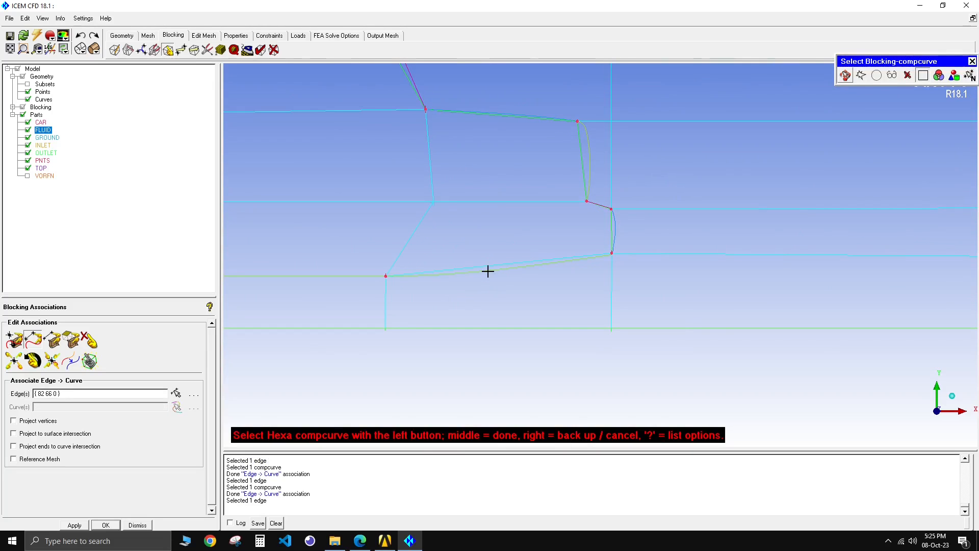
{"action": "left_click", "coordinate": [487, 271]}
{"action": "middle_click", "coordinate": [487, 271]}
Delete the seven blocks inside the car outline, blocks 39, 40, 48, 47, 46, 32 and 36.
{"action": "scroll", "coordinate": [609, 278], "scroll_direction": "down", "scroll_amount": 1}
{"action": "scroll", "coordinate": [609, 277], "scroll_direction": "down", "scroll_amount": 5}
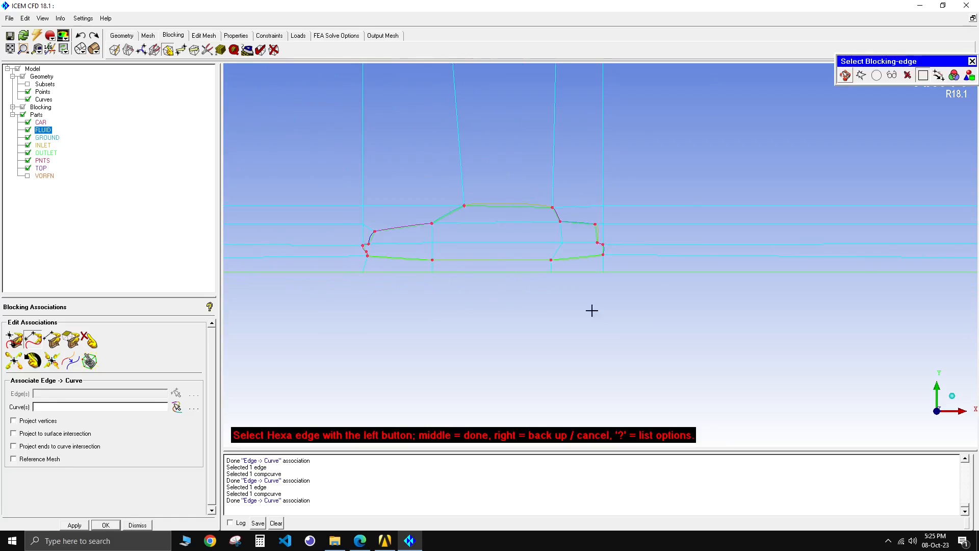
{"action": "key", "text": "F9"}
{"action": "scroll", "coordinate": [420, 257], "scroll_direction": "up", "scroll_amount": 2}
{"action": "left_click", "coordinate": [274, 50]}
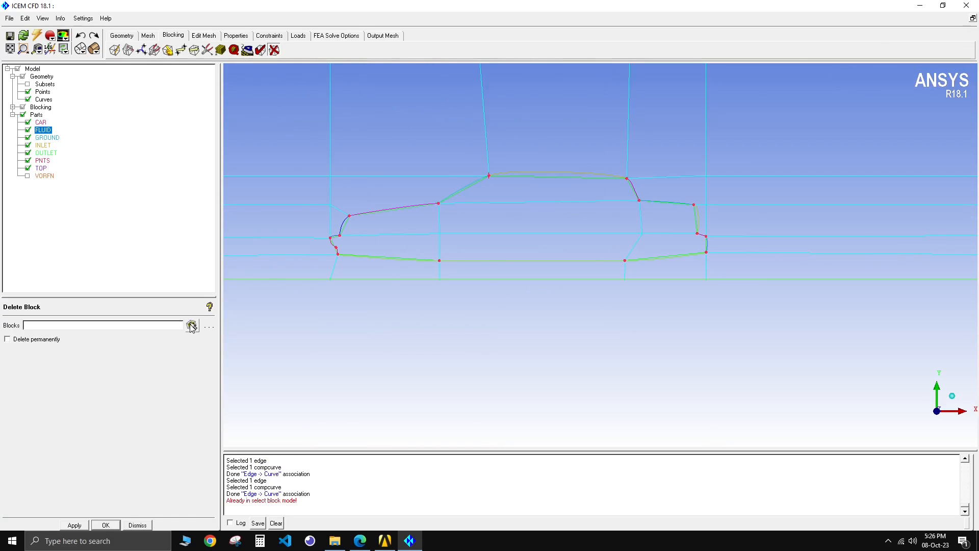
{"action": "left_click", "coordinate": [192, 325]}
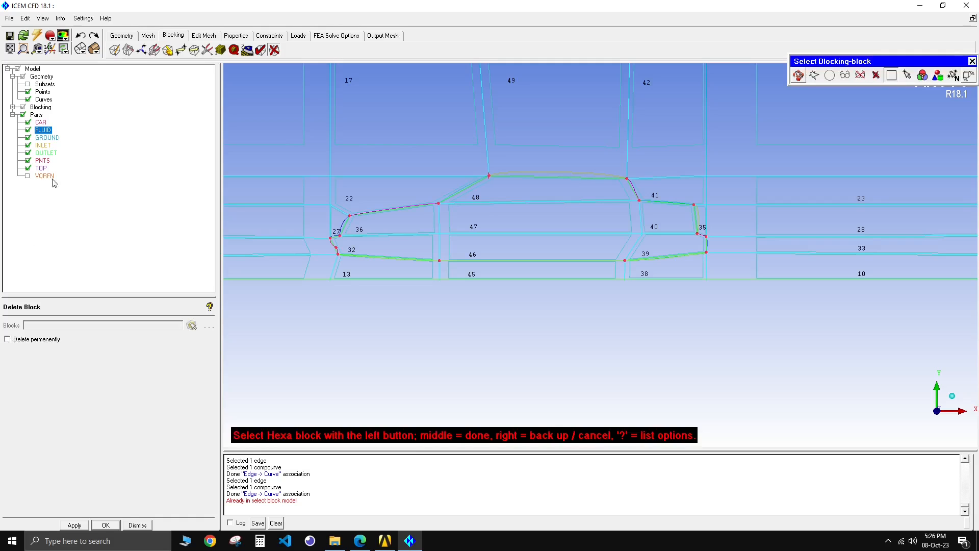
{"action": "scroll", "coordinate": [695, 252], "scroll_direction": "down", "scroll_amount": 2}
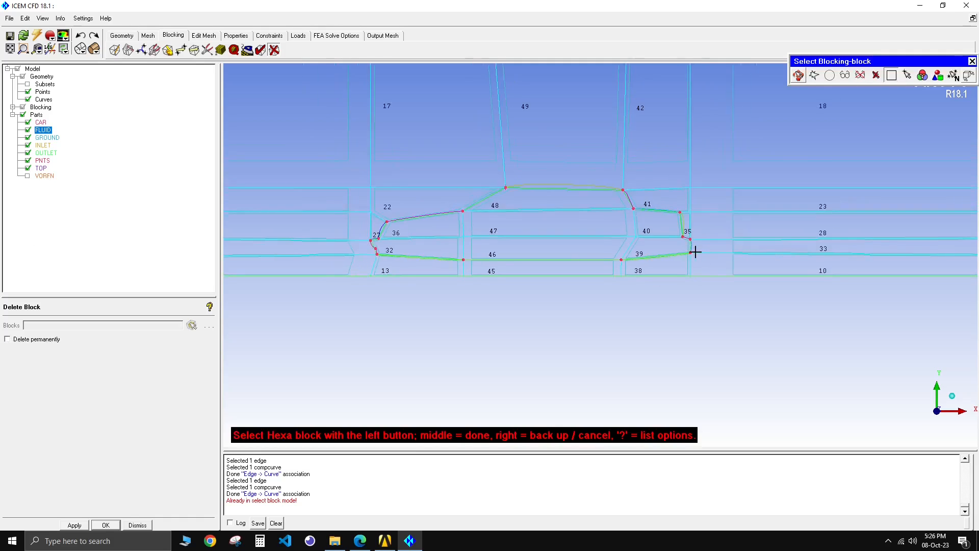
{"action": "scroll", "coordinate": [651, 245], "scroll_direction": "up", "scroll_amount": 1}
{"action": "left_click", "coordinate": [652, 244]}
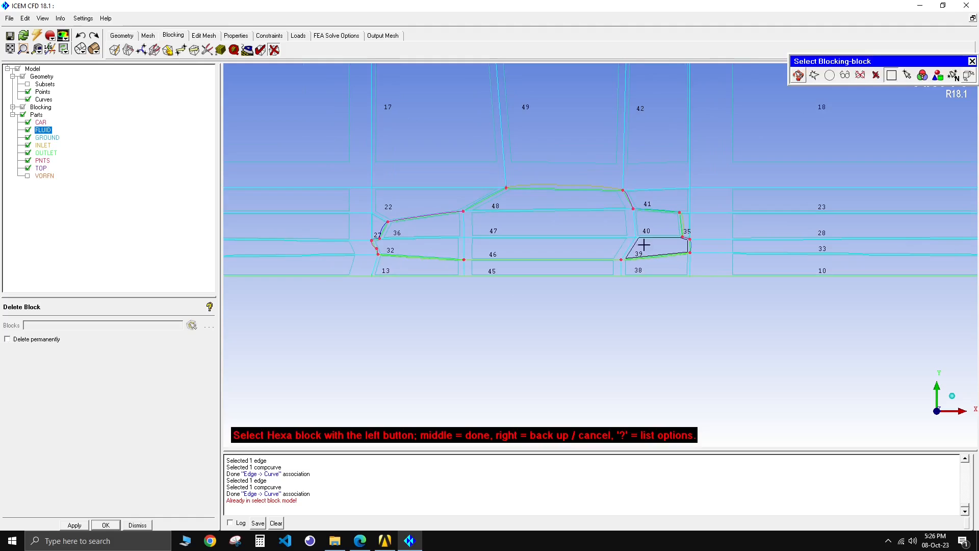
{"action": "scroll", "coordinate": [644, 225], "scroll_direction": "up", "scroll_amount": 1}
{"action": "left_click", "coordinate": [650, 215]}
{"action": "left_click", "coordinate": [564, 193]}
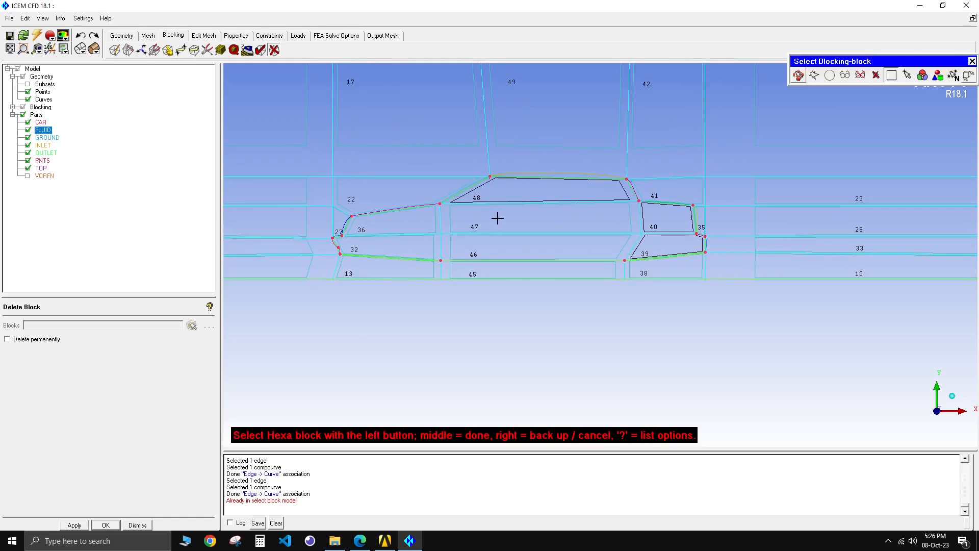
{"action": "left_click", "coordinate": [497, 218]}
{"action": "left_click", "coordinate": [519, 253]}
{"action": "left_click", "coordinate": [404, 252]}
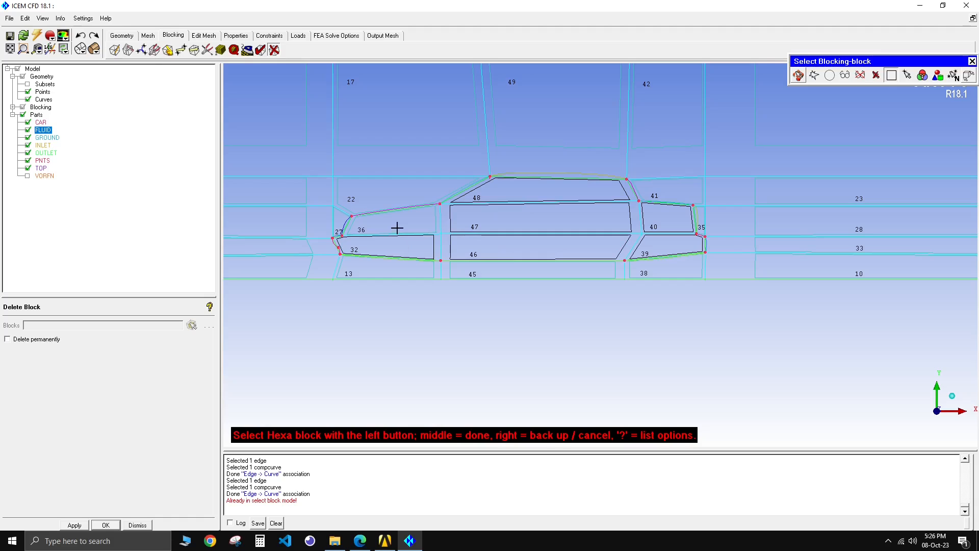
{"action": "left_click", "coordinate": [397, 228]}
{"action": "scroll", "coordinate": [347, 255], "scroll_direction": "down", "scroll_amount": 1}
{"action": "scroll", "coordinate": [409, 244], "scroll_direction": "up", "scroll_amount": 2}
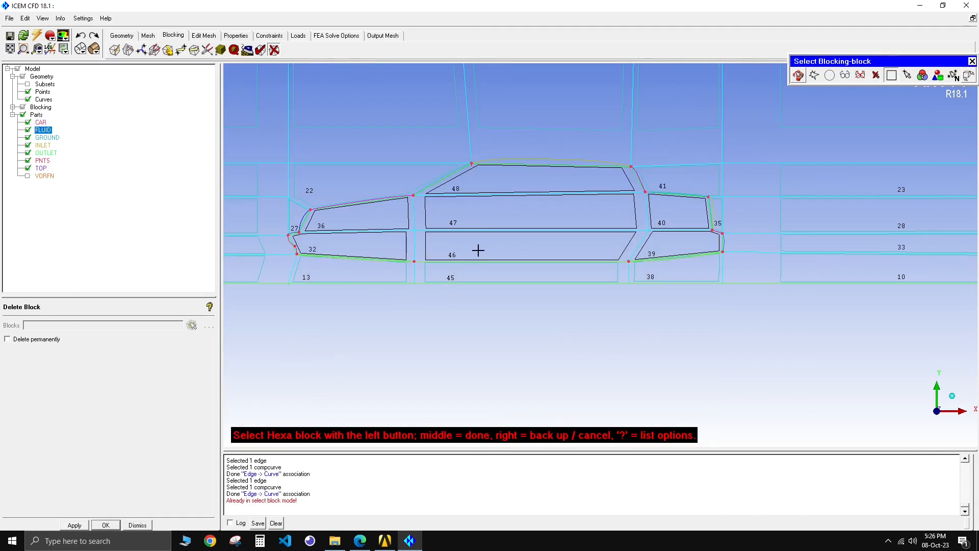
{"action": "middle_click", "coordinate": [478, 250]}
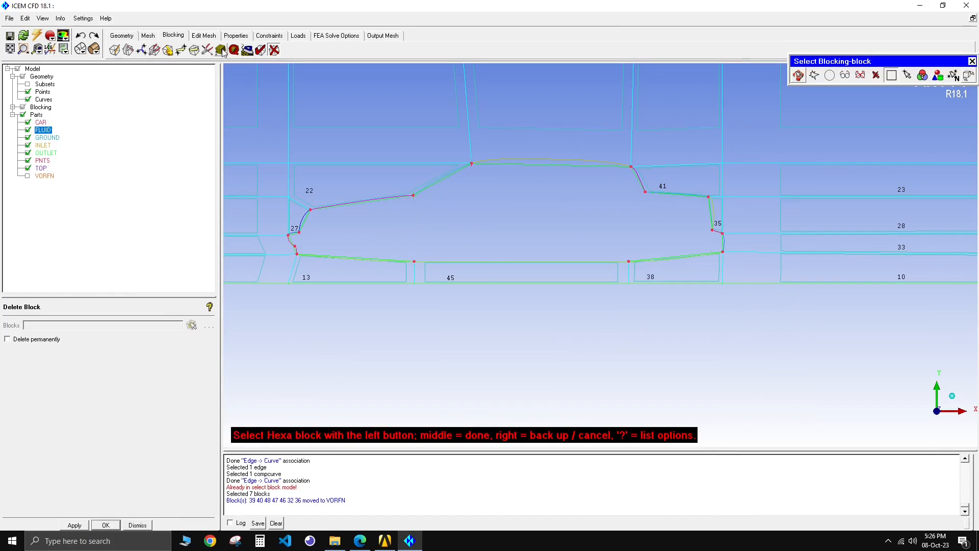
{"action": "left_click", "coordinate": [137, 526]}
In the pre-mesh edge parameters, enable copying of parameters to all parallel edges.
{"action": "middle_click_drag", "start_coordinate": [335, 282], "coordinate": [403, 314]}
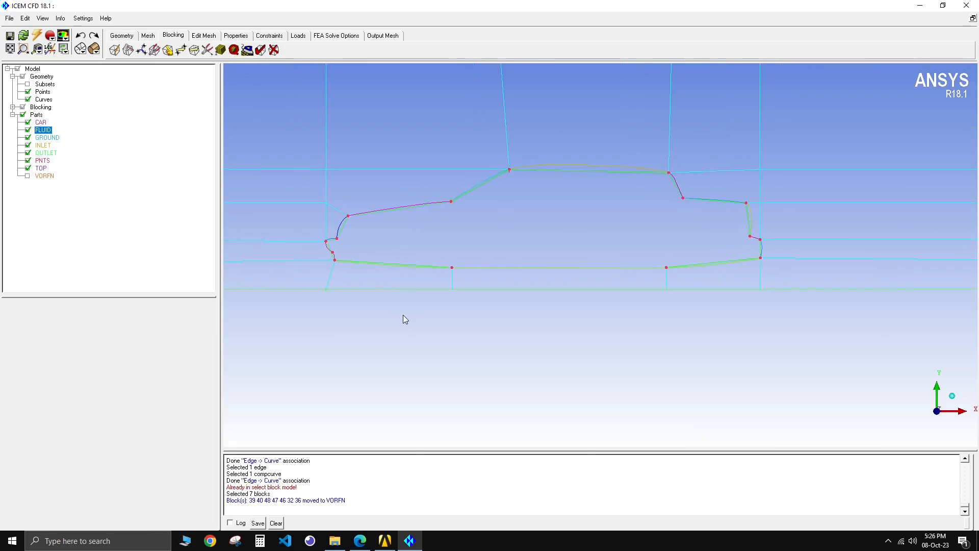
{"action": "left_click", "coordinate": [220, 50]}
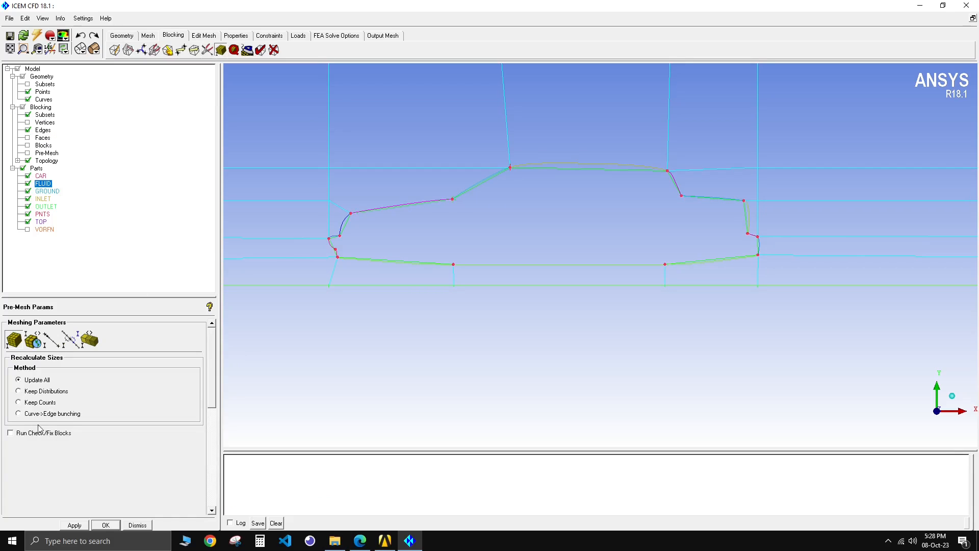
{"action": "left_click", "coordinate": [51, 340]}
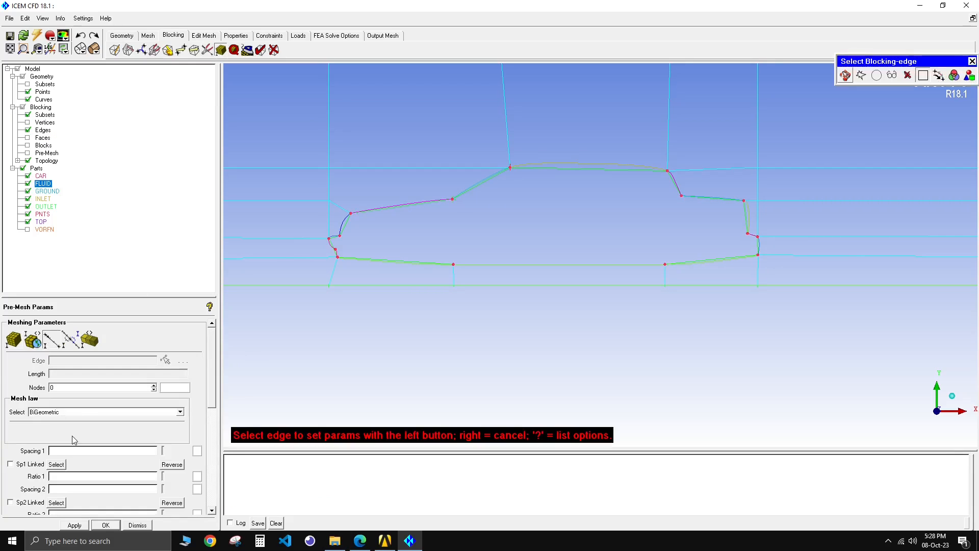
{"action": "scroll", "coordinate": [310, 307], "scroll_direction": "up", "scroll_amount": 2}
{"action": "scroll", "coordinate": [303, 304], "scroll_direction": "down", "scroll_amount": 2}
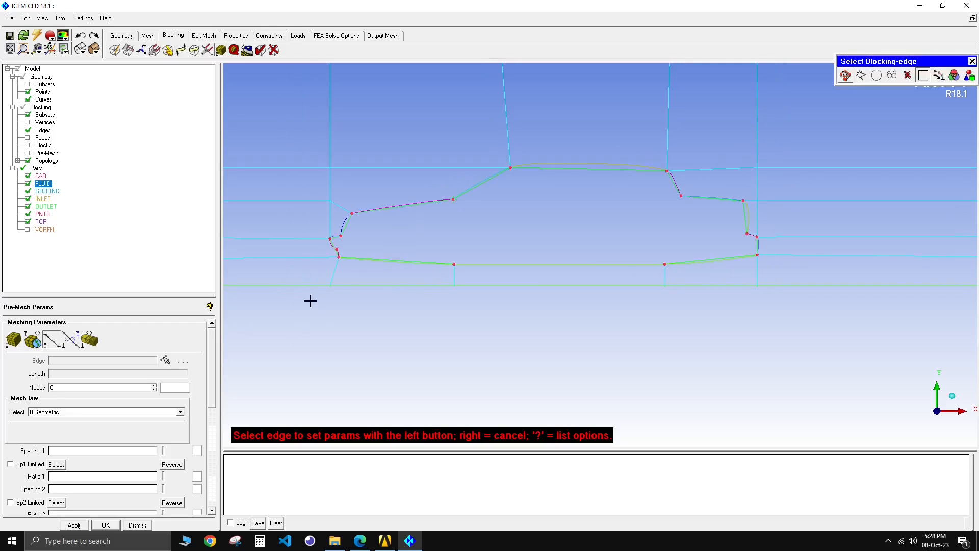
{"action": "left_click_drag", "start_coordinate": [209, 373], "coordinate": [209, 440]}
{"action": "left_click", "coordinate": [34, 416]}
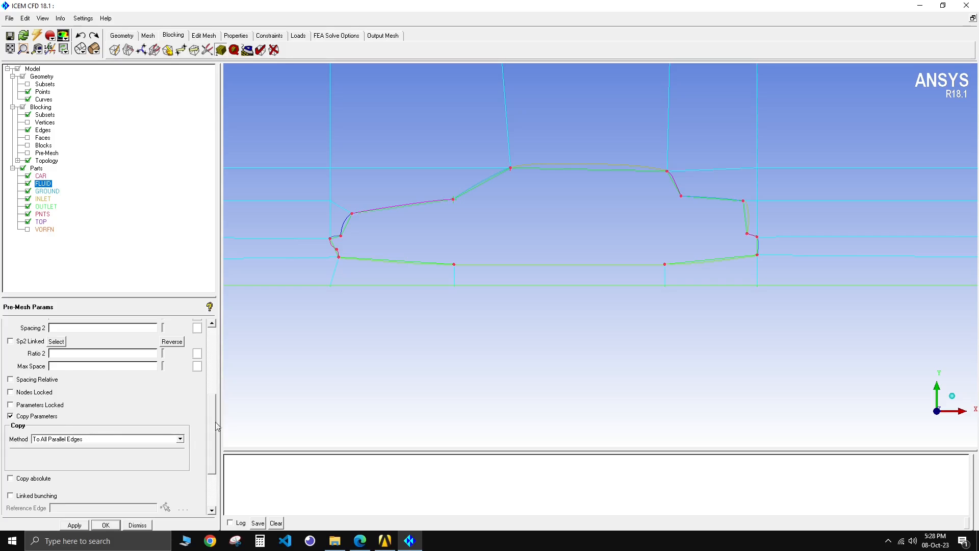
Set 10 nodes on the edge between the front bumper's lowest point and the ground.
{"action": "left_click", "coordinate": [212, 374]}
{"action": "left_click", "coordinate": [166, 360]}
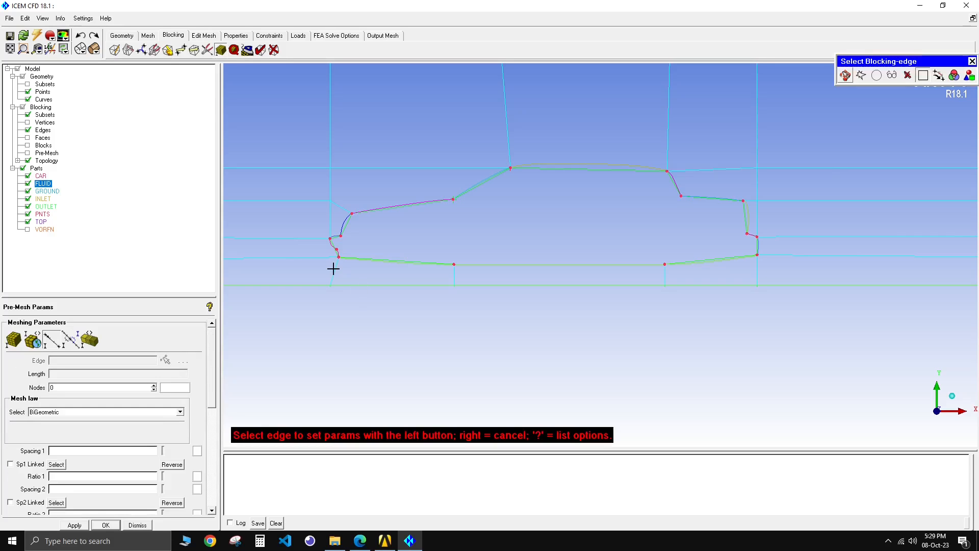
{"action": "left_click", "coordinate": [333, 271]}
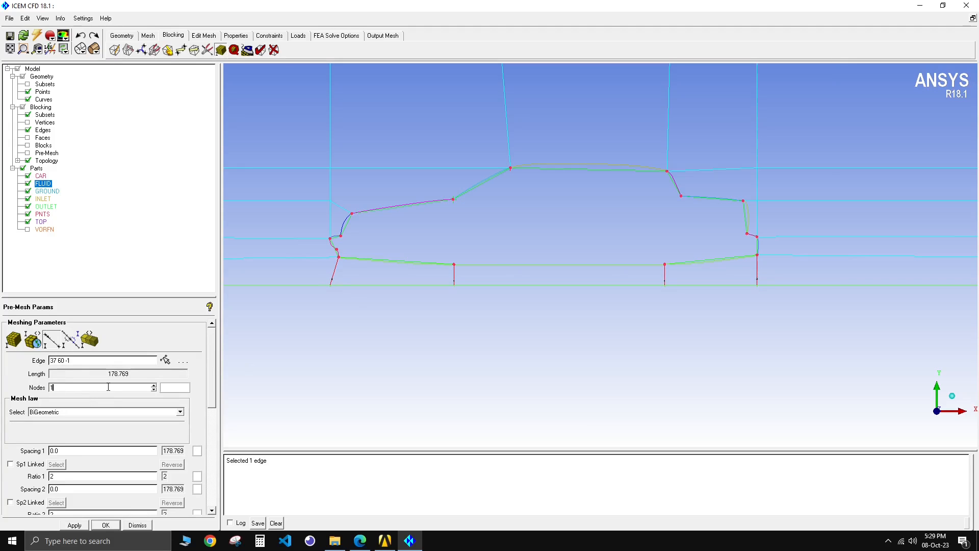
{"action": "type", "text": "1"}
Set 8 nodes on the block edge along the face of the front bumper.
{"action": "left_click", "coordinate": [167, 360]}
{"action": "scroll", "coordinate": [337, 273], "scroll_direction": "up", "scroll_amount": 2}
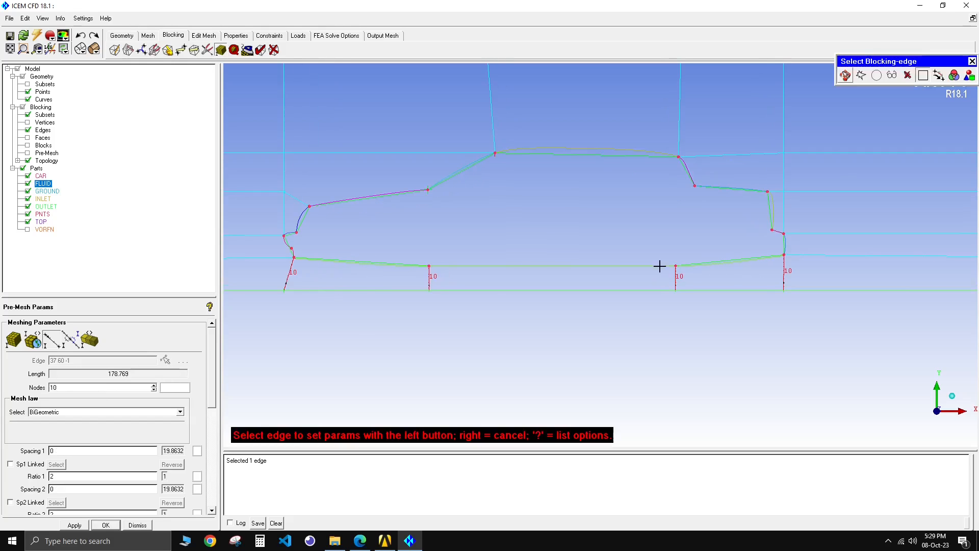
{"action": "left_click", "coordinate": [288, 249]}
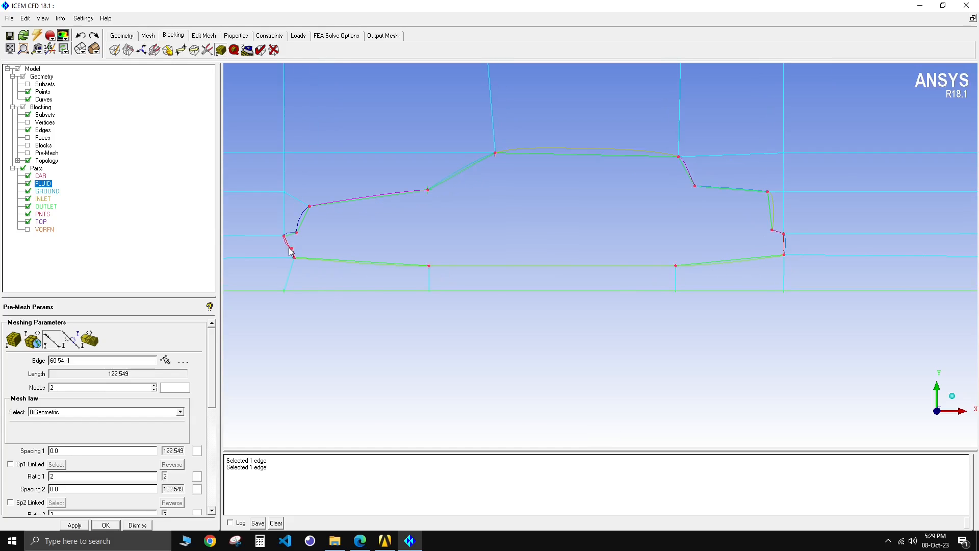
{"action": "double_click", "coordinate": [50, 388]}
{"action": "type", "text": "8"}
Set 7 nodes on the short block edge along the top of the front bumper.
{"action": "left_click", "coordinate": [165, 360]}
{"action": "scroll", "coordinate": [298, 237], "scroll_direction": "up", "scroll_amount": 2}
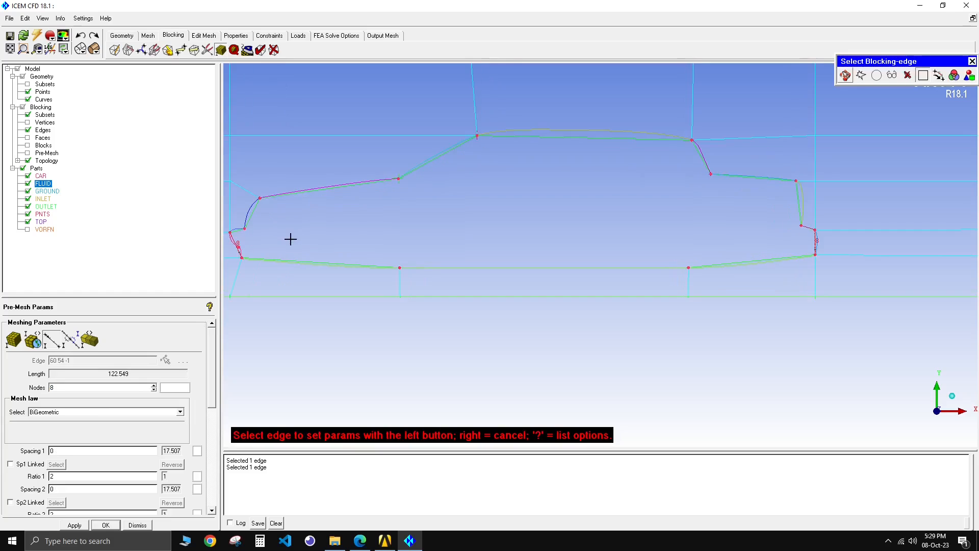
{"action": "scroll", "coordinate": [273, 241], "scroll_direction": "down", "scroll_amount": 2}
{"action": "left_click", "coordinate": [291, 235]}
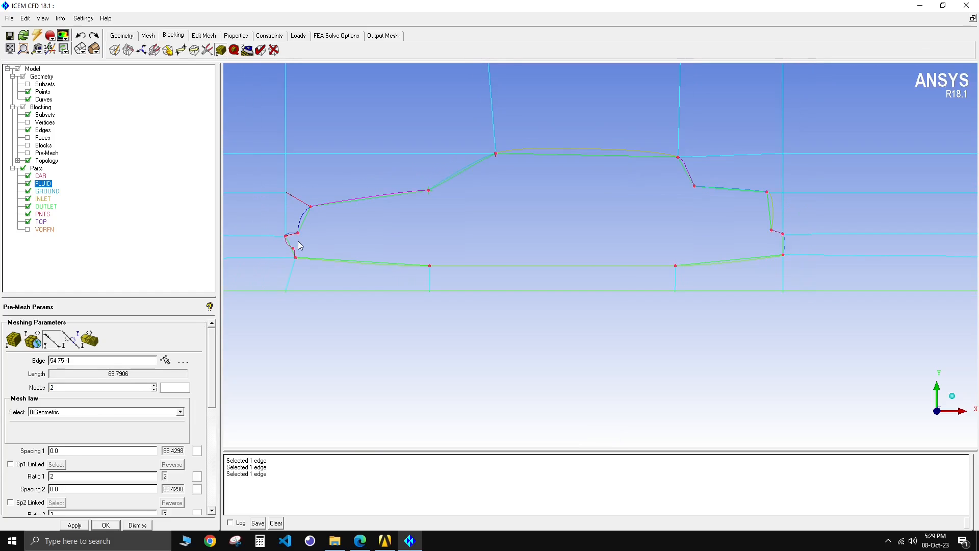
{"action": "left_click_drag", "start_coordinate": [70, 387], "coordinate": [35, 385]}
{"action": "type", "text": "10"}
{"action": "key", "text": "Return"}
{"action": "type", "text": "7"}
{"action": "key", "text": "Return"}
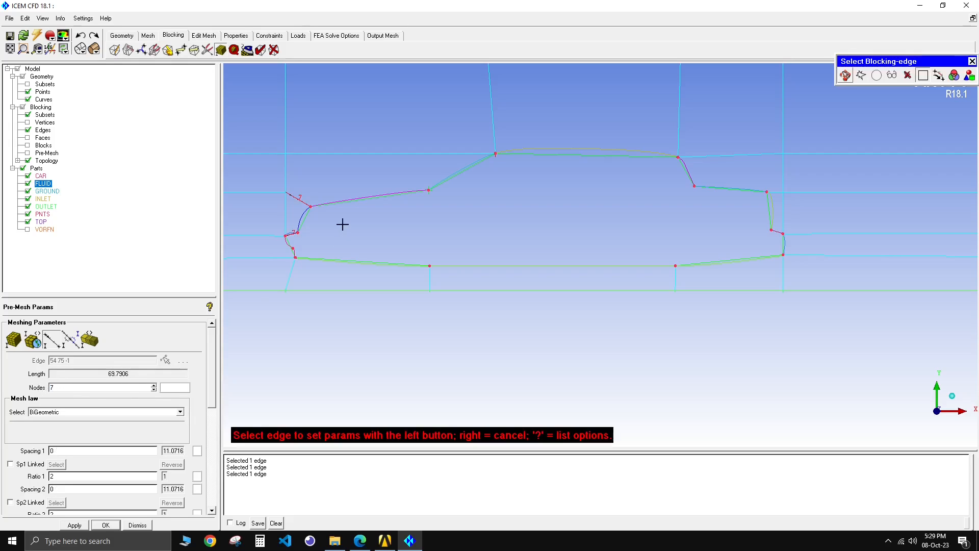
Set 20 nodes on the block edge along the car's hood.
{"action": "left_click", "coordinate": [356, 196]}
{"action": "scroll", "coordinate": [356, 196], "scroll_direction": "down", "scroll_amount": 1}
{"action": "left_click_drag", "start_coordinate": [69, 388], "coordinate": [33, 391]}
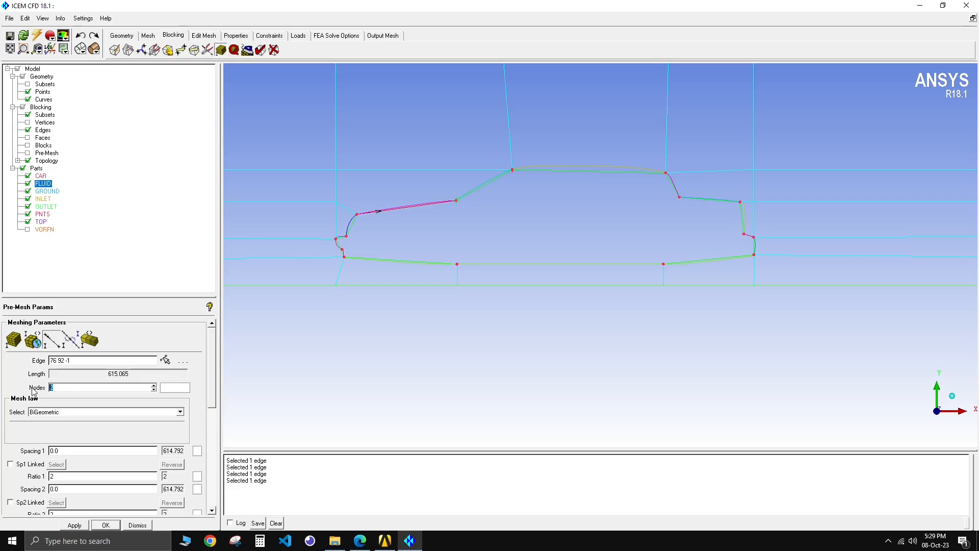
{"action": "type", "text": "20"}
{"action": "key", "text": "Return"}
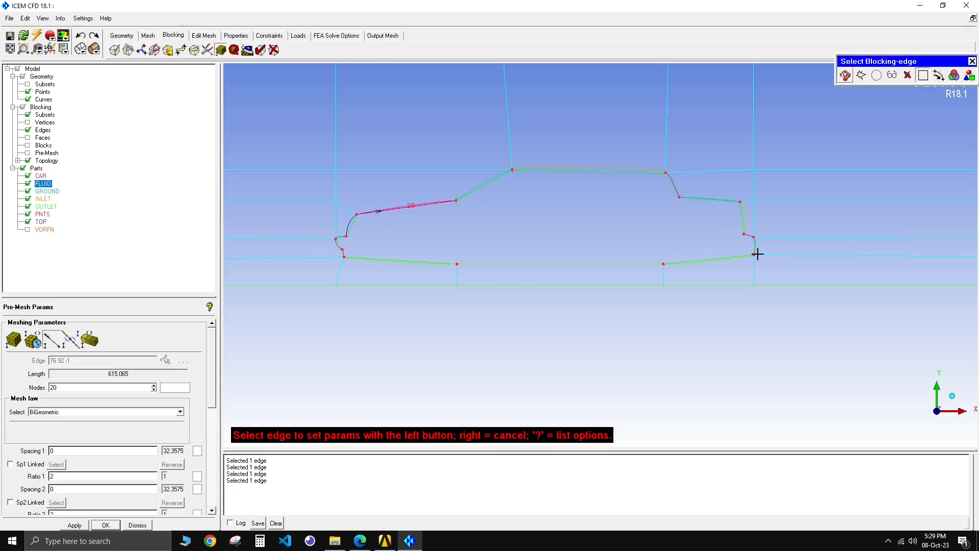
Set 40 nodes on the block edge along the car's roof.
{"action": "scroll", "coordinate": [758, 254], "scroll_direction": "up", "scroll_amount": 2}
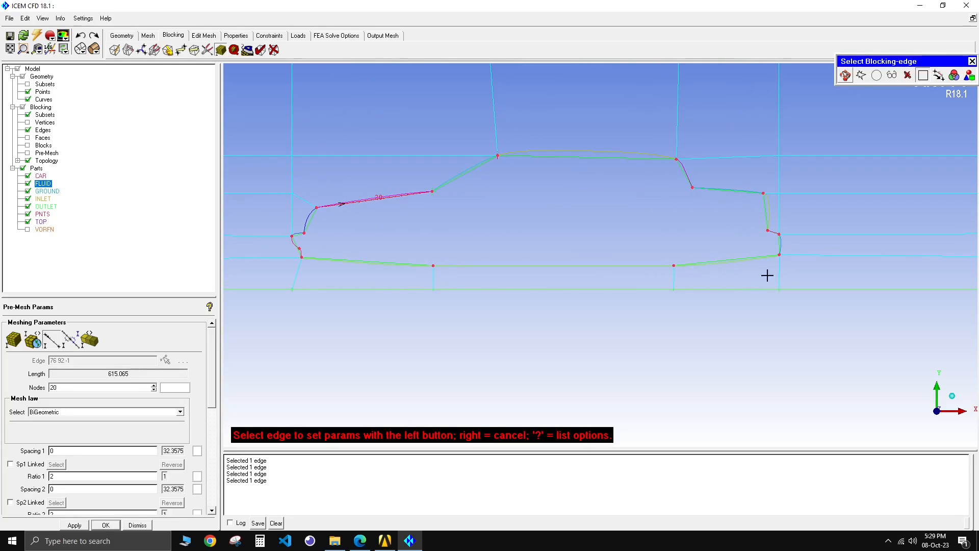
{"action": "left_click", "coordinate": [586, 154]}
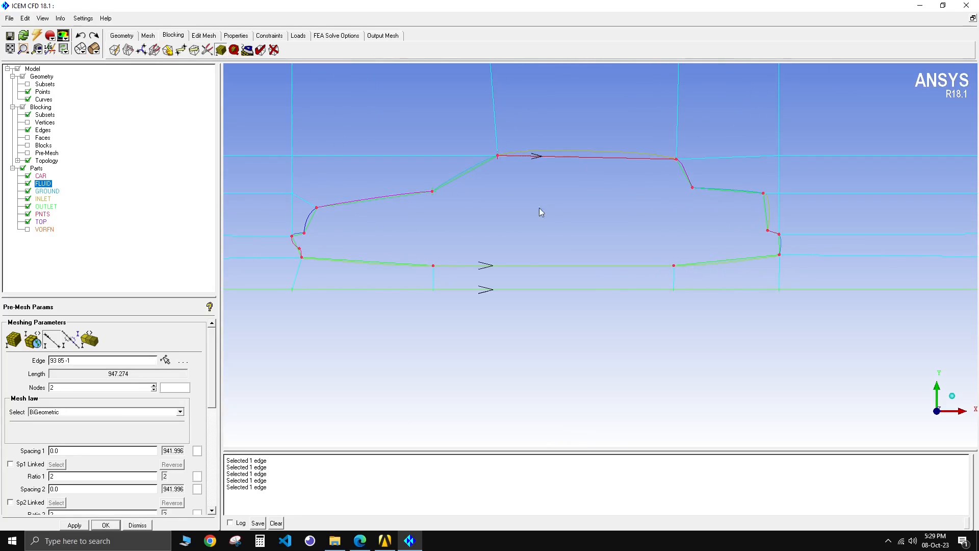
{"action": "left_click_drag", "start_coordinate": [70, 387], "coordinate": [39, 382]}
{"action": "type", "text": "40"}
{"action": "key", "text": "Return"}
Set 20 nodes on the block edge along the car's rear window.
{"action": "left_click", "coordinate": [165, 361]}
{"action": "left_click", "coordinate": [689, 180]}
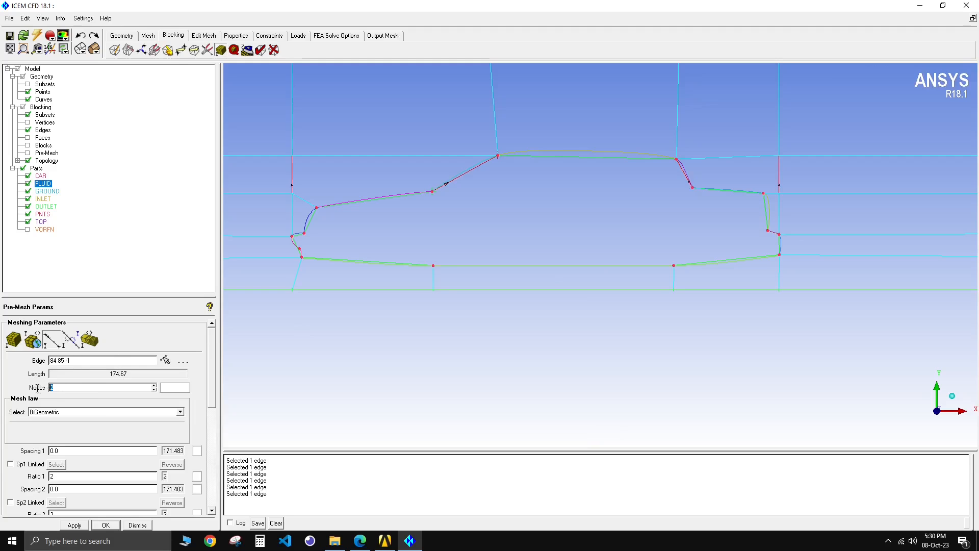
{"action": "type", "text": "20"}
{"action": "key", "text": "Return"}
Set 10 nodes on the block edge along the trunk's rear face, above the rear bumper.
{"action": "left_click", "coordinate": [165, 361]}
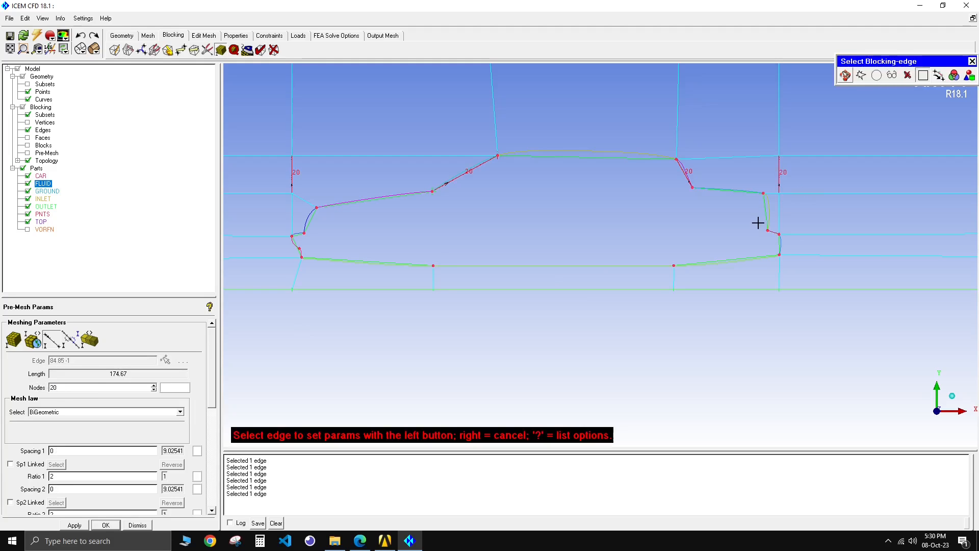
{"action": "left_click", "coordinate": [765, 213]}
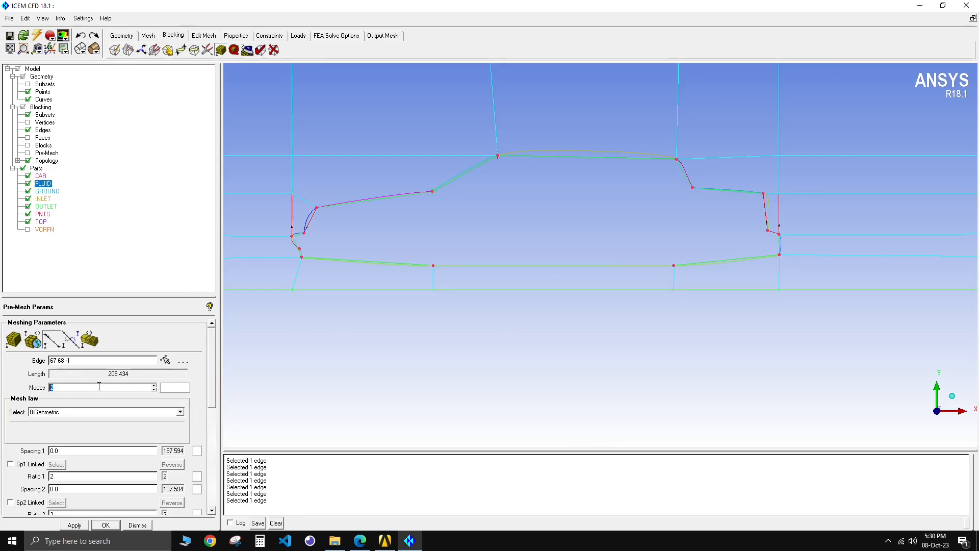
{"action": "key", "text": "Return"}
Set 30 nodes on the block edge along the rear underbody.
{"action": "left_click", "coordinate": [165, 360]}
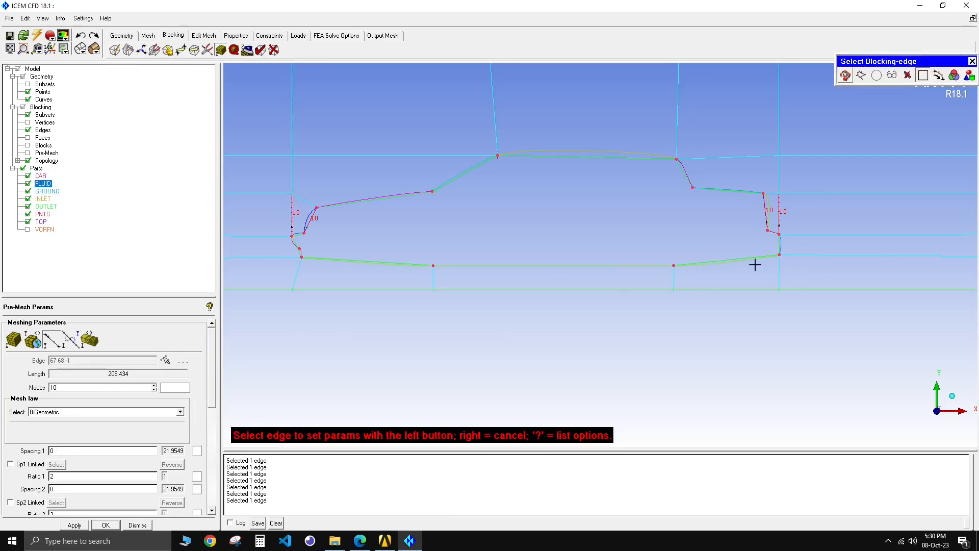
{"action": "left_click", "coordinate": [748, 260]}
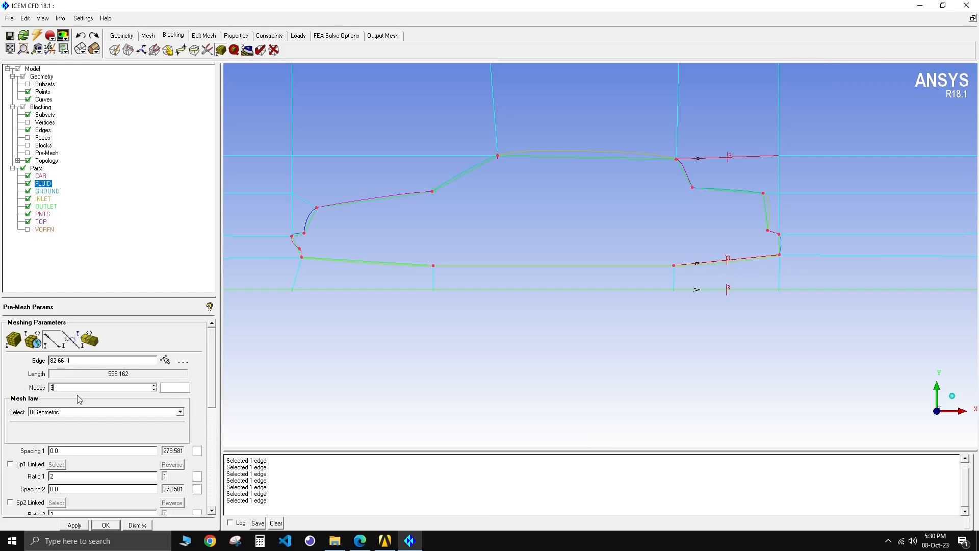
{"action": "type", "text": "30"}
{"action": "key", "text": "Return"}
Check the node settings of the ground edge beneath the front underbody, and compute and display the pre-mesh.
{"action": "left_click", "coordinate": [165, 361]}
{"action": "left_click", "coordinate": [416, 291]}
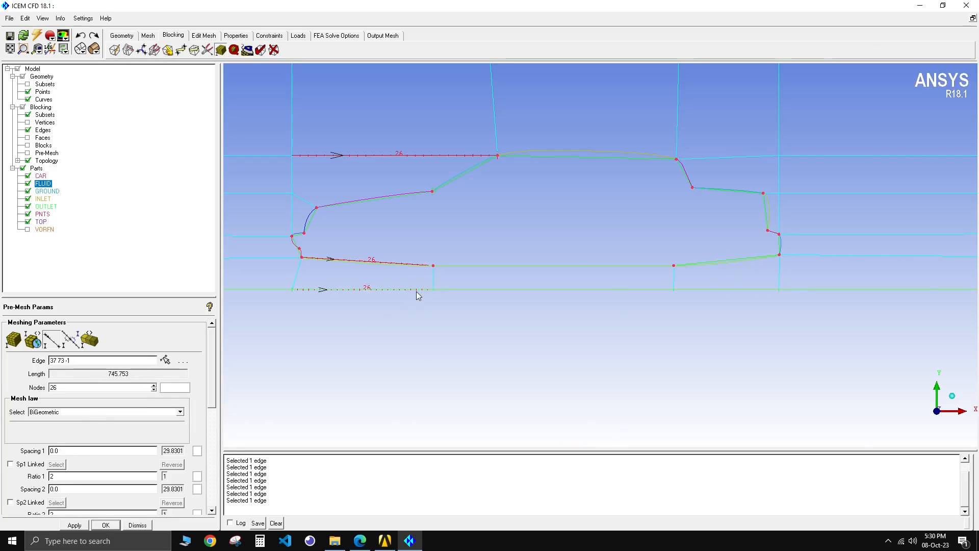
{"action": "left_click", "coordinate": [140, 526]}
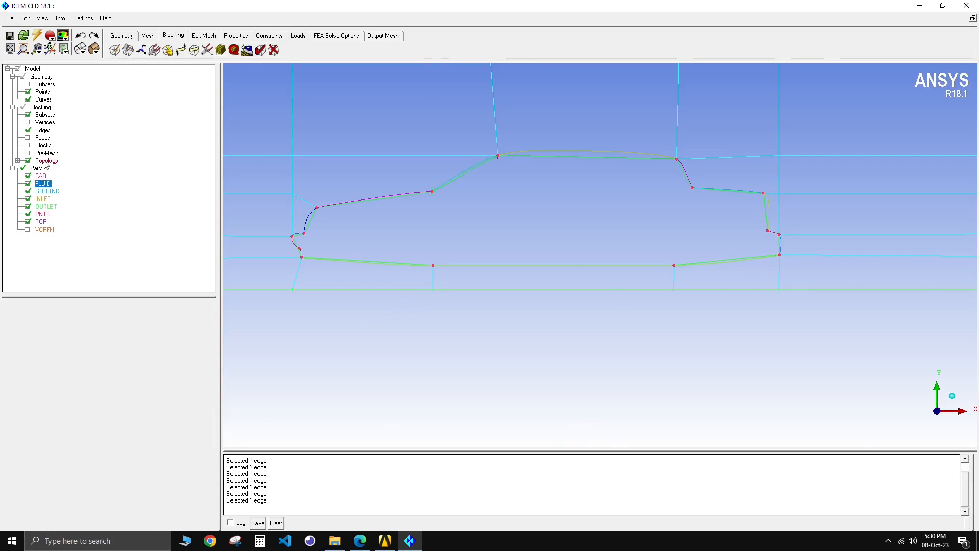
{"action": "left_click", "coordinate": [27, 153]}
{"action": "left_click", "coordinate": [400, 314]}
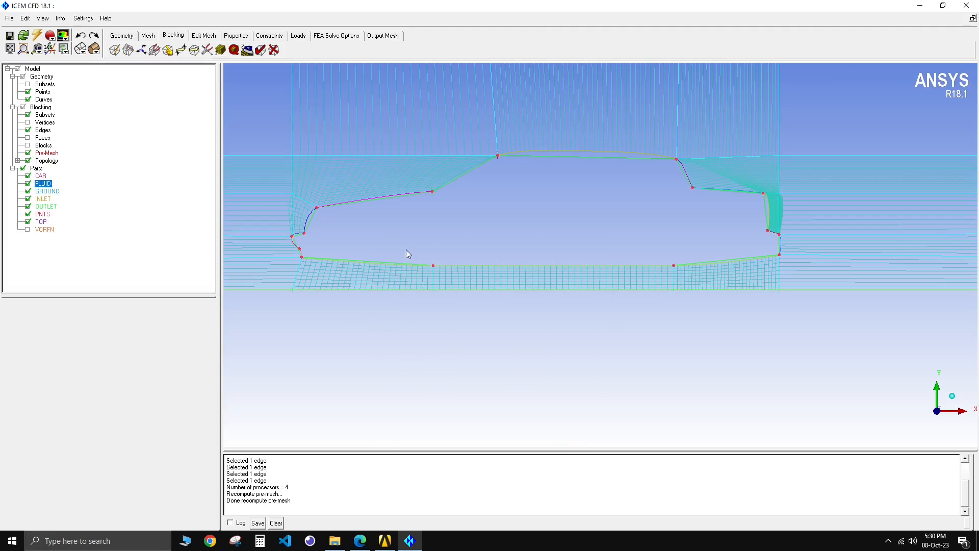
Examine the pre-mesh around the car's underbody and rear end.
{"action": "scroll", "coordinate": [467, 218], "scroll_direction": "up", "scroll_amount": 1}
{"action": "scroll", "coordinate": [470, 218], "scroll_direction": "down", "scroll_amount": 2}
{"action": "scroll", "coordinate": [644, 203], "scroll_direction": "up", "scroll_amount": 4}
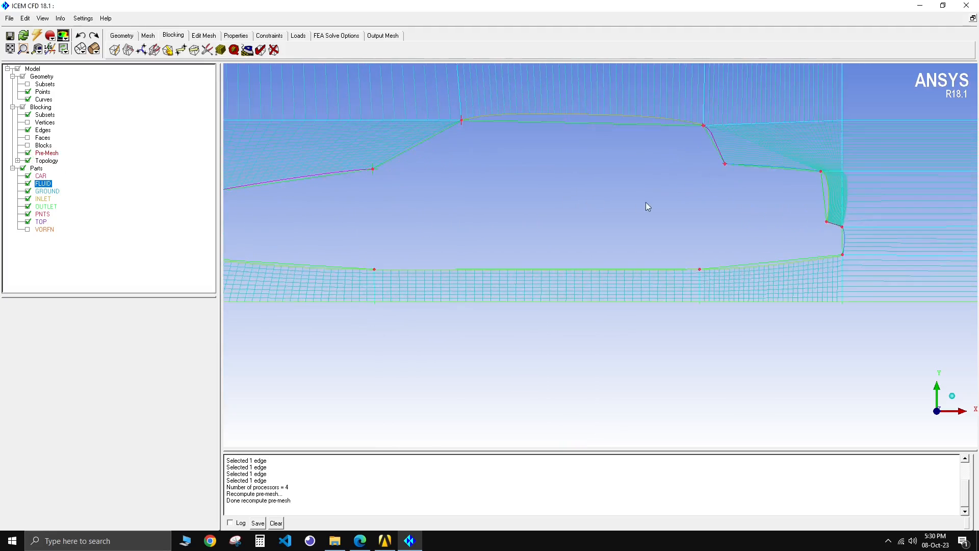
{"action": "middle_click_drag", "start_coordinate": [658, 211], "coordinate": [290, 275]}
{"action": "scroll", "coordinate": [409, 236], "scroll_direction": "up", "scroll_amount": 1}
{"action": "scroll", "coordinate": [409, 236], "scroll_direction": "up", "scroll_amount": 1}
{"action": "middle_click_drag", "start_coordinate": [381, 271], "coordinate": [531, 244]}
{"action": "scroll", "coordinate": [537, 216], "scroll_direction": "up", "scroll_amount": 2}
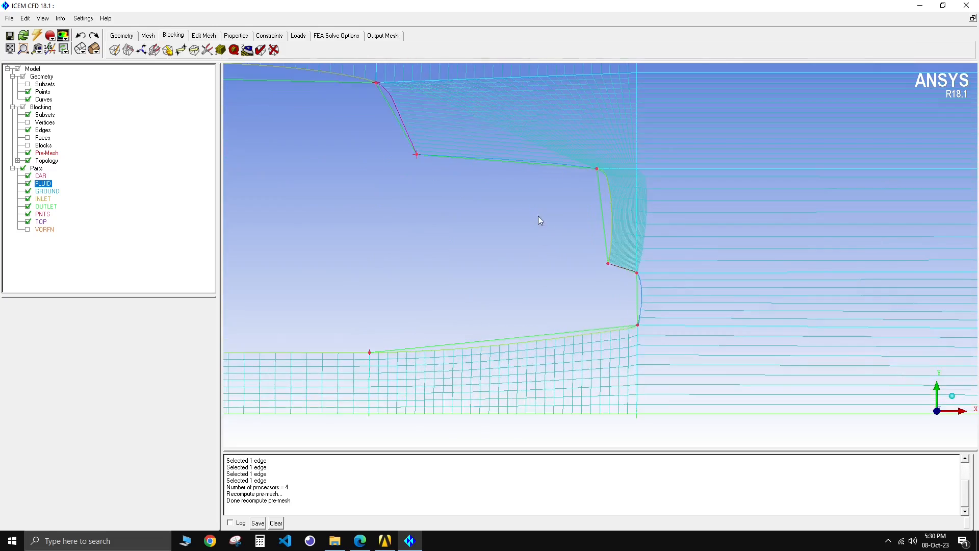
Hide the pre-mesh and set 20 nodes on the block edge along the top of the trunk.
{"action": "middle_click_drag", "start_coordinate": [432, 209], "coordinate": [524, 298]}
{"action": "scroll", "coordinate": [507, 273], "scroll_direction": "down", "scroll_amount": 3}
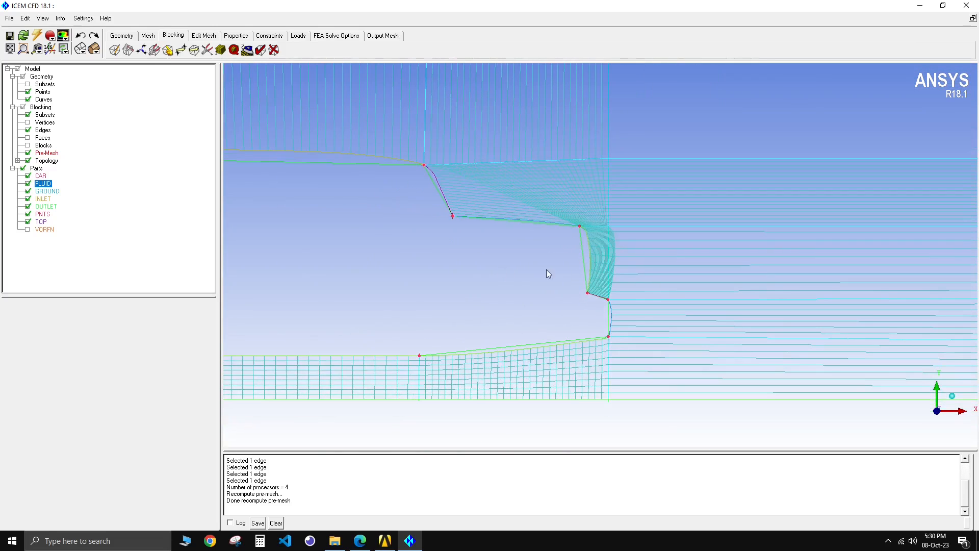
{"action": "left_click", "coordinate": [27, 152]}
{"action": "scroll", "coordinate": [580, 234], "scroll_direction": "up", "scroll_amount": 2}
{"action": "left_click", "coordinate": [221, 50]}
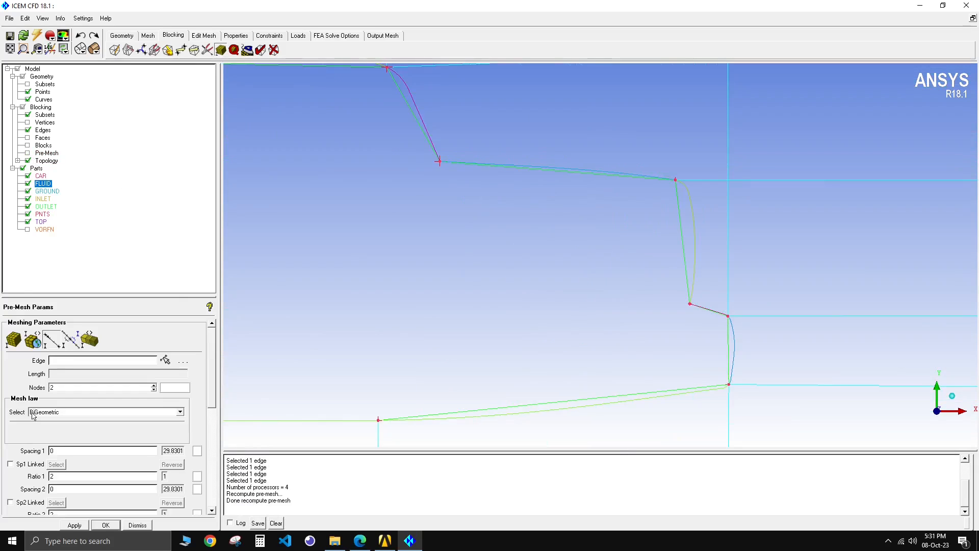
{"action": "left_click", "coordinate": [165, 360]}
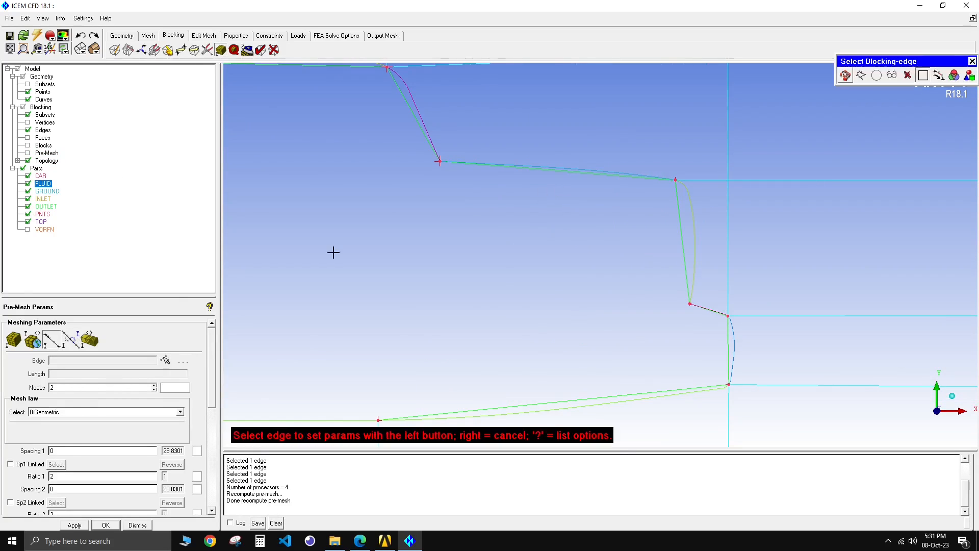
{"action": "left_click", "coordinate": [553, 173]}
{"action": "scroll", "coordinate": [531, 318], "scroll_direction": "down", "scroll_amount": 2}
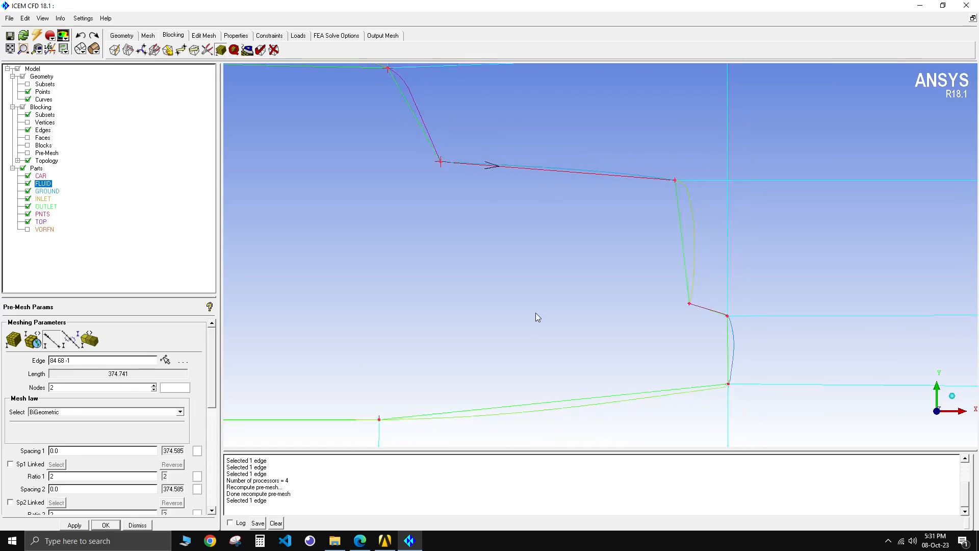
{"action": "scroll", "coordinate": [551, 314], "scroll_direction": "down", "scroll_amount": 2}
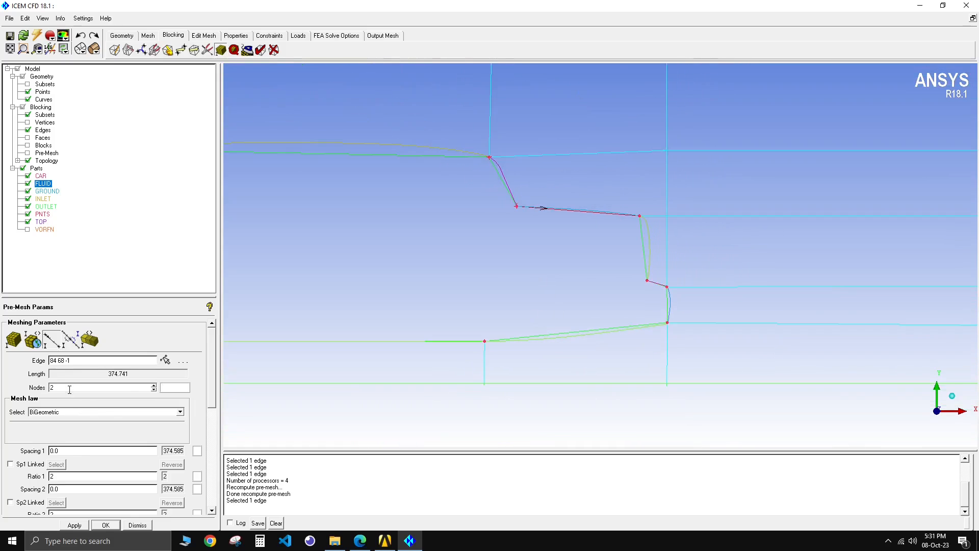
{"action": "left_click_drag", "start_coordinate": [70, 387], "coordinate": [6, 384]}
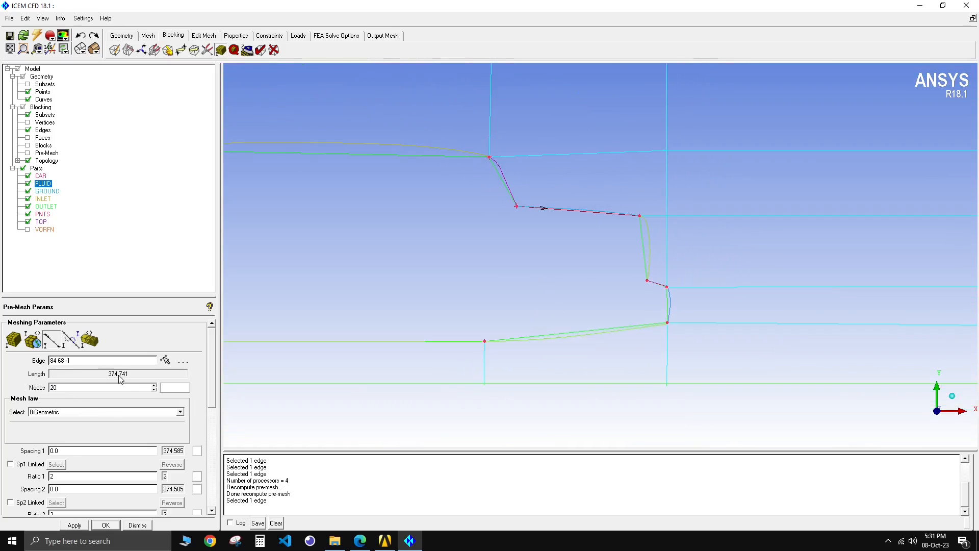
{"action": "type", "text": "20"}
Recompute and display the pre-mesh, and inspect the cells around the trunk and rear window.
{"action": "left_click", "coordinate": [28, 153]}
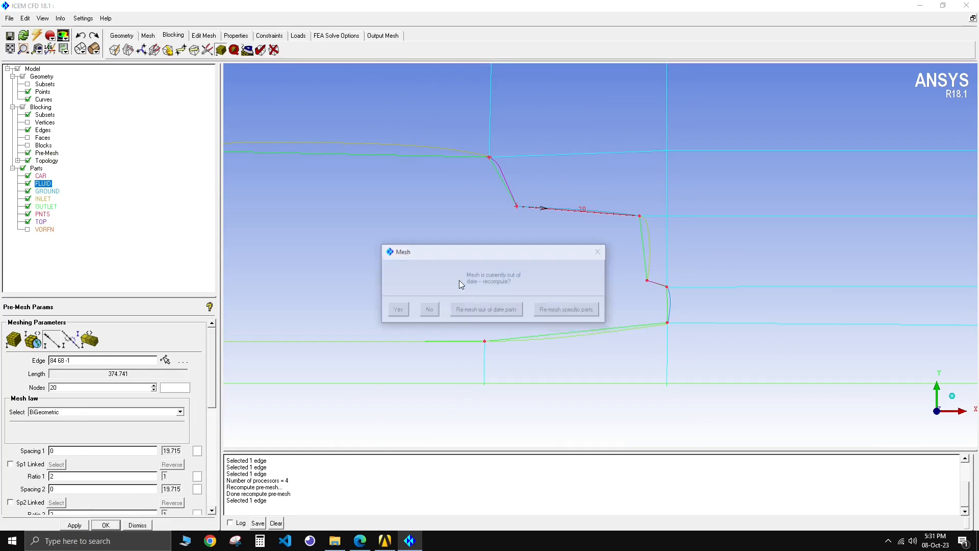
{"action": "left_click", "coordinate": [397, 311]}
{"action": "scroll", "coordinate": [589, 239], "scroll_direction": "up", "scroll_amount": 2}
{"action": "scroll", "coordinate": [590, 243], "scroll_direction": "up", "scroll_amount": 3}
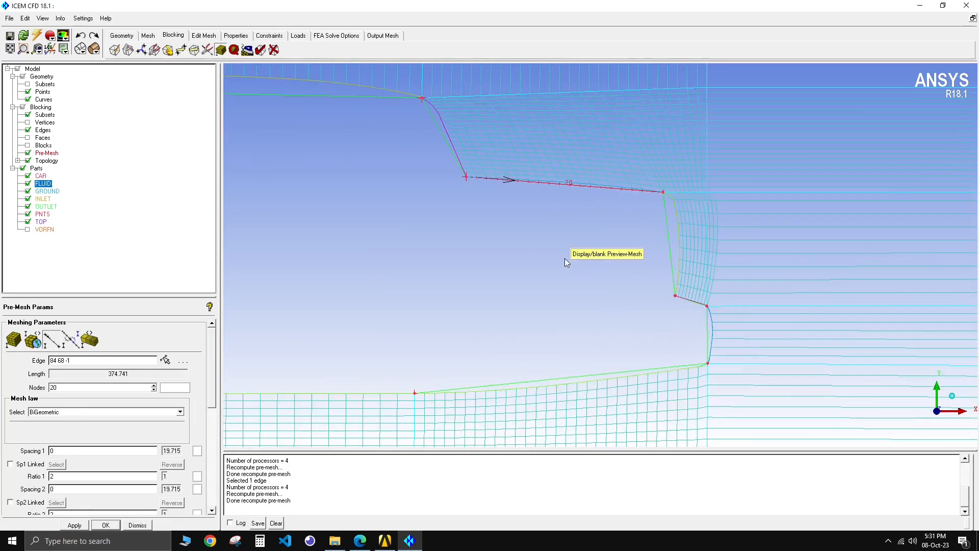
{"action": "middle_click_drag", "start_coordinate": [497, 251], "coordinate": [483, 312]}
{"action": "scroll", "coordinate": [483, 312], "scroll_direction": "down", "scroll_amount": 2}
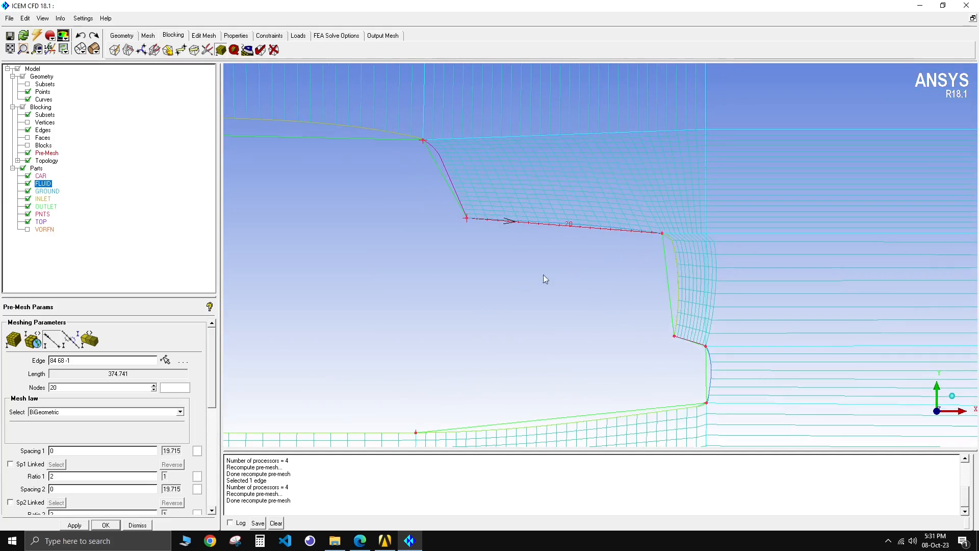
Set 150 nodes on the ground edge between the car's rear and the outlet.
{"action": "left_click", "coordinate": [28, 131]}
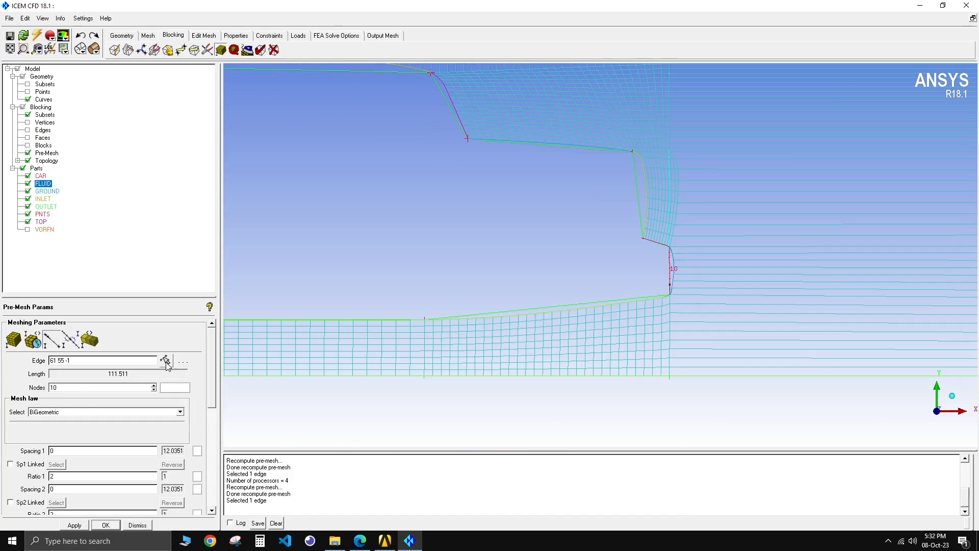
{"action": "left_click", "coordinate": [166, 361]}
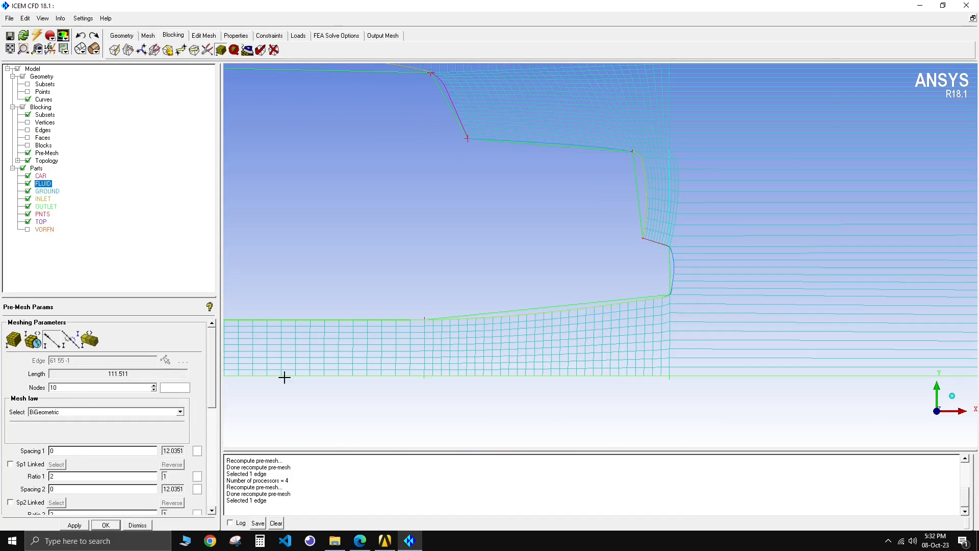
{"action": "left_click", "coordinate": [727, 374]}
{"action": "scroll", "coordinate": [470, 366], "scroll_direction": "down", "scroll_amount": 5}
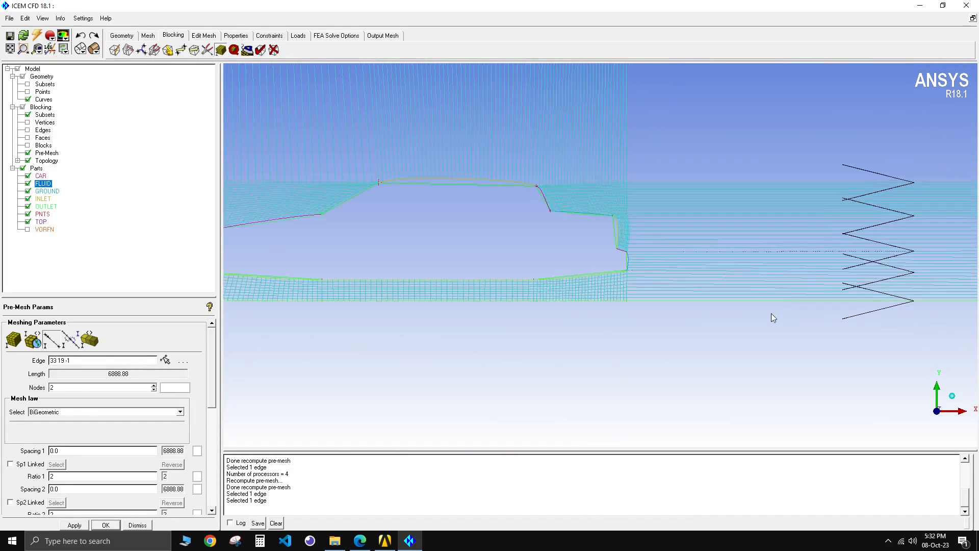
{"action": "scroll", "coordinate": [771, 313], "scroll_direction": "down", "scroll_amount": 3}
{"action": "middle_click_drag", "start_coordinate": [632, 305], "coordinate": [674, 302]}
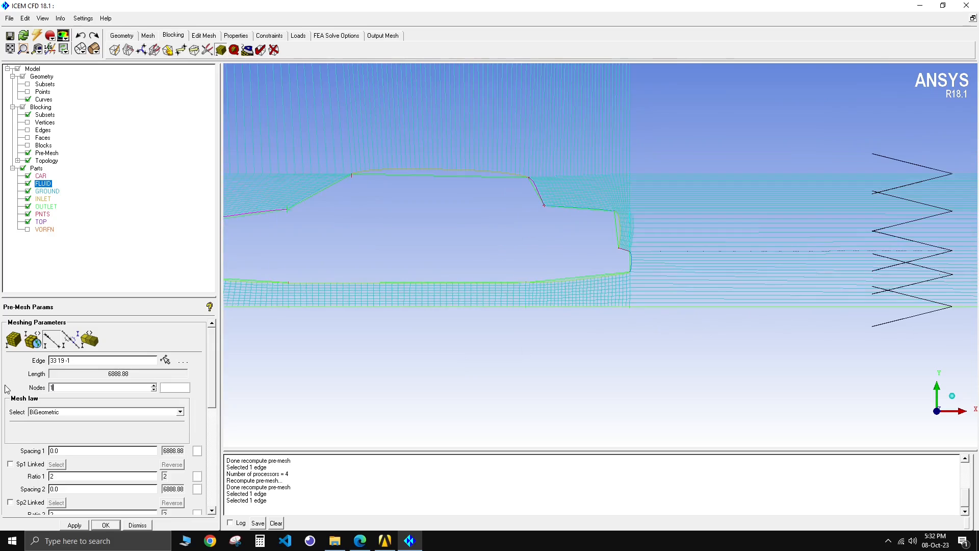
{"action": "type", "text": "50"}
Set 75 nodes on the ground edge between the inlet and the car's front.
{"action": "left_click", "coordinate": [166, 360]}
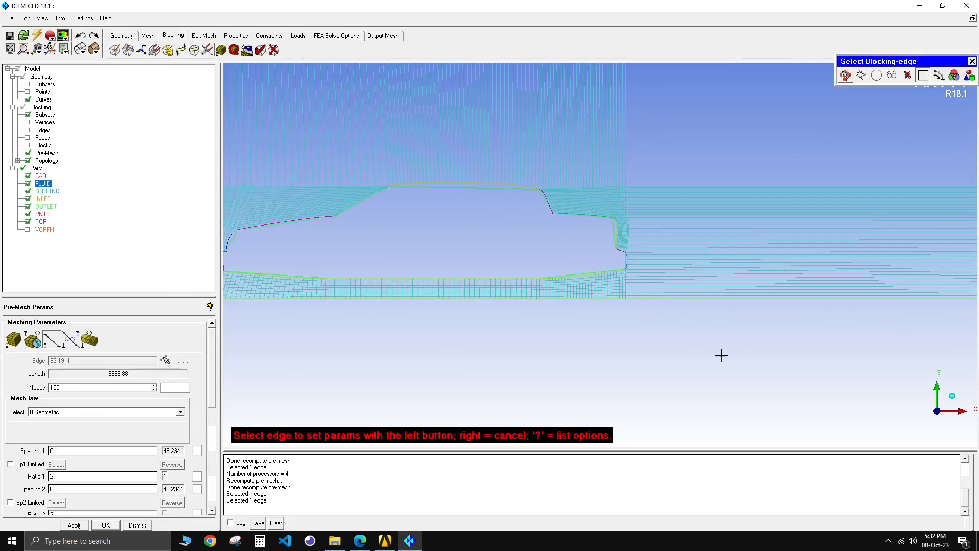
{"action": "scroll", "coordinate": [671, 354], "scroll_direction": "down", "scroll_amount": 3}
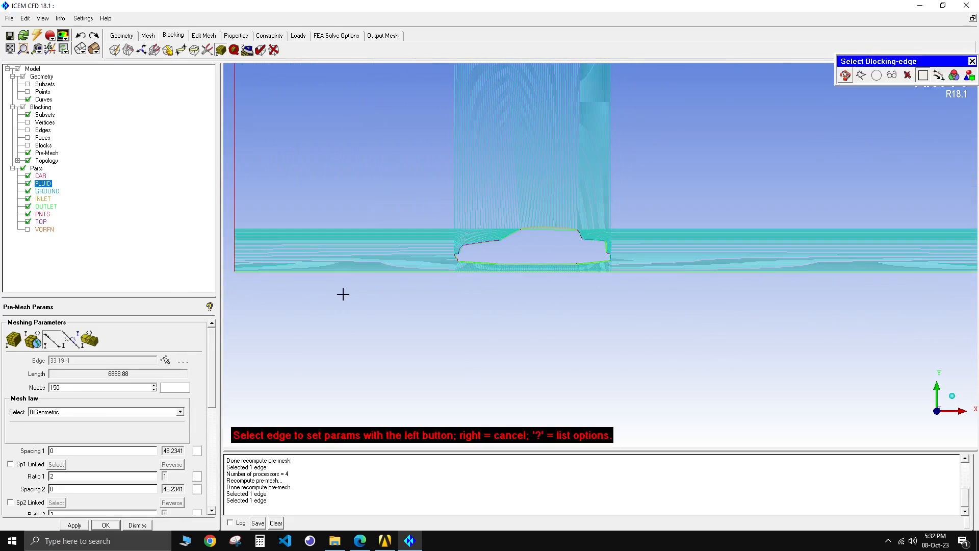
{"action": "left_click", "coordinate": [346, 275]}
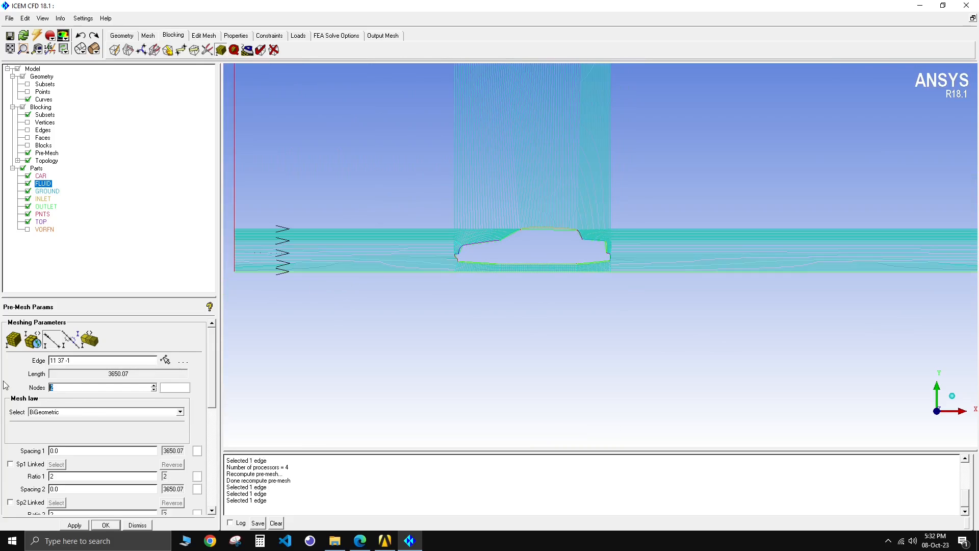
{"action": "left_click", "coordinate": [74, 525]}
Recompute the pre-mesh with the new upstream and downstream node counts, and inspect the cells at the car's rear and front.
{"action": "left_click", "coordinate": [28, 154]}
{"action": "left_click", "coordinate": [28, 154]}
{"action": "left_click", "coordinate": [388, 313]}
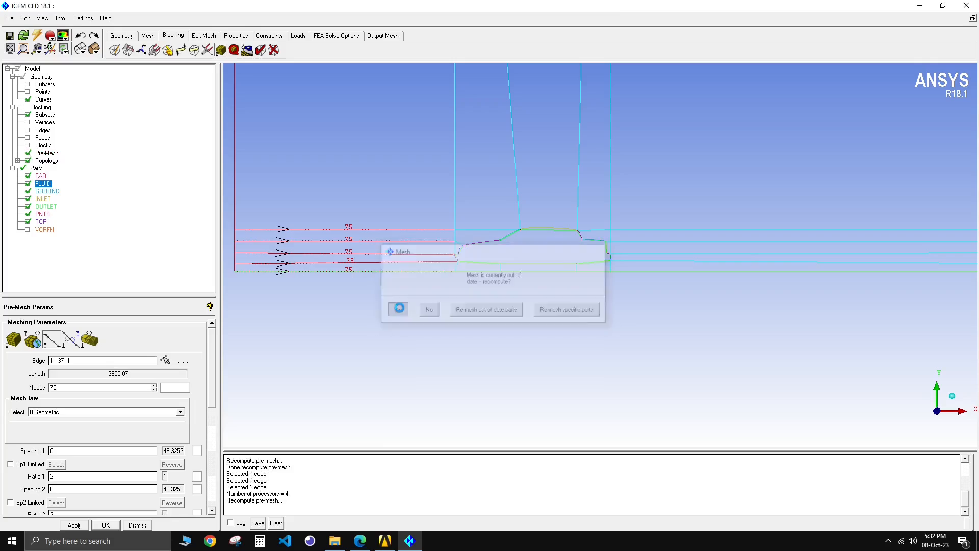
{"action": "scroll", "coordinate": [498, 278], "scroll_direction": "up", "scroll_amount": 5}
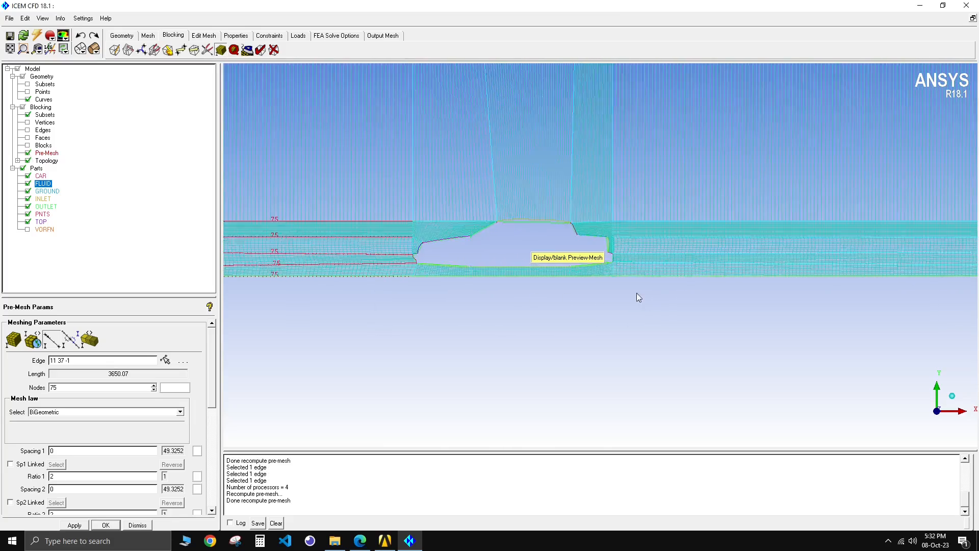
{"action": "scroll", "coordinate": [648, 294], "scroll_direction": "up", "scroll_amount": 5}
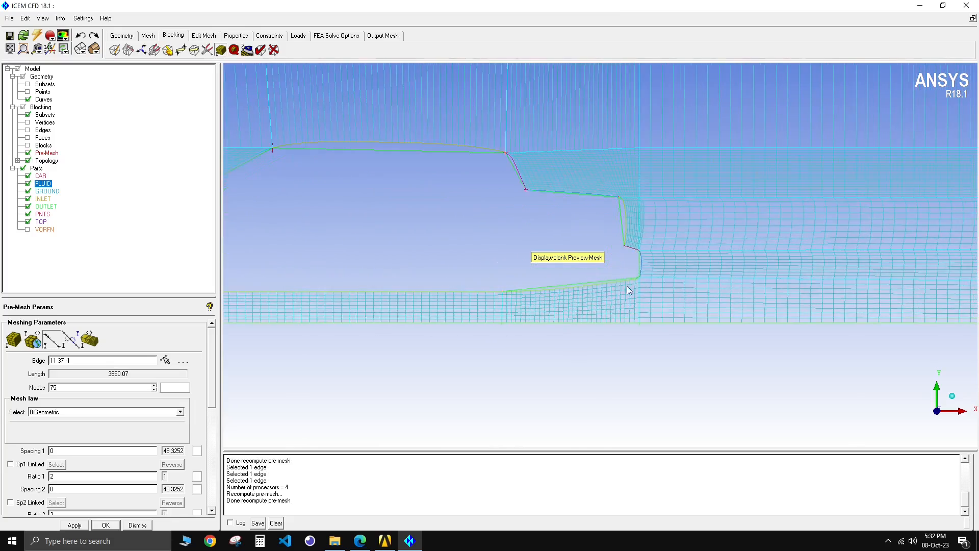
{"action": "middle_click_drag", "start_coordinate": [489, 279], "coordinate": [837, 270]}
{"action": "middle_click_drag", "start_coordinate": [382, 279], "coordinate": [757, 266]}
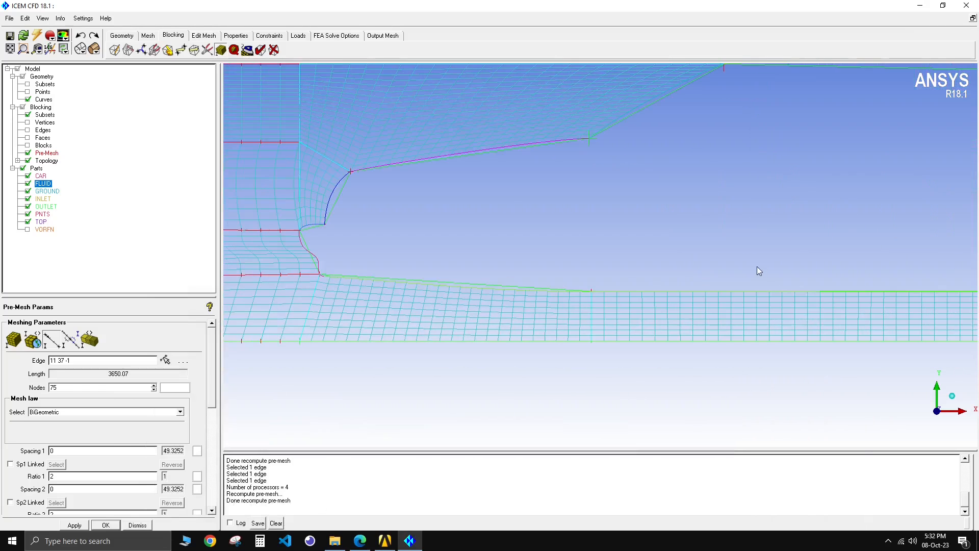
{"action": "middle_click_drag", "start_coordinate": [507, 256], "coordinate": [626, 271]}
{"action": "scroll", "coordinate": [477, 289], "scroll_direction": "up", "scroll_amount": 2}
{"action": "middle_click_drag", "start_coordinate": [455, 267], "coordinate": [458, 276]}
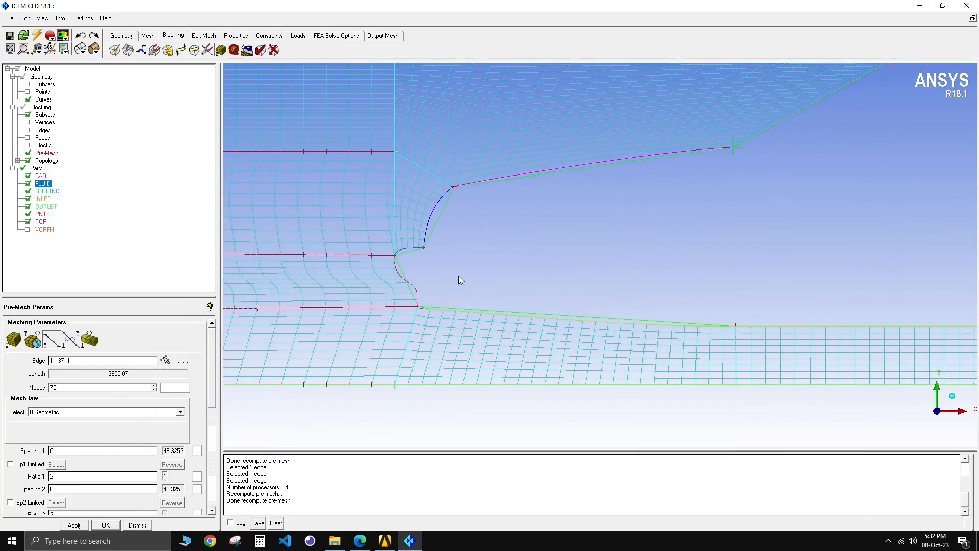
Hide the curves and block edges, and examine the bare pre-mesh around the front bumper and the whole car profile.
{"action": "left_click", "coordinate": [28, 99]}
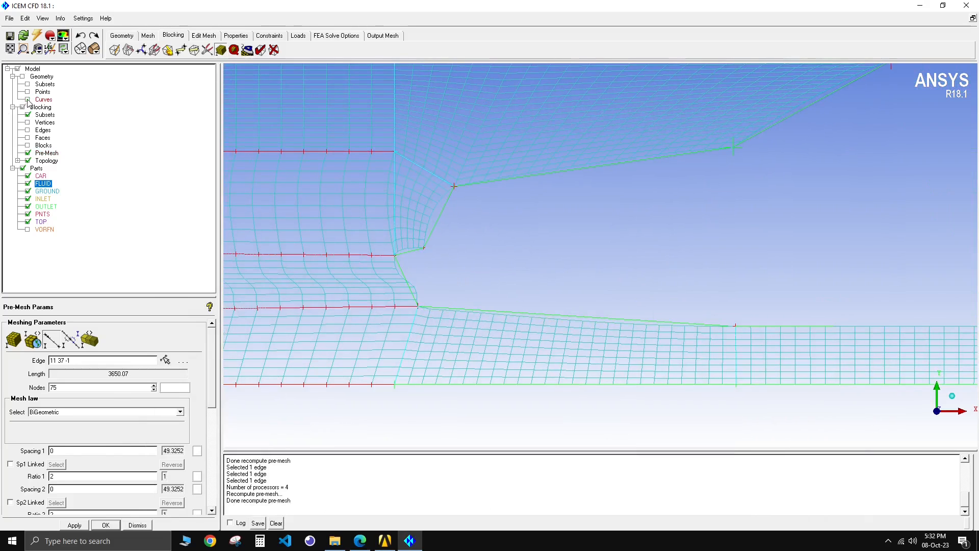
{"action": "left_click", "coordinate": [28, 131]}
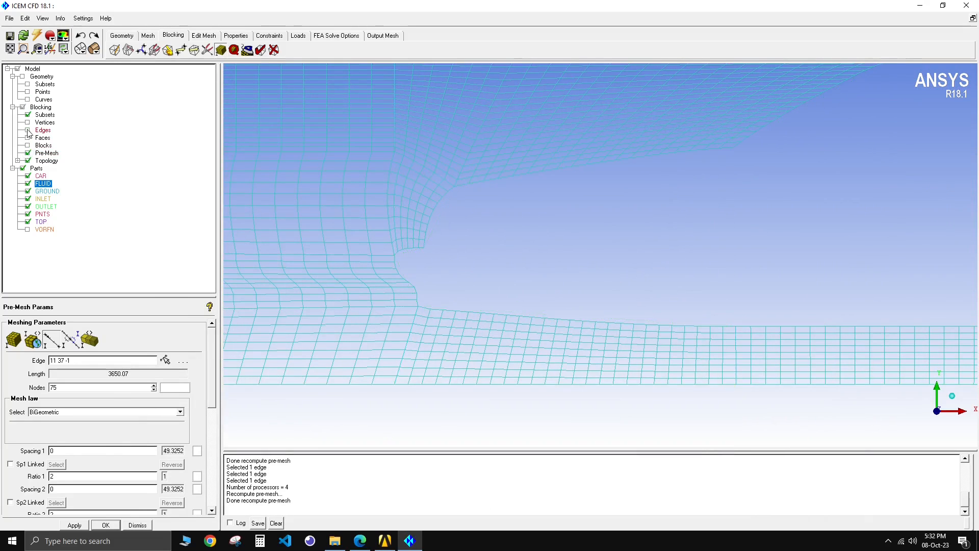
{"action": "middle_click_drag", "start_coordinate": [472, 277], "coordinate": [360, 346]}
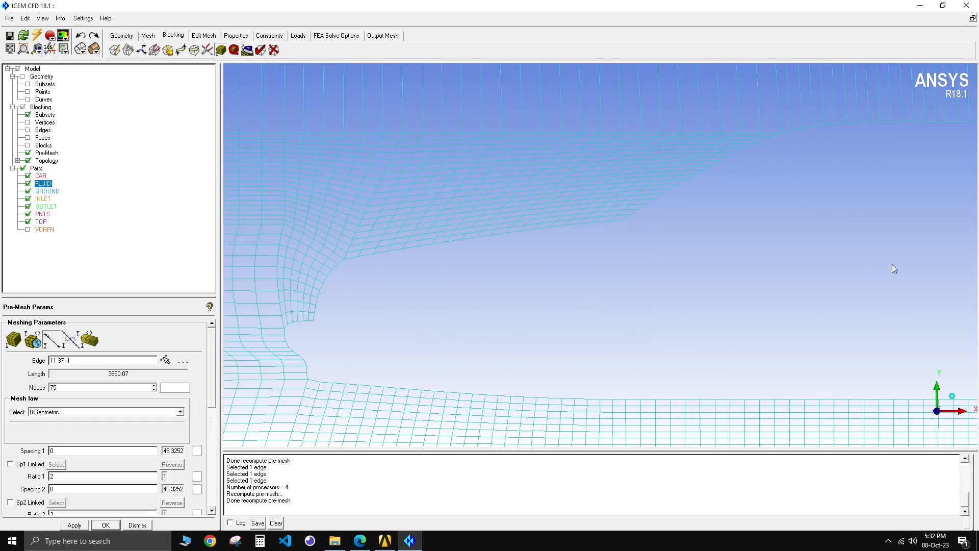
{"action": "middle_click_drag", "start_coordinate": [892, 264], "coordinate": [387, 309]}
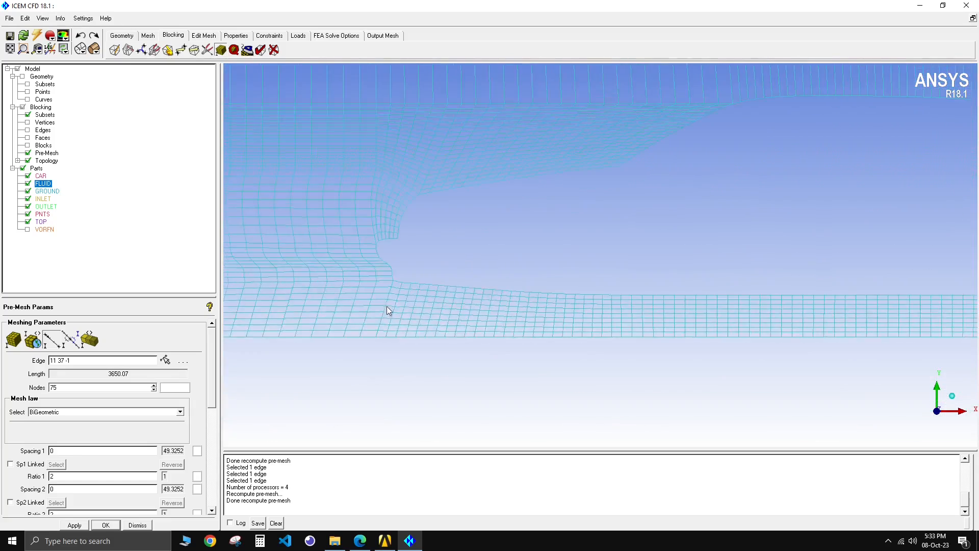
{"action": "scroll", "coordinate": [388, 308], "scroll_direction": "down", "scroll_amount": 6}
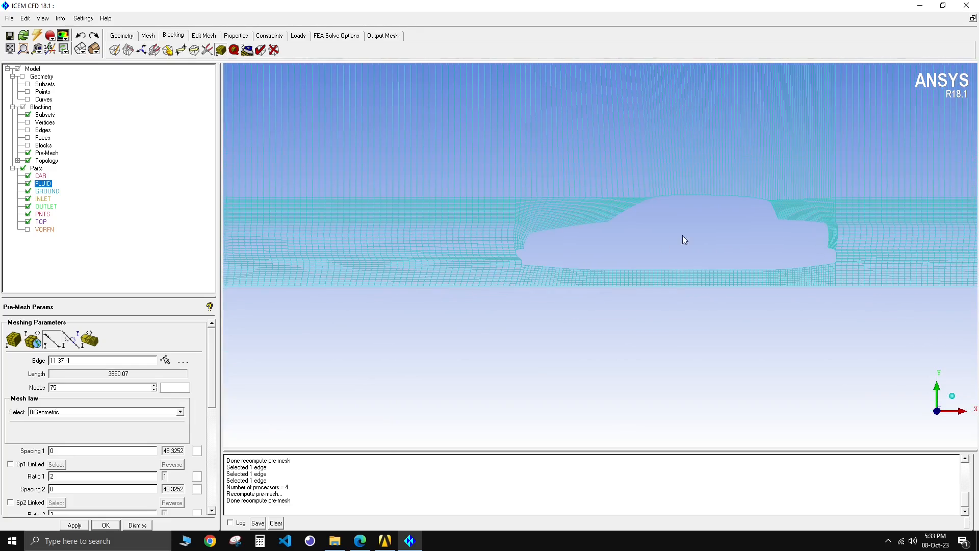
{"action": "scroll", "coordinate": [585, 273], "scroll_direction": "down", "scroll_amount": 4}
{"action": "middle_click_drag", "start_coordinate": [682, 235], "coordinate": [584, 295]}
{"action": "scroll", "coordinate": [583, 295], "scroll_direction": "down", "scroll_amount": 2}
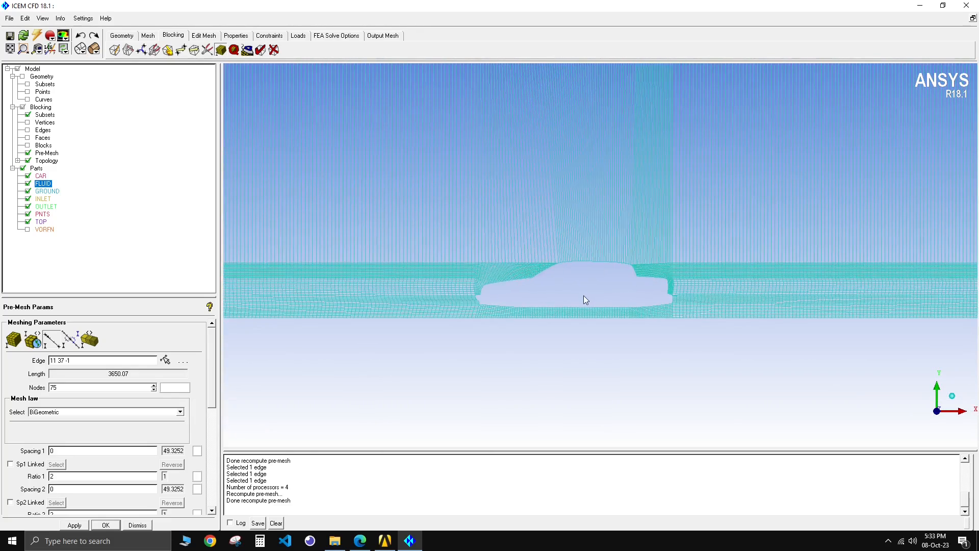
{"action": "scroll", "coordinate": [583, 298], "scroll_direction": "up", "scroll_amount": 2}
{"action": "middle_click_drag", "start_coordinate": [514, 305], "coordinate": [558, 293]}
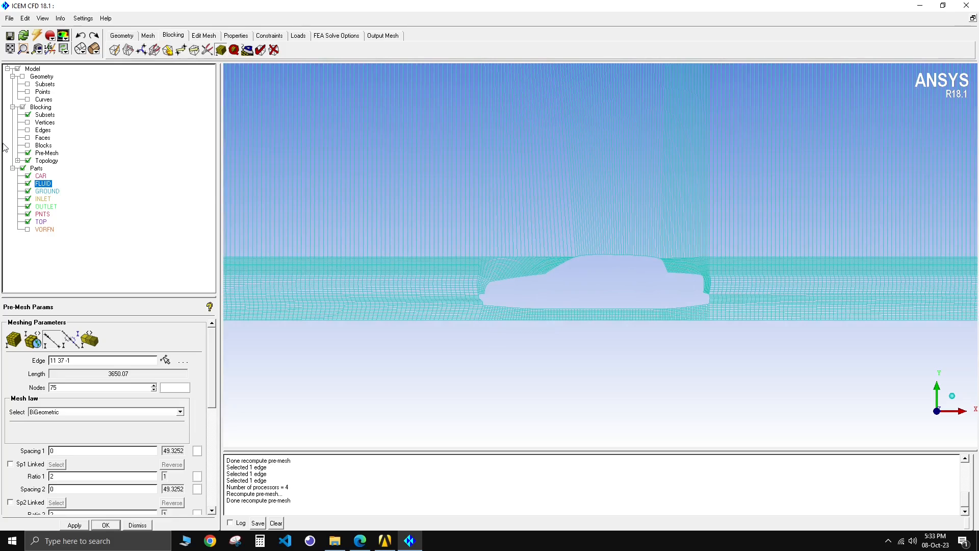
Hide the pre-mesh, show the block edges, and move the two top-boundary vertices above the roof with Y and Z fixed so their edges run vertically.
{"action": "left_click", "coordinate": [27, 132]}
{"action": "left_click", "coordinate": [27, 155]}
{"action": "scroll", "coordinate": [551, 72], "scroll_direction": "down", "scroll_amount": 3}
{"action": "middle_click_drag", "start_coordinate": [551, 72], "coordinate": [482, 213]}
{"action": "middle_click_drag", "start_coordinate": [534, 272], "coordinate": [533, 244]}
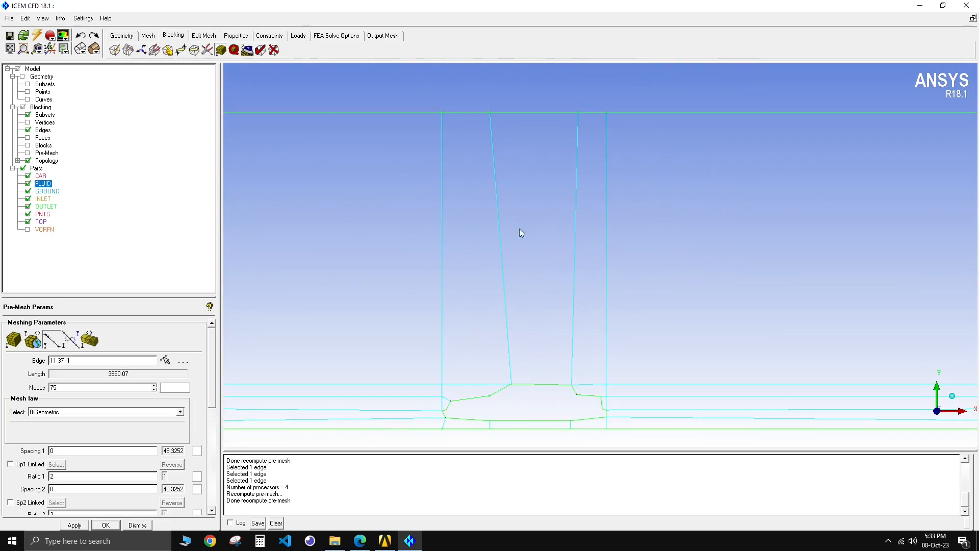
{"action": "left_click", "coordinate": [181, 50]}
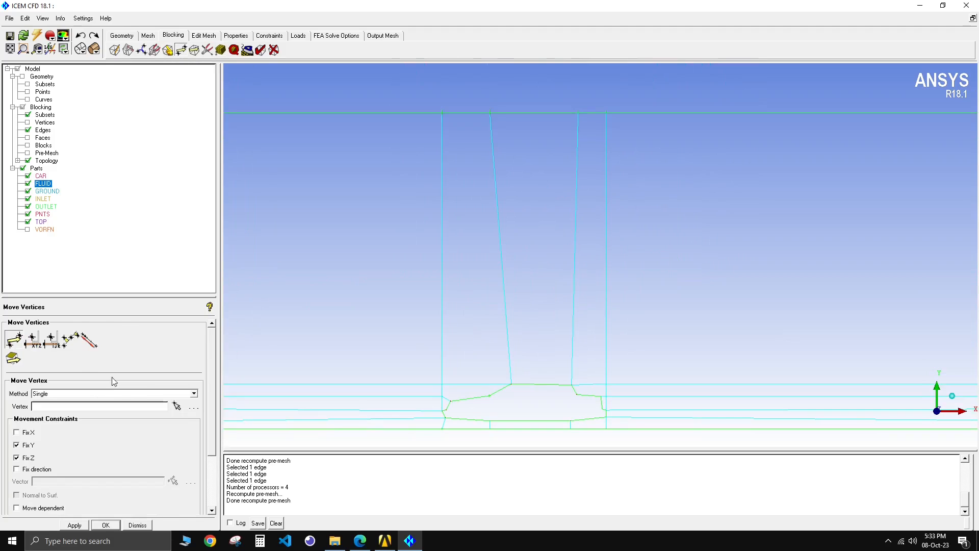
{"action": "left_click", "coordinate": [16, 445]}
{"action": "left_click", "coordinate": [17, 445]}
{"action": "left_click", "coordinate": [177, 406]}
{"action": "left_click_drag", "start_coordinate": [501, 113], "coordinate": [509, 113]}
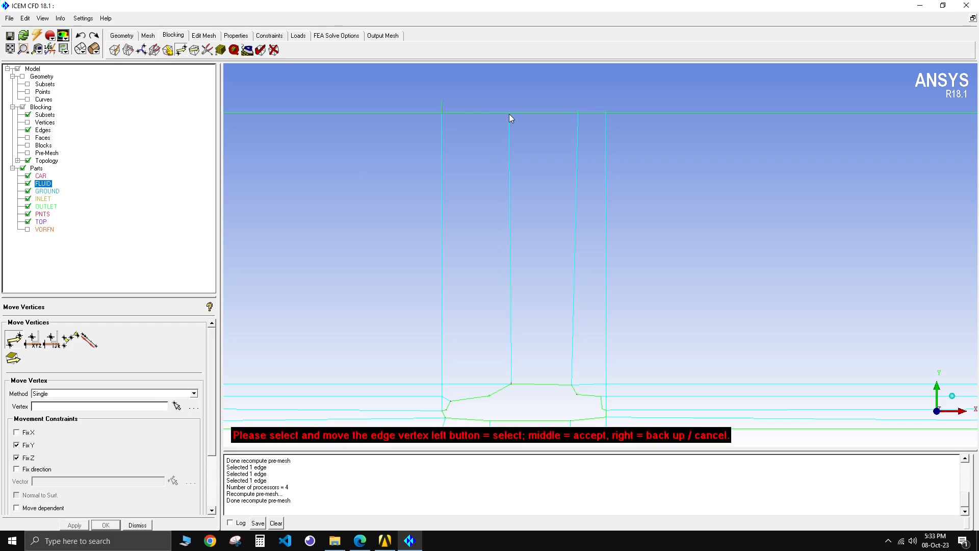
{"action": "left_click_drag", "start_coordinate": [579, 113], "coordinate": [571, 114]}
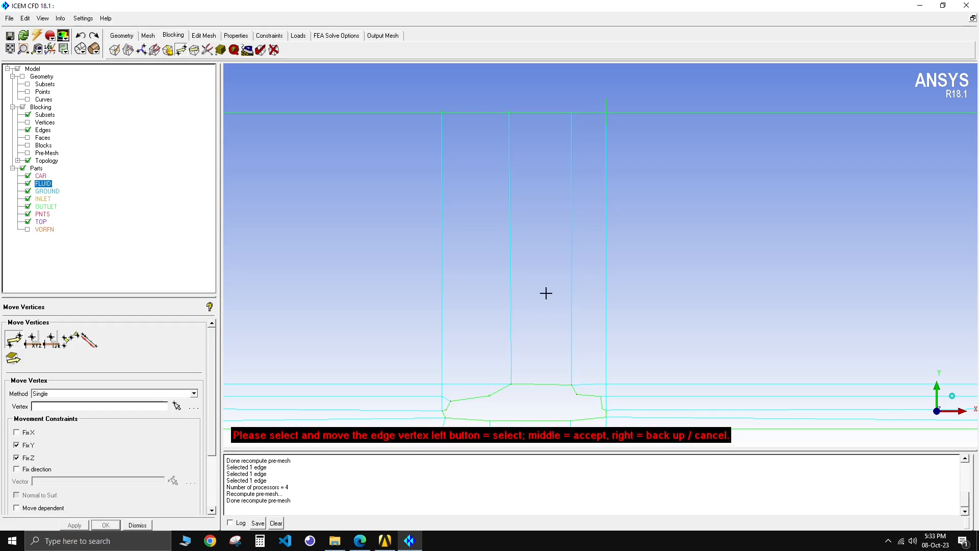
Finish moving vertices, check the straightened blocking around the car, and recompute and display the pre-mesh.
{"action": "key", "text": "F9"}
{"action": "middle_click_drag", "start_coordinate": [537, 321], "coordinate": [525, 200]}
{"action": "right_click_drag", "start_coordinate": [525, 200], "coordinate": [510, 264]}
{"action": "scroll", "coordinate": [510, 264], "scroll_direction": "down", "scroll_amount": 2}
{"action": "middle_click_drag", "start_coordinate": [436, 258], "coordinate": [489, 252]}
{"action": "scroll", "coordinate": [461, 308], "scroll_direction": "down", "scroll_amount": 1}
{"action": "scroll", "coordinate": [461, 308], "scroll_direction": "up", "scroll_amount": 2}
{"action": "scroll", "coordinate": [458, 286], "scroll_direction": "up", "scroll_amount": 2}
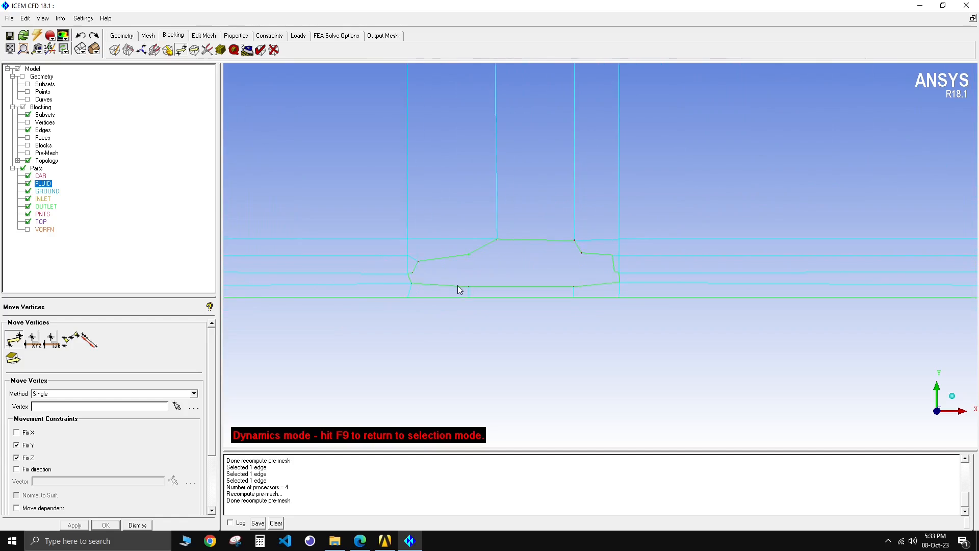
{"action": "left_click", "coordinate": [149, 523]}
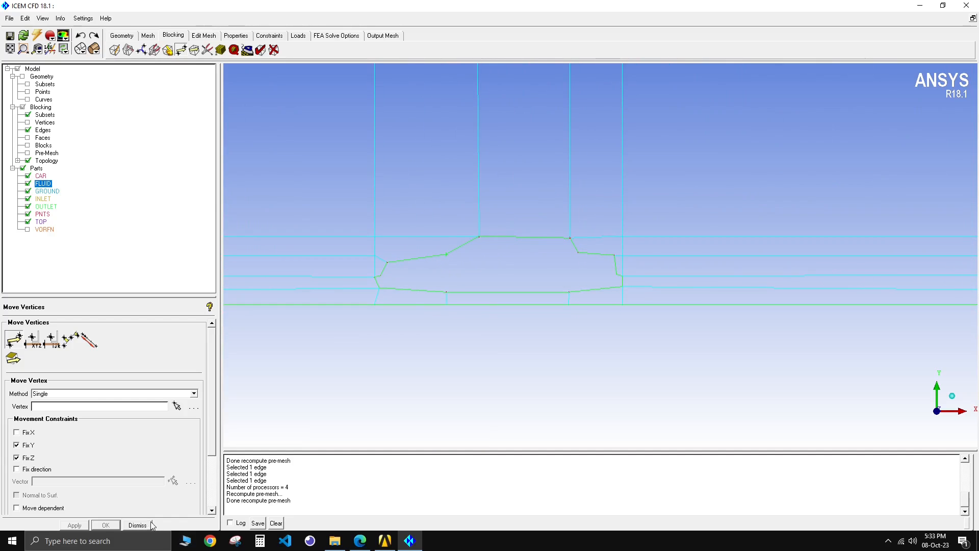
{"action": "left_click", "coordinate": [28, 153]}
{"action": "left_click", "coordinate": [396, 311]}
{"action": "scroll", "coordinate": [356, 312], "scroll_direction": "up", "scroll_amount": 2}
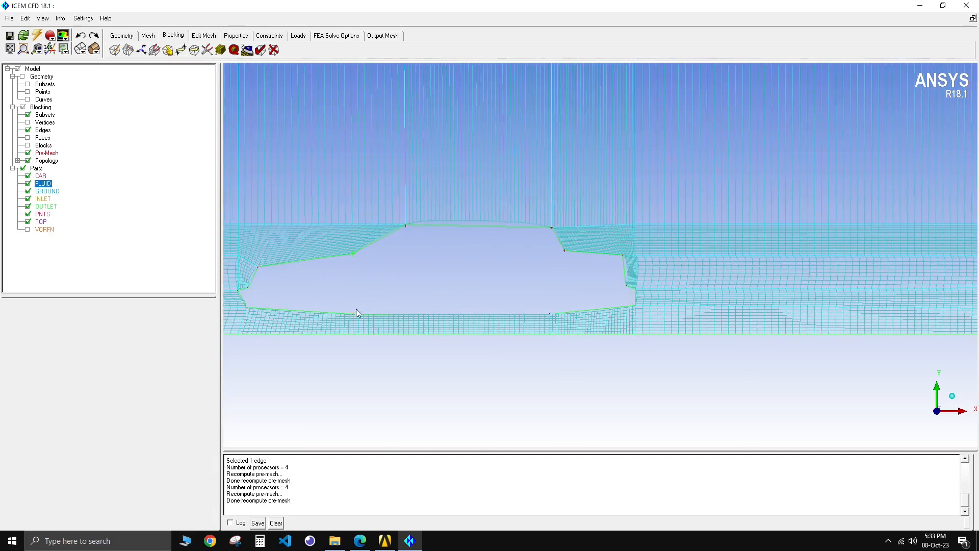
Set 75 nodes on the vertical edges running from the car's roof level to the domain top, and recompute the pre-mesh.
{"action": "middle_click_drag", "start_coordinate": [356, 312], "coordinate": [620, 293]}
{"action": "scroll", "coordinate": [547, 294], "scroll_direction": "up", "scroll_amount": 2}
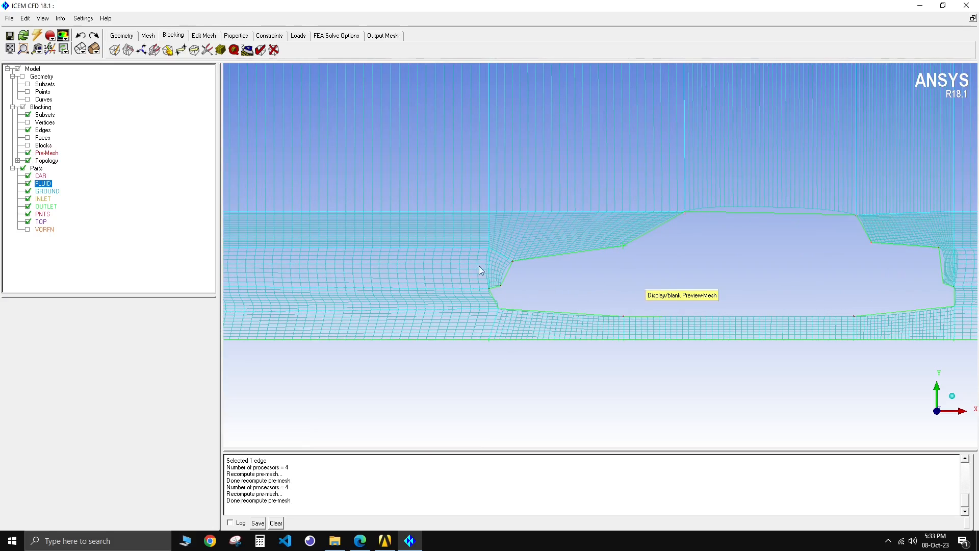
{"action": "scroll", "coordinate": [500, 303], "scroll_direction": "up", "scroll_amount": 4}
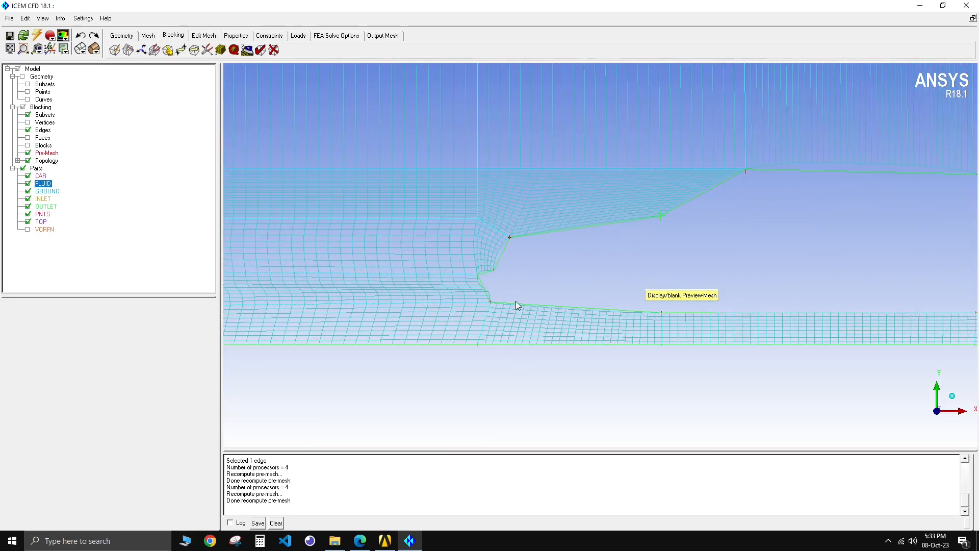
{"action": "middle_click_drag", "start_coordinate": [516, 301], "coordinate": [258, 288]}
{"action": "scroll", "coordinate": [530, 267], "scroll_direction": "down", "scroll_amount": 2}
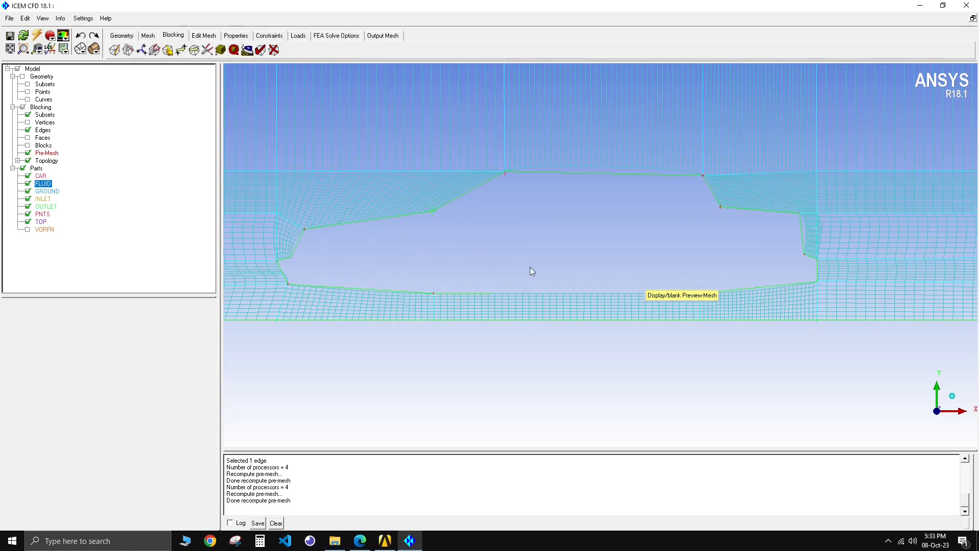
{"action": "scroll", "coordinate": [706, 293], "scroll_direction": "down", "scroll_amount": 1}
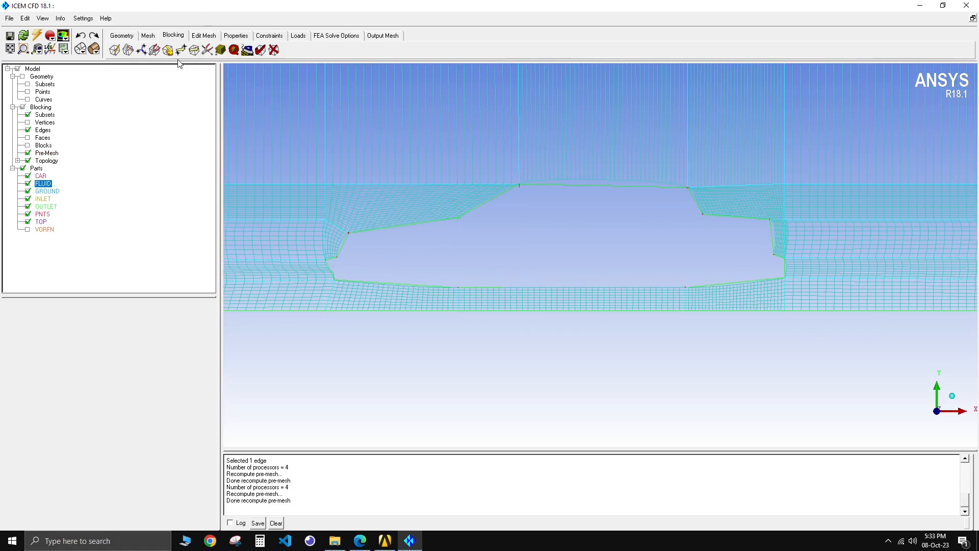
{"action": "left_click", "coordinate": [220, 49]}
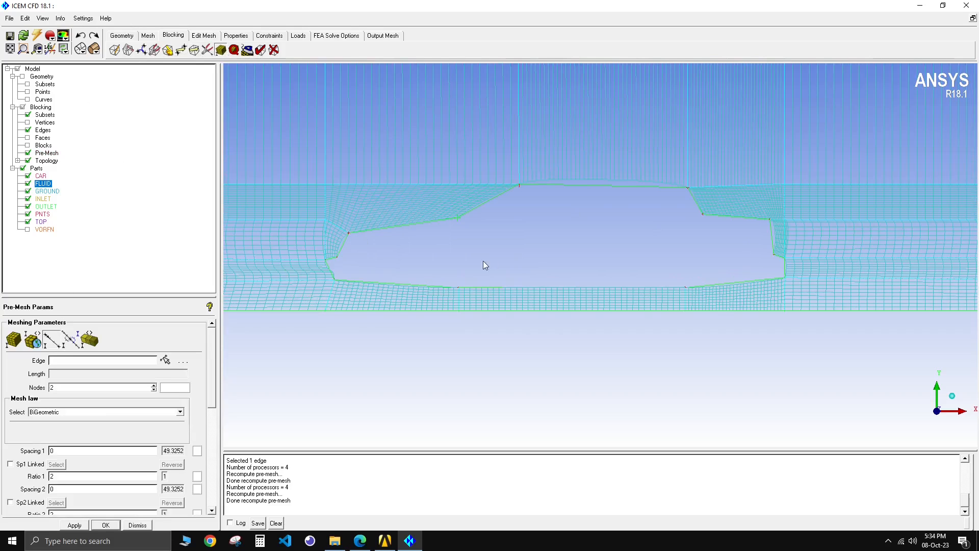
{"action": "scroll", "coordinate": [483, 261], "scroll_direction": "down", "scroll_amount": 1}
{"action": "left_click", "coordinate": [517, 136]}
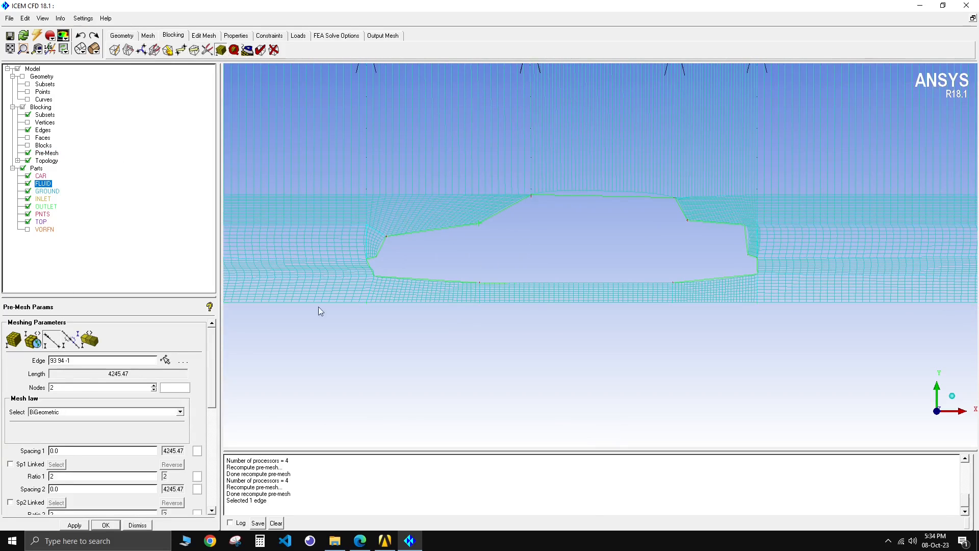
{"action": "scroll", "coordinate": [320, 308], "scroll_direction": "down", "scroll_amount": 1}
{"action": "left_click", "coordinate": [79, 527]}
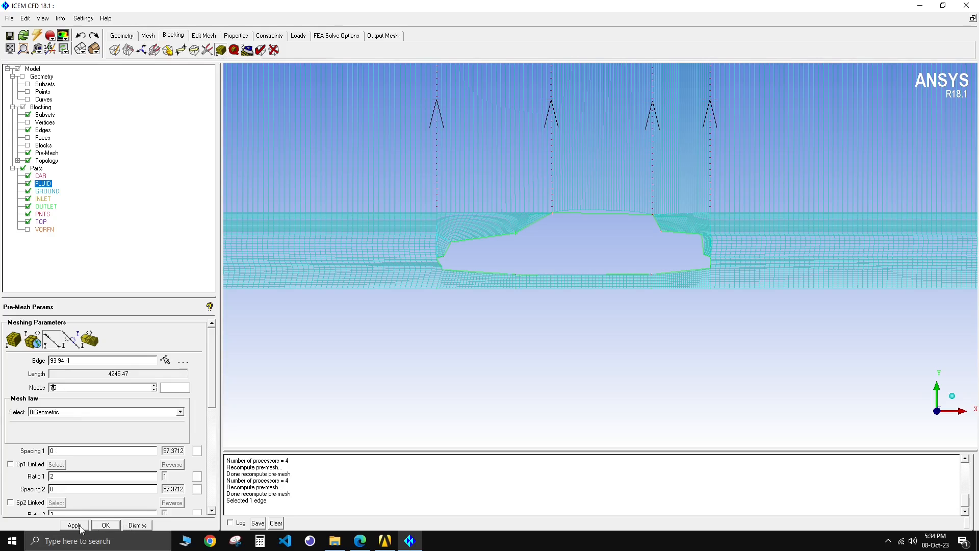
{"action": "left_click", "coordinate": [28, 153]}
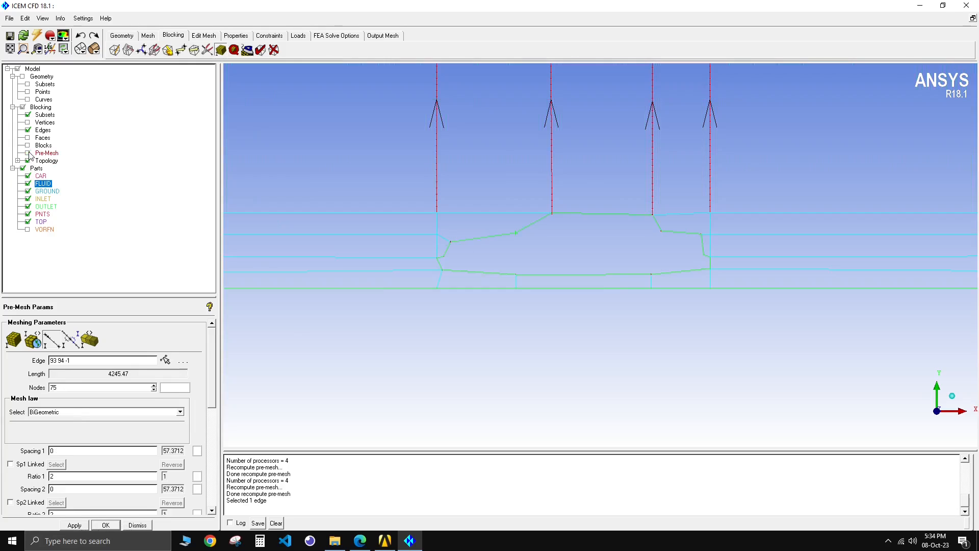
{"action": "left_click", "coordinate": [28, 153]}
{"action": "left_click", "coordinate": [396, 311]}
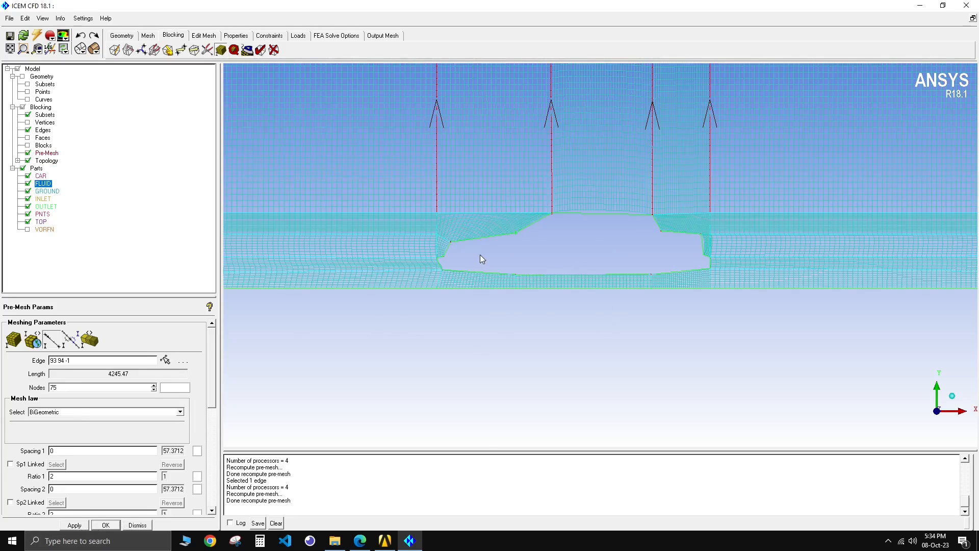
Check the refined mesh around the car, close the edge meshing parameters and hide the pre-mesh.
{"action": "scroll", "coordinate": [479, 255], "scroll_direction": "up", "scroll_amount": 5}
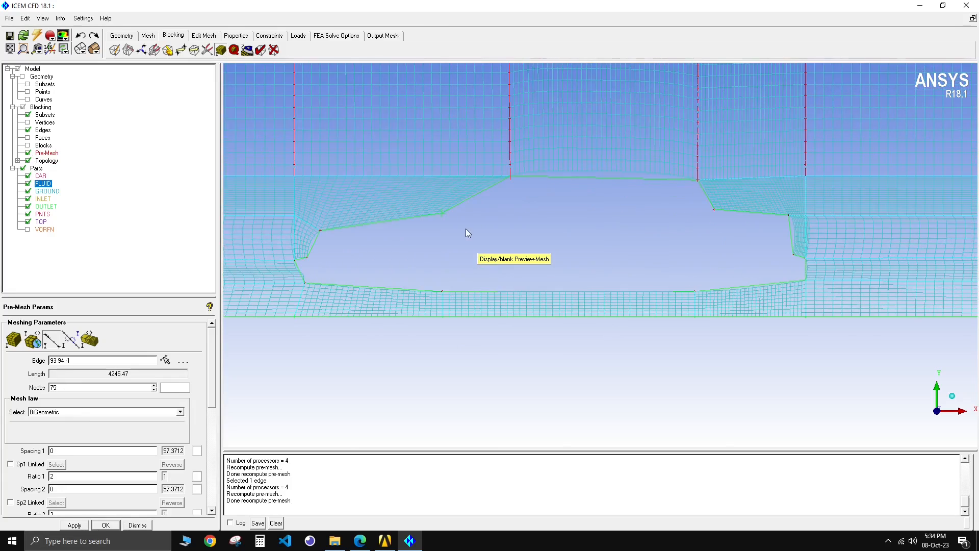
{"action": "scroll", "coordinate": [454, 221], "scroll_direction": "up", "scroll_amount": 2}
{"action": "middle_click_drag", "start_coordinate": [458, 251], "coordinate": [510, 278]}
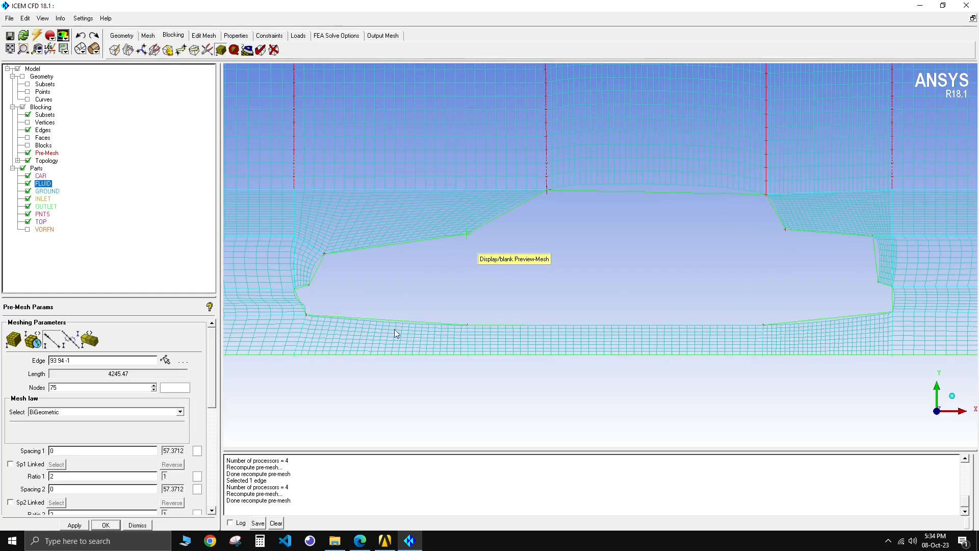
{"action": "left_click", "coordinate": [143, 528]}
{"action": "left_click", "coordinate": [28, 153]}
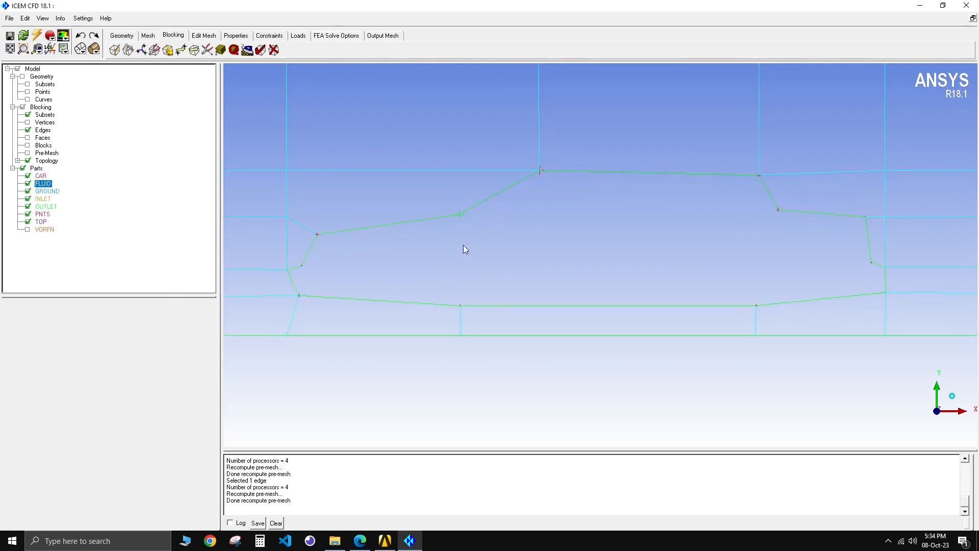
Show the VORFN part so the blocks inside the car are displayed, and close the Ogrid split settings.
{"action": "left_click", "coordinate": [128, 50]}
{"action": "left_click", "coordinate": [33, 339]}
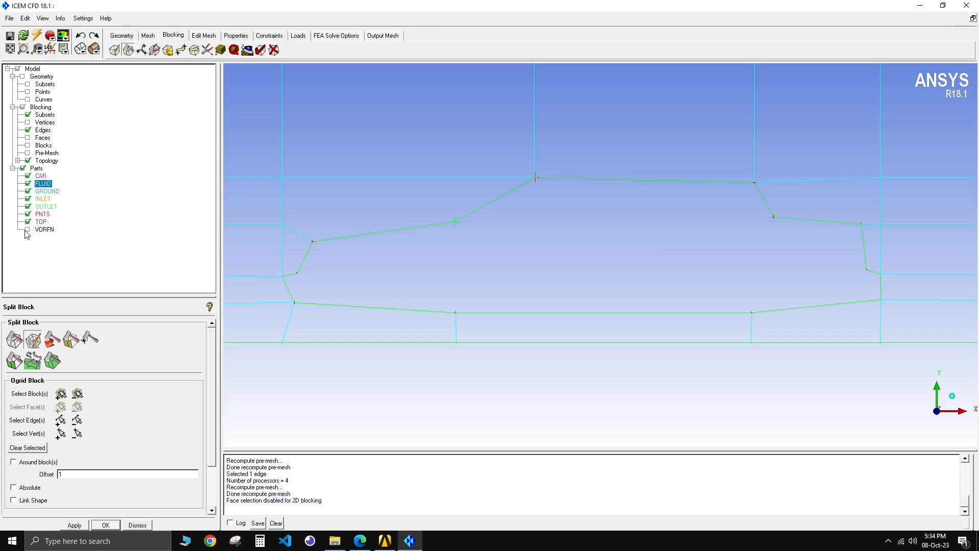
{"action": "left_click", "coordinate": [28, 230]}
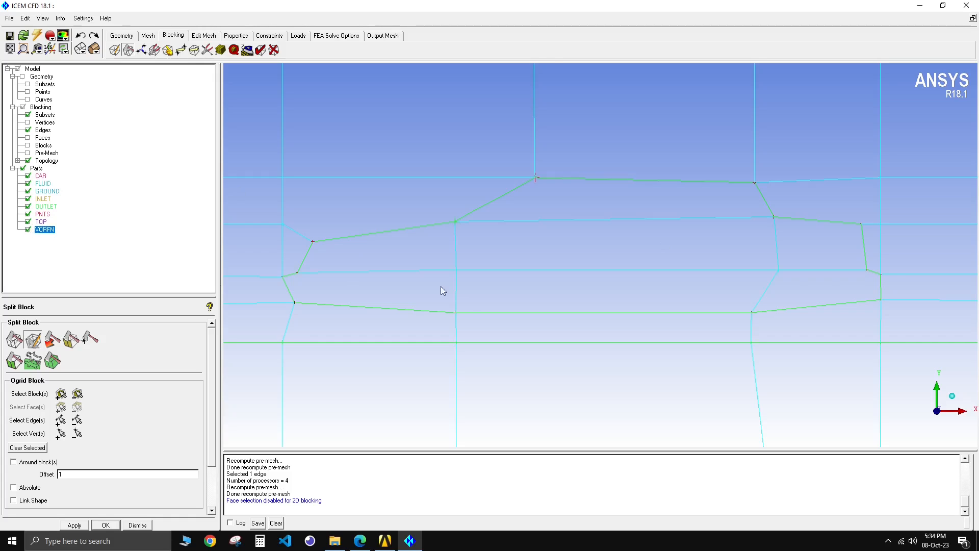
{"action": "scroll", "coordinate": [428, 296], "scroll_direction": "down", "scroll_amount": 1}
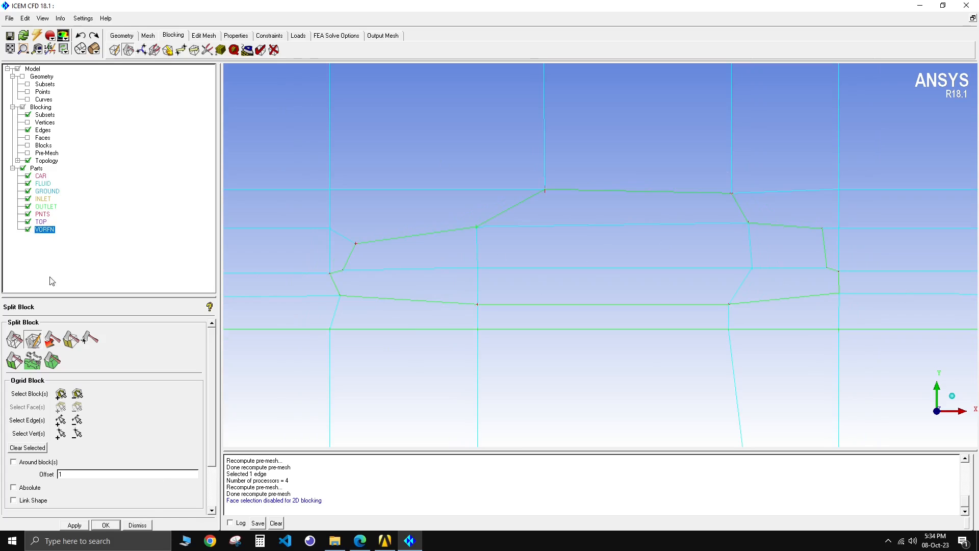
{"action": "left_click", "coordinate": [137, 524]}
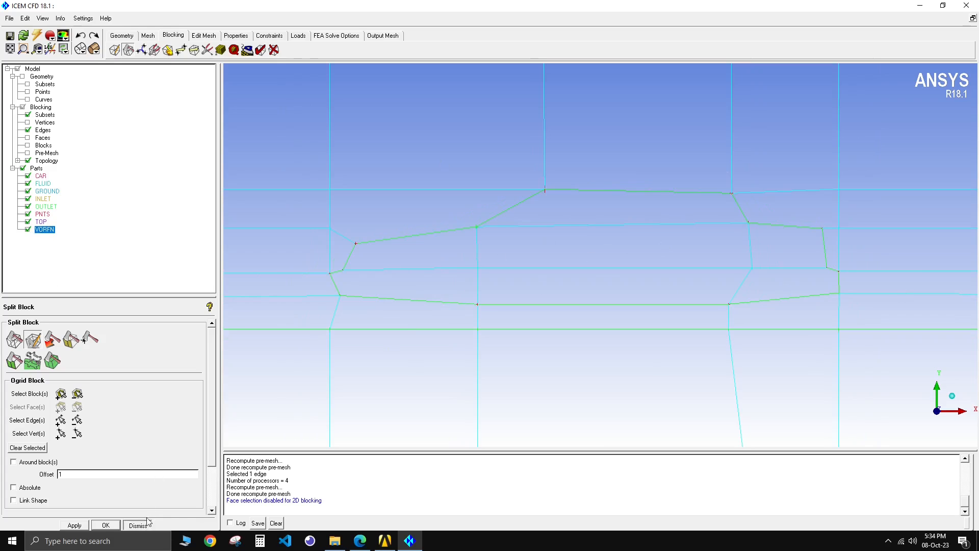
Open the blocking index control and limit the displayed I range to 2 through 7, spanning the car's length.
{"action": "right_click", "coordinate": [40, 108]}
{"action": "left_click", "coordinate": [66, 112]}
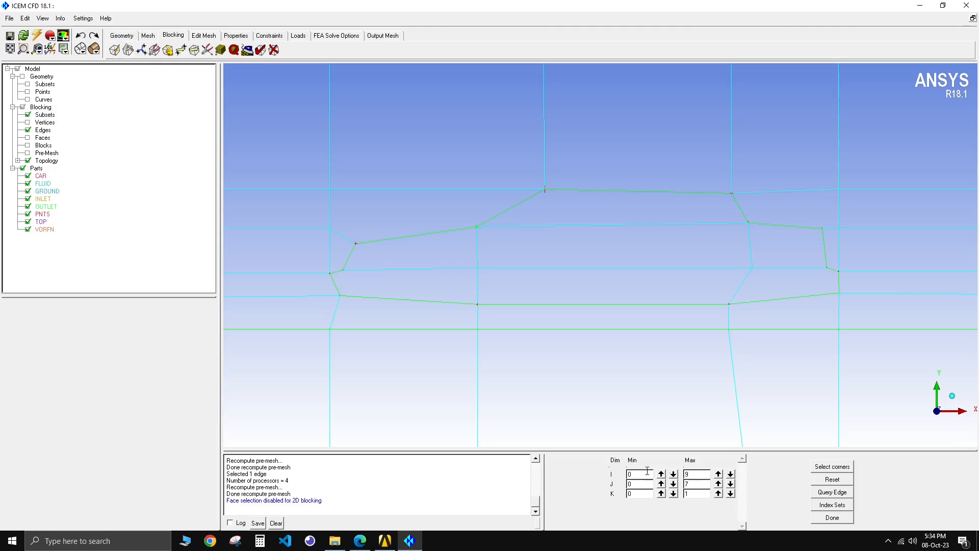
{"action": "double_click", "coordinate": [702, 475]}
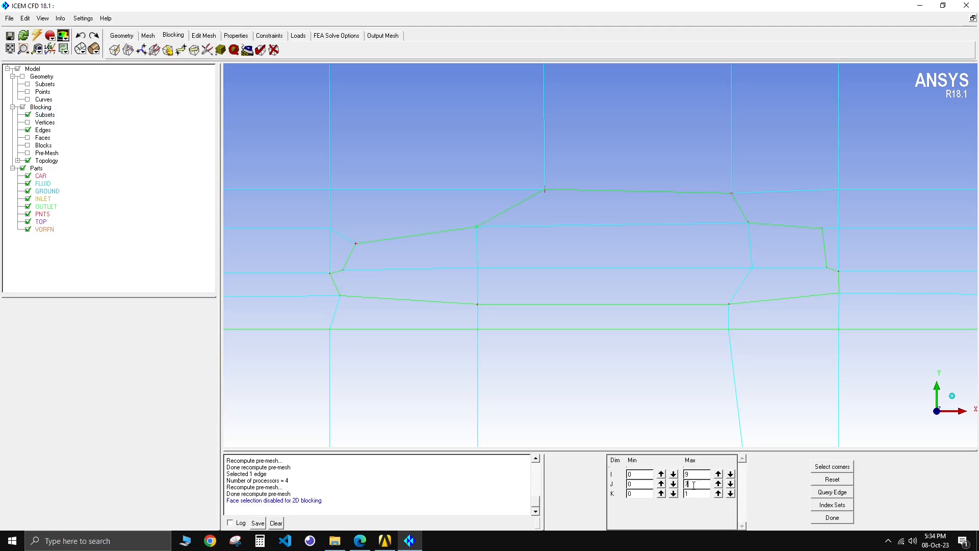
{"action": "scroll", "coordinate": [623, 360], "scroll_direction": "down", "scroll_amount": 6}
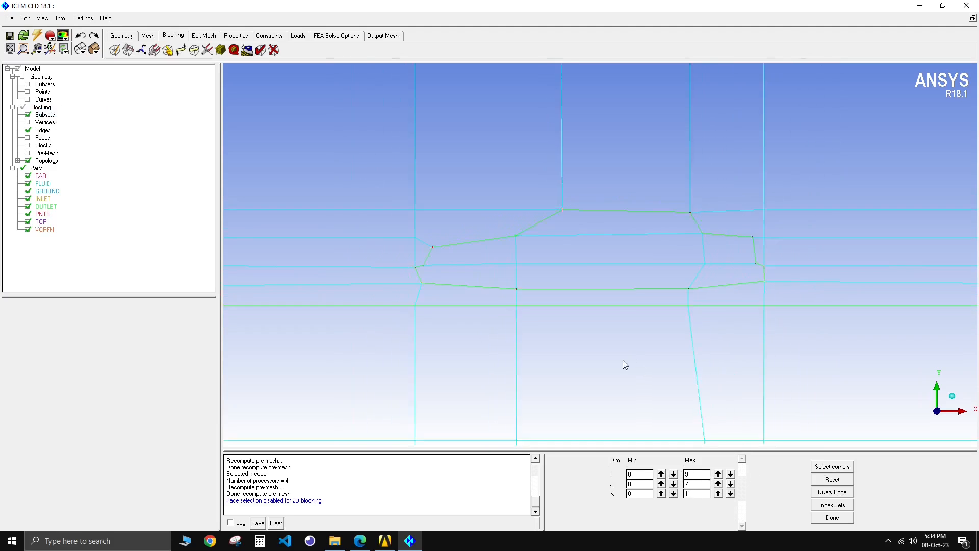
{"action": "scroll", "coordinate": [479, 314], "scroll_direction": "down", "scroll_amount": 1}
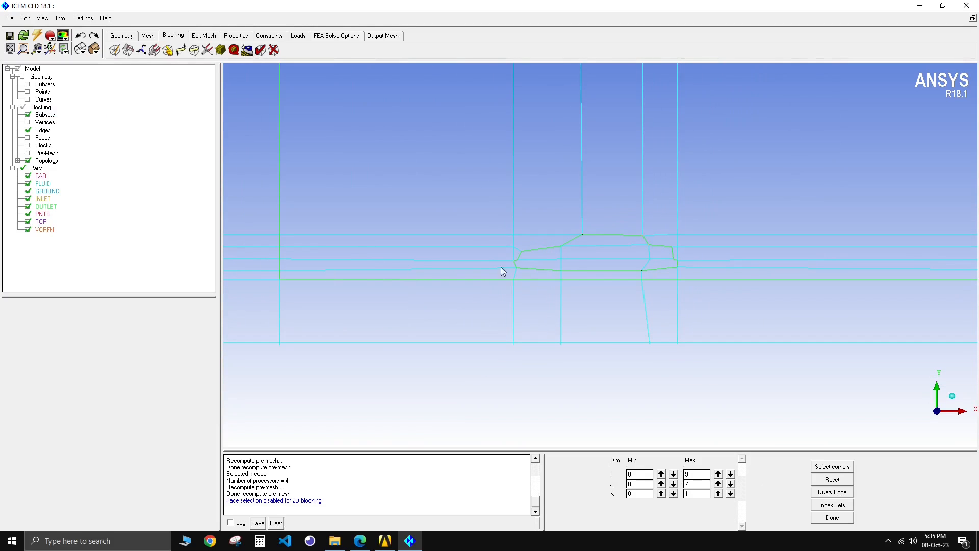
{"action": "scroll", "coordinate": [513, 271], "scroll_direction": "up", "scroll_amount": 5}
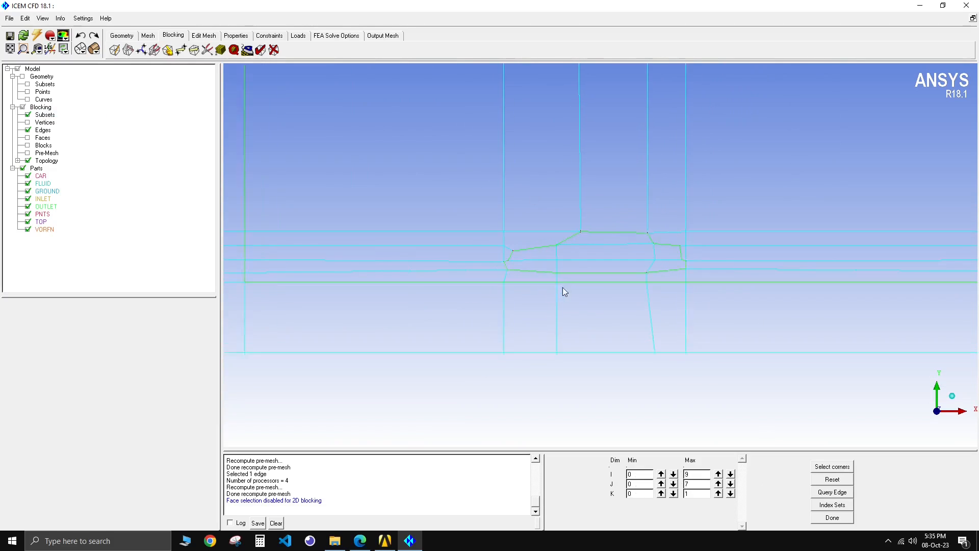
{"action": "scroll", "coordinate": [508, 349], "scroll_direction": "up", "scroll_amount": 1}
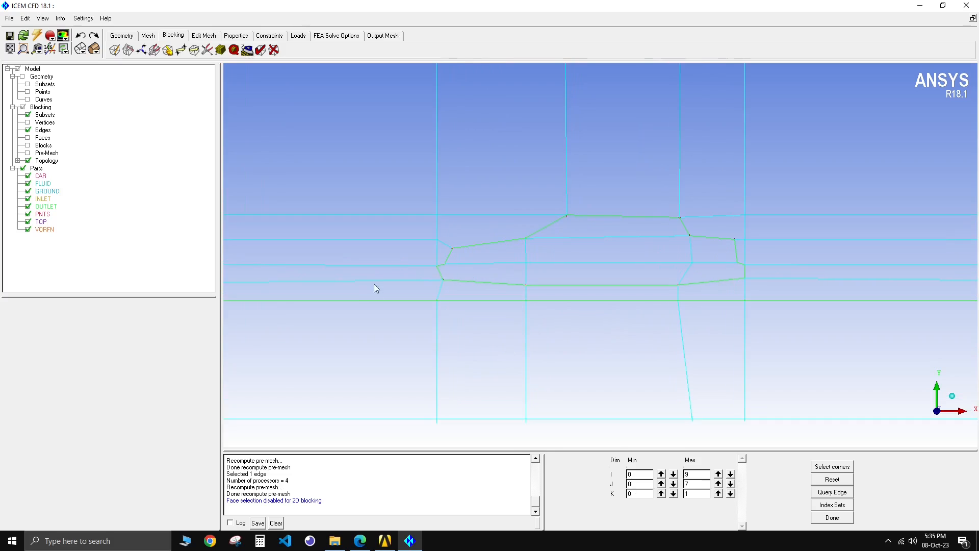
{"action": "left_click", "coordinate": [661, 475]}
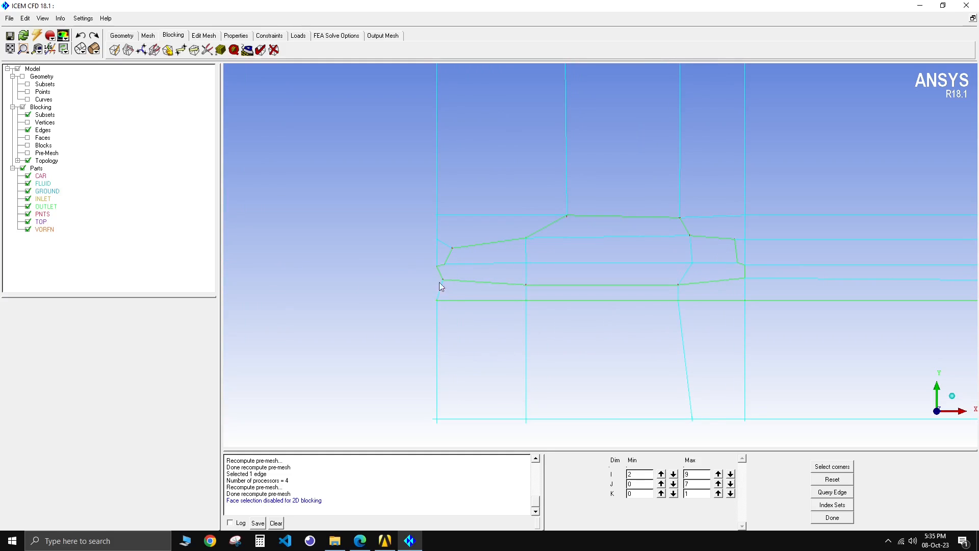
{"action": "left_click", "coordinate": [731, 474]}
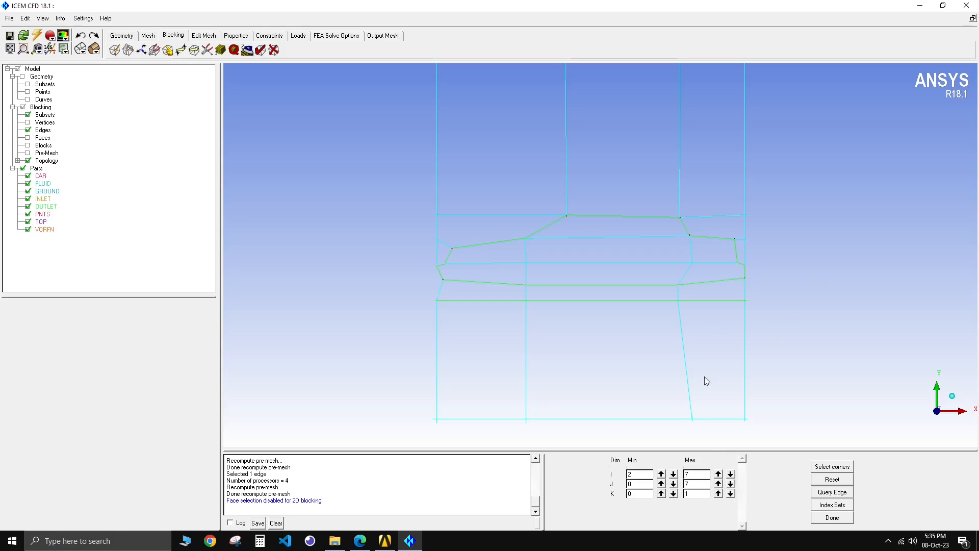
Limit the displayed J index range to 1 through 6, hiding the blocks below the ground line.
{"action": "left_click", "coordinate": [661, 484]}
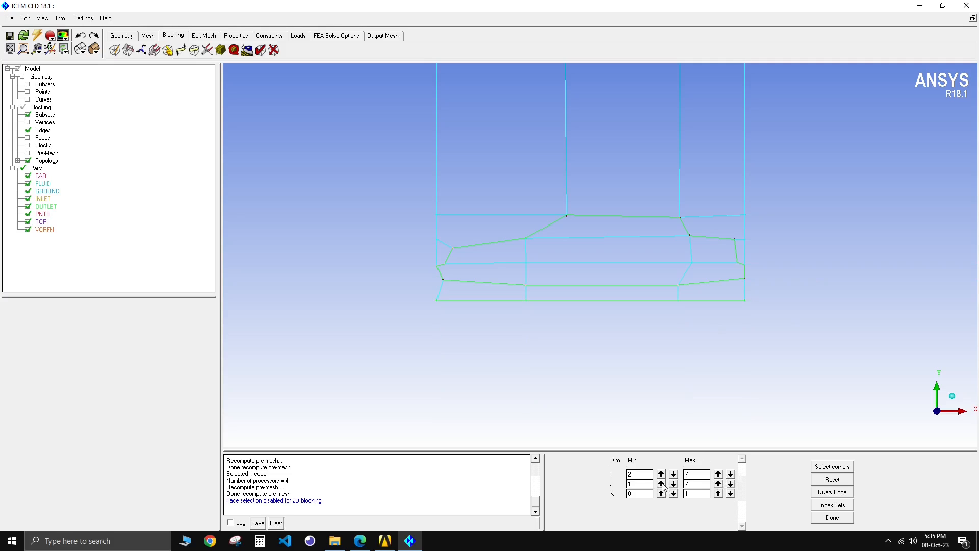
{"action": "scroll", "coordinate": [586, 277], "scroll_direction": "up", "scroll_amount": 3}
{"action": "scroll", "coordinate": [437, 321], "scroll_direction": "up", "scroll_amount": 1}
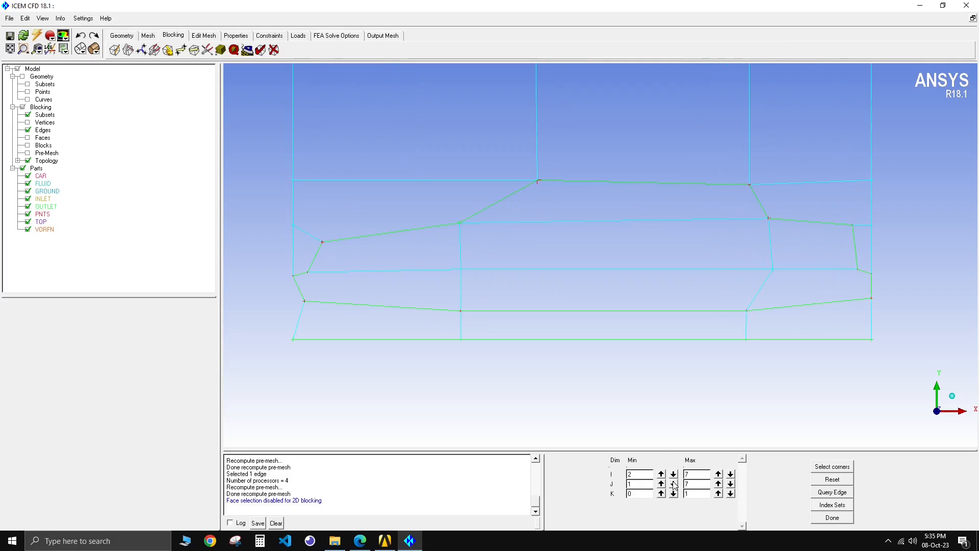
{"action": "left_click", "coordinate": [730, 484]}
{"action": "left_click", "coordinate": [731, 483]}
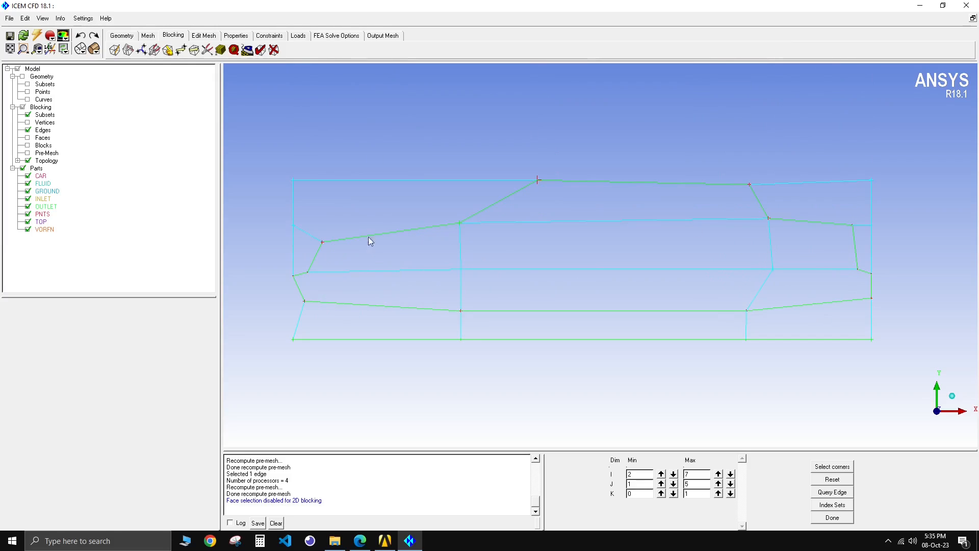
{"action": "left_click", "coordinate": [719, 484]}
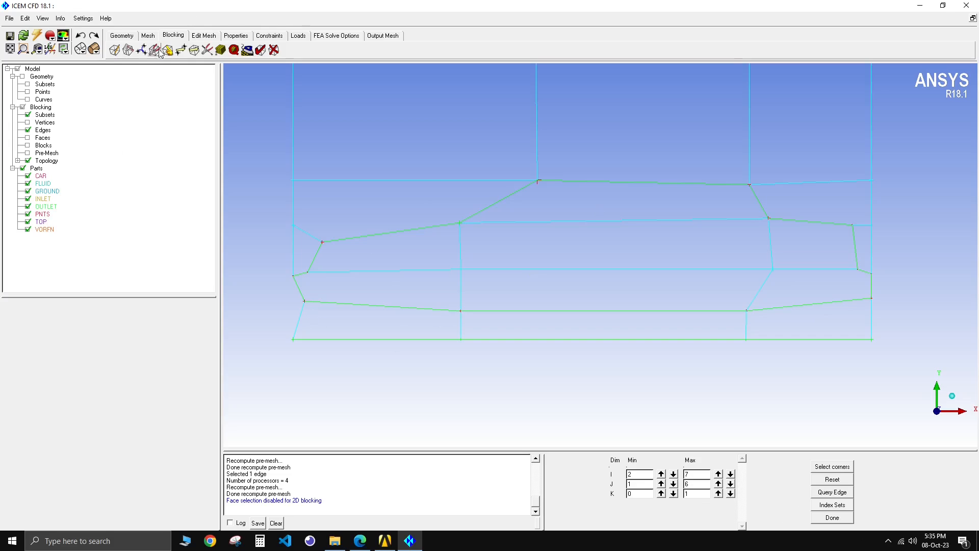
Start an Ogrid Block split and select the seven blocks inside the car outline: 32, 36, 46, 47, 48, 40 and 39.
{"action": "left_click", "coordinate": [130, 52]}
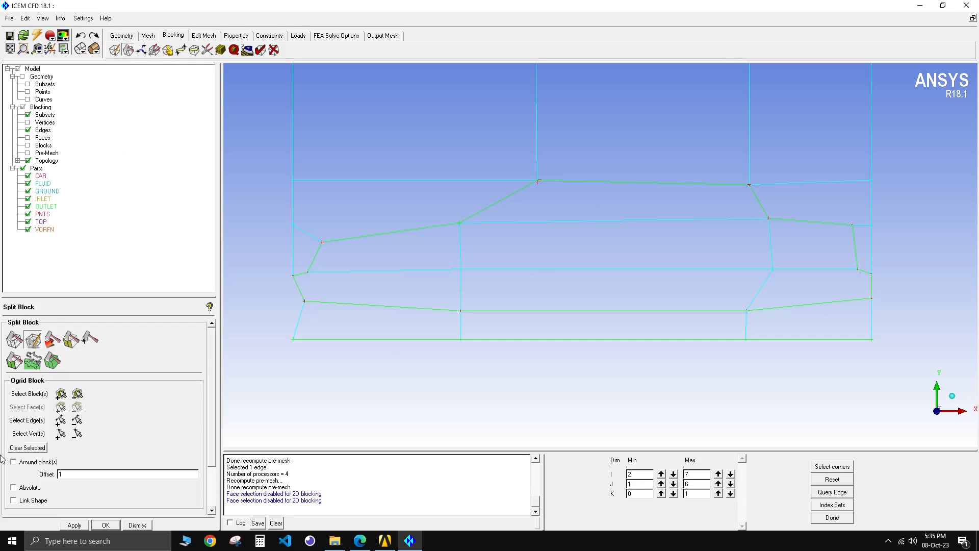
{"action": "left_click", "coordinate": [32, 346]}
{"action": "left_click", "coordinate": [34, 347]}
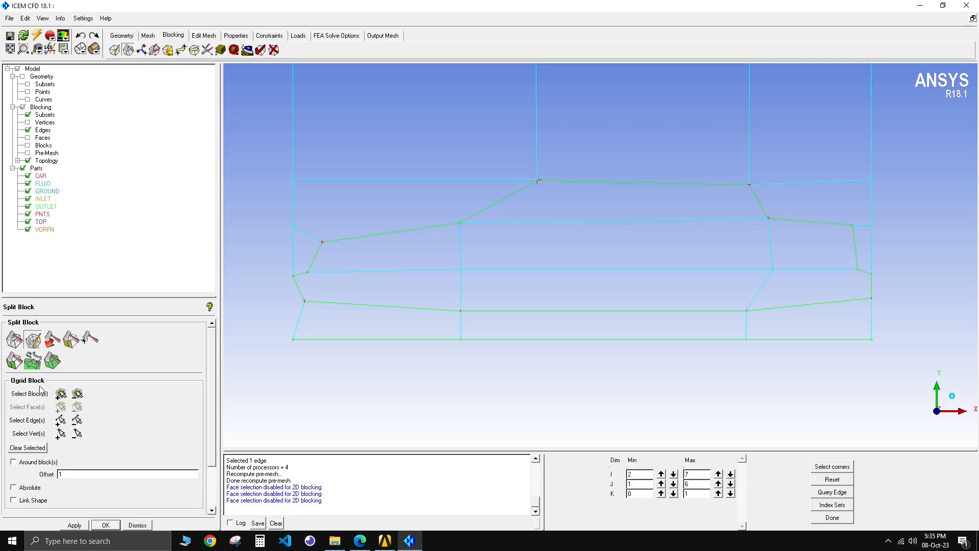
{"action": "left_click", "coordinate": [60, 398]}
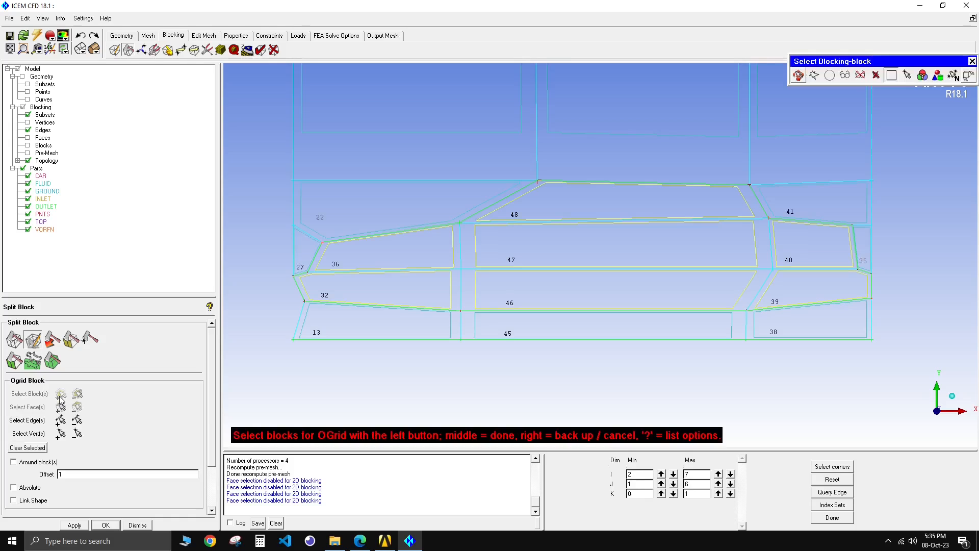
{"action": "left_click", "coordinate": [409, 287]}
{"action": "left_click", "coordinate": [411, 263]}
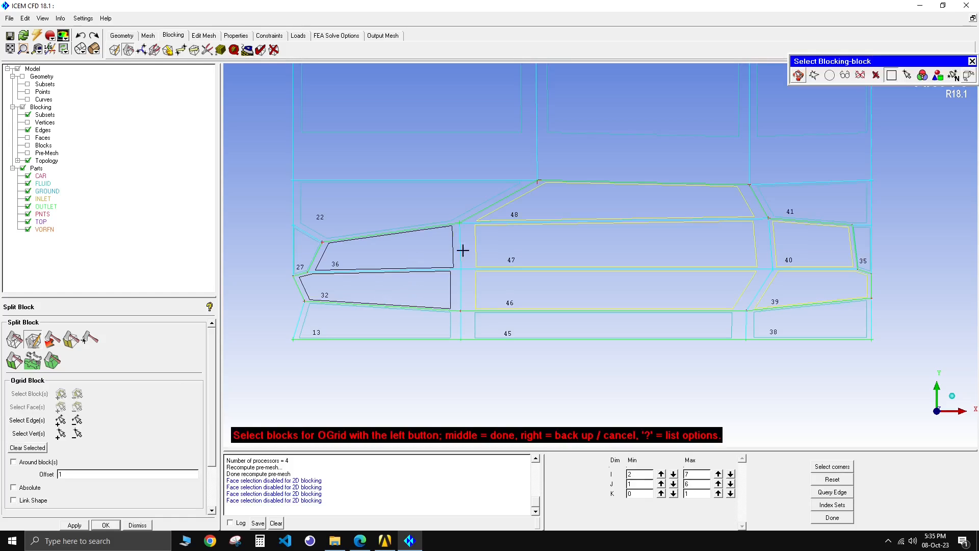
{"action": "left_click", "coordinate": [507, 247]}
{"action": "left_click", "coordinate": [535, 292]}
{"action": "left_click", "coordinate": [564, 207]}
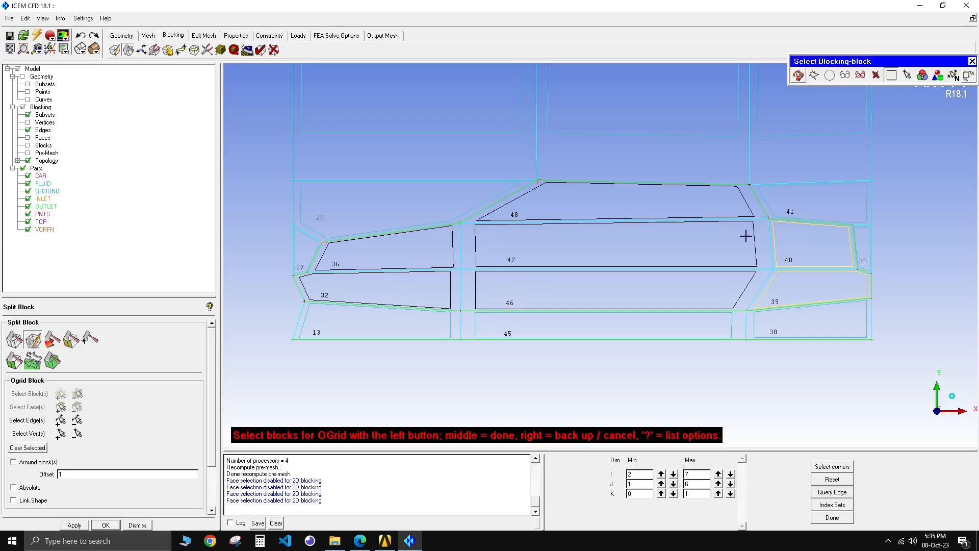
{"action": "left_click", "coordinate": [807, 246]}
{"action": "left_click", "coordinate": [797, 295]}
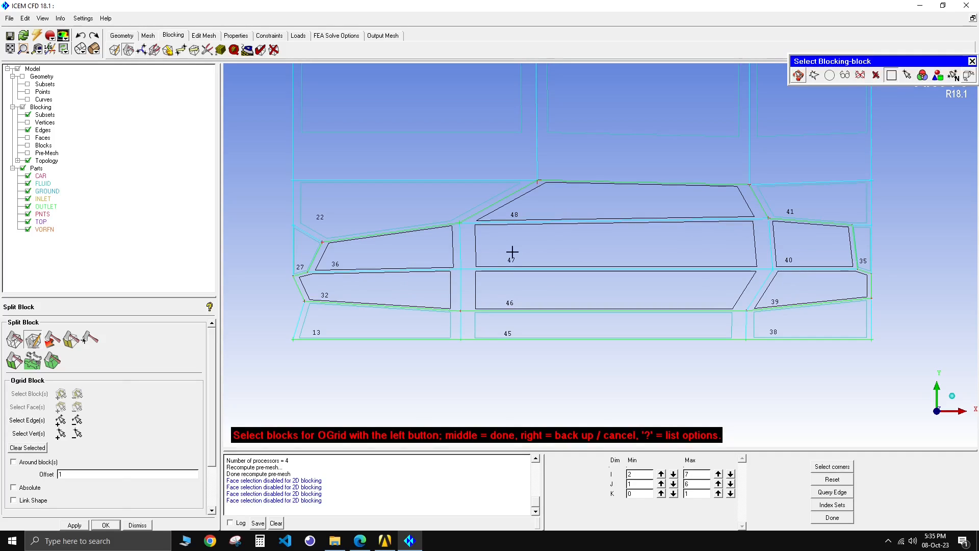
{"action": "middle_click", "coordinate": [402, 288]}
{"action": "scroll", "coordinate": [214, 377], "scroll_direction": "down", "scroll_amount": 2}
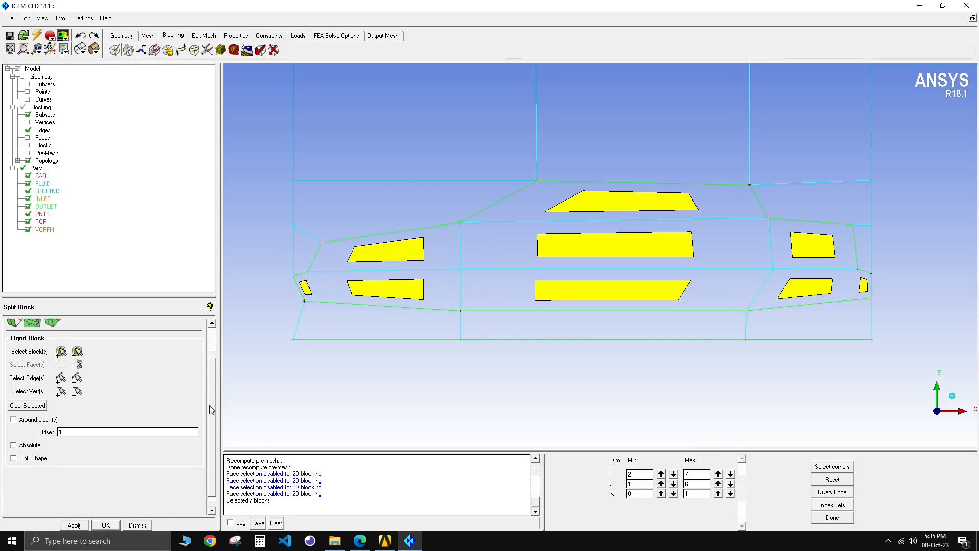
Create the O-grid around the selected car blocks with the Around block(s) option on and an offset of 1.
{"action": "left_click", "coordinate": [71, 526]}
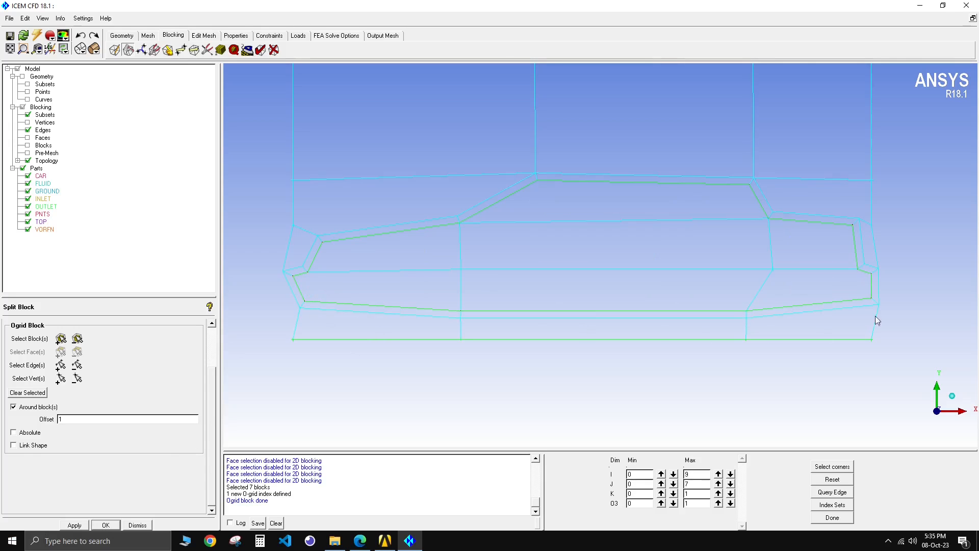
{"action": "scroll", "coordinate": [404, 296], "scroll_direction": "up", "scroll_amount": 2}
{"action": "middle_click_drag", "start_coordinate": [442, 279], "coordinate": [689, 168]}
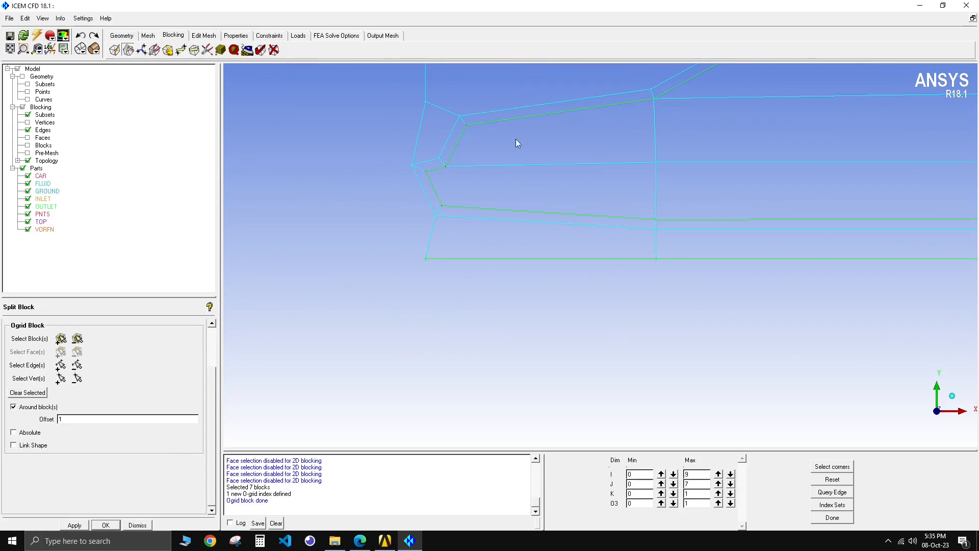
{"action": "middle_click_drag", "start_coordinate": [601, 165], "coordinate": [229, 232]}
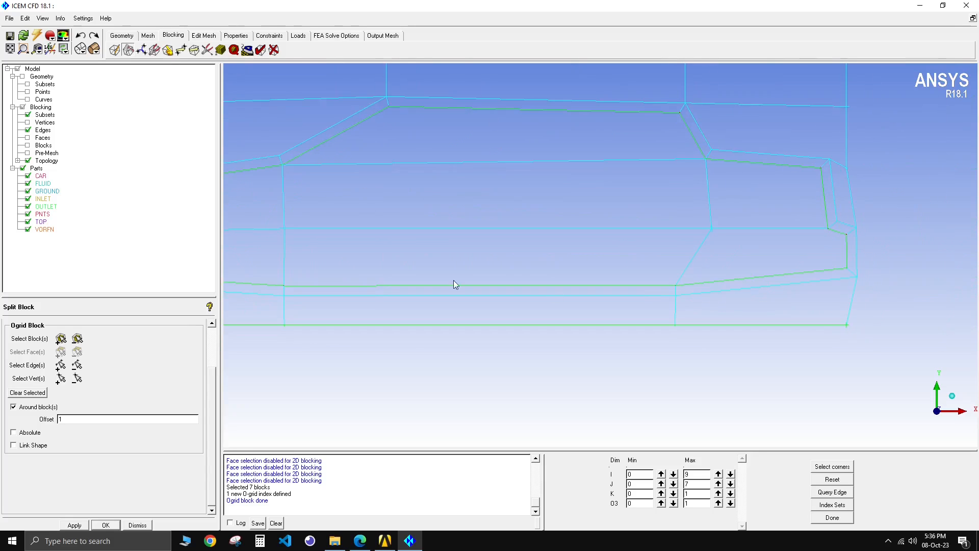
{"action": "middle_click_drag", "start_coordinate": [455, 284], "coordinate": [675, 281]}
{"action": "left_click", "coordinate": [831, 516]}
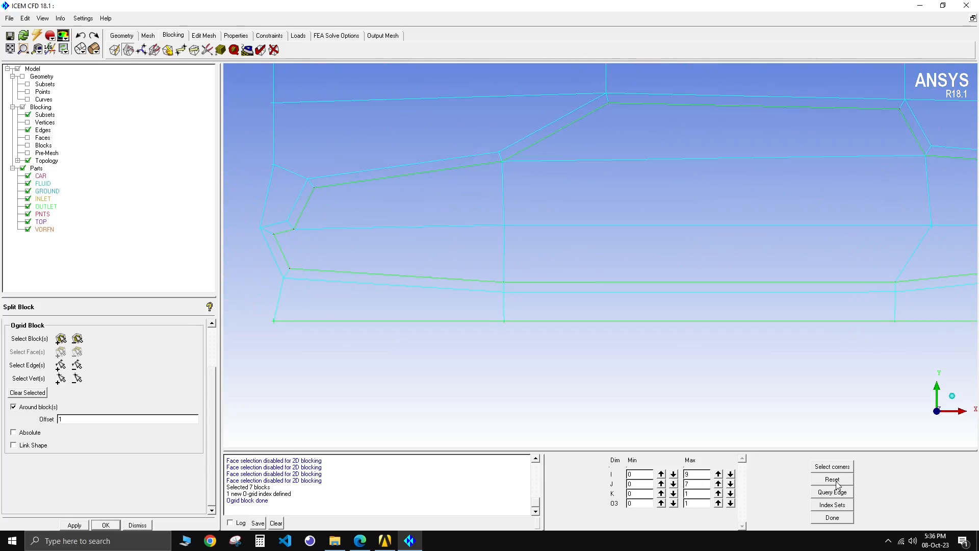
Hide the VORFN part so only the fluid blocks and the O-grid ring around the car are displayed.
{"action": "left_click", "coordinate": [28, 229]}
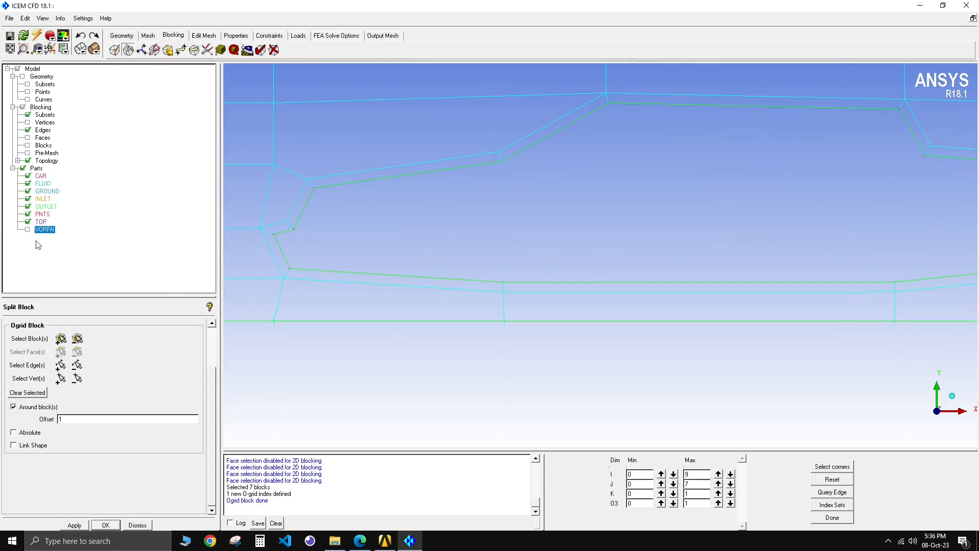
{"action": "scroll", "coordinate": [459, 281], "scroll_direction": "down", "scroll_amount": 2}
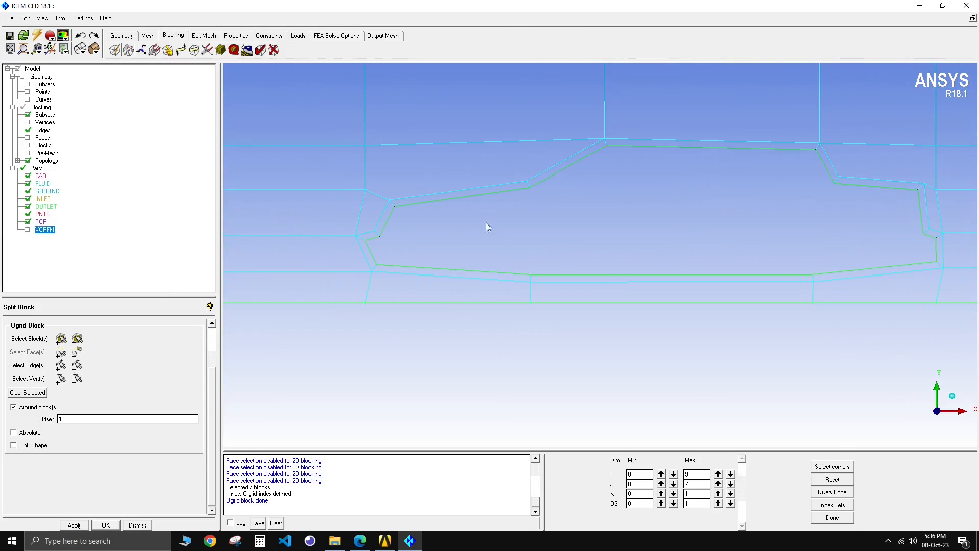
{"action": "middle_click_drag", "start_coordinate": [486, 223], "coordinate": [458, 225]}
{"action": "scroll", "coordinate": [352, 256], "scroll_direction": "up", "scroll_amount": 2}
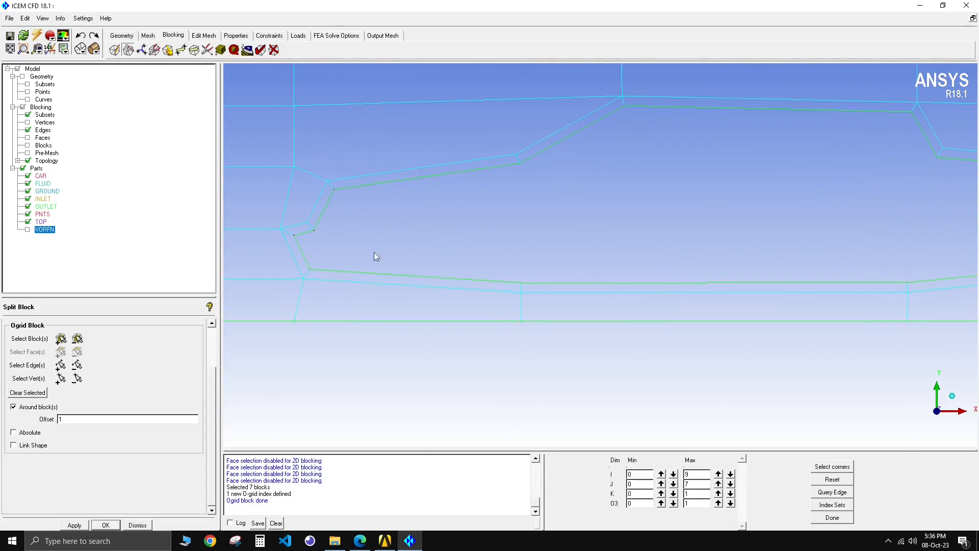
In the Pre-Mesh edge parameters, select the O-grid edge at the car's lower front corner and set its nodes to 10.
{"action": "left_click", "coordinate": [218, 51]}
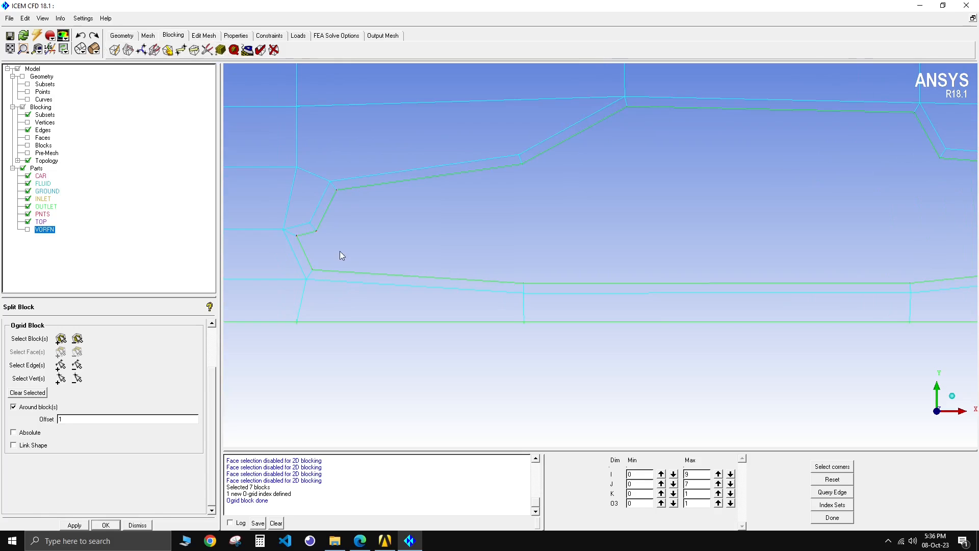
{"action": "middle_click_drag", "start_coordinate": [342, 265], "coordinate": [355, 268]}
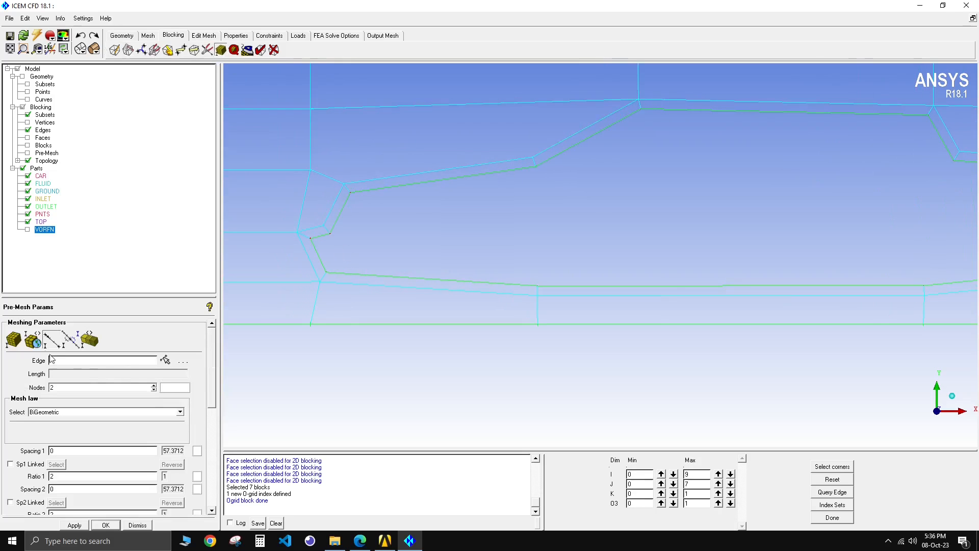
{"action": "left_click", "coordinate": [165, 360]}
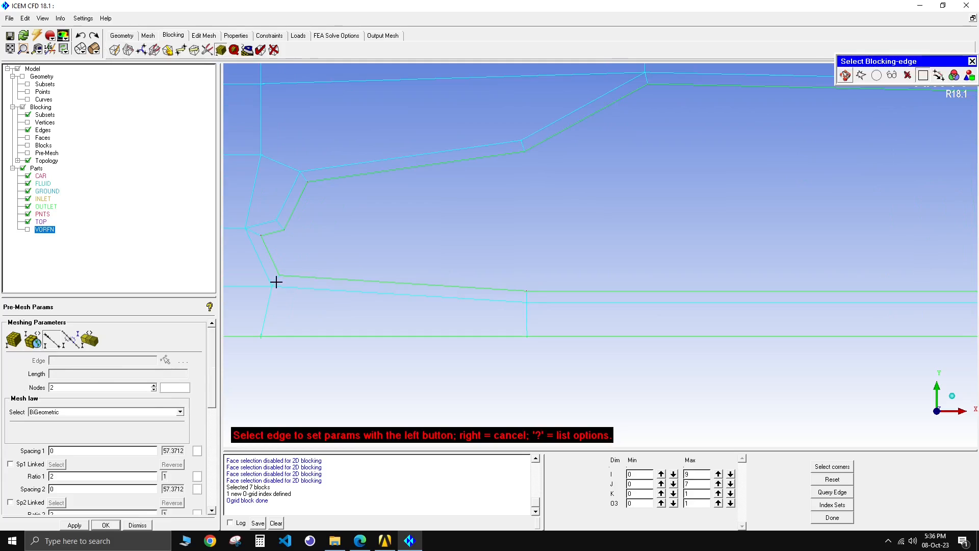
{"action": "left_click", "coordinate": [275, 279]}
{"action": "right_click_drag", "start_coordinate": [299, 301], "coordinate": [292, 318]}
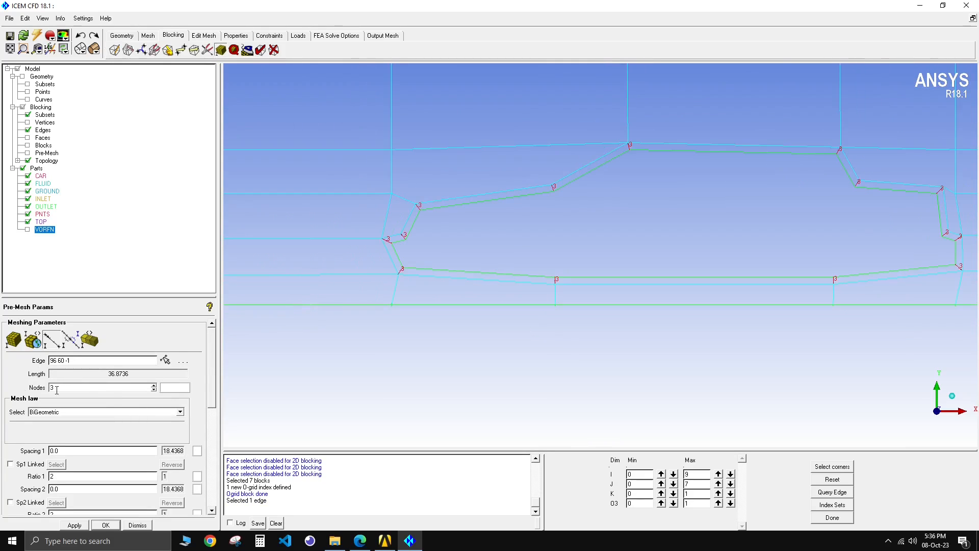
{"action": "type", "text": "10"}
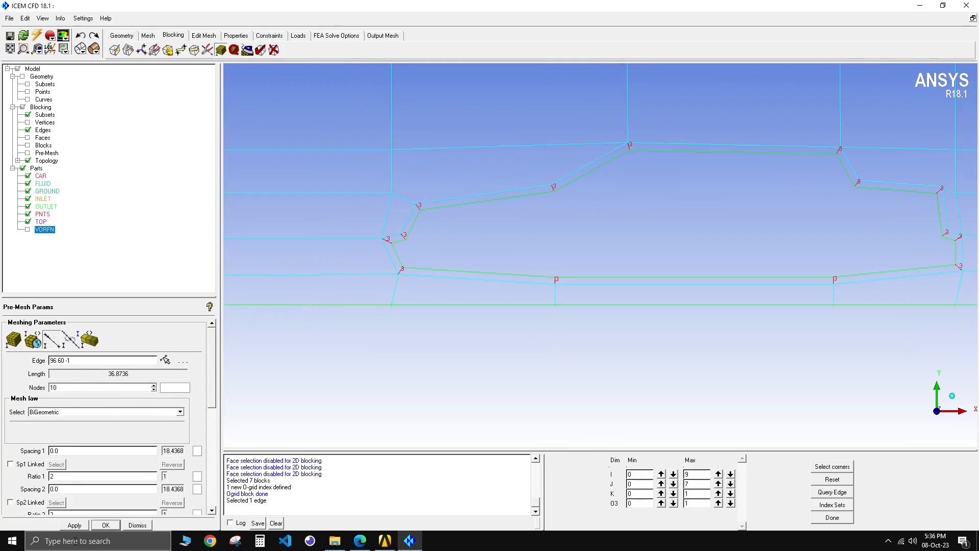
{"action": "left_click", "coordinate": [73, 525]}
Keep the BiGeometric mesh law and apply a Spacing 1 of 1 and a Ratio 1 of 1.2 to the O-grid edge.
{"action": "right_click_drag", "start_coordinate": [357, 323], "coordinate": [506, 192]}
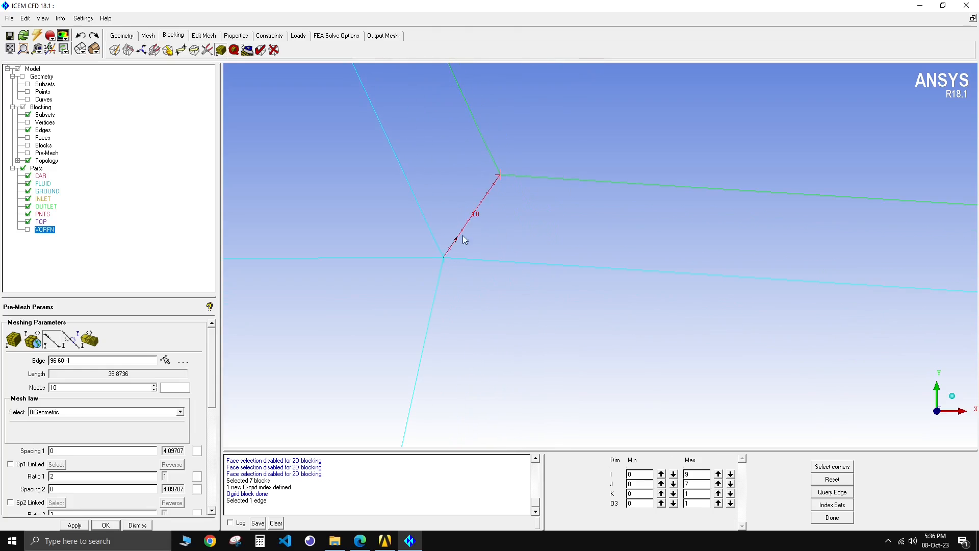
{"action": "right_click_drag", "start_coordinate": [465, 240], "coordinate": [456, 195]}
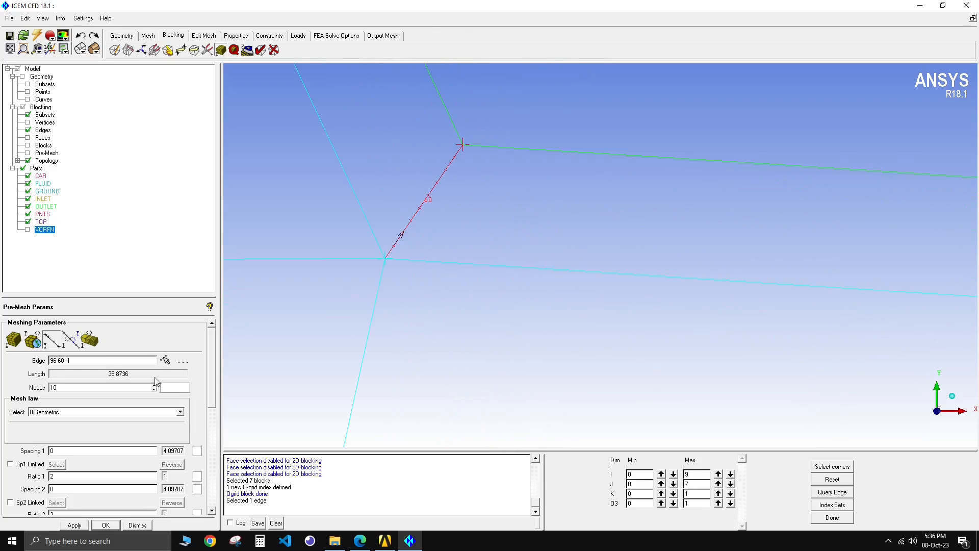
{"action": "left_click", "coordinate": [181, 412]}
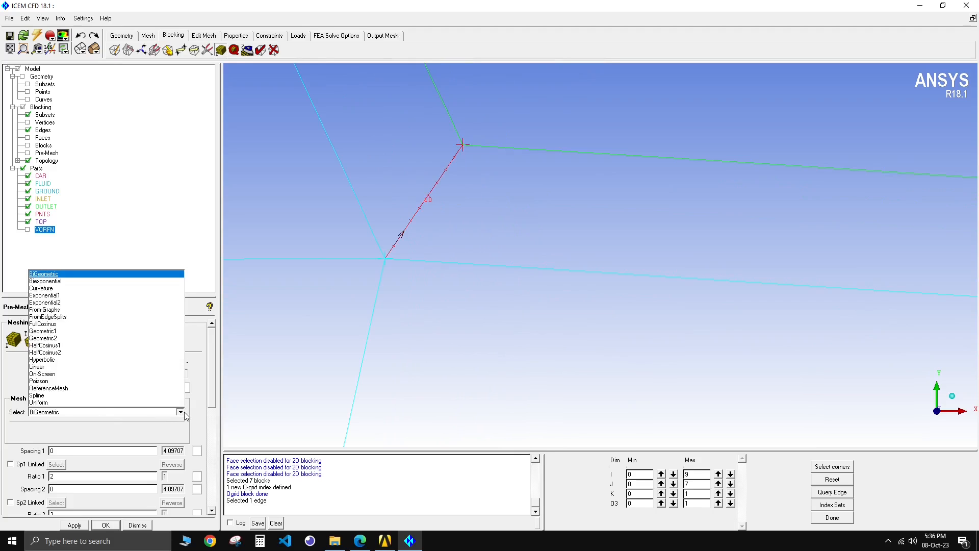
{"action": "left_click", "coordinate": [212, 399]}
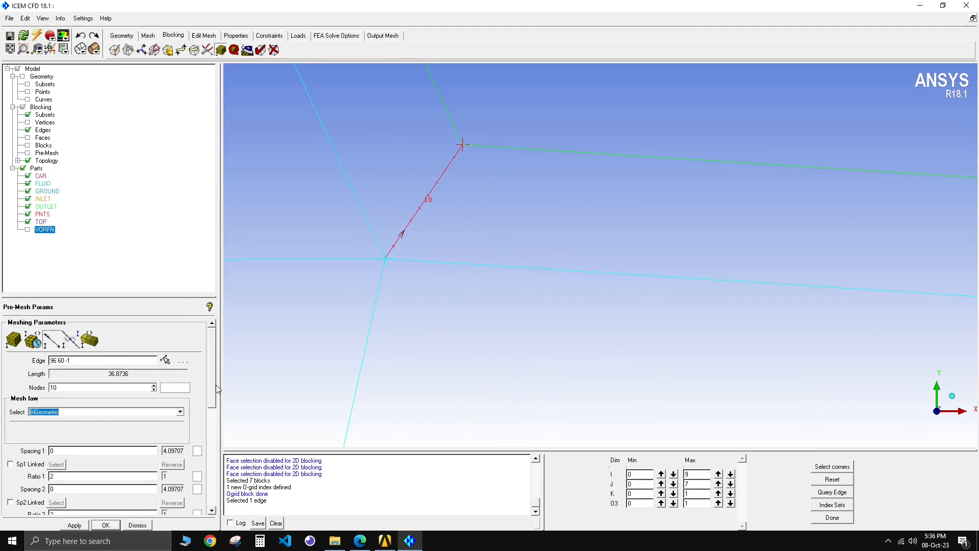
{"action": "left_click_drag", "start_coordinate": [216, 388], "coordinate": [214, 402]}
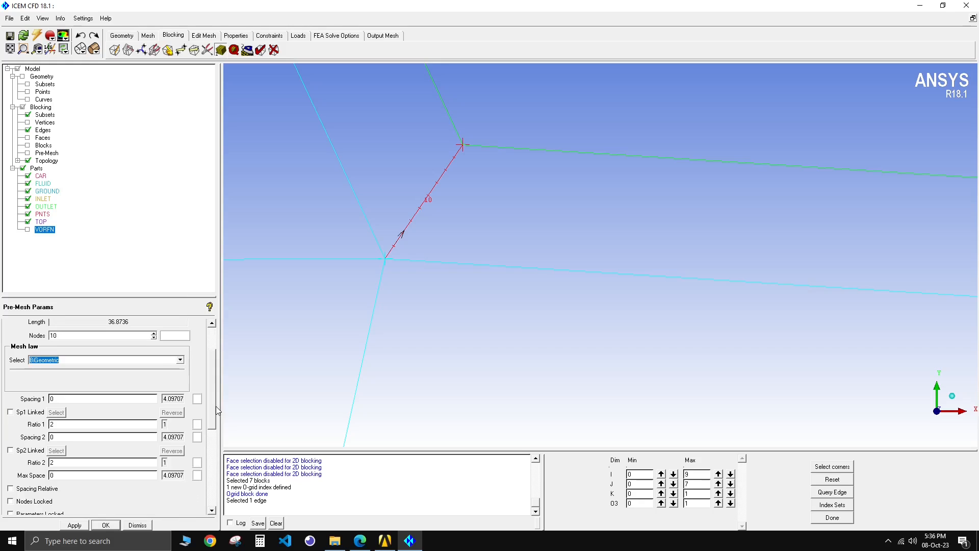
{"action": "scroll", "coordinate": [216, 405], "scroll_direction": "up", "scroll_amount": 1}
{"action": "double_click", "coordinate": [52, 406]}
{"action": "type", "text": "1"}
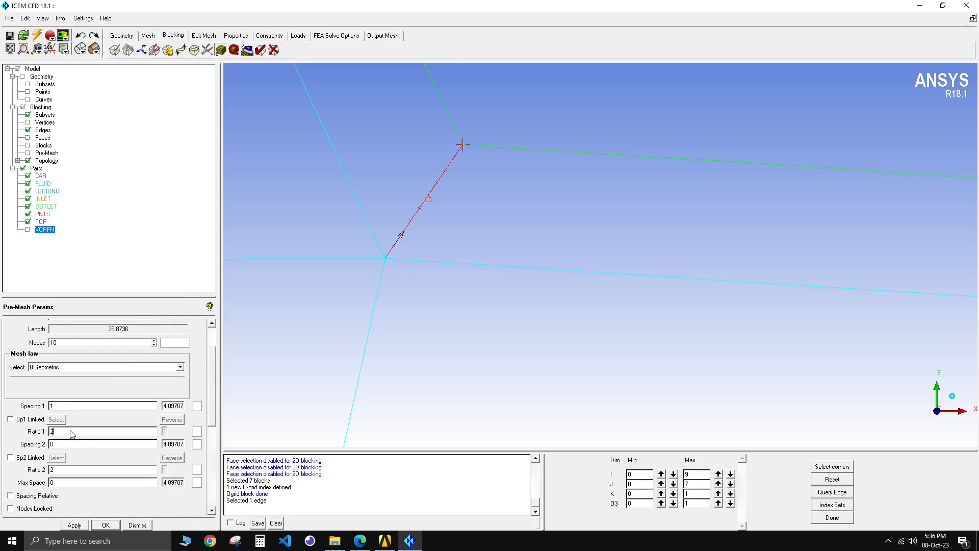
{"action": "left_click_drag", "start_coordinate": [75, 435], "coordinate": [41, 436]}
{"action": "type", "text": "1.2"}
{"action": "scroll", "coordinate": [291, 307], "scroll_direction": "up", "scroll_amount": 3}
{"action": "middle_click_drag", "start_coordinate": [290, 310], "coordinate": [411, 293]}
{"action": "scroll", "coordinate": [376, 324], "scroll_direction": "up", "scroll_amount": 3}
{"action": "middle_click_drag", "start_coordinate": [405, 260], "coordinate": [398, 295]}
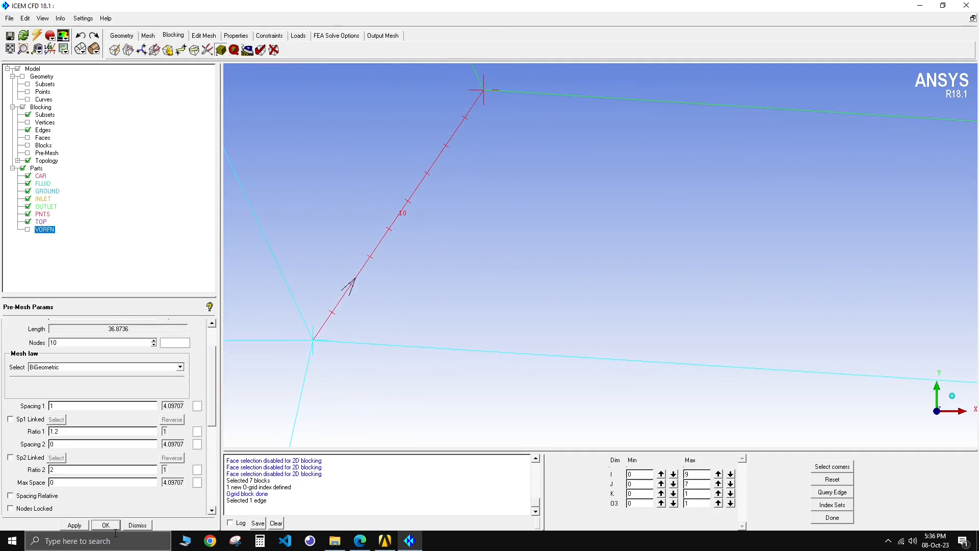
{"action": "left_click", "coordinate": [75, 525]}
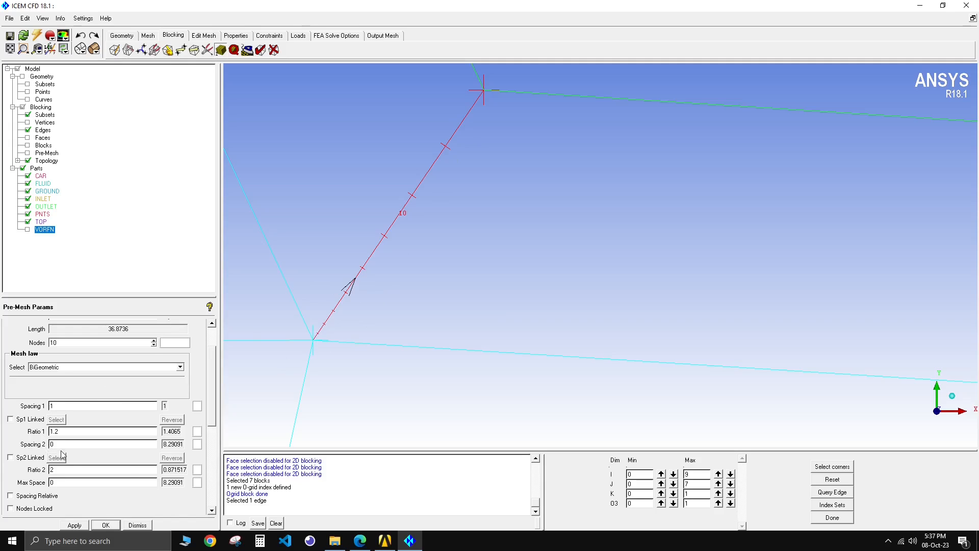
Change the O-grid edge's mesh law to Linear and lower the relative point density at the edge's start to near zero.
{"action": "left_click", "coordinate": [180, 367]}
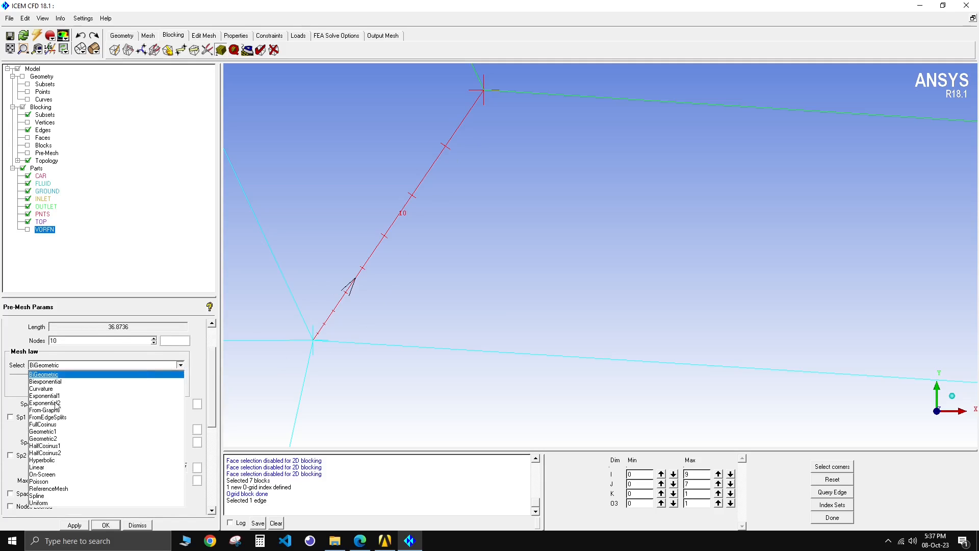
{"action": "left_click", "coordinate": [37, 467]}
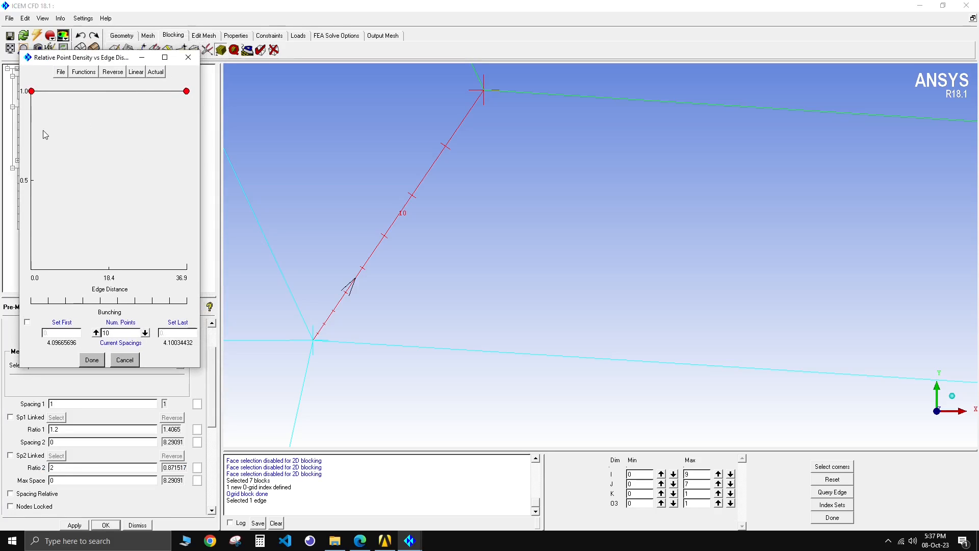
{"action": "left_click_drag", "start_coordinate": [31, 91], "coordinate": [32, 258]}
{"action": "left_click", "coordinate": [92, 361]}
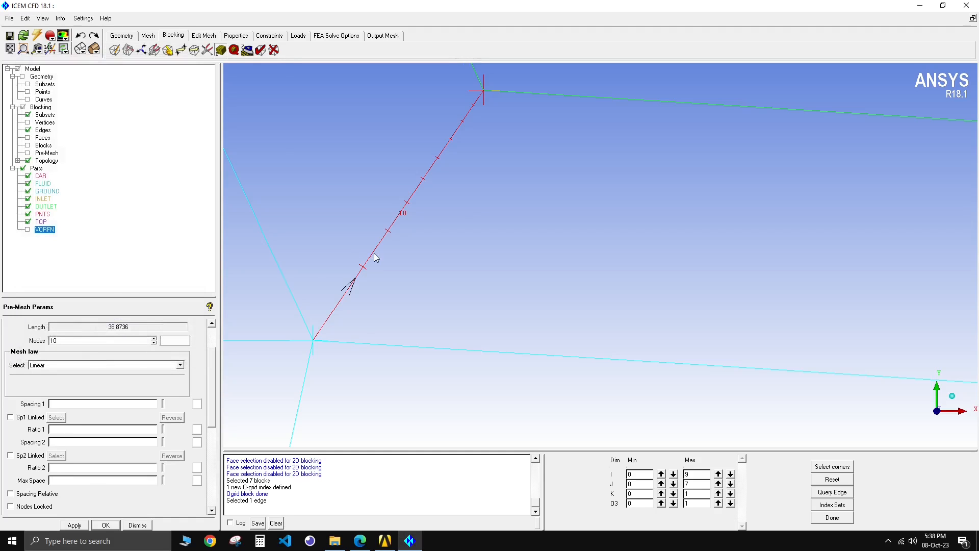
{"action": "scroll", "coordinate": [342, 308], "scroll_direction": "up", "scroll_amount": 6}
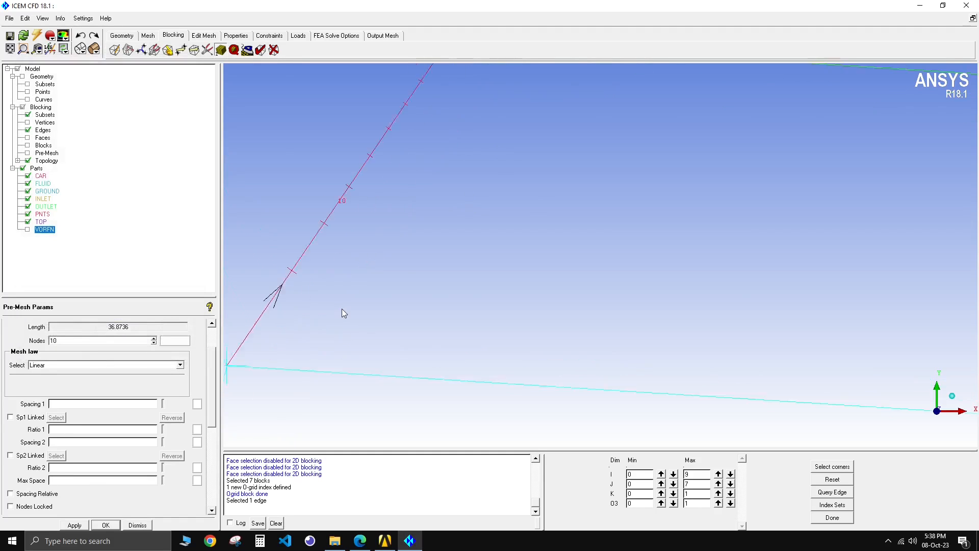
{"action": "middle_click_drag", "start_coordinate": [342, 308], "coordinate": [425, 320]}
{"action": "scroll", "coordinate": [412, 301], "scroll_direction": "down", "scroll_amount": 3}
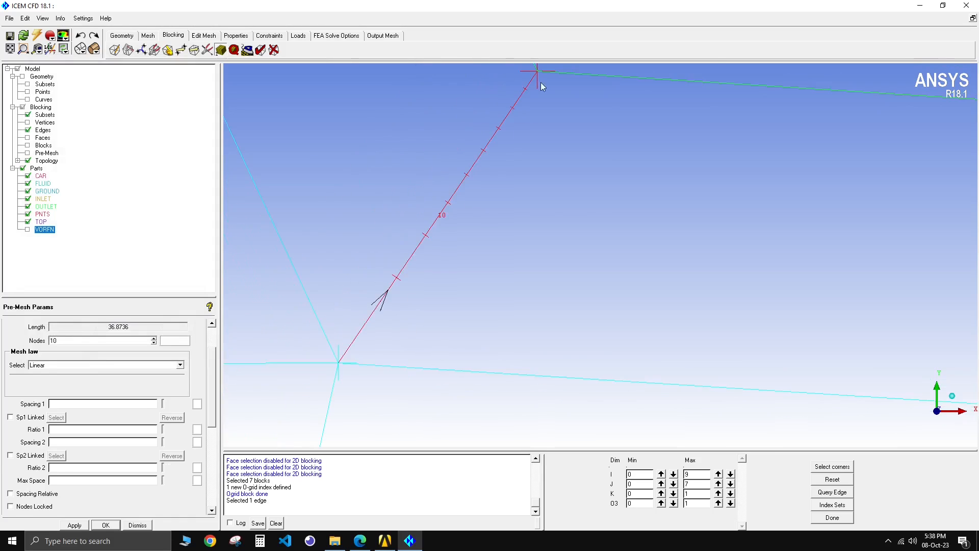
{"action": "left_click_drag", "start_coordinate": [211, 404], "coordinate": [210, 417]}
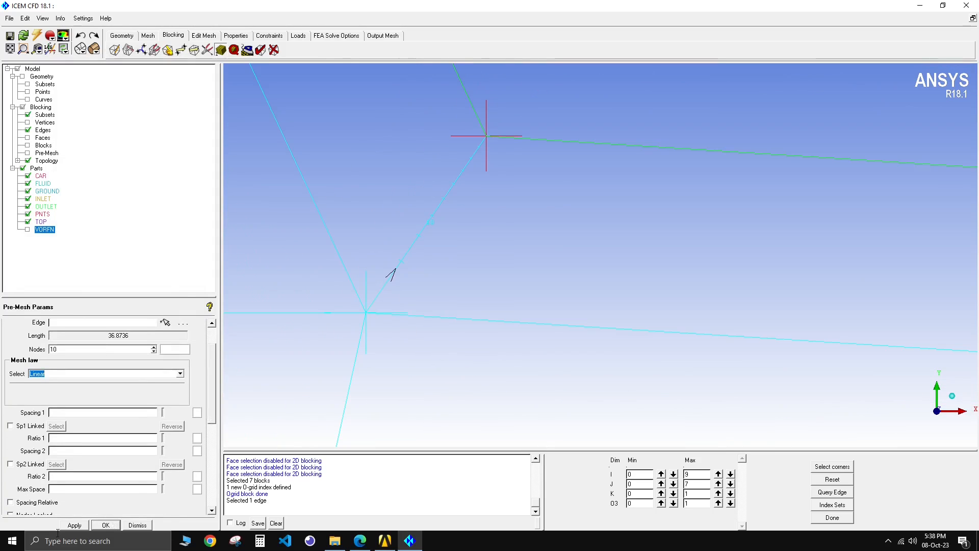
{"action": "left_click", "coordinate": [70, 526]}
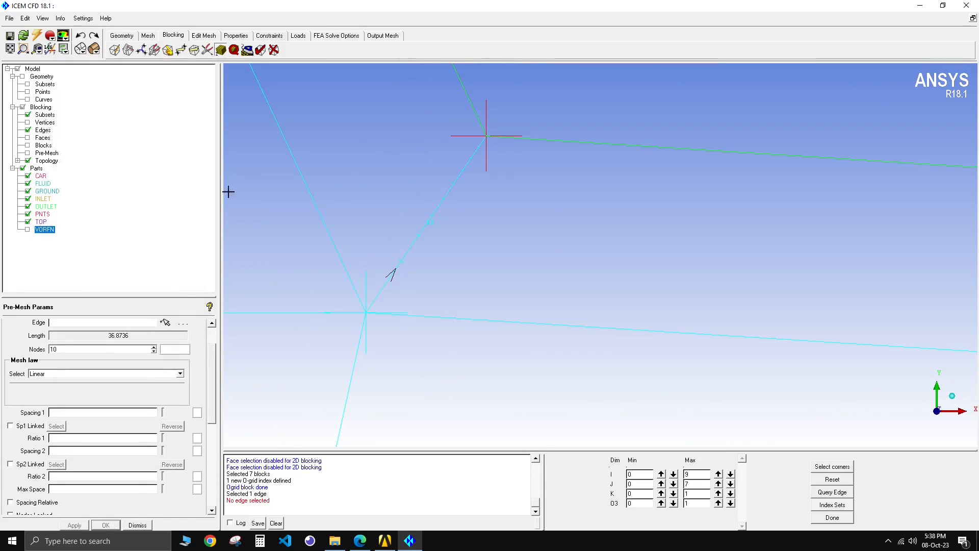
Display and recompute the pre-mesh, and examine the O-grid cell layers at the car's lower front corner.
{"action": "left_click", "coordinate": [27, 153]}
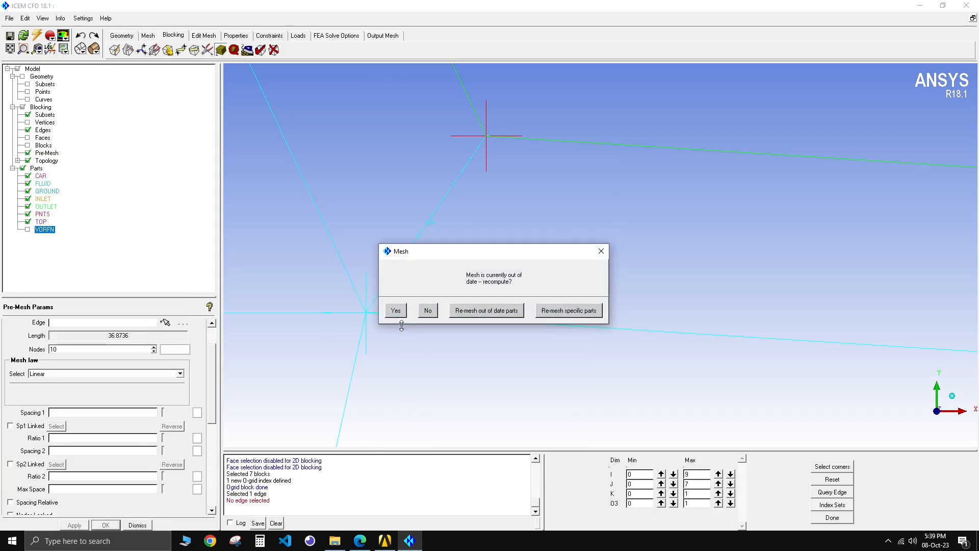
{"action": "left_click", "coordinate": [397, 311]}
{"action": "scroll", "coordinate": [431, 246], "scroll_direction": "down", "scroll_amount": 5}
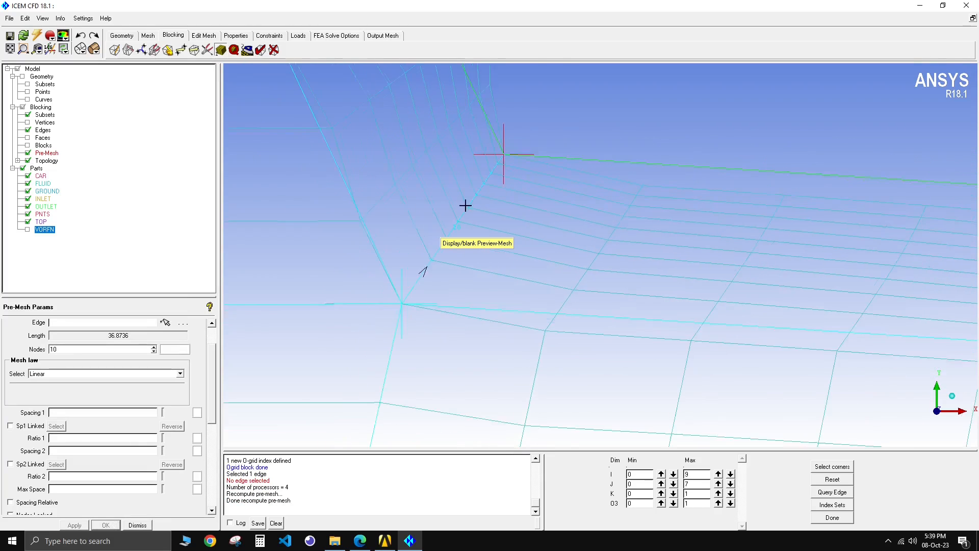
{"action": "scroll", "coordinate": [507, 199], "scroll_direction": "down", "scroll_amount": 5}
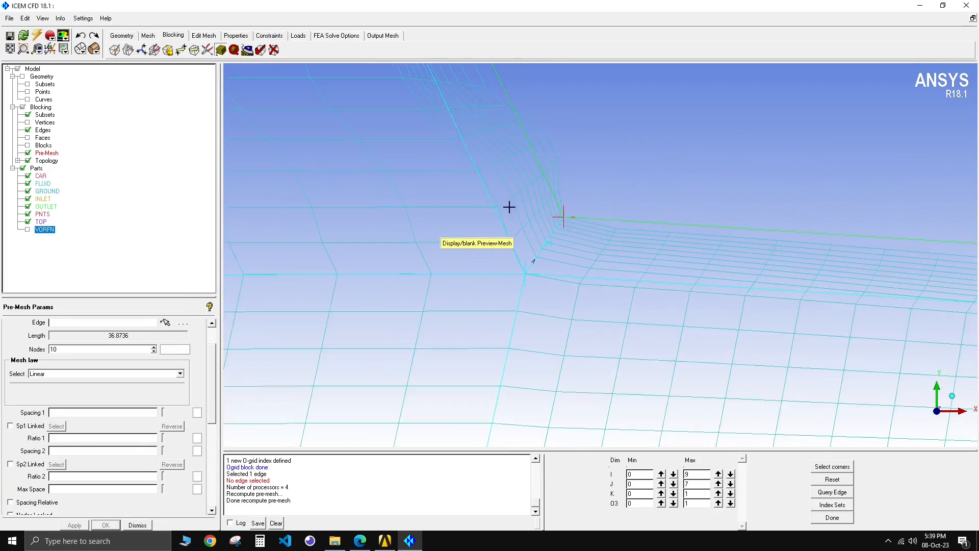
{"action": "scroll", "coordinate": [497, 206], "scroll_direction": "up", "scroll_amount": 5}
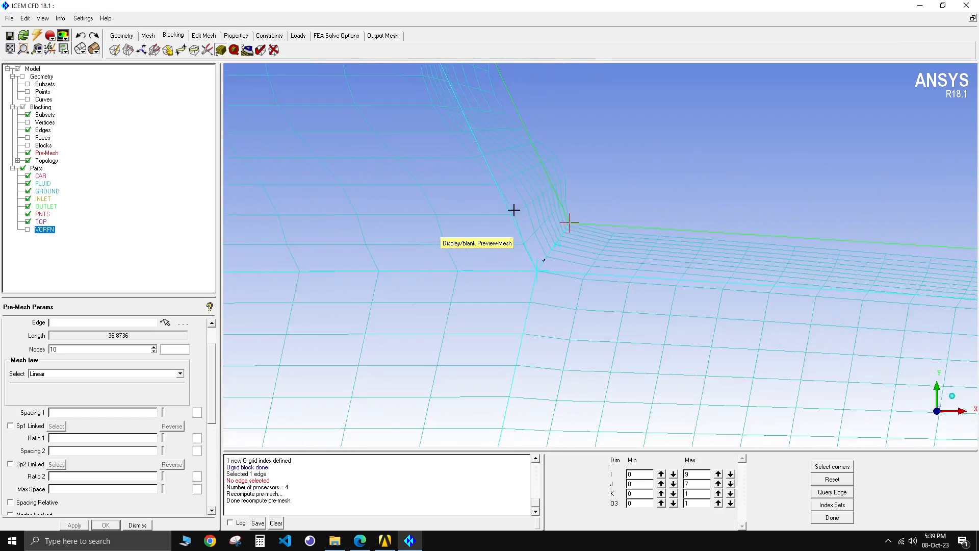
{"action": "scroll", "coordinate": [487, 265], "scroll_direction": "up", "scroll_amount": 5}
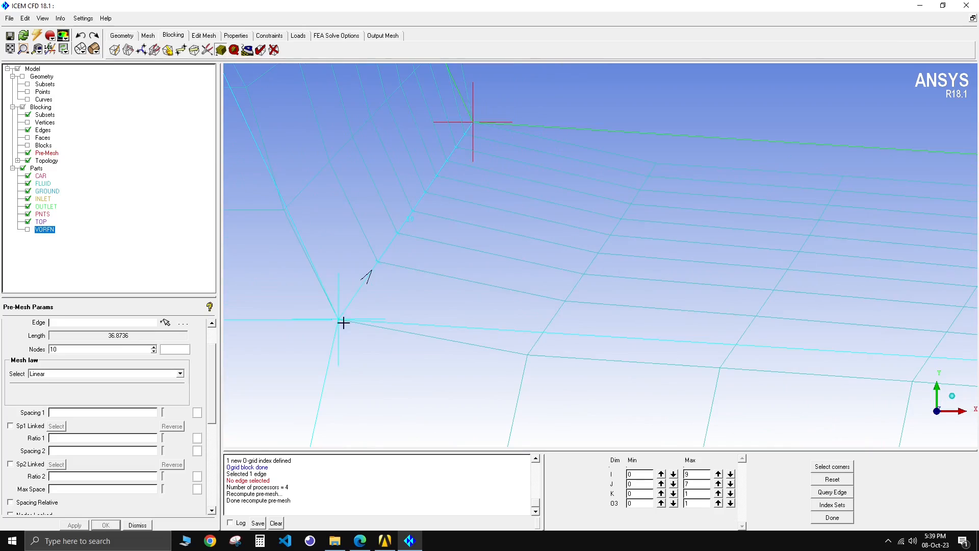
{"action": "scroll", "coordinate": [343, 321], "scroll_direction": "down", "scroll_amount": 4}
{"action": "scroll", "coordinate": [478, 327], "scroll_direction": "down", "scroll_amount": 5}
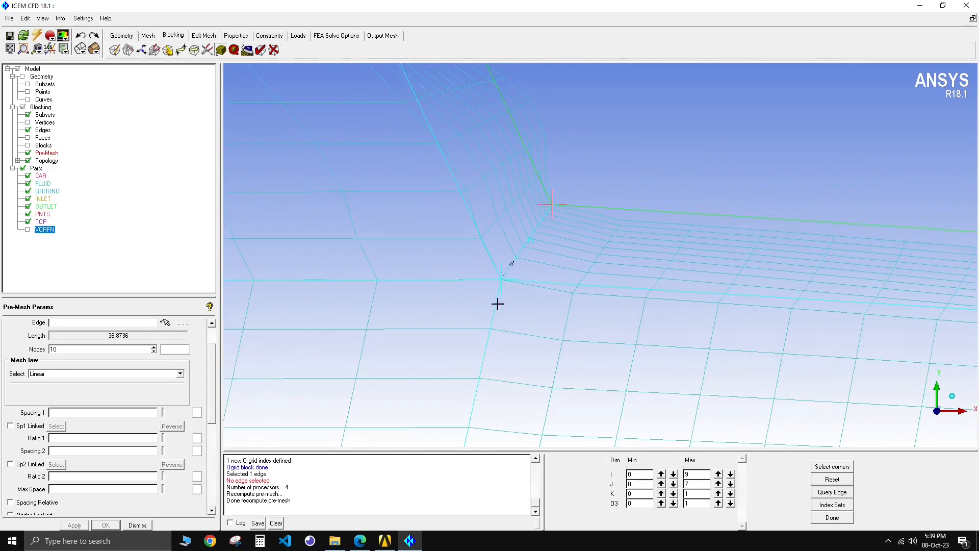
Enable linked bunching with the O-grid edge at the car's lower front corner as reference edge, and apply it to all parallel edges.
{"action": "scroll", "coordinate": [102, 408], "scroll_direction": "down", "scroll_amount": 5}
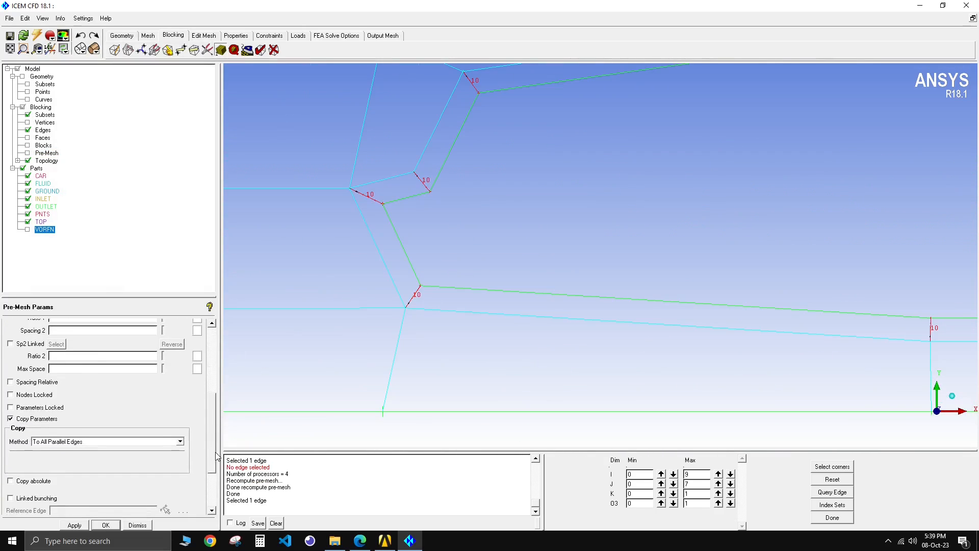
{"action": "left_click", "coordinate": [10, 418]}
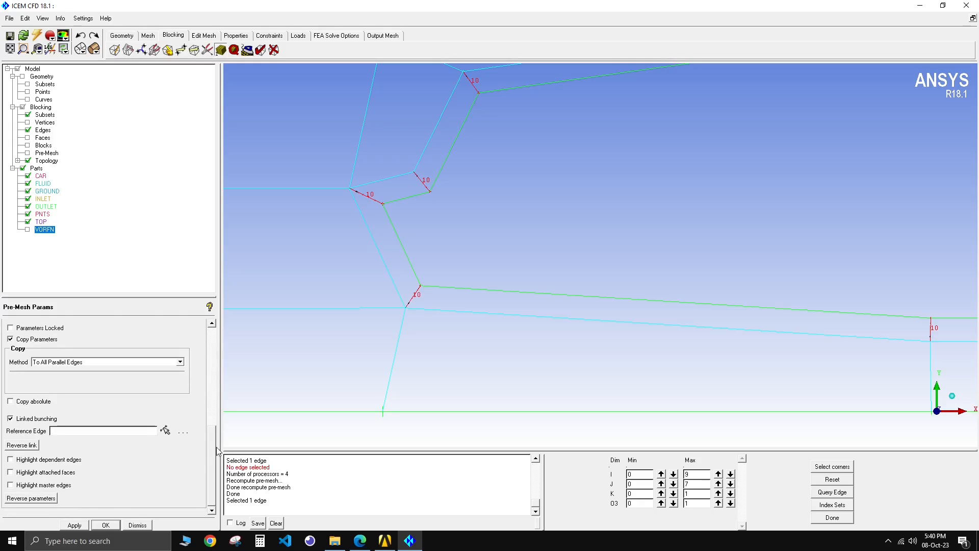
{"action": "left_click", "coordinate": [165, 430]}
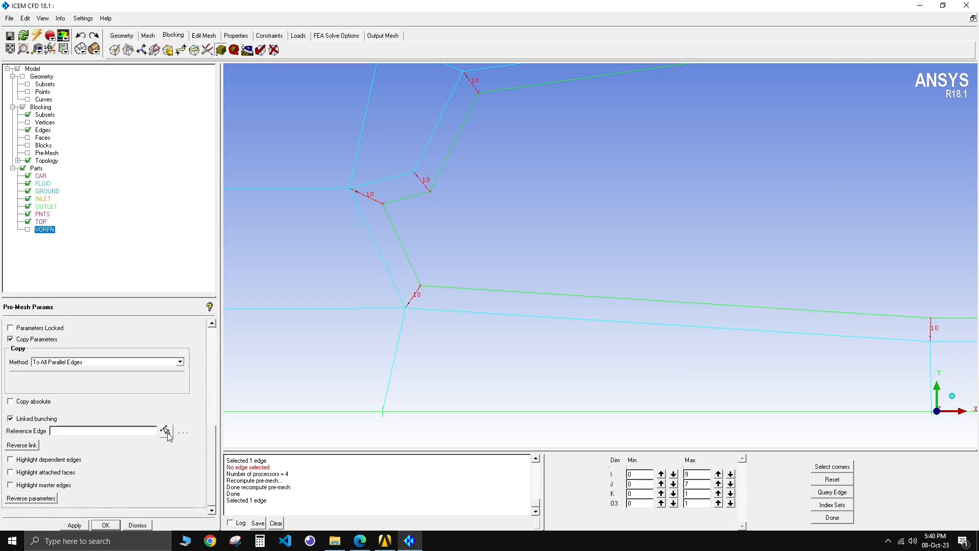
{"action": "left_click", "coordinate": [413, 295]}
{"action": "scroll", "coordinate": [396, 313], "scroll_direction": "down", "scroll_amount": 2}
{"action": "scroll", "coordinate": [390, 309], "scroll_direction": "up", "scroll_amount": 2}
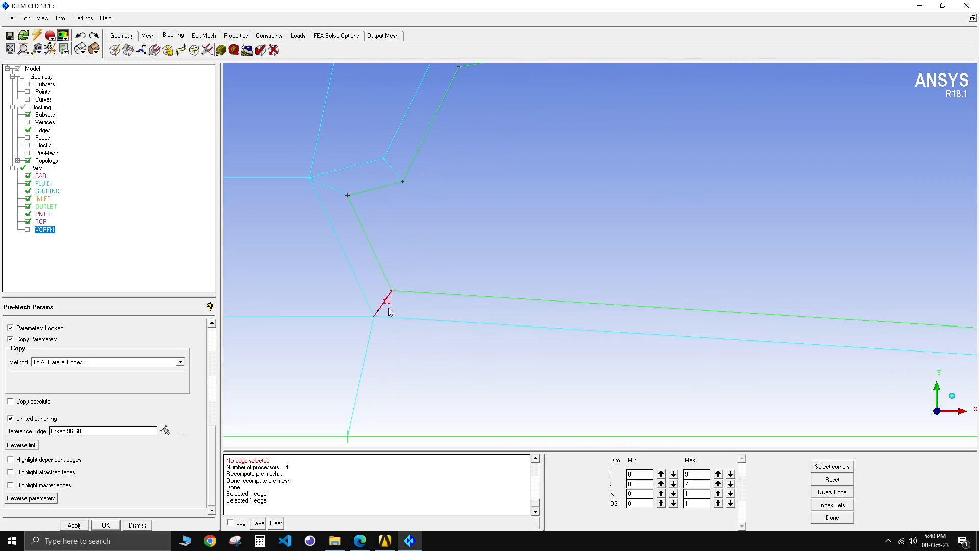
{"action": "scroll", "coordinate": [175, 467], "scroll_direction": "up", "scroll_amount": 3}
{"action": "left_click", "coordinate": [71, 525]}
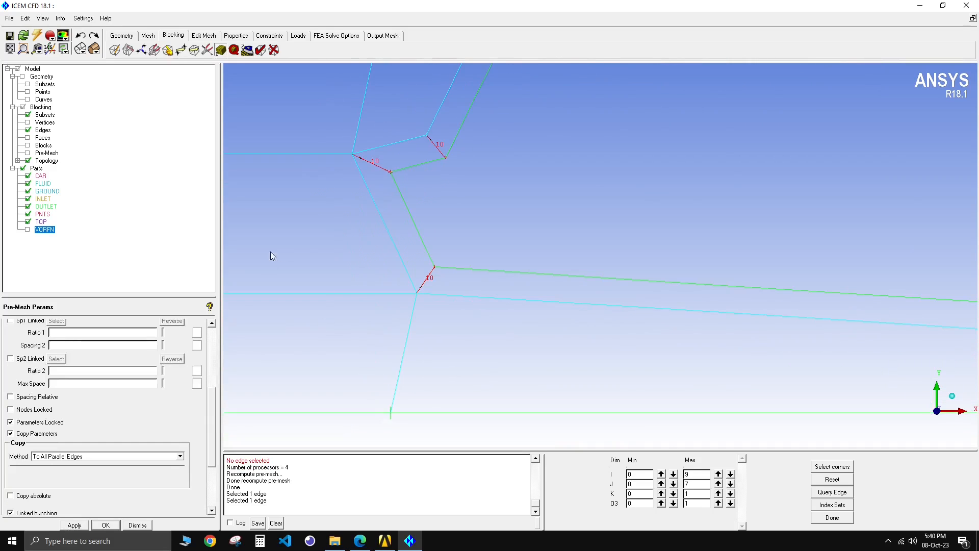
Examine the node distribution along the O-grid edges at the car's front corners.
{"action": "scroll", "coordinate": [416, 209], "scroll_direction": "down", "scroll_amount": 1}
{"action": "scroll", "coordinate": [377, 182], "scroll_direction": "up", "scroll_amount": 2}
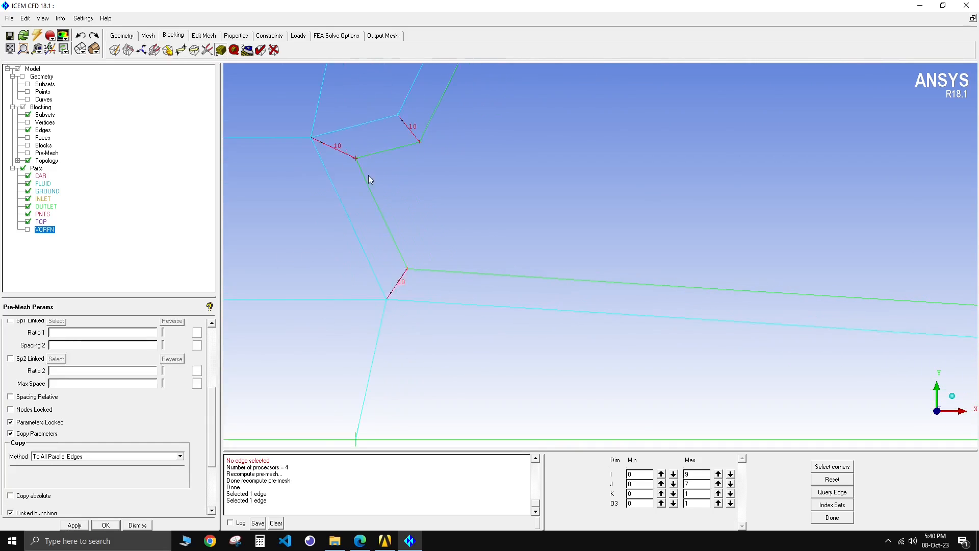
{"action": "middle_click_drag", "start_coordinate": [369, 176], "coordinate": [546, 261]}
{"action": "scroll", "coordinate": [545, 261], "scroll_direction": "up", "scroll_amount": 3}
{"action": "scroll", "coordinate": [475, 261], "scroll_direction": "up", "scroll_amount": 5}
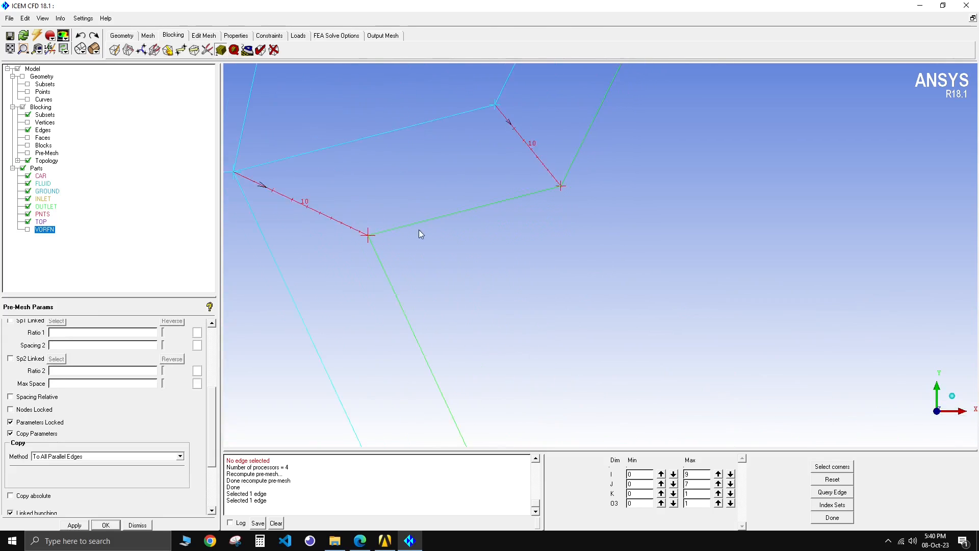
{"action": "middle_click_drag", "start_coordinate": [410, 235], "coordinate": [534, 218]}
{"action": "scroll", "coordinate": [534, 218], "scroll_direction": "up", "scroll_amount": 1}
{"action": "scroll", "coordinate": [536, 221], "scroll_direction": "up", "scroll_amount": 1}
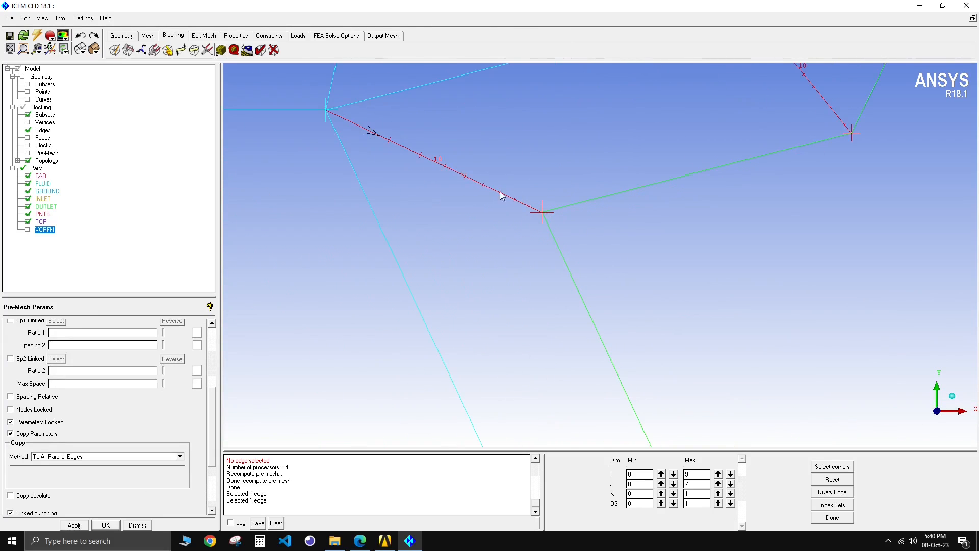
{"action": "scroll", "coordinate": [502, 196], "scroll_direction": "up", "scroll_amount": 2}
{"action": "scroll", "coordinate": [500, 223], "scroll_direction": "down", "scroll_amount": 6}
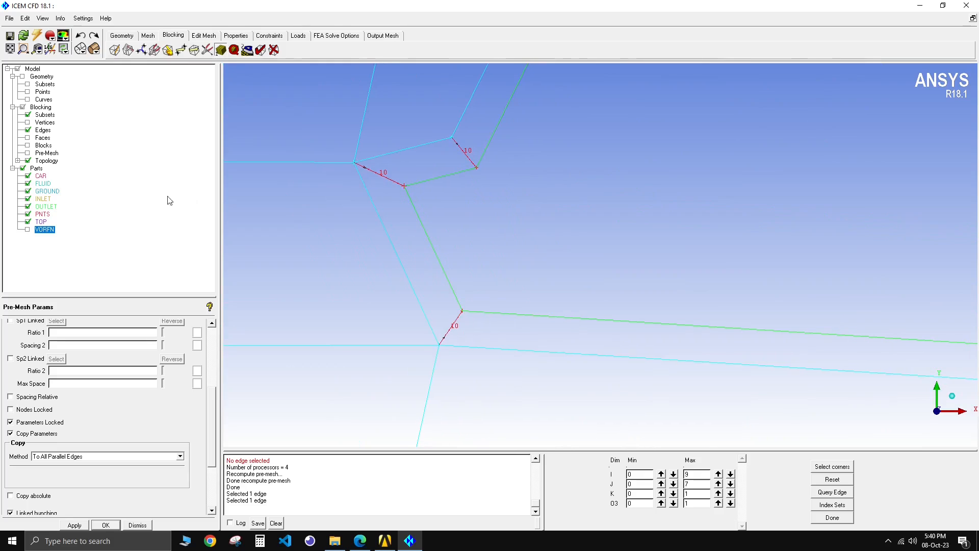
Display and recompute the pre-mesh, and examine the O-grid layers along the car's underside, hood and roof.
{"action": "left_click", "coordinate": [28, 153]}
{"action": "left_click", "coordinate": [395, 309]}
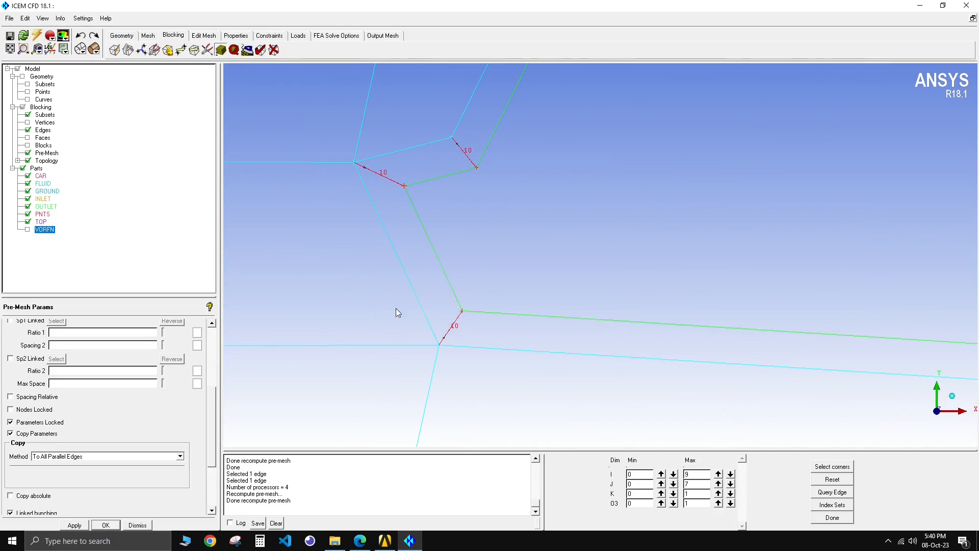
{"action": "scroll", "coordinate": [476, 200], "scroll_direction": "down", "scroll_amount": 4}
{"action": "middle_click_drag", "start_coordinate": [579, 165], "coordinate": [247, 255]}
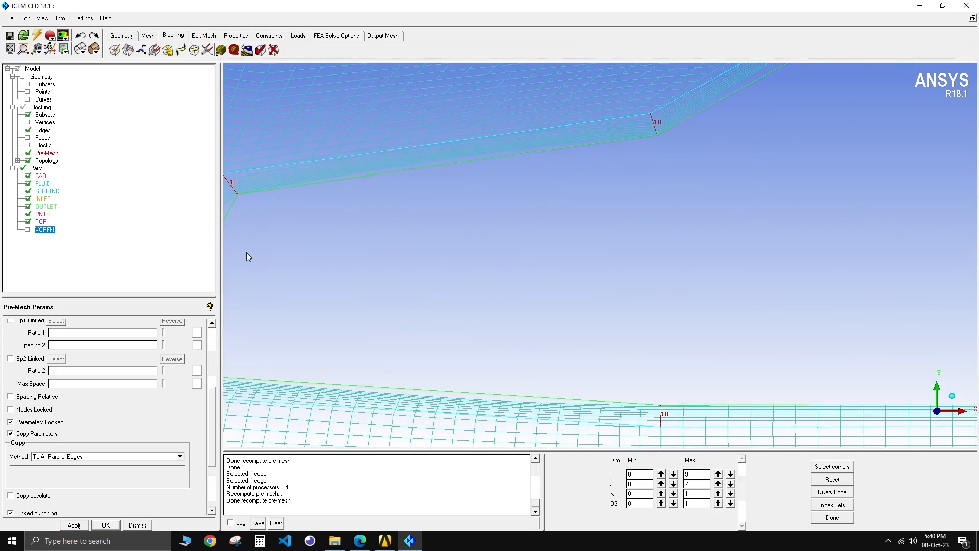
{"action": "middle_click_drag", "start_coordinate": [659, 224], "coordinate": [262, 347]}
{"action": "middle_click_drag", "start_coordinate": [621, 270], "coordinate": [314, 363]}
{"action": "scroll", "coordinate": [560, 163], "scroll_direction": "down", "scroll_amount": 5}
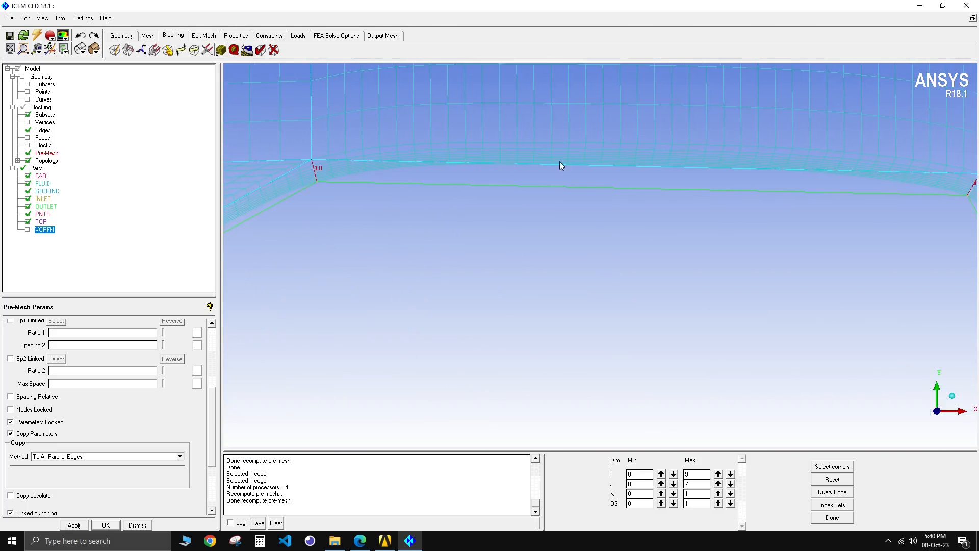
{"action": "scroll", "coordinate": [571, 176], "scroll_direction": "up", "scroll_amount": 3}
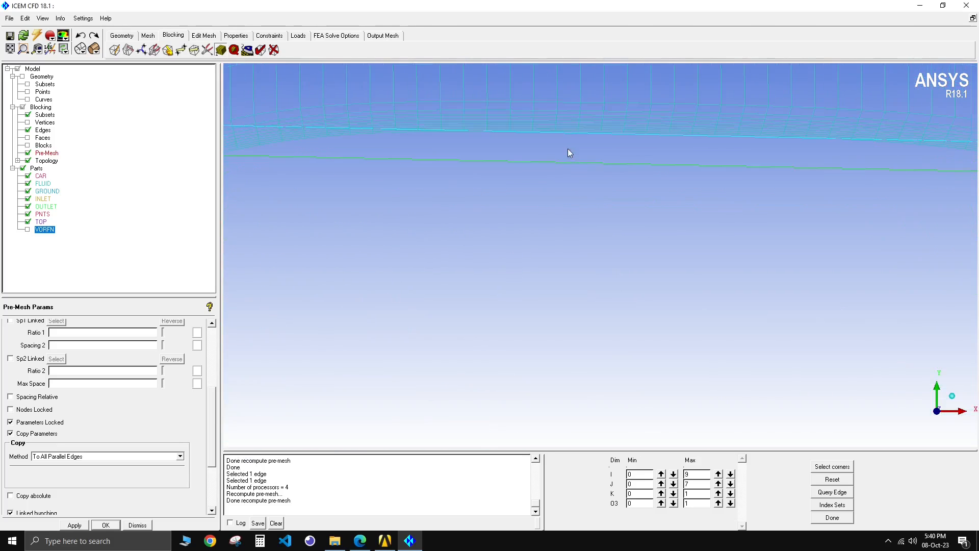
{"action": "scroll", "coordinate": [536, 204], "scroll_direction": "down", "scroll_amount": 4}
{"action": "middle_click_drag", "start_coordinate": [555, 407], "coordinate": [553, 204]}
{"action": "scroll", "coordinate": [549, 286], "scroll_direction": "down", "scroll_amount": 6}
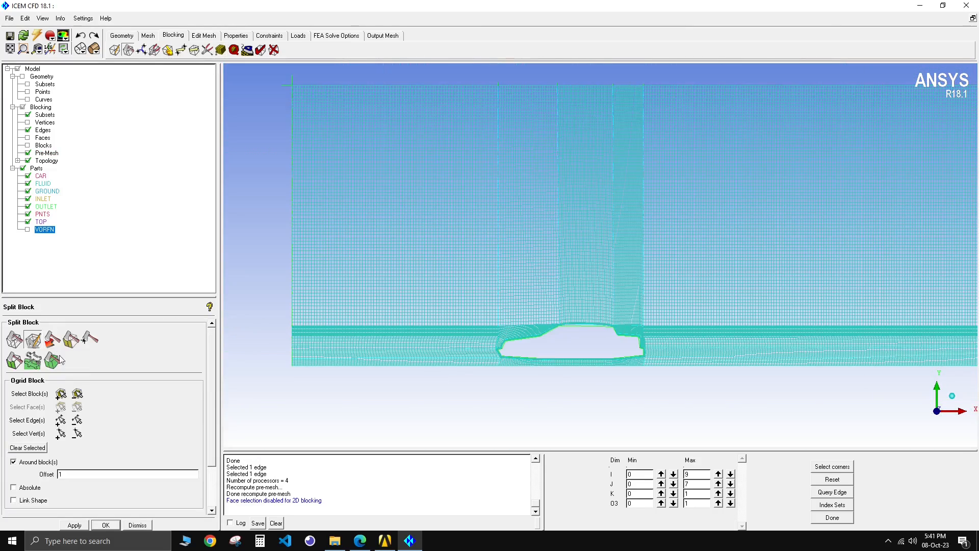
Split the blocks horizontally a short distance above the car's roof using the inlet edge, at a split value of about 0.15, and recompute the mesh.
{"action": "left_click", "coordinate": [14, 337]}
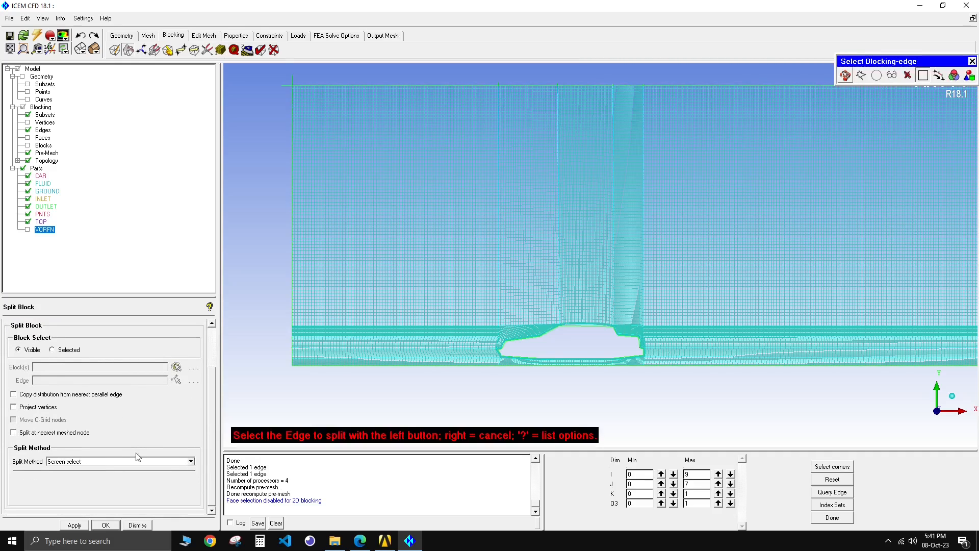
{"action": "scroll", "coordinate": [137, 456], "scroll_direction": "up", "scroll_amount": 3}
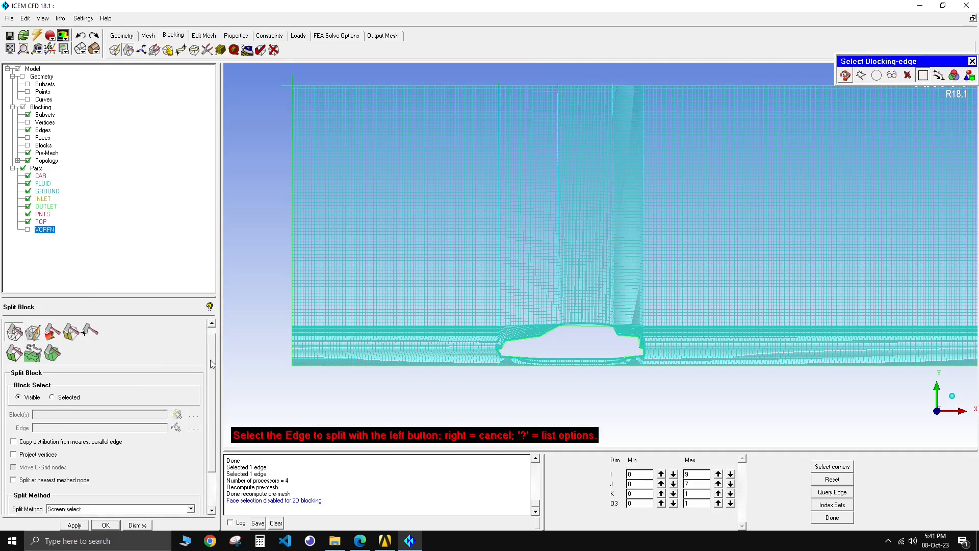
{"action": "left_click", "coordinate": [291, 291]}
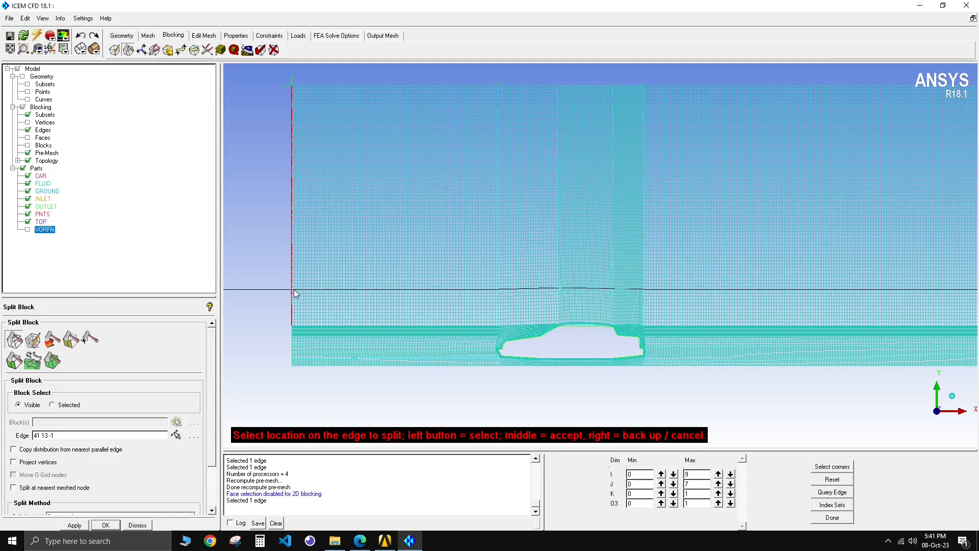
{"action": "middle_click", "coordinate": [464, 271]}
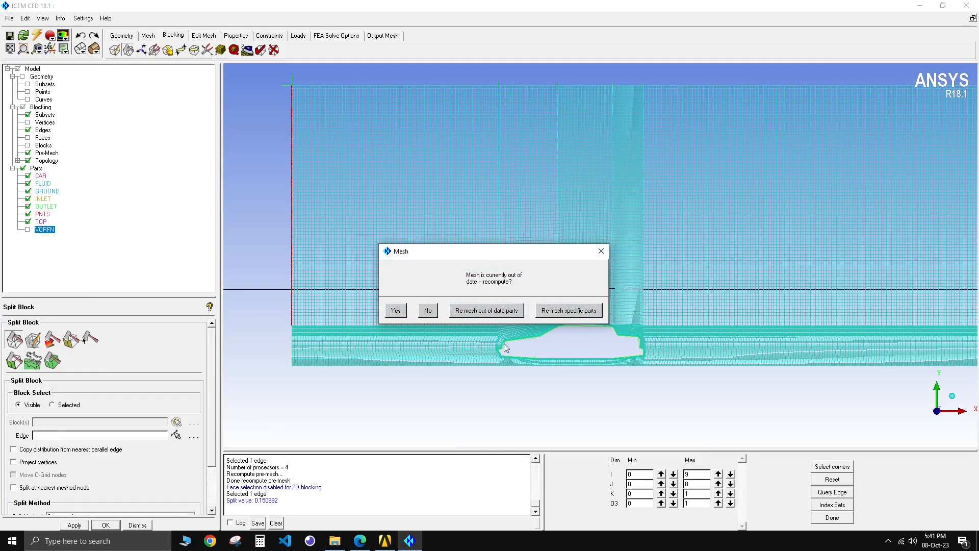
{"action": "left_click", "coordinate": [396, 311]}
{"action": "scroll", "coordinate": [558, 346], "scroll_direction": "up", "scroll_amount": 3}
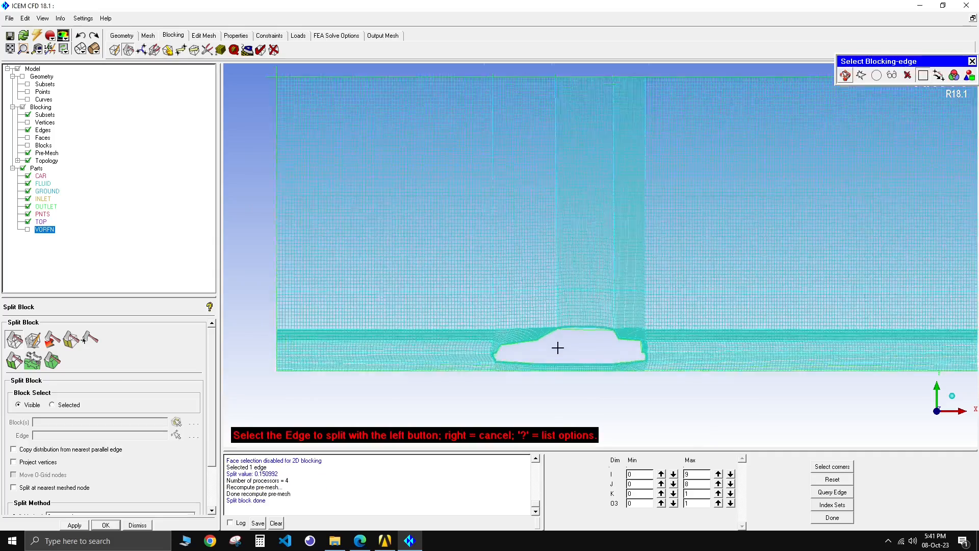
{"action": "scroll", "coordinate": [552, 377], "scroll_direction": "up", "scroll_amount": 1}
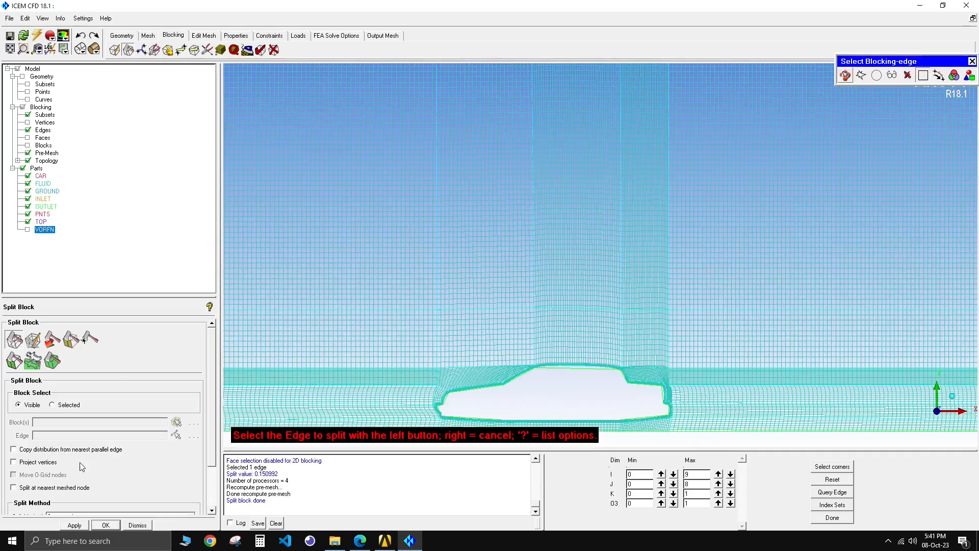
{"action": "left_click", "coordinate": [137, 525]}
Hide the pre-mesh and set 30 nodes on the vertical edge above the car's front, between the roof-level line and the new split.
{"action": "middle_click_drag", "start_coordinate": [545, 402], "coordinate": [618, 362]}
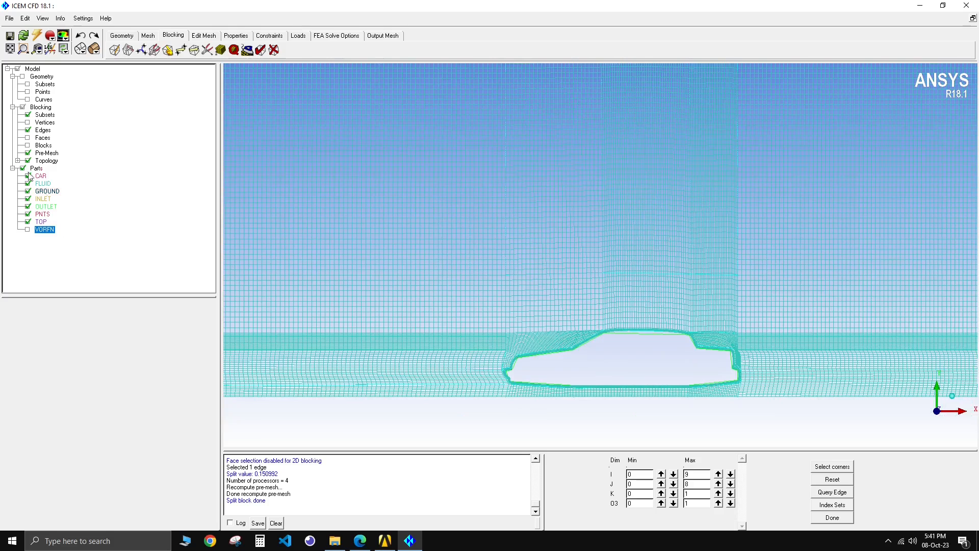
{"action": "left_click", "coordinate": [28, 153]}
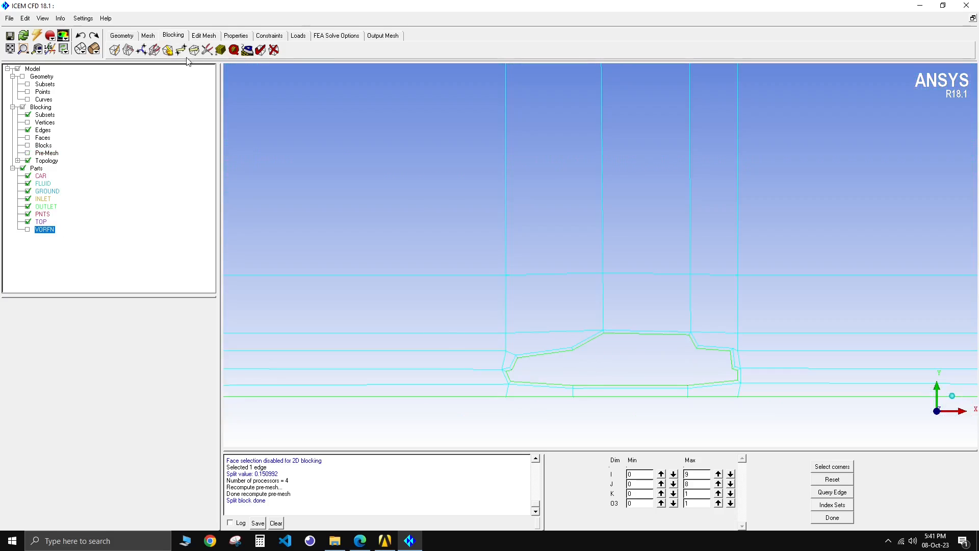
{"action": "left_click", "coordinate": [220, 50]}
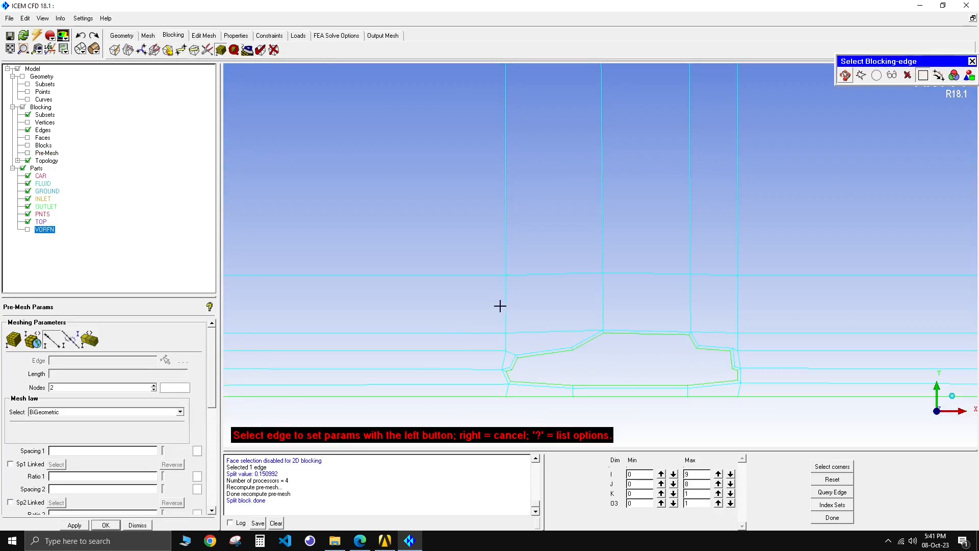
{"action": "mouse_move", "coordinate": [213, 382]}
{"action": "left_mouse_down"}
{"action": "mouse_move", "coordinate": [198, 450]}
{"action": "mouse_move", "coordinate": [200, 387]}
{"action": "left_mouse_up"}
{"action": "left_click", "coordinate": [505, 302]}
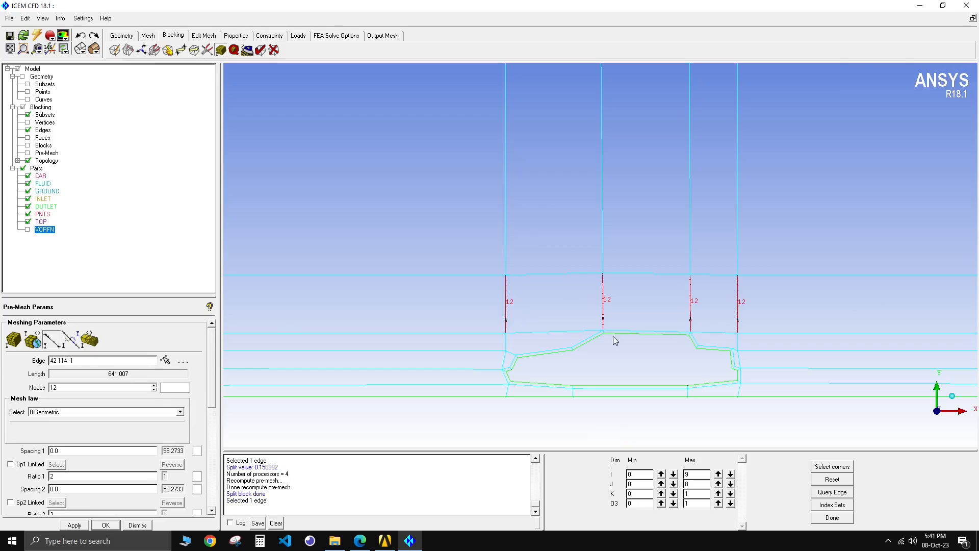
{"action": "left_click_drag", "start_coordinate": [60, 386], "coordinate": [44, 388]}
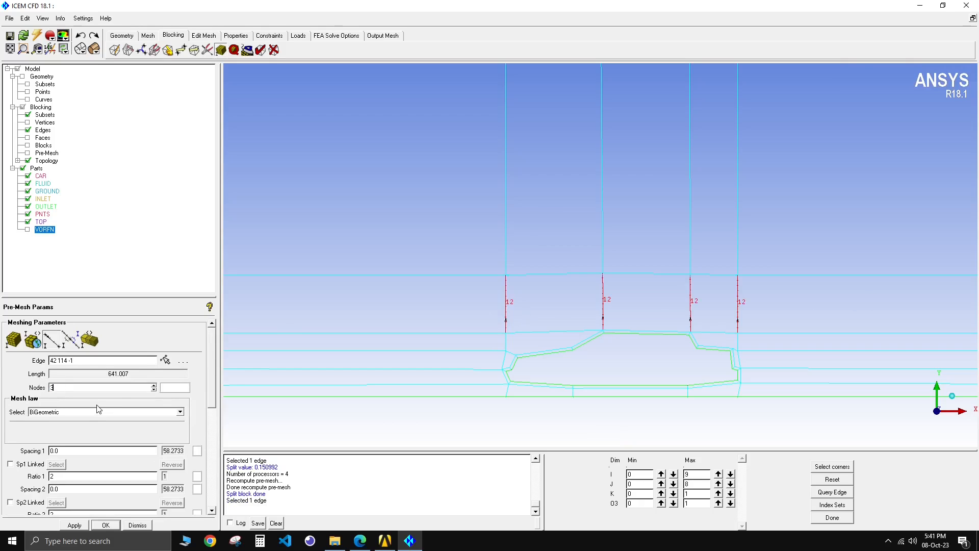
{"action": "type", "text": "30"}
{"action": "key", "text": "Return"}
{"action": "scroll", "coordinate": [498, 347], "scroll_direction": "up", "scroll_amount": 5}
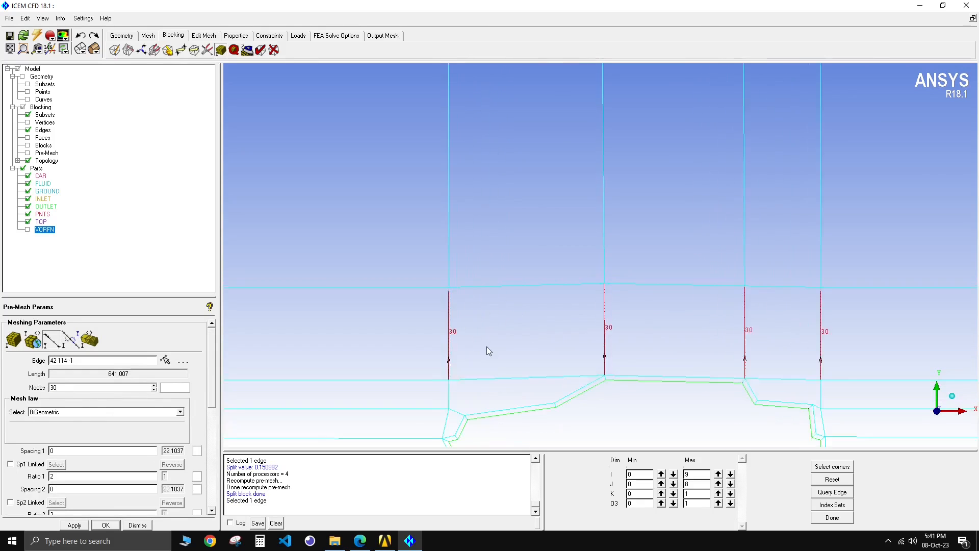
{"action": "scroll", "coordinate": [526, 275], "scroll_direction": "up", "scroll_amount": 3}
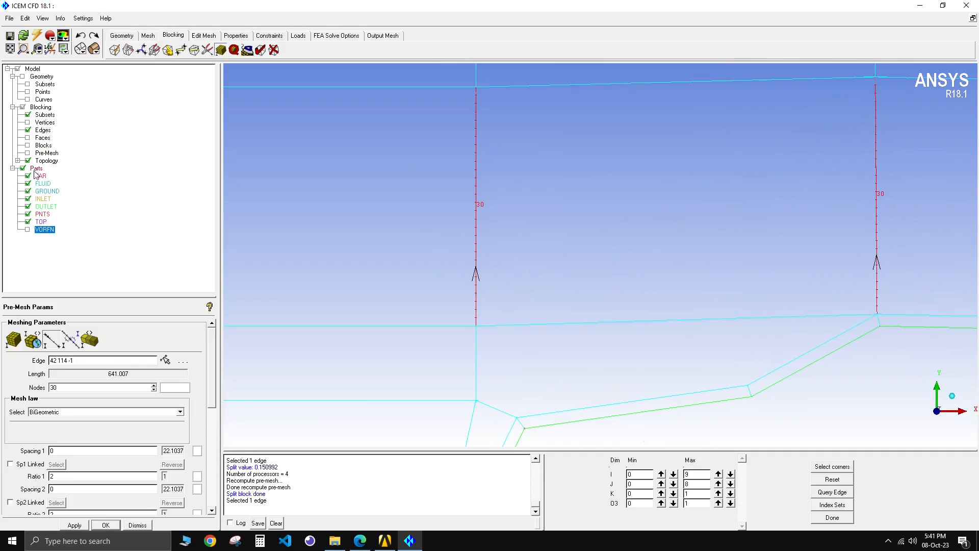
Display and recompute the pre-mesh, and examine the cell size transition above the car's hood and roof.
{"action": "left_click", "coordinate": [28, 153]}
{"action": "left_click", "coordinate": [396, 308]}
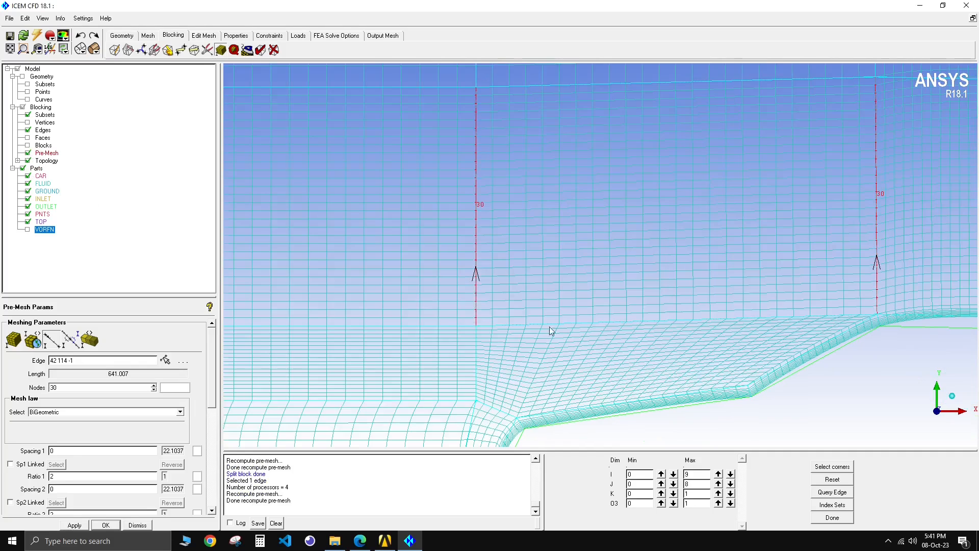
{"action": "middle_click_drag", "start_coordinate": [547, 348], "coordinate": [305, 289]}
{"action": "middle_click_drag", "start_coordinate": [646, 259], "coordinate": [556, 339]}
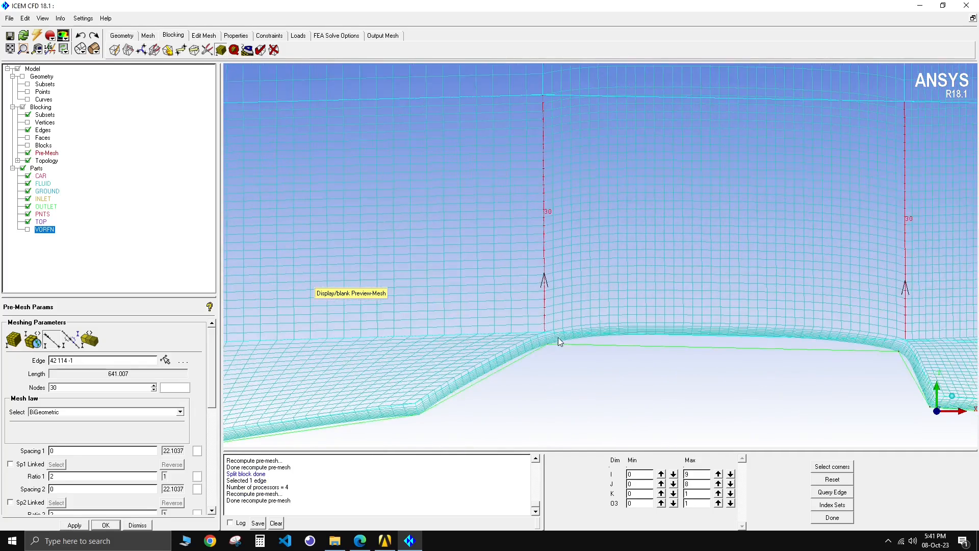
{"action": "right_click_drag", "start_coordinate": [556, 339], "coordinate": [555, 351]}
{"action": "scroll", "coordinate": [530, 330], "scroll_direction": "down", "scroll_amount": 8}
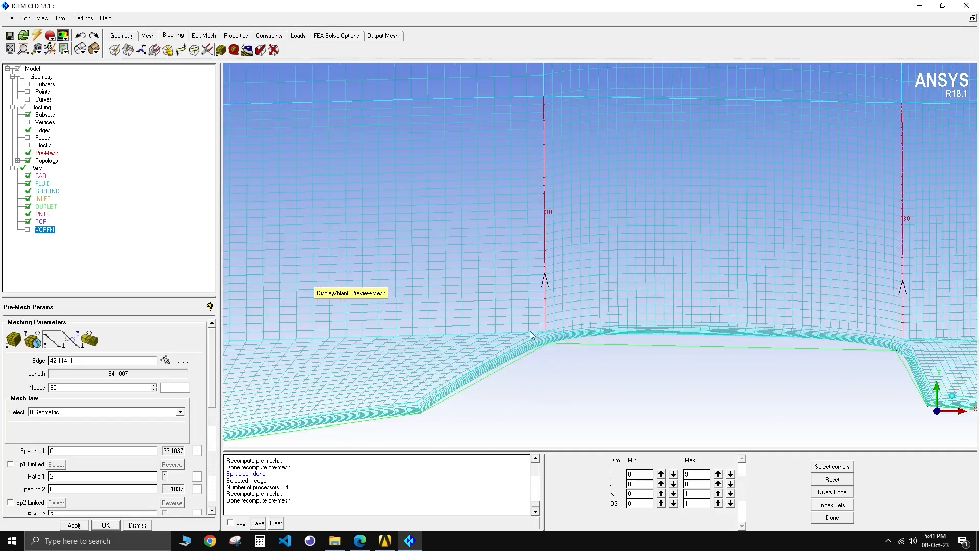
{"action": "middle_click_drag", "start_coordinate": [368, 248], "coordinate": [544, 280]}
{"action": "scroll", "coordinate": [504, 307], "scroll_direction": "up", "scroll_amount": 1}
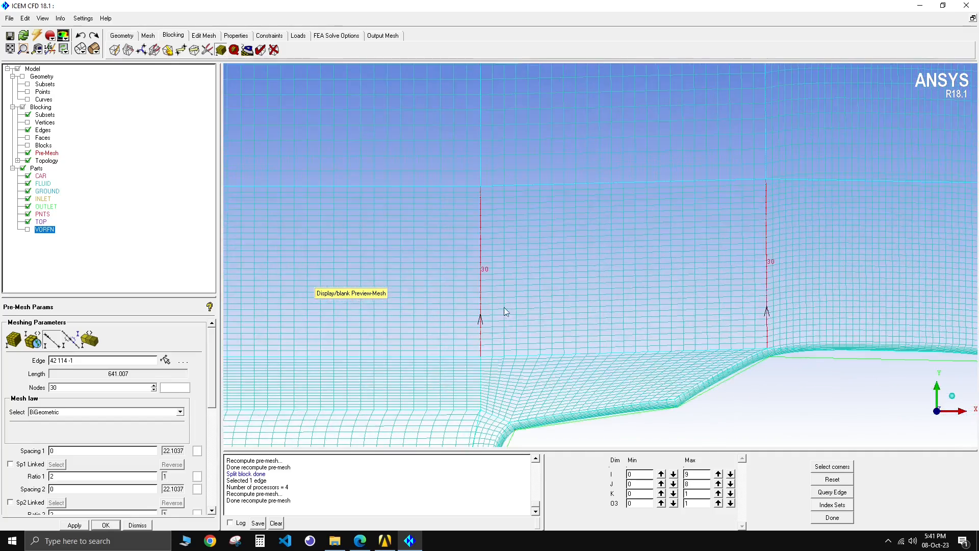
{"action": "middle_click_drag", "start_coordinate": [487, 347], "coordinate": [504, 319]}
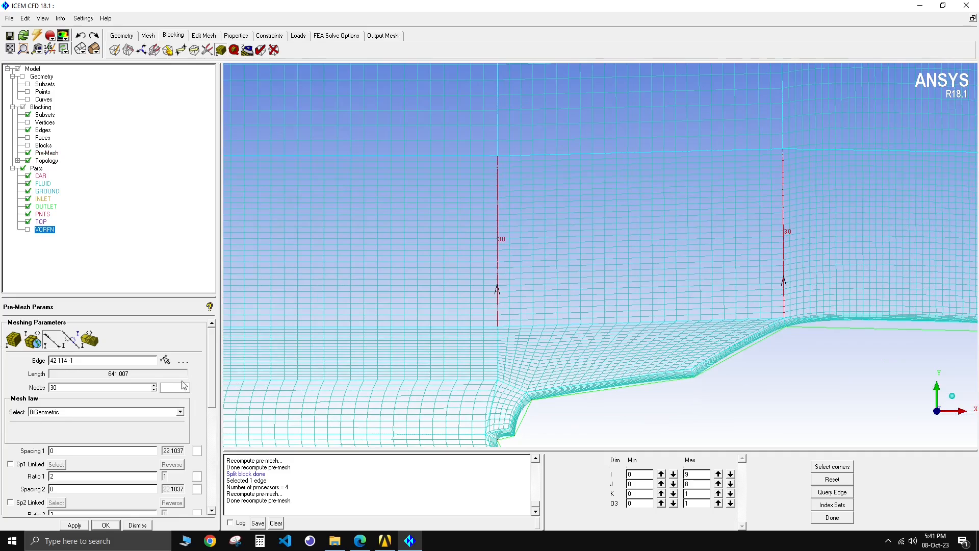
Enable linked bunching for the vertical edge above the car's front and pick that edge as the reference edge.
{"action": "scroll", "coordinate": [299, 414], "scroll_direction": "up", "scroll_amount": 1}
{"action": "left_click_drag", "start_coordinate": [214, 393], "coordinate": [200, 498]}
{"action": "left_click", "coordinate": [10, 418]}
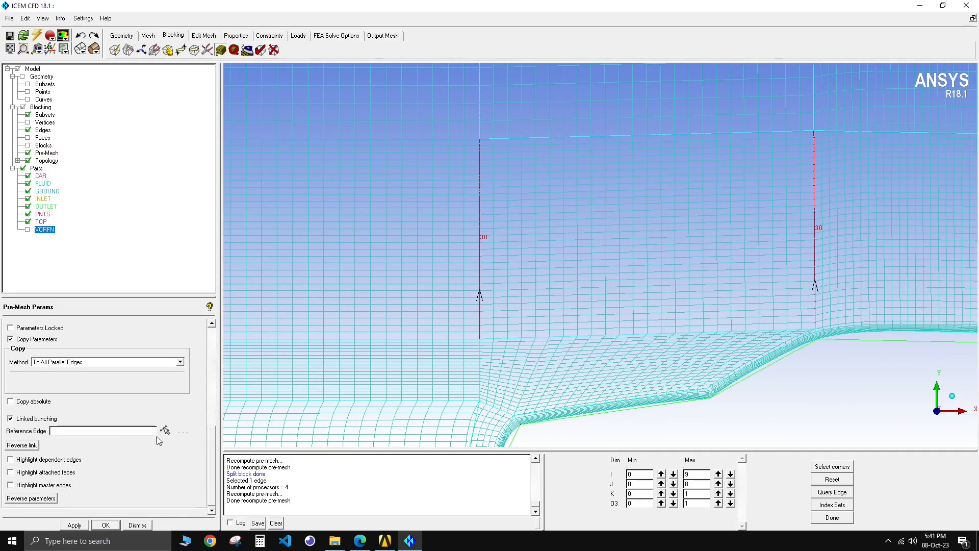
{"action": "left_click", "coordinate": [165, 430]}
{"action": "left_click", "coordinate": [482, 271]}
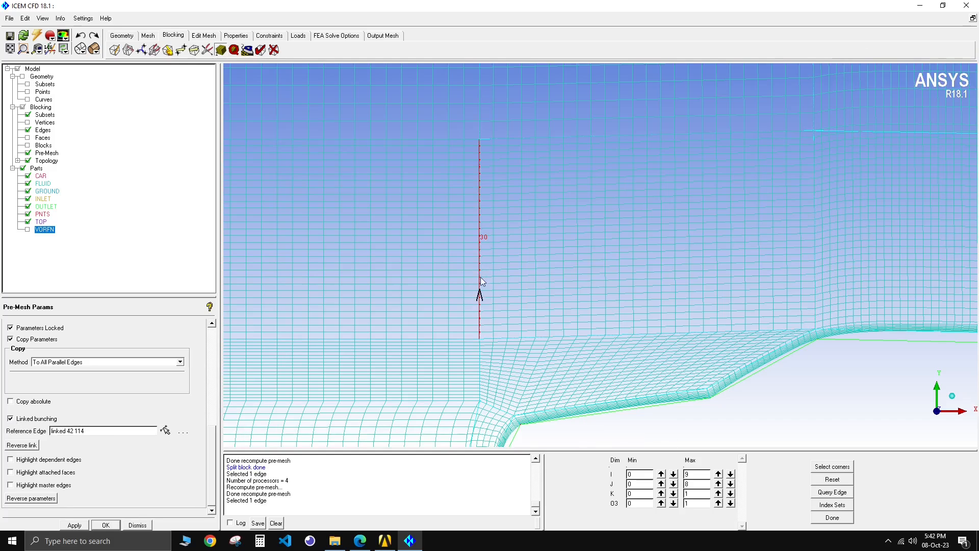
{"action": "scroll", "coordinate": [479, 283], "scroll_direction": "up", "scroll_amount": 1}
Give the vertical edge above the car's front a Linear node distribution, lowering relative density to about 0.42 at its upper end, and recompute the pre-mesh.
{"action": "left_click", "coordinate": [28, 153]}
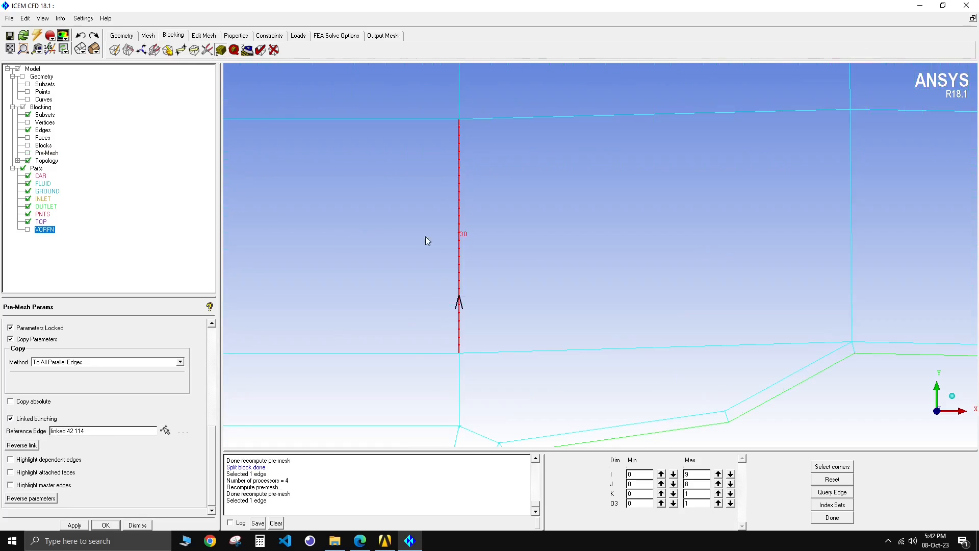
{"action": "scroll", "coordinate": [209, 433], "scroll_direction": "up", "scroll_amount": 10}
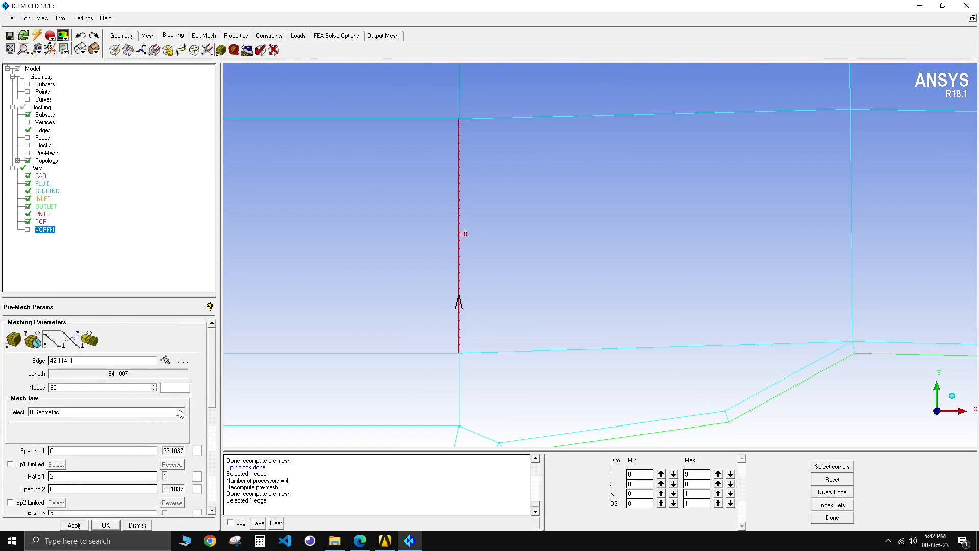
{"action": "left_click", "coordinate": [180, 413]}
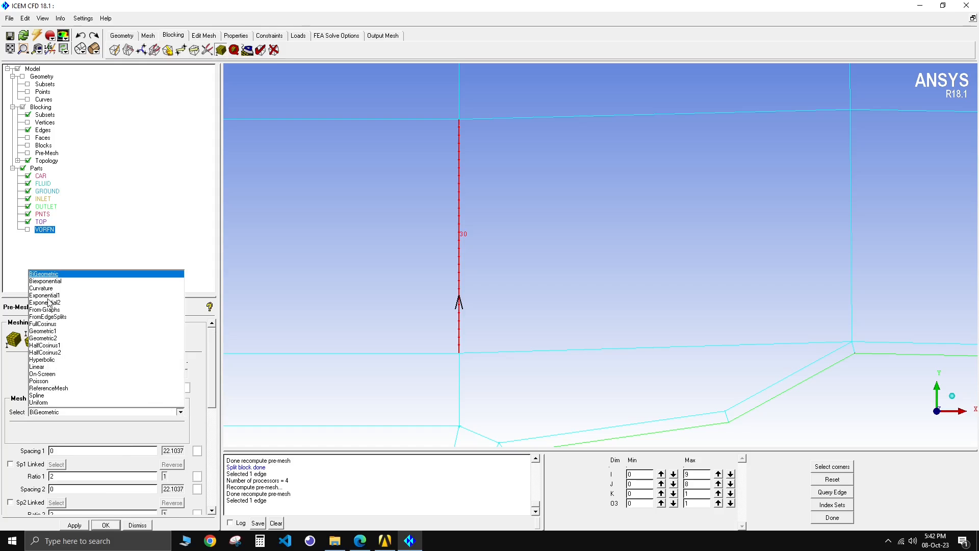
{"action": "left_click", "coordinate": [49, 373]}
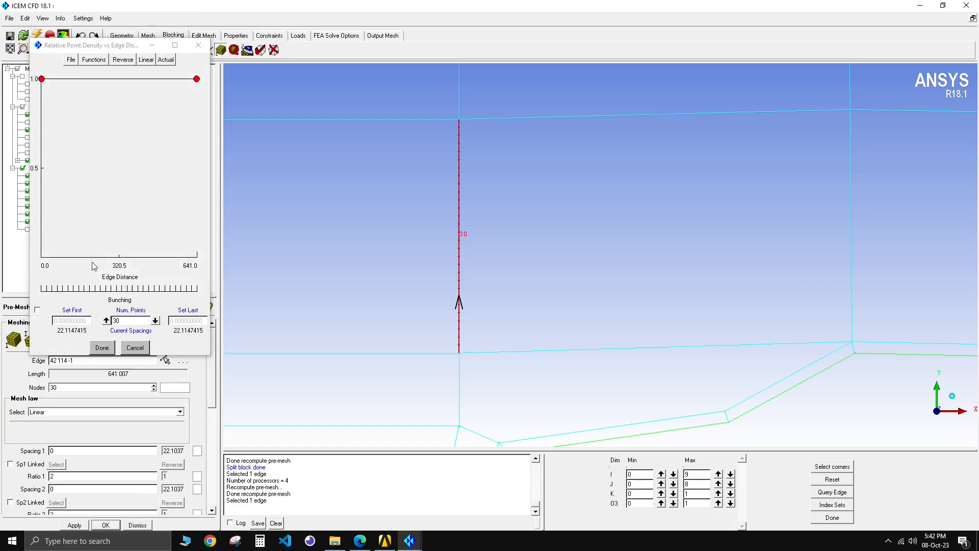
{"action": "mouse_move", "coordinate": [42, 79]}
{"action": "left_mouse_down"}
{"action": "mouse_move", "coordinate": [41, 139]}
{"action": "mouse_move", "coordinate": [41, 71]}
{"action": "left_mouse_up"}
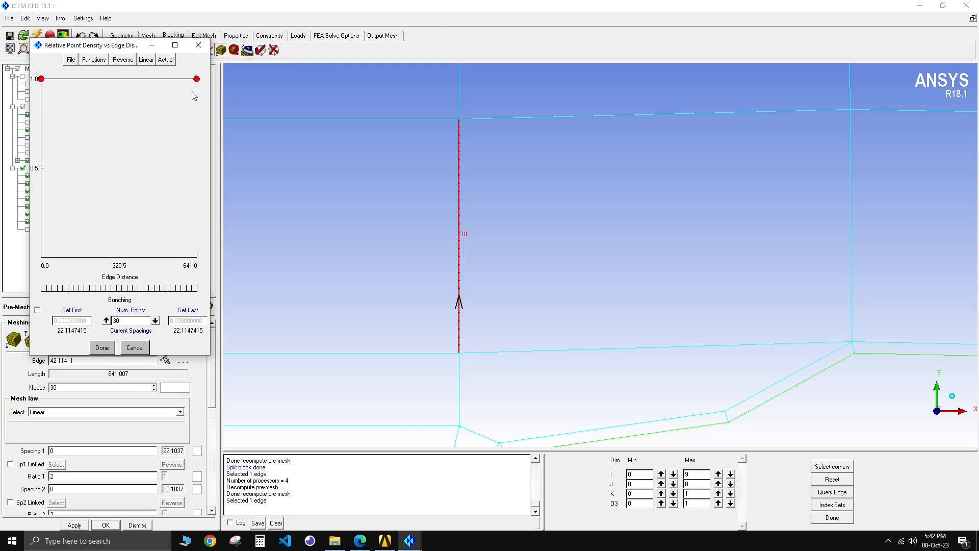
{"action": "left_click_drag", "start_coordinate": [196, 79], "coordinate": [205, 183]}
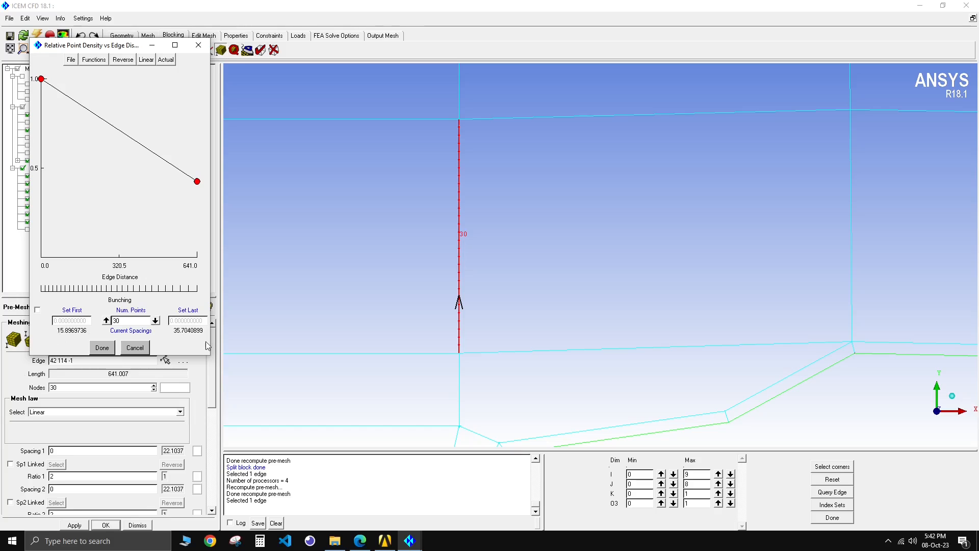
{"action": "left_click", "coordinate": [102, 347]}
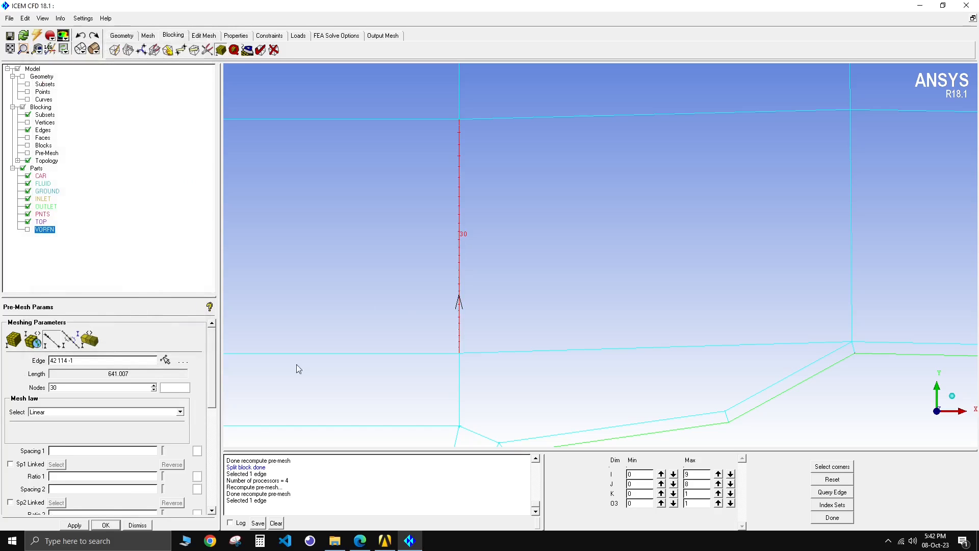
{"action": "left_click", "coordinate": [86, 526]}
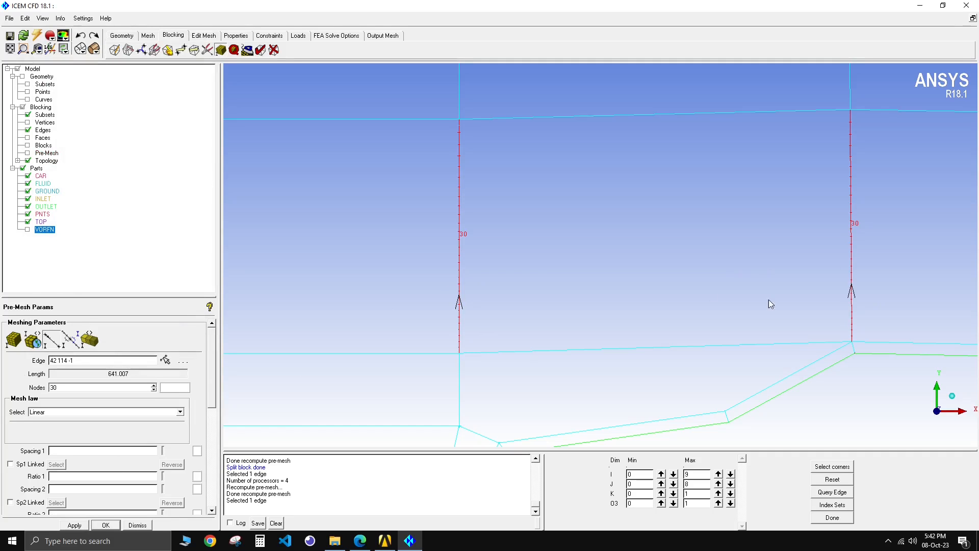
{"action": "left_click", "coordinate": [28, 153]}
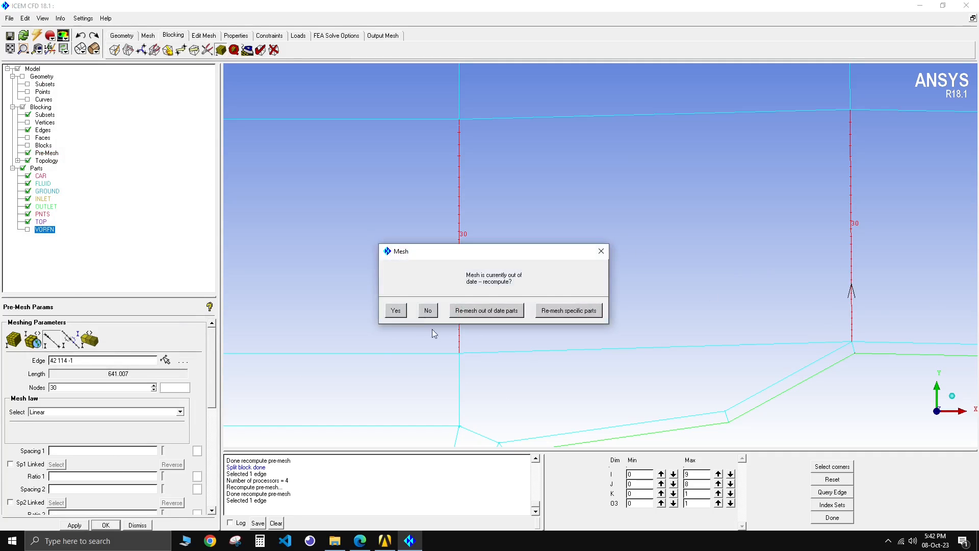
{"action": "left_click", "coordinate": [386, 312]}
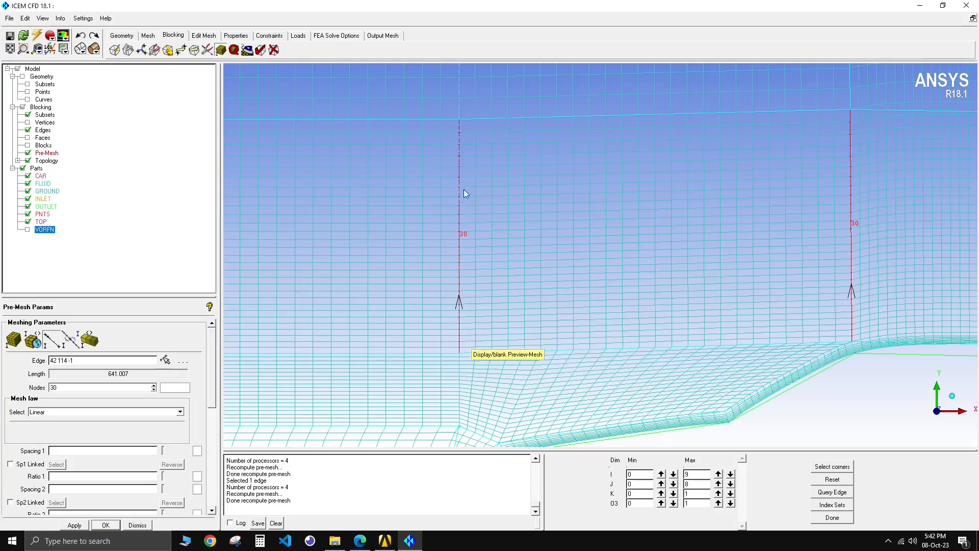
Examine the cell spacing above the hood and roof, and the mesh around the whole car and its front.
{"action": "scroll", "coordinate": [794, 366], "scroll_direction": "up", "scroll_amount": 3}
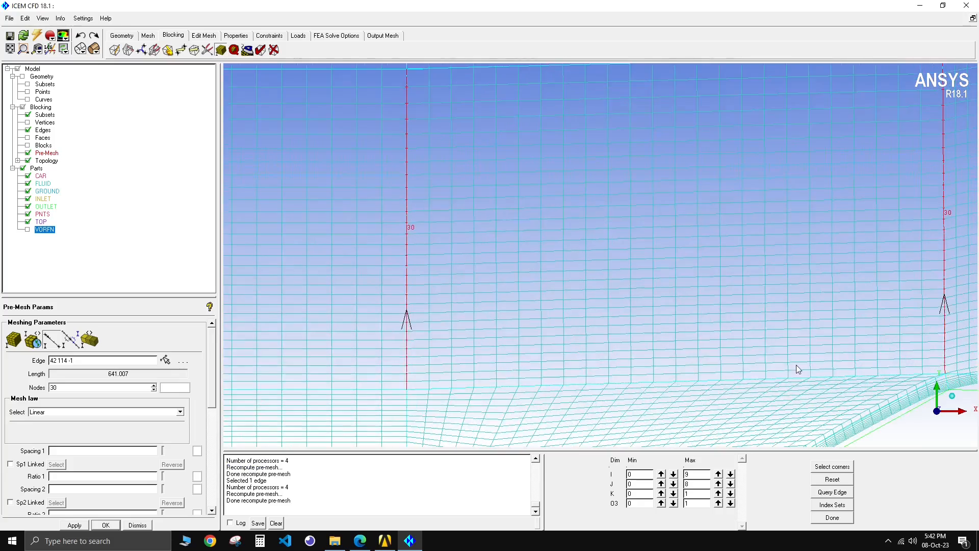
{"action": "scroll", "coordinate": [768, 367], "scroll_direction": "down", "scroll_amount": 6}
{"action": "scroll", "coordinate": [705, 370], "scroll_direction": "down", "scroll_amount": 5}
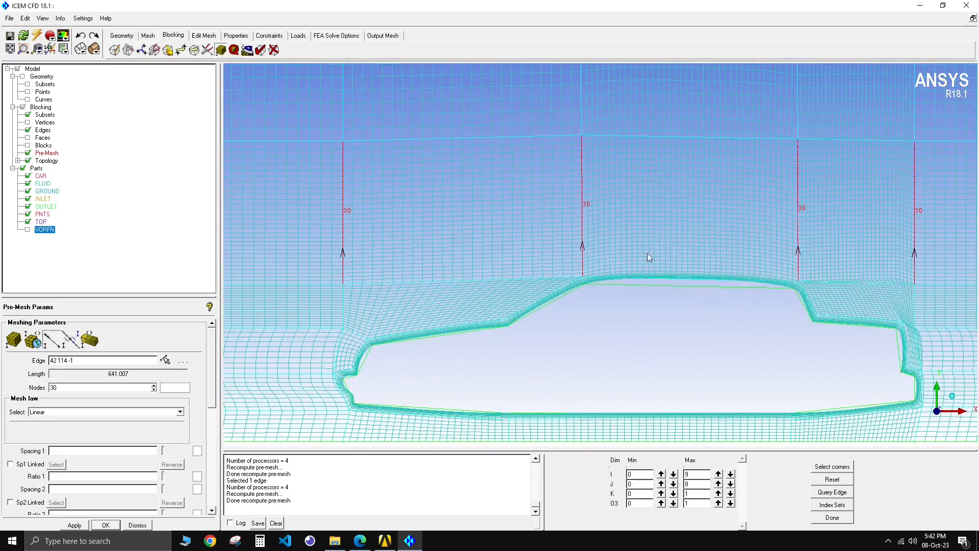
{"action": "scroll", "coordinate": [665, 263], "scroll_direction": "up", "scroll_amount": 4}
{"action": "middle_click_drag", "start_coordinate": [597, 198], "coordinate": [560, 260]}
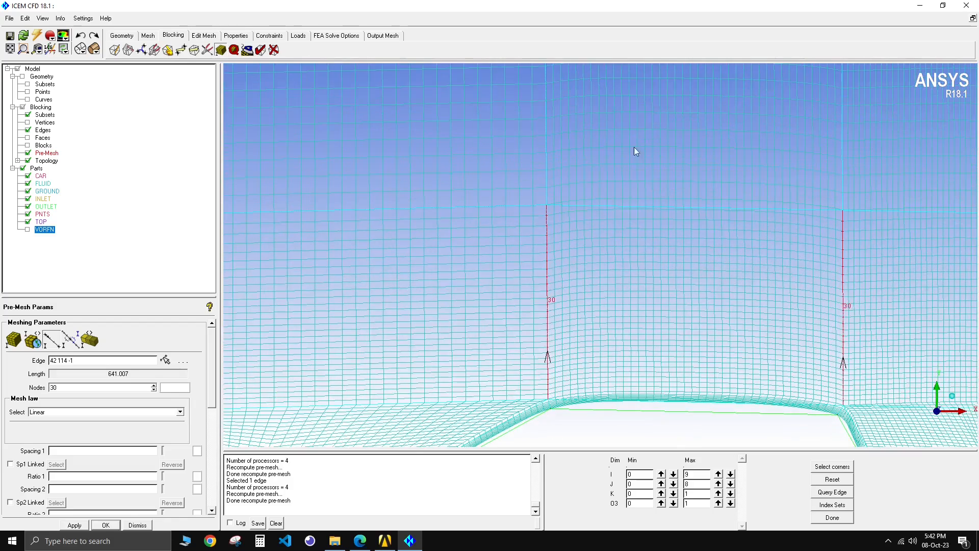
{"action": "scroll", "coordinate": [677, 297], "scroll_direction": "up", "scroll_amount": 1}
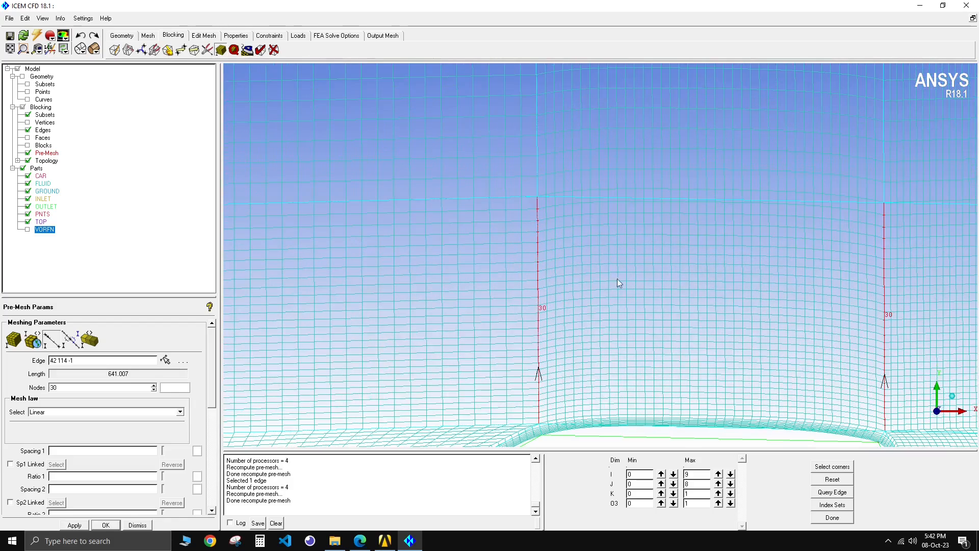
{"action": "scroll", "coordinate": [629, 179], "scroll_direction": "down", "scroll_amount": 6}
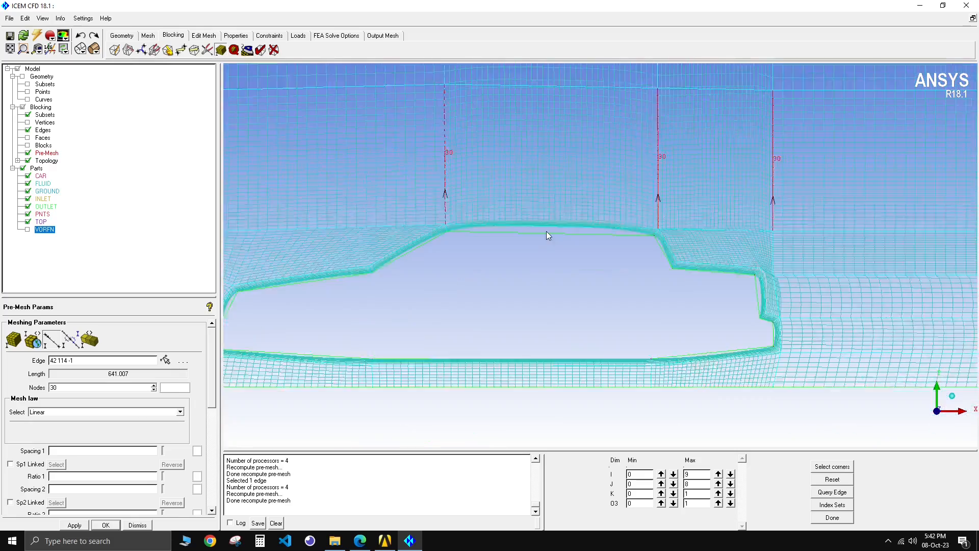
{"action": "middle_click_drag", "start_coordinate": [504, 280], "coordinate": [491, 291]}
{"action": "scroll", "coordinate": [605, 318], "scroll_direction": "up", "scroll_amount": 1}
{"action": "scroll", "coordinate": [605, 318], "scroll_direction": "down", "scroll_amount": 1}
{"action": "middle_click_drag", "start_coordinate": [501, 324], "coordinate": [754, 354]}
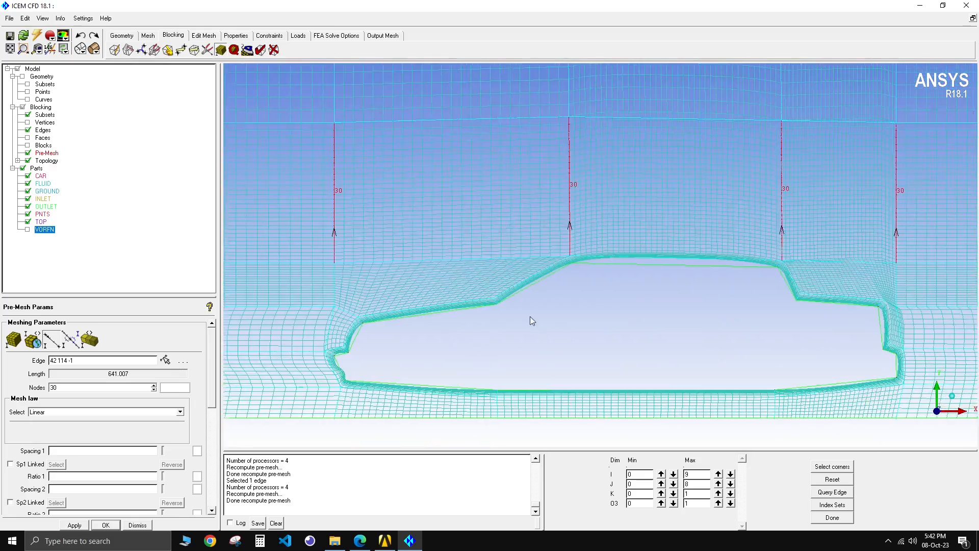
{"action": "mouse_move", "coordinate": [530, 316]}
{"action": "middle_mouse_down"}
{"action": "mouse_move", "coordinate": [710, 287]}
{"action": "mouse_move", "coordinate": [614, 310]}
{"action": "middle_mouse_up"}
{"action": "scroll", "coordinate": [587, 285], "scroll_direction": "up", "scroll_amount": 2}
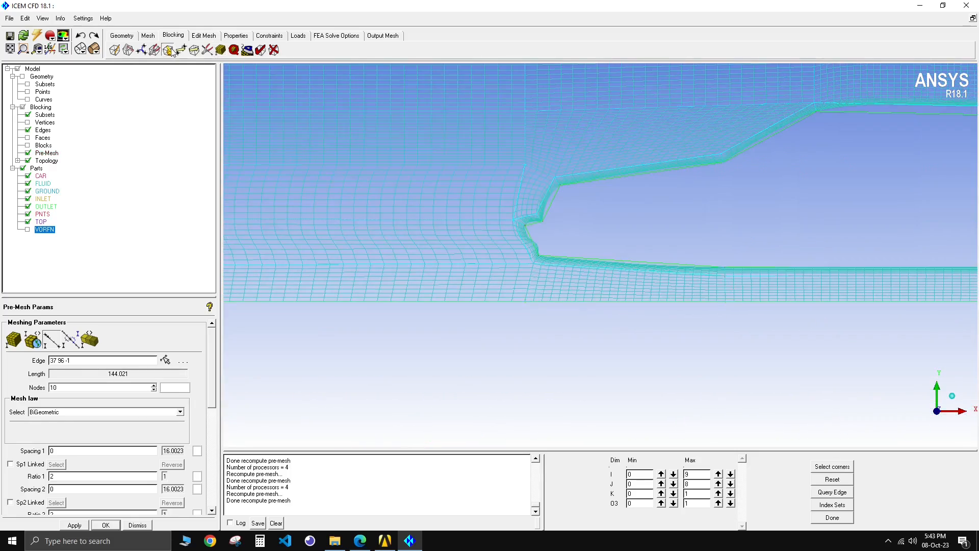
Split the blocks vertically a short distance ahead of the car's nose, at a split value of about 0.85, and recompute the mesh.
{"action": "left_click", "coordinate": [139, 50]}
{"action": "left_click", "coordinate": [129, 50]}
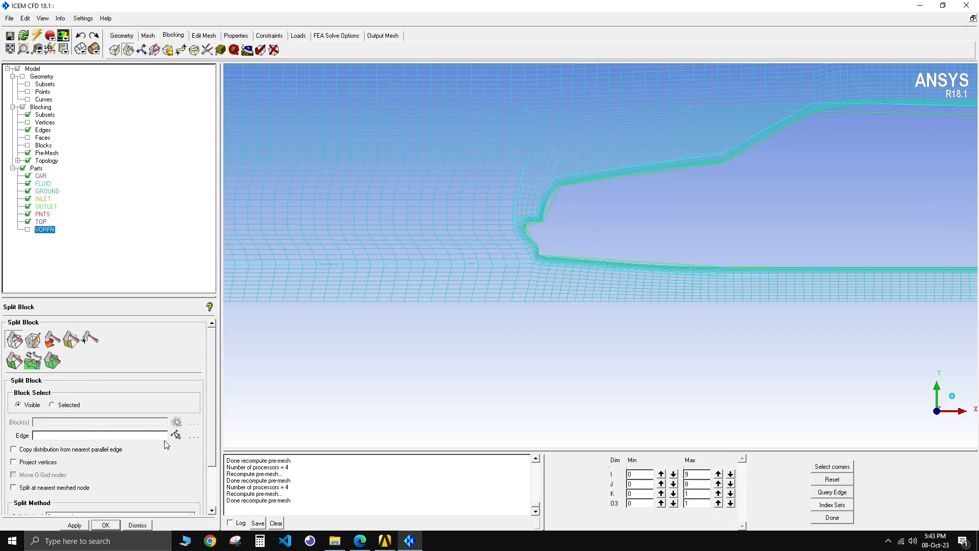
{"action": "left_click", "coordinate": [176, 435]}
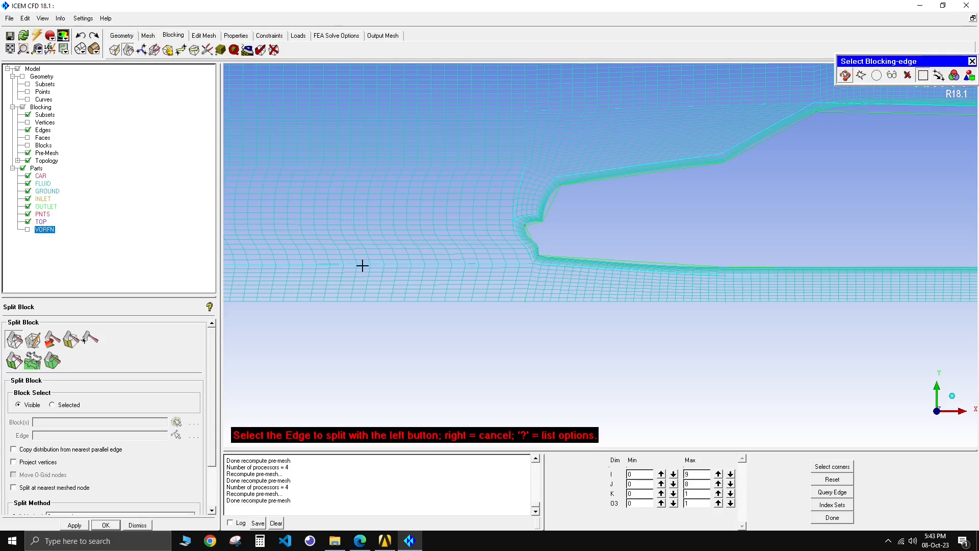
{"action": "left_click", "coordinate": [376, 265]}
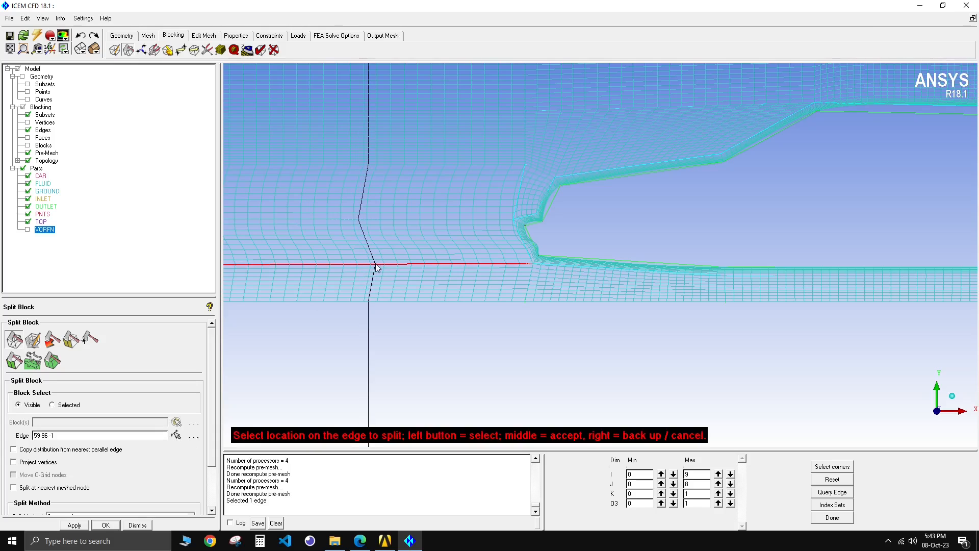
{"action": "left_click_drag", "start_coordinate": [376, 264], "coordinate": [382, 264]}
{"action": "middle_click", "coordinate": [407, 325]}
{"action": "left_click", "coordinate": [397, 310]}
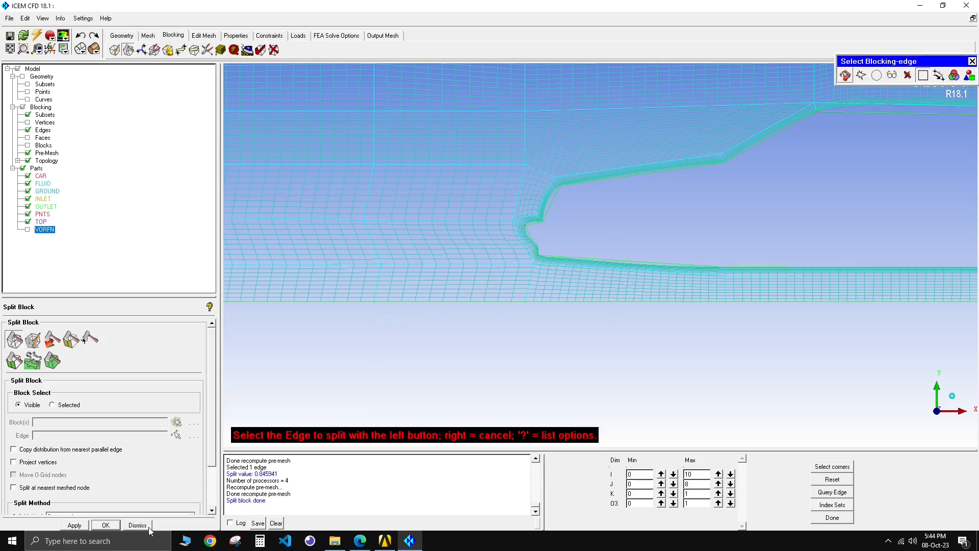
Set 25 nodes on the horizontal edge between the new vertical split and the car's lower front corner.
{"action": "left_click", "coordinate": [221, 49]}
{"action": "left_click_drag", "start_coordinate": [407, 262], "coordinate": [417, 306]}
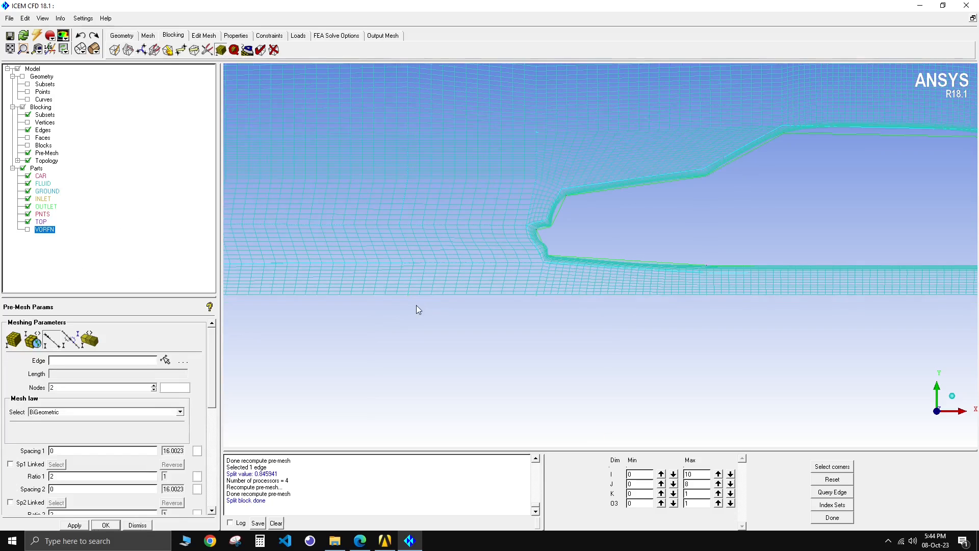
{"action": "right_click_drag", "start_coordinate": [402, 315], "coordinate": [392, 360]}
{"action": "middle_click_drag", "start_coordinate": [391, 360], "coordinate": [414, 355]}
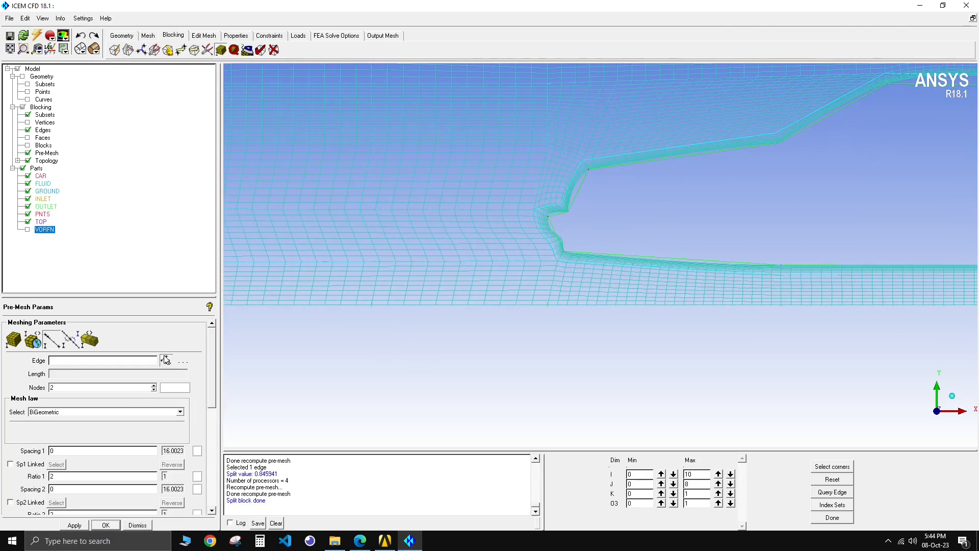
{"action": "left_click", "coordinate": [166, 360]}
{"action": "left_click", "coordinate": [439, 262]}
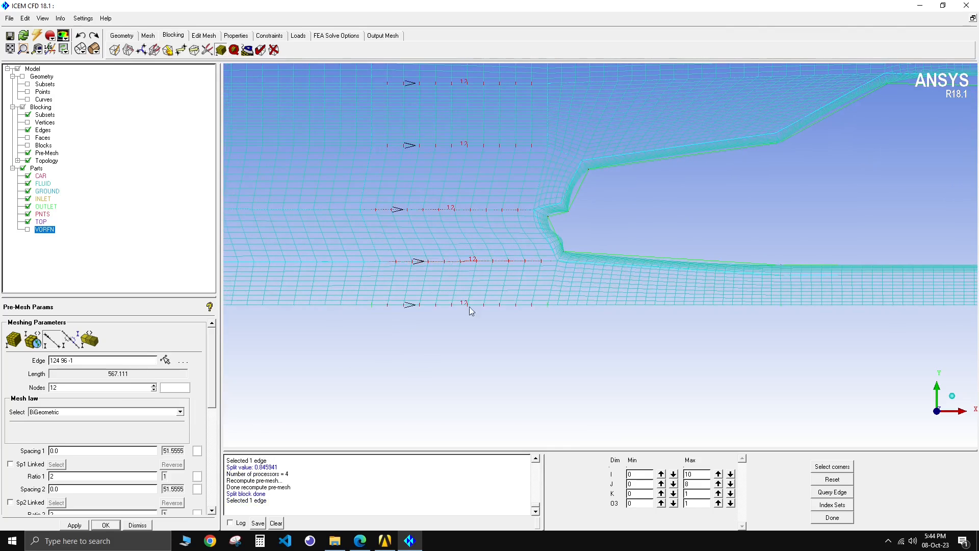
{"action": "scroll", "coordinate": [469, 307], "scroll_direction": "down", "scroll_amount": 1}
{"action": "scroll", "coordinate": [461, 318], "scroll_direction": "up", "scroll_amount": 1}
{"action": "left_click_drag", "start_coordinate": [70, 388], "coordinate": [20, 387]}
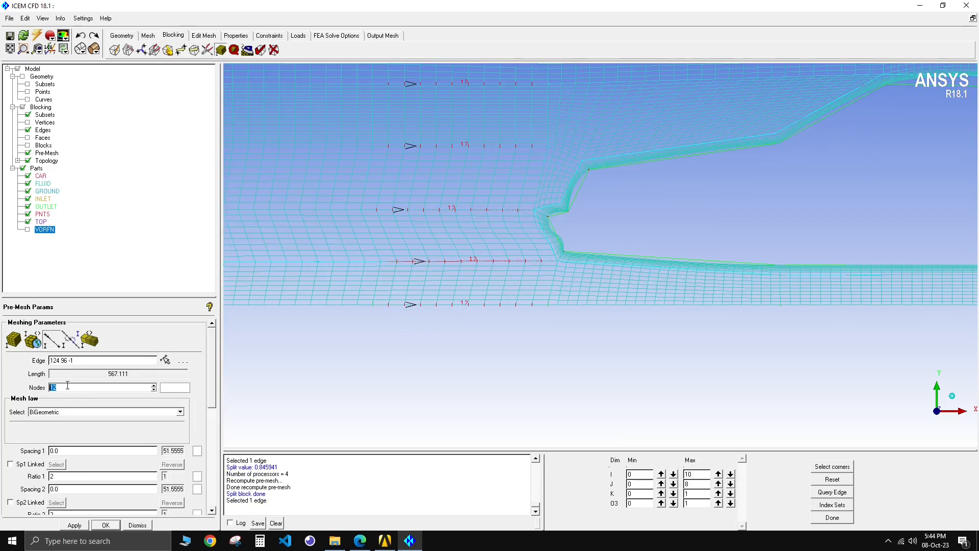
{"action": "key", "text": "Return"}
Redisplay and recompute the pre-mesh, and examine the refined cells ahead of the car's nose.
{"action": "left_click", "coordinate": [27, 153]}
{"action": "left_click", "coordinate": [28, 153]}
{"action": "left_click", "coordinate": [397, 310]}
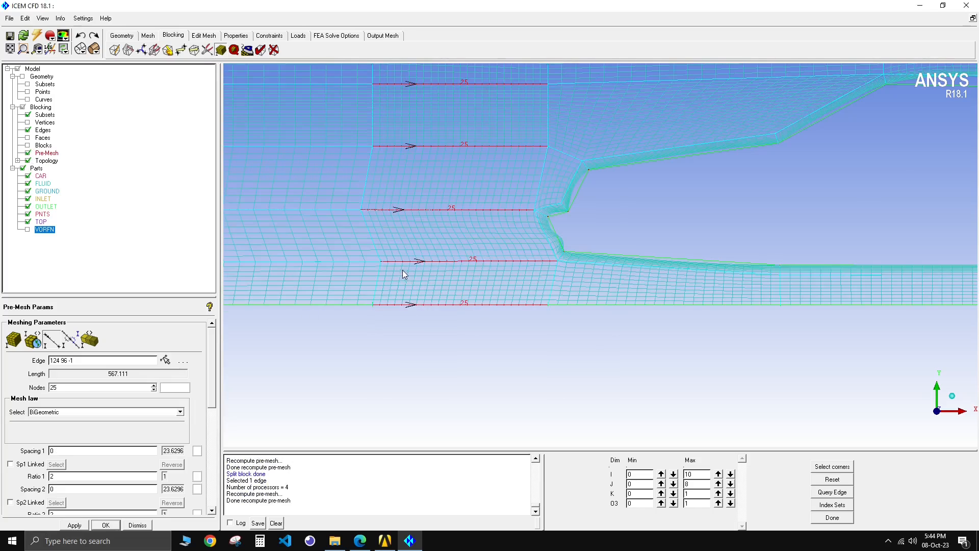
{"action": "scroll", "coordinate": [433, 269], "scroll_direction": "up", "scroll_amount": 1}
{"action": "middle_click_drag", "start_coordinate": [497, 207], "coordinate": [533, 301]}
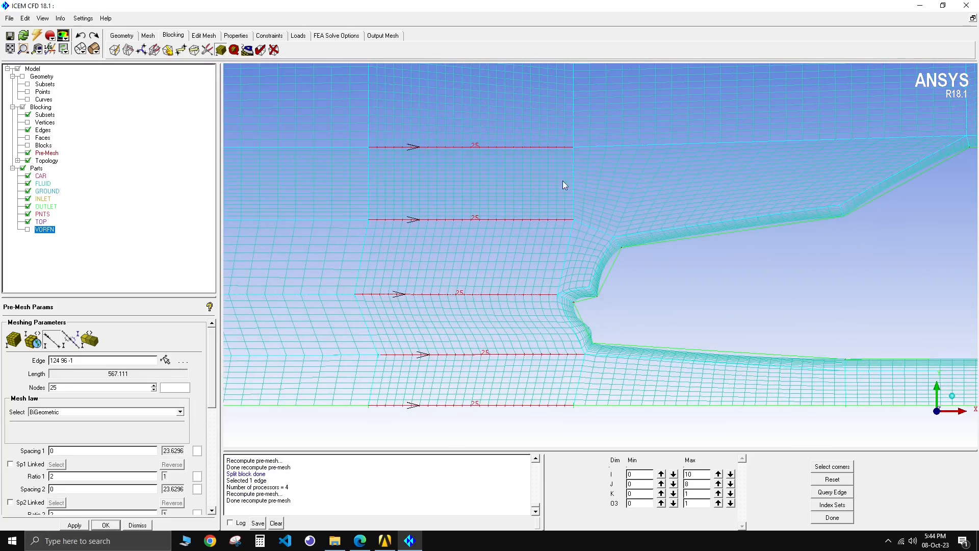
{"action": "scroll", "coordinate": [558, 288], "scroll_direction": "up", "scroll_amount": 5}
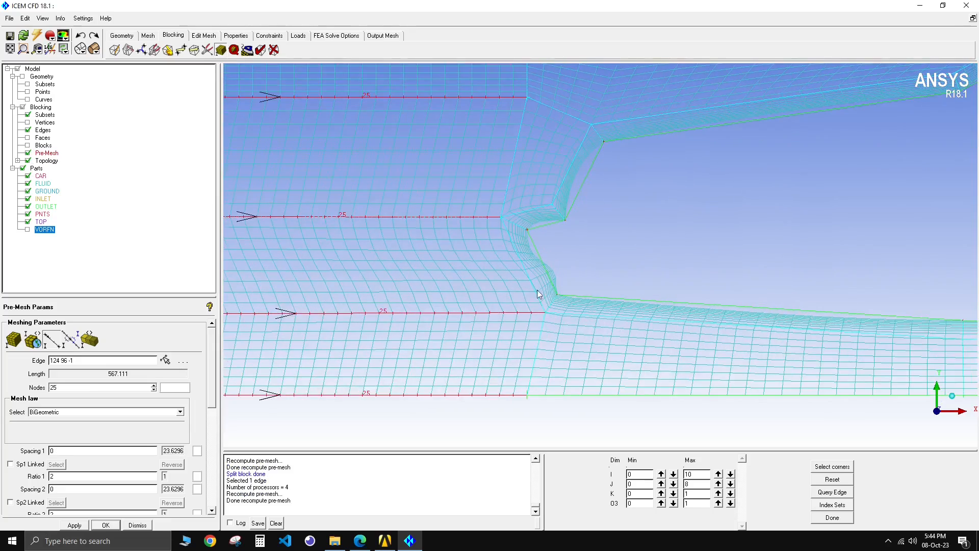
{"action": "scroll", "coordinate": [324, 302], "scroll_direction": "down", "scroll_amount": 1}
{"action": "scroll", "coordinate": [384, 291], "scroll_direction": "up", "scroll_amount": 2}
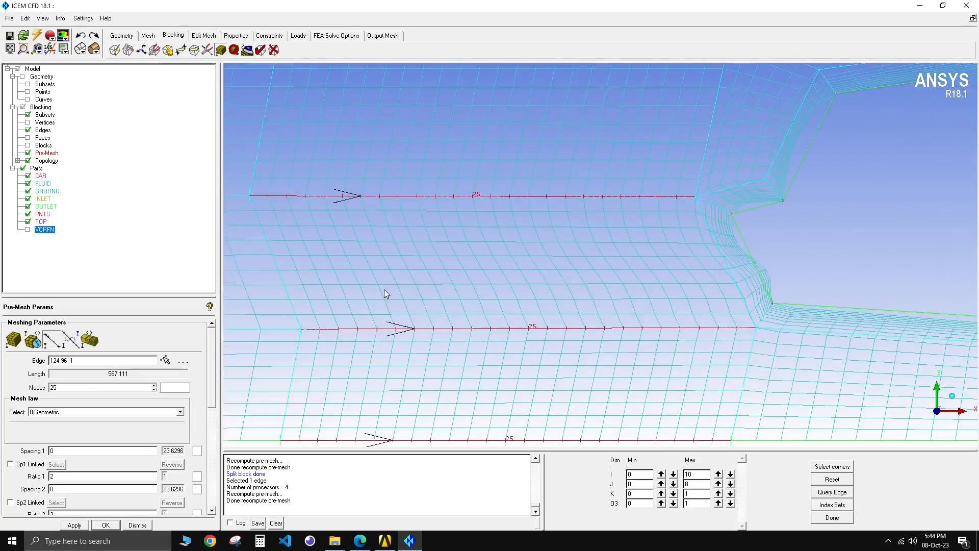
{"action": "scroll", "coordinate": [454, 311], "scroll_direction": "down", "scroll_amount": 1}
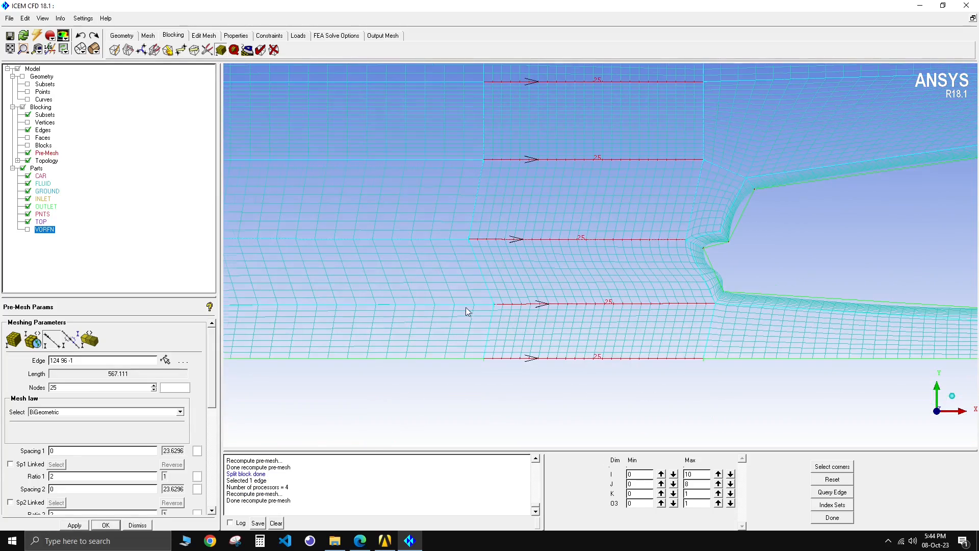
Hide the pre-mesh and move the two offset vertices on the split ahead of the nose horizontally to straighten it vertically.
{"action": "left_click", "coordinate": [28, 152]}
{"action": "left_click", "coordinate": [181, 50]}
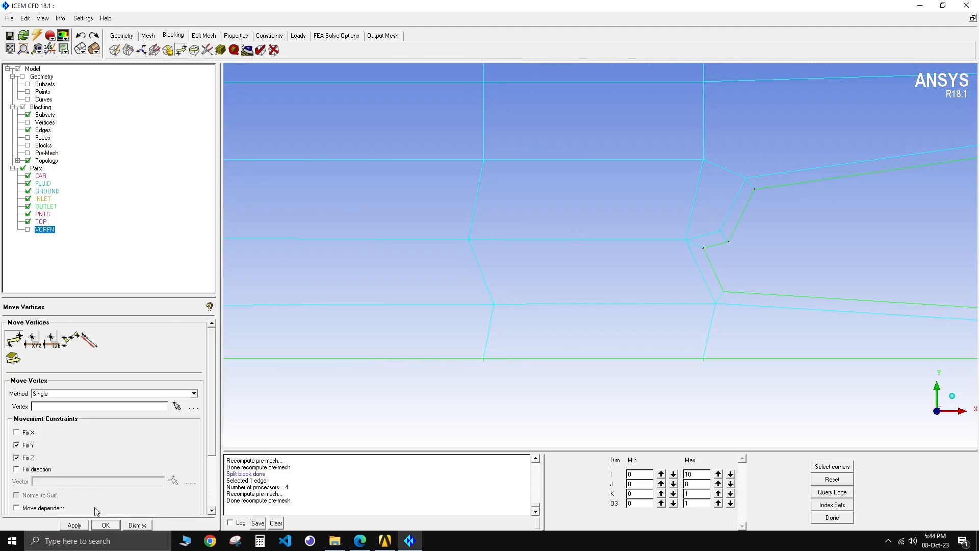
{"action": "left_click", "coordinate": [177, 405]}
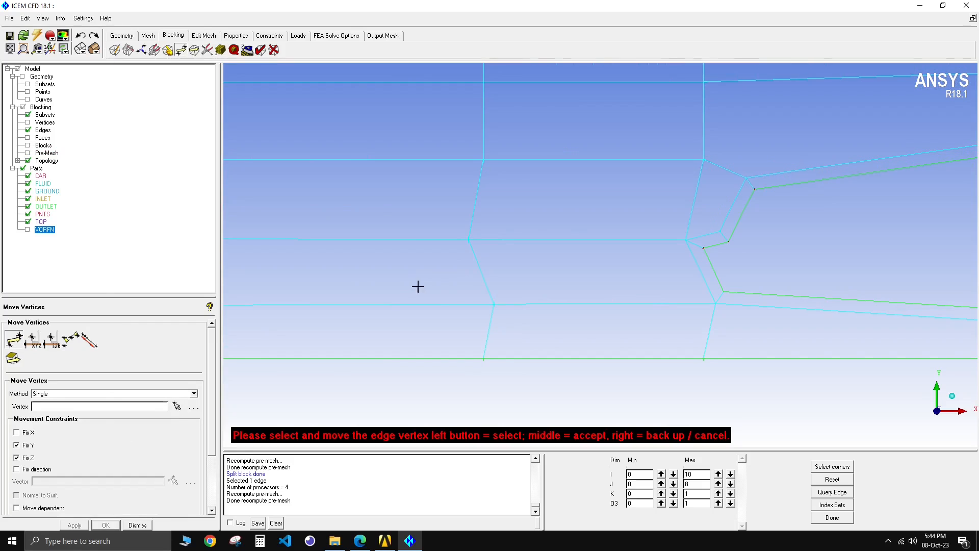
{"action": "left_click_drag", "start_coordinate": [498, 303], "coordinate": [464, 303]}
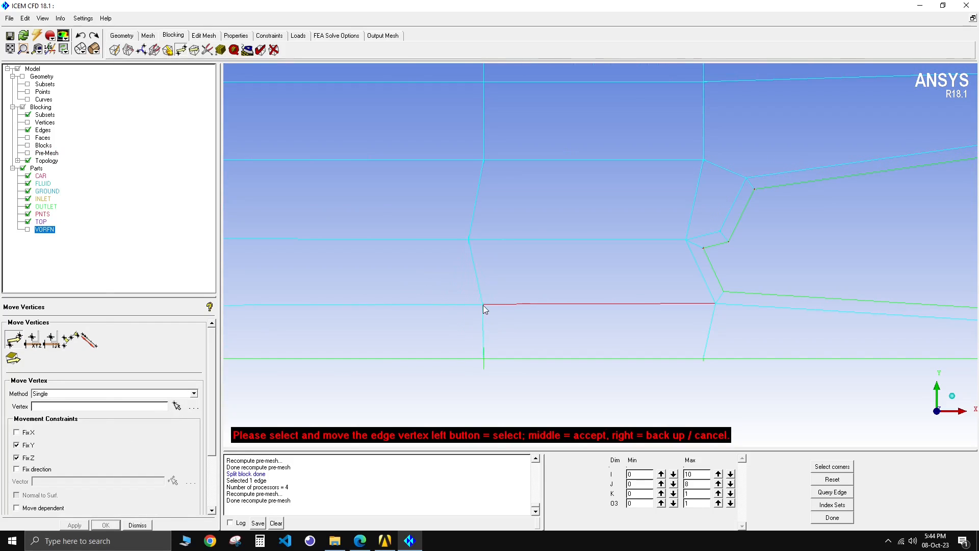
{"action": "left_click_drag", "start_coordinate": [467, 240], "coordinate": [482, 241]}
{"action": "scroll", "coordinate": [364, 194], "scroll_direction": "down", "scroll_amount": 3}
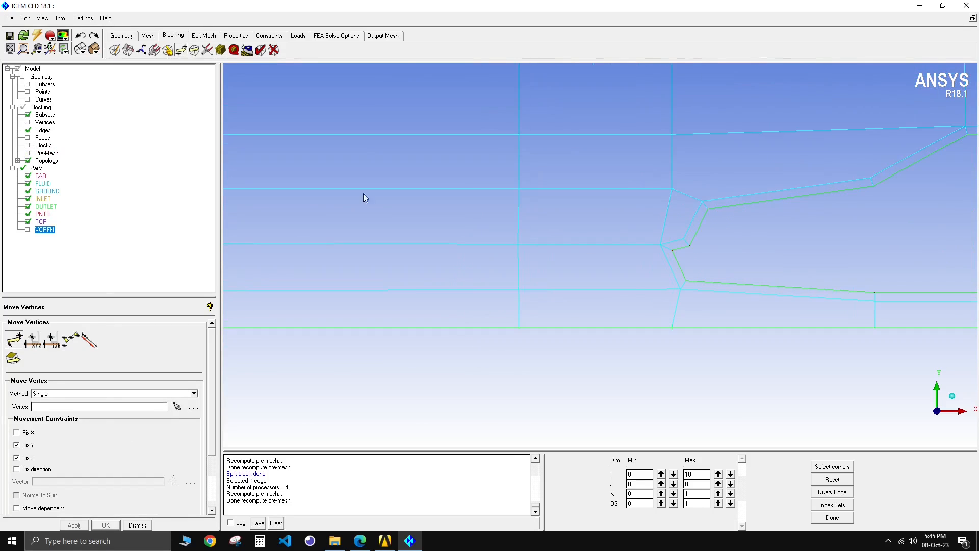
Redisplay and recompute the pre-mesh, and examine the cells between the straightened split and the car's nose.
{"action": "left_click", "coordinate": [27, 153]}
{"action": "left_click", "coordinate": [395, 310]}
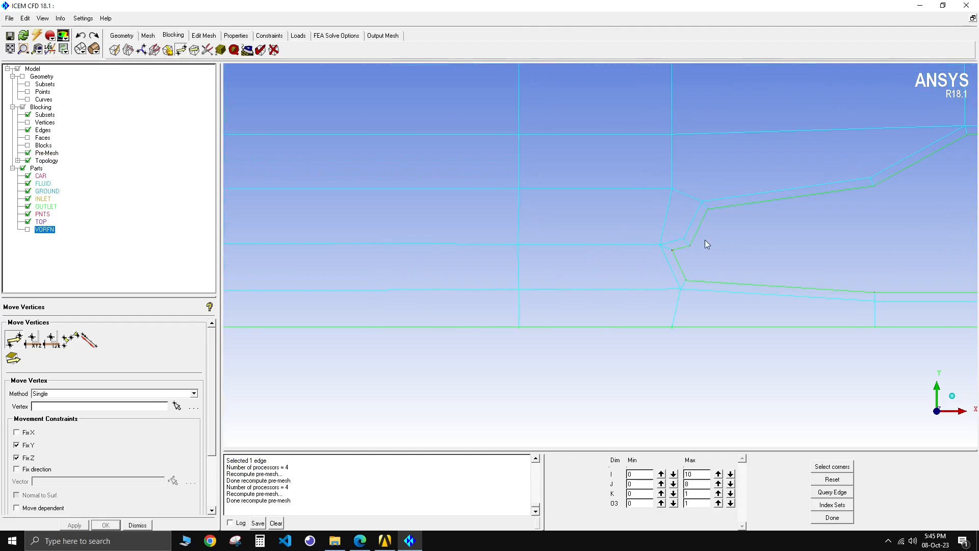
{"action": "scroll", "coordinate": [654, 240], "scroll_direction": "up", "scroll_amount": 2}
{"action": "scroll", "coordinate": [528, 265], "scroll_direction": "down", "scroll_amount": 1}
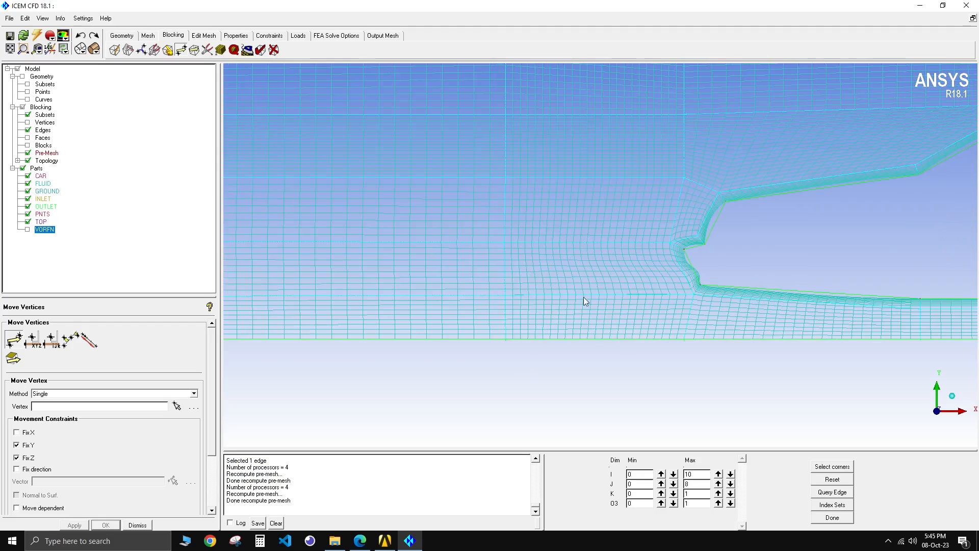
{"action": "scroll", "coordinate": [603, 316], "scroll_direction": "down", "scroll_amount": 1}
{"action": "scroll", "coordinate": [603, 306], "scroll_direction": "up", "scroll_amount": 2}
{"action": "middle_click_drag", "start_coordinate": [602, 296], "coordinate": [534, 277]}
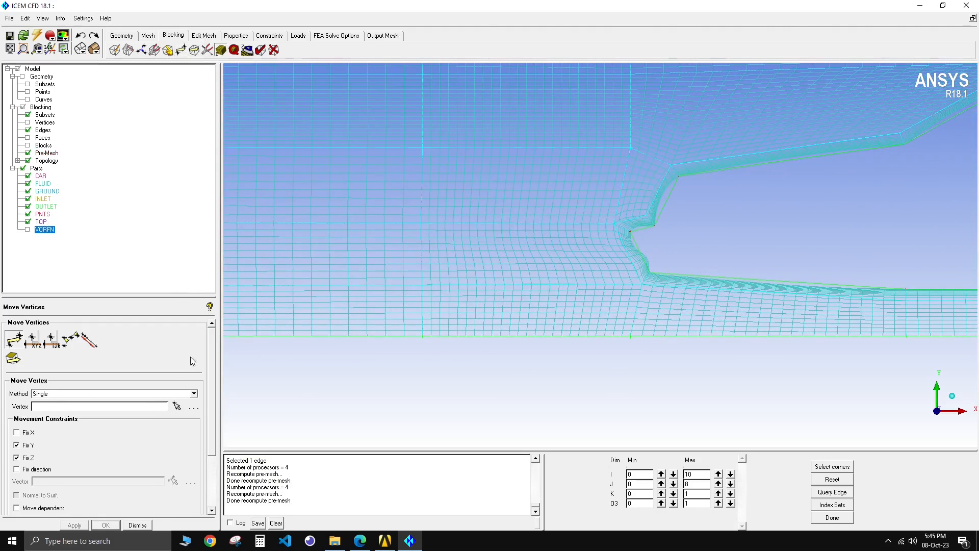
Set Spacing 2 to 1 and Ratio 2 to 1.2 on the horizontal edge leading to the car's lower front corner.
{"action": "left_click", "coordinate": [167, 361]}
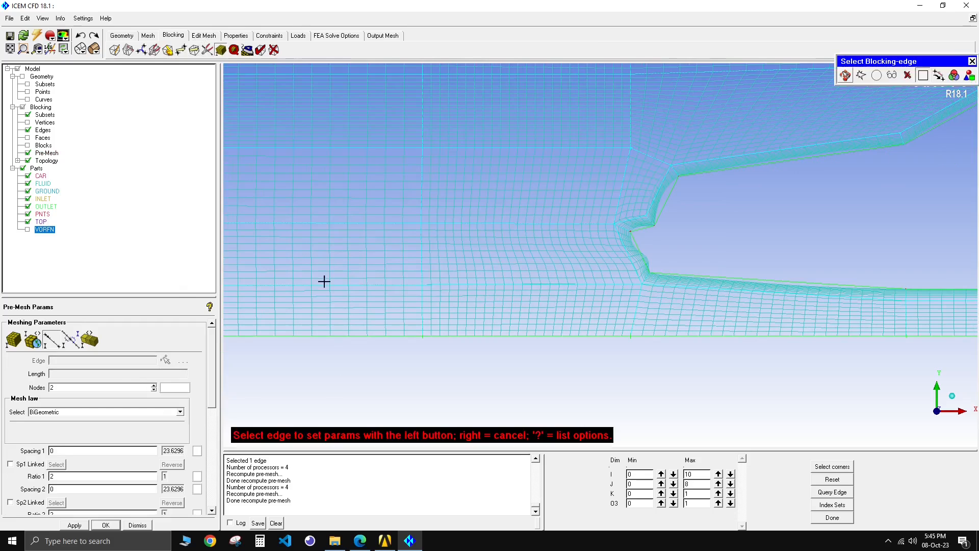
{"action": "left_click", "coordinate": [480, 285]}
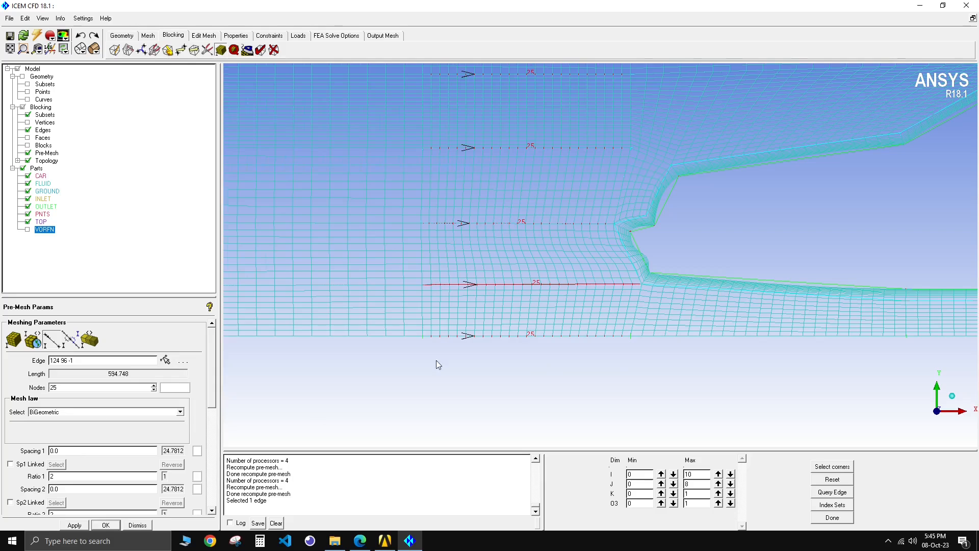
{"action": "right_click_drag", "start_coordinate": [436, 360], "coordinate": [430, 330]}
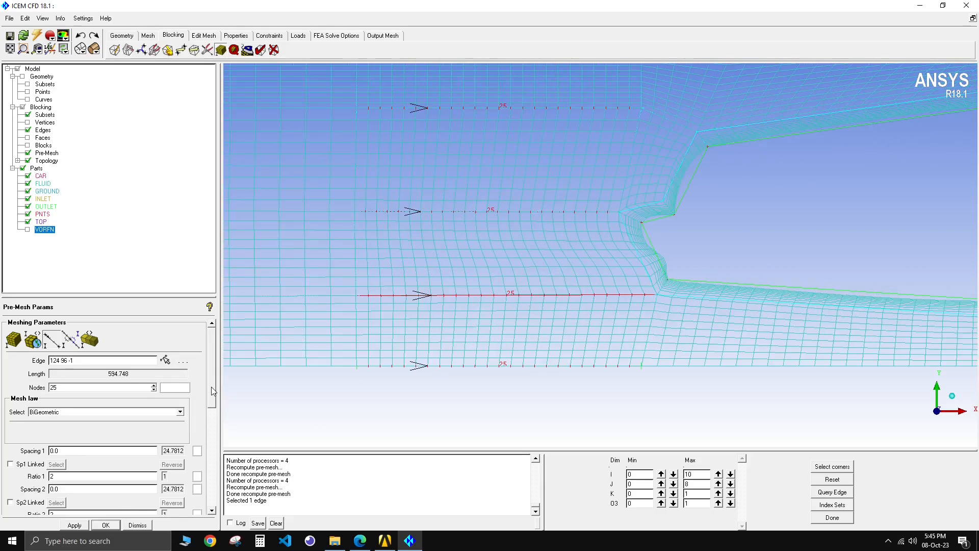
{"action": "left_click_drag", "start_coordinate": [211, 386], "coordinate": [209, 416]}
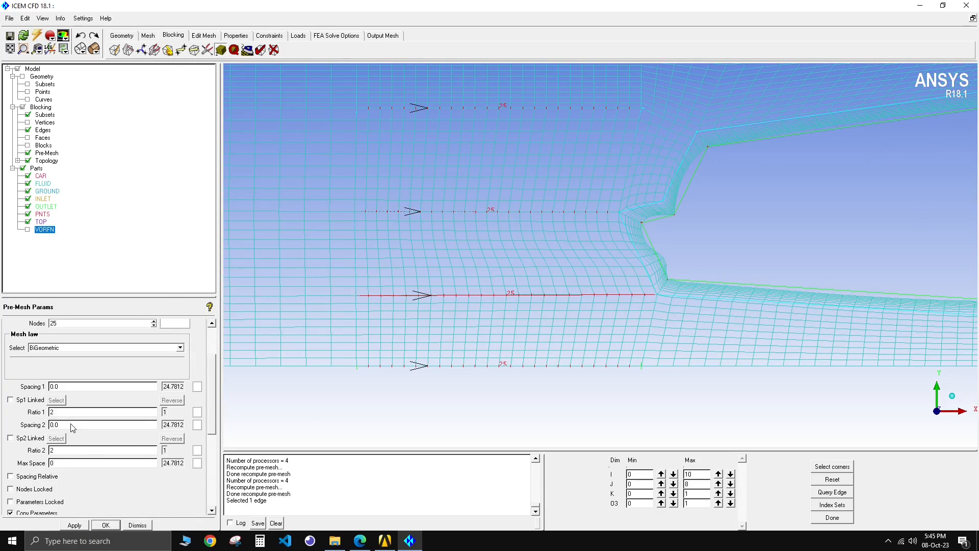
{"action": "left_click_drag", "start_coordinate": [70, 424], "coordinate": [40, 453]}
{"action": "type", "text": "1"}
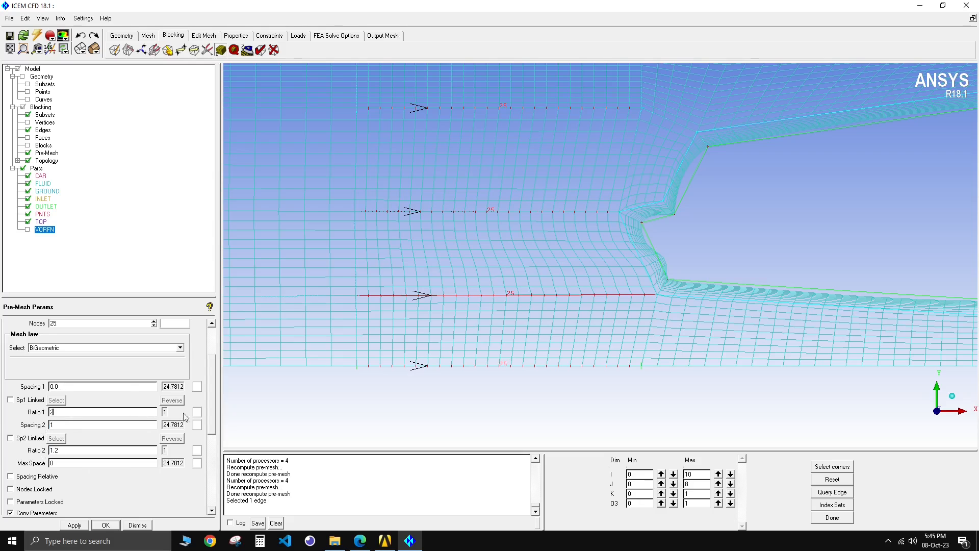
{"action": "left_click", "coordinate": [76, 526]}
{"action": "scroll", "coordinate": [211, 414], "scroll_direction": "up", "scroll_amount": 2}
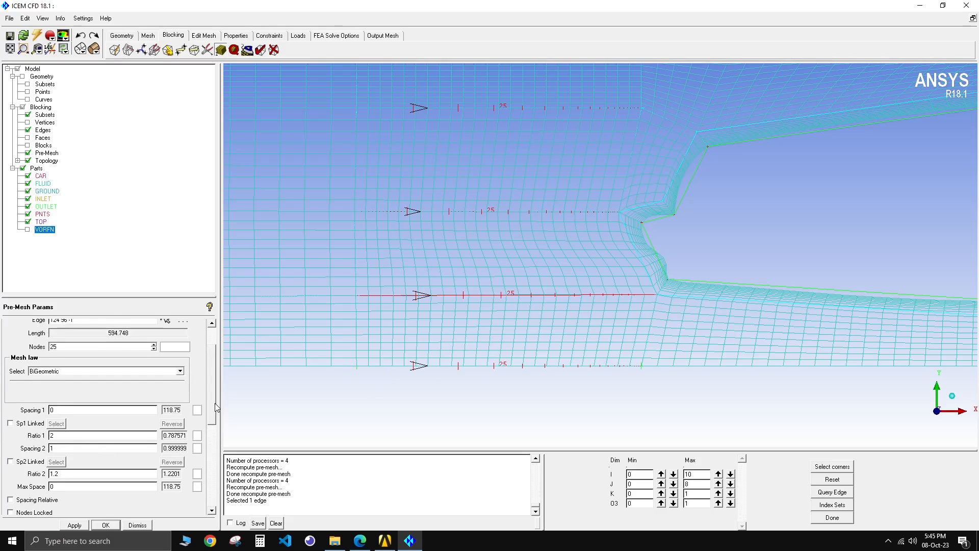
Set Spacing 2 to 10 on the edge ahead of the lower front corner and recompute the pre-mesh.
{"action": "mouse_move", "coordinate": [214, 404]}
{"action": "left_mouse_down"}
{"action": "mouse_move", "coordinate": [216, 392]}
{"action": "mouse_move", "coordinate": [216, 403]}
{"action": "left_mouse_up"}
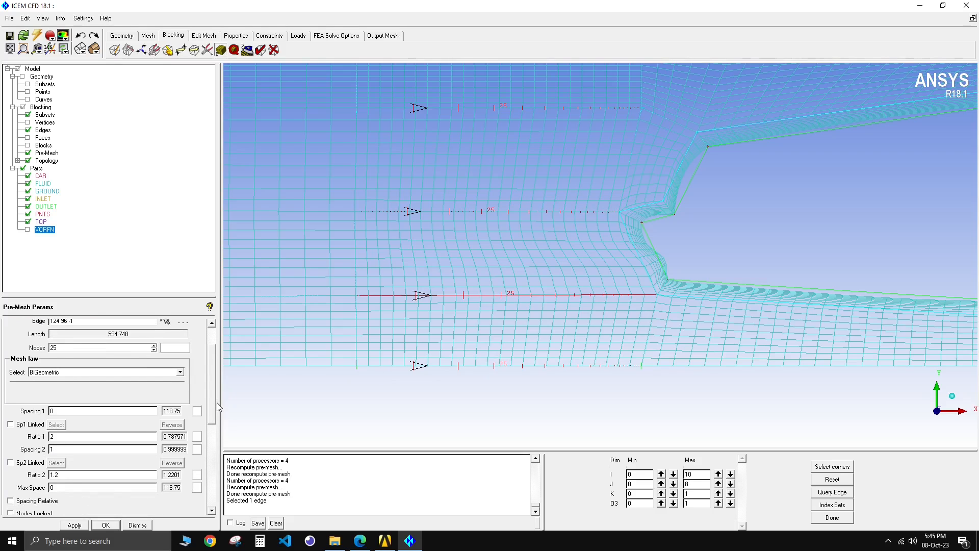
{"action": "double_click", "coordinate": [68, 450]}
{"action": "left_click", "coordinate": [73, 525]}
{"action": "left_click", "coordinate": [29, 153]}
{"action": "left_click", "coordinate": [28, 153]}
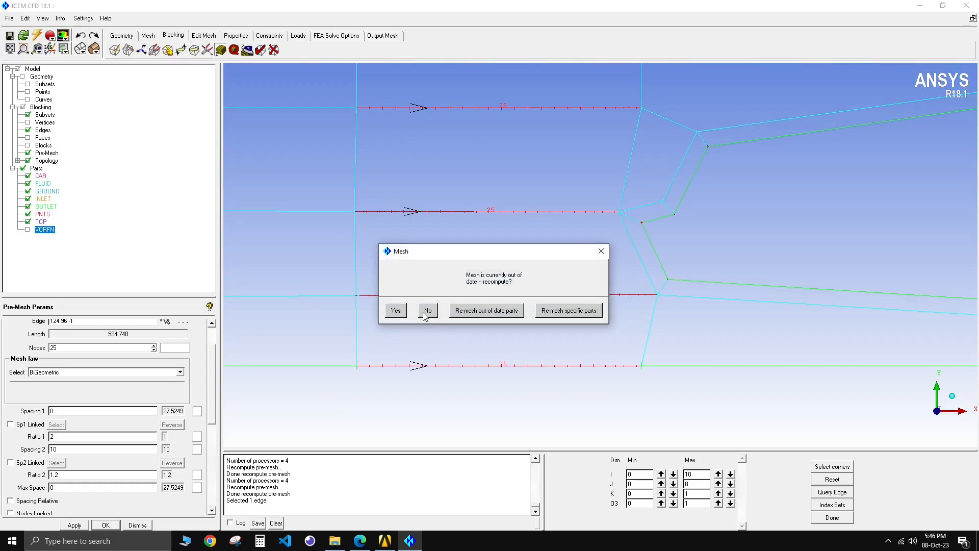
{"action": "left_click", "coordinate": [396, 310]}
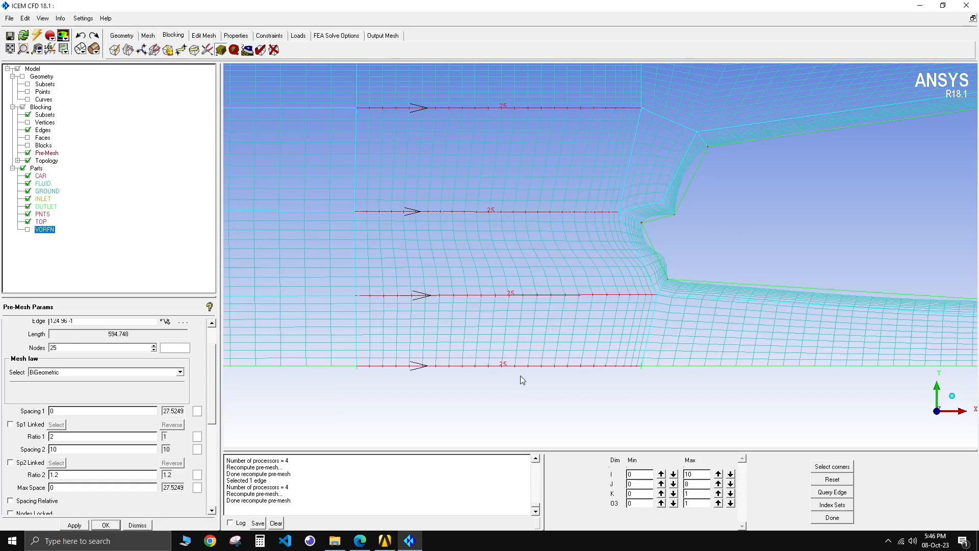
{"action": "scroll", "coordinate": [602, 255], "scroll_direction": "up", "scroll_amount": 1}
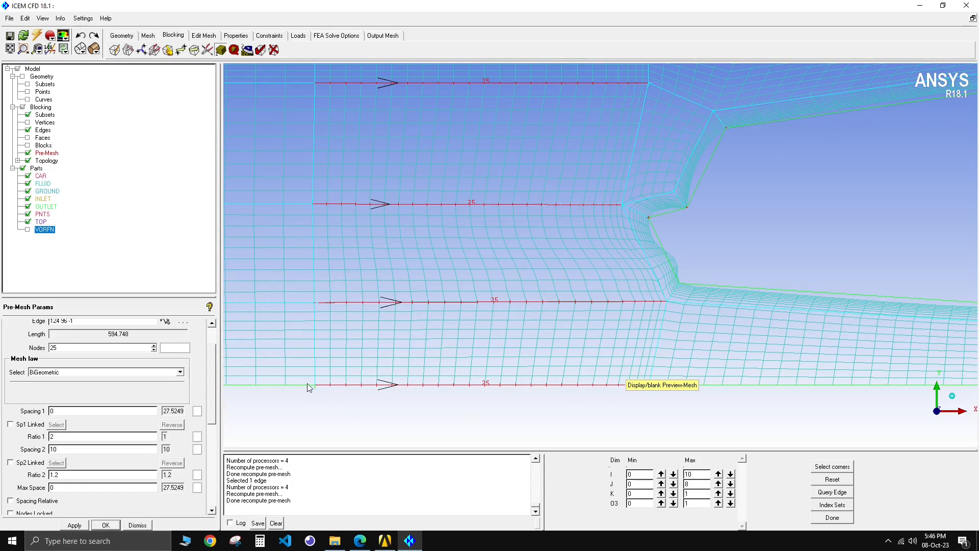
{"action": "scroll", "coordinate": [396, 376], "scroll_direction": "down", "scroll_amount": 3}
{"action": "scroll", "coordinate": [402, 332], "scroll_direction": "down", "scroll_amount": 5}
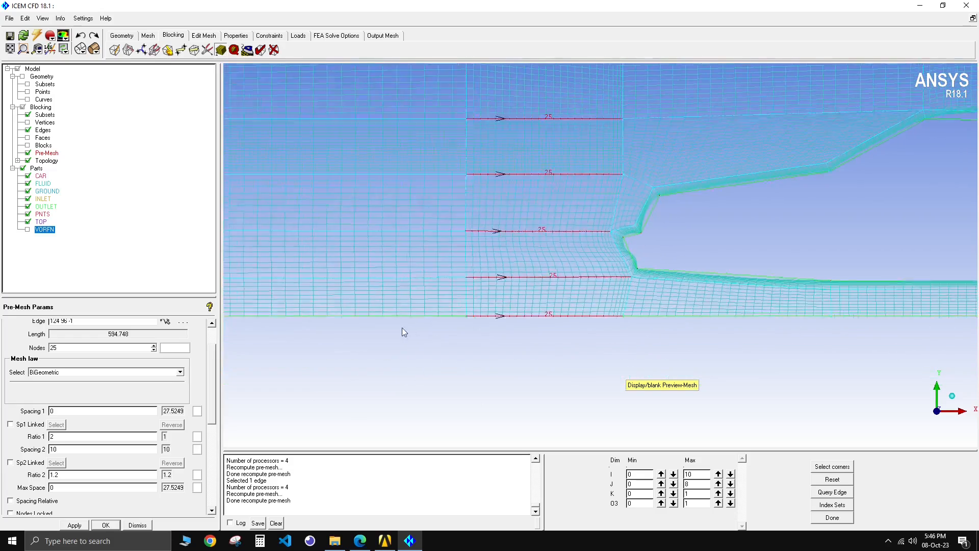
Hide the pre-mesh and split the blocks vertically a short distance behind the car, at a split value of about 0.084.
{"action": "middle_click_drag", "start_coordinate": [595, 302], "coordinate": [557, 305]}
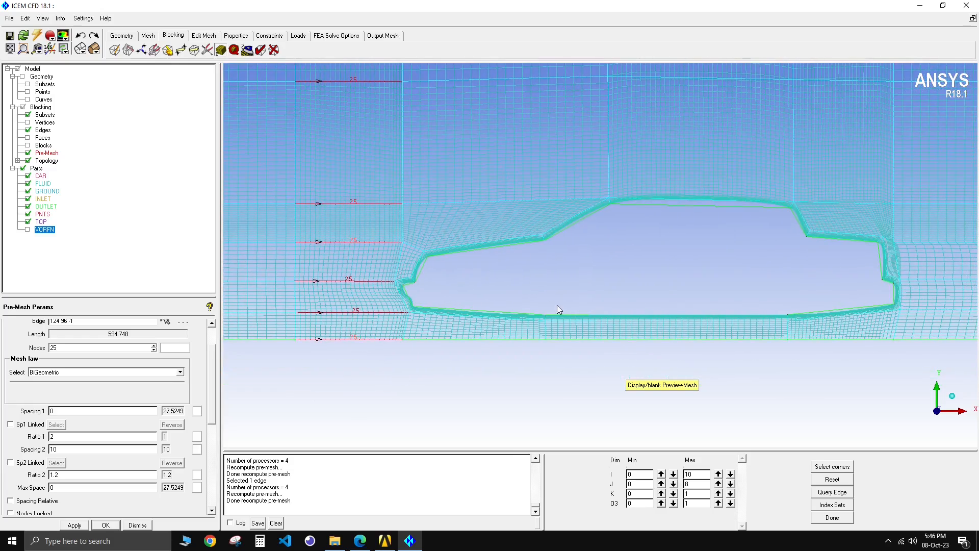
{"action": "scroll", "coordinate": [632, 301], "scroll_direction": "up", "scroll_amount": 1}
{"action": "middle_click_drag", "start_coordinate": [739, 300], "coordinate": [250, 303]}
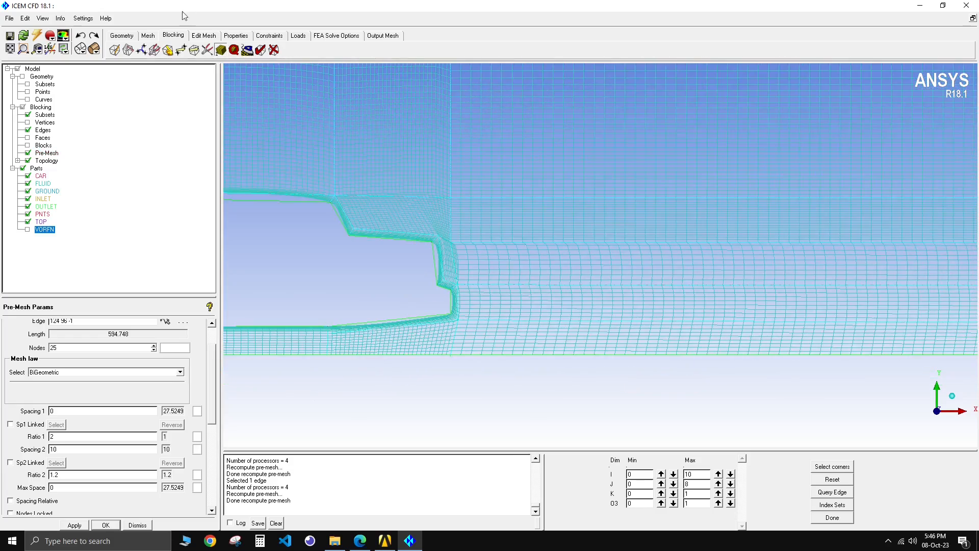
{"action": "left_click", "coordinate": [28, 153]}
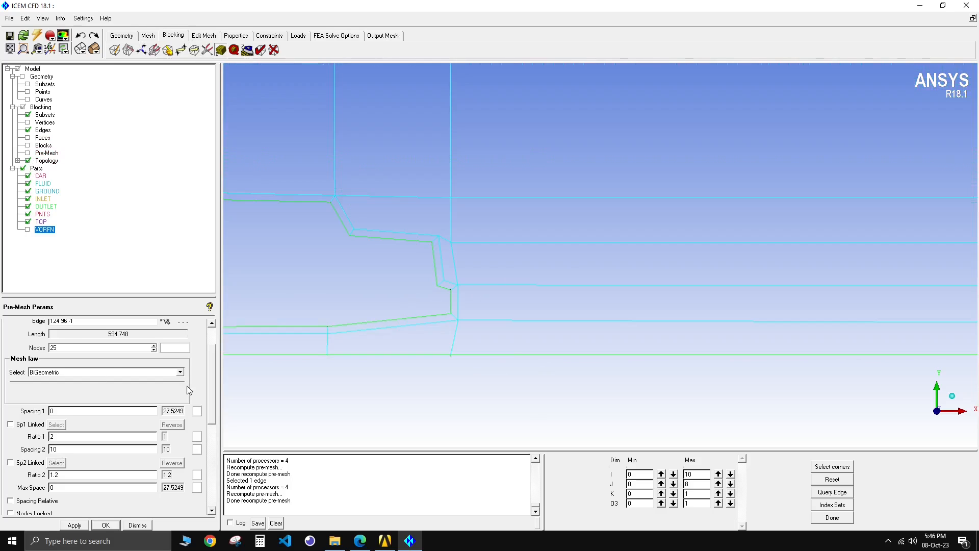
{"action": "scroll", "coordinate": [213, 383], "scroll_direction": "up", "scroll_amount": 3}
{"action": "left_click", "coordinate": [128, 50]}
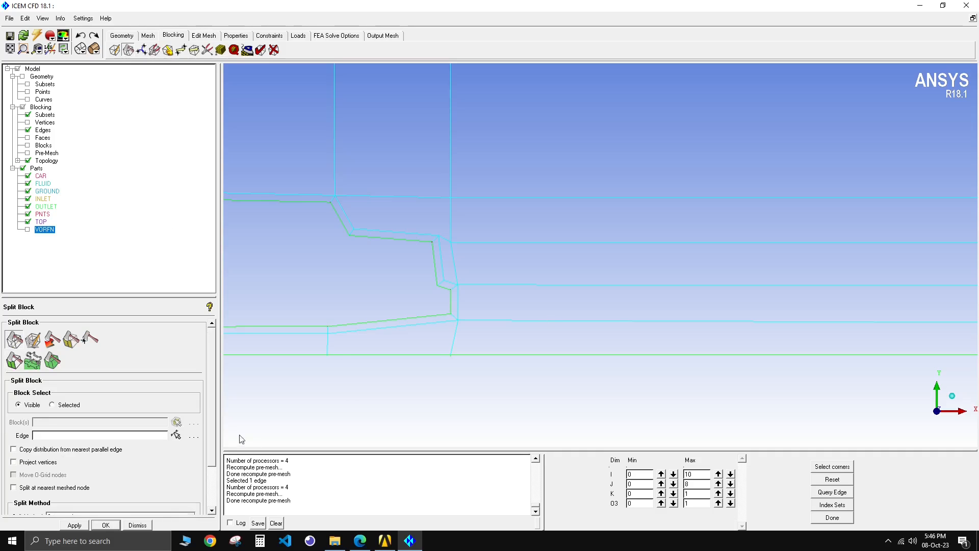
{"action": "left_click", "coordinate": [175, 434]}
{"action": "left_click", "coordinate": [541, 354]}
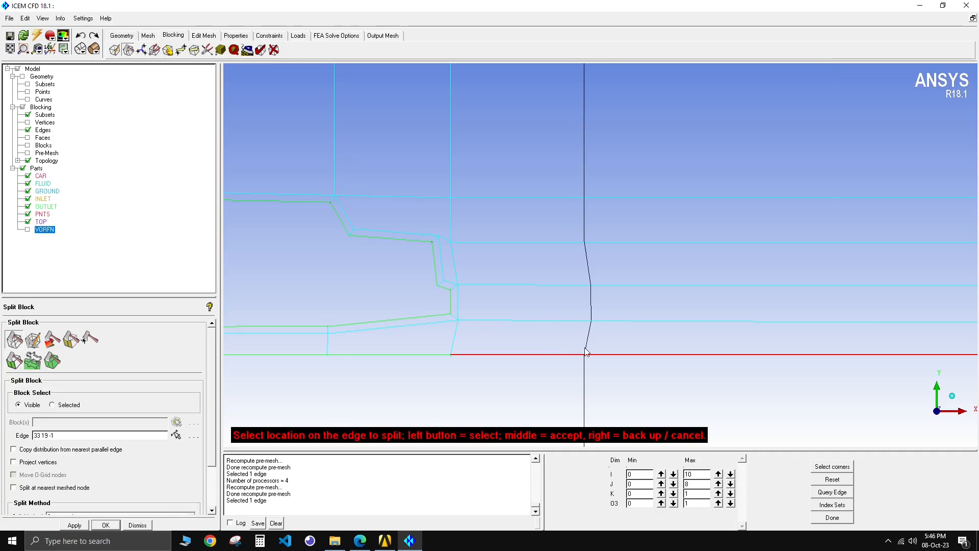
{"action": "left_click", "coordinate": [577, 345]}
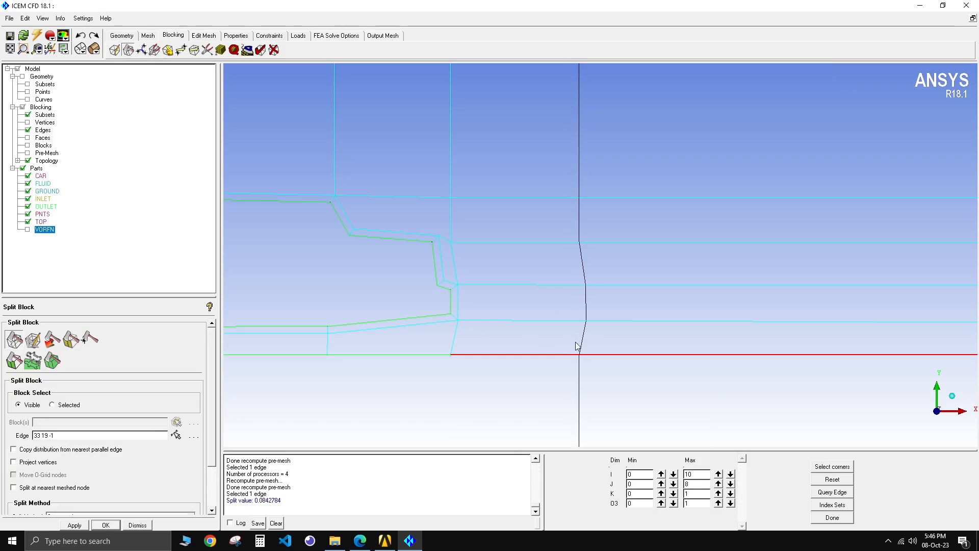
{"action": "middle_click", "coordinate": [577, 346]}
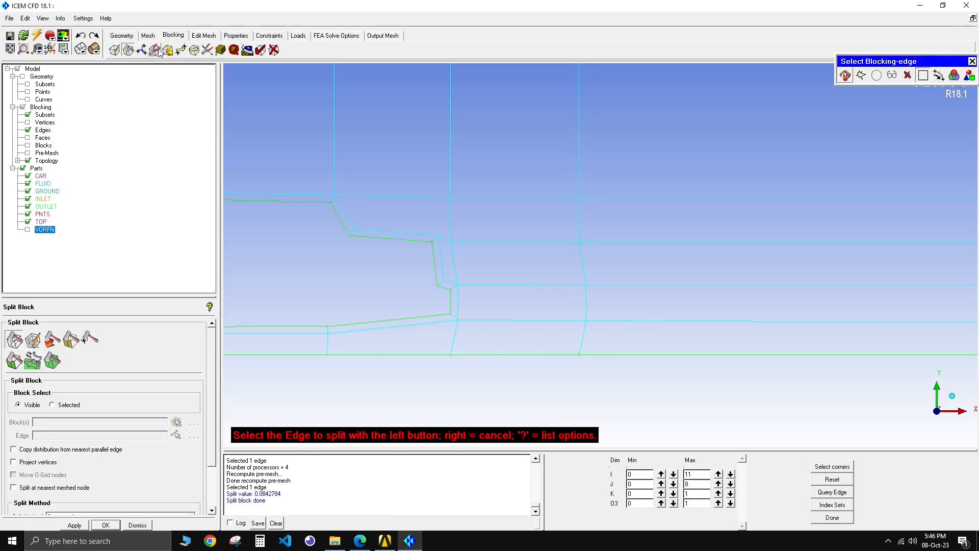
Move the ground vertex and the two upper vertices of the split behind the car horizontally to line up with its middle vertices.
{"action": "left_click", "coordinate": [181, 49]}
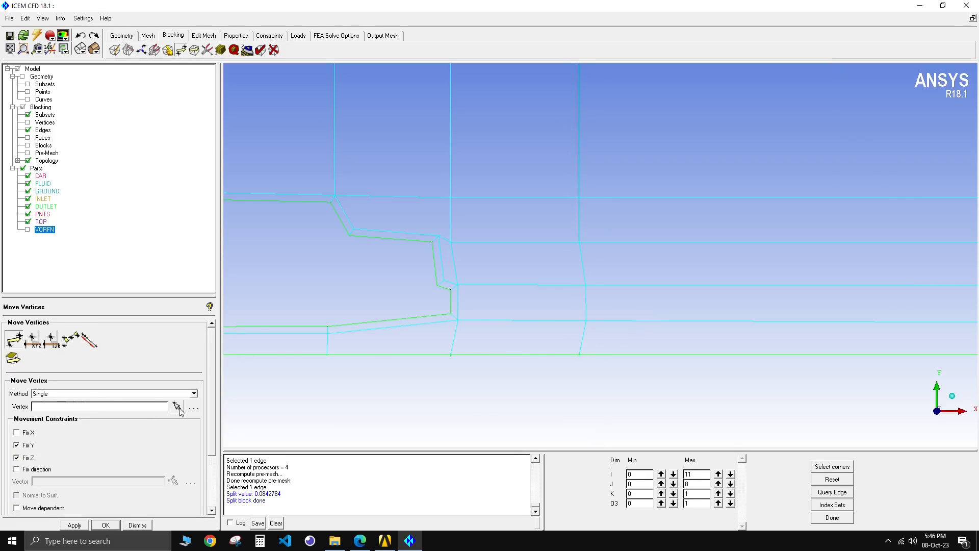
{"action": "left_click", "coordinate": [177, 407]}
{"action": "left_click_drag", "start_coordinate": [589, 356], "coordinate": [587, 356]}
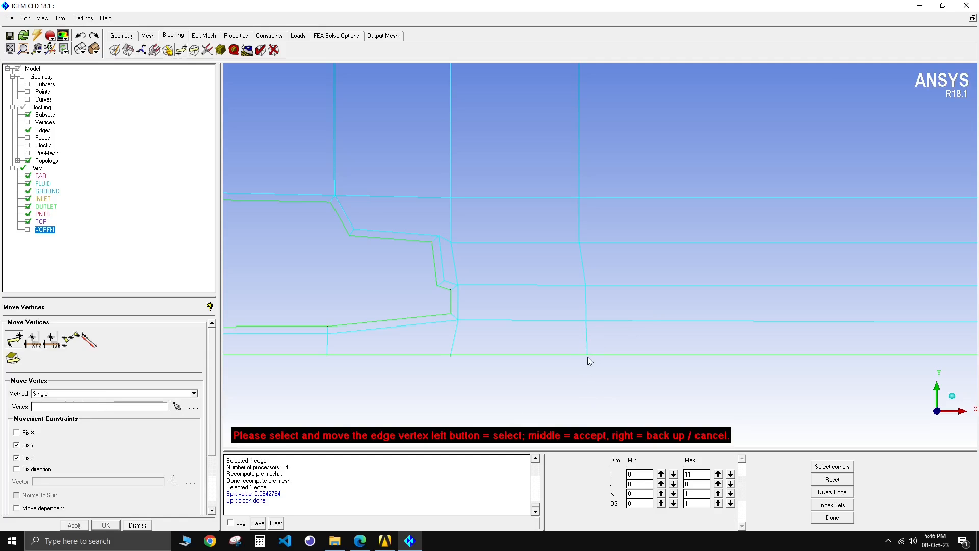
{"action": "left_click_drag", "start_coordinate": [579, 244], "coordinate": [585, 244]}
{"action": "left_click_drag", "start_coordinate": [580, 199], "coordinate": [585, 201]}
{"action": "middle_click", "coordinate": [588, 235]}
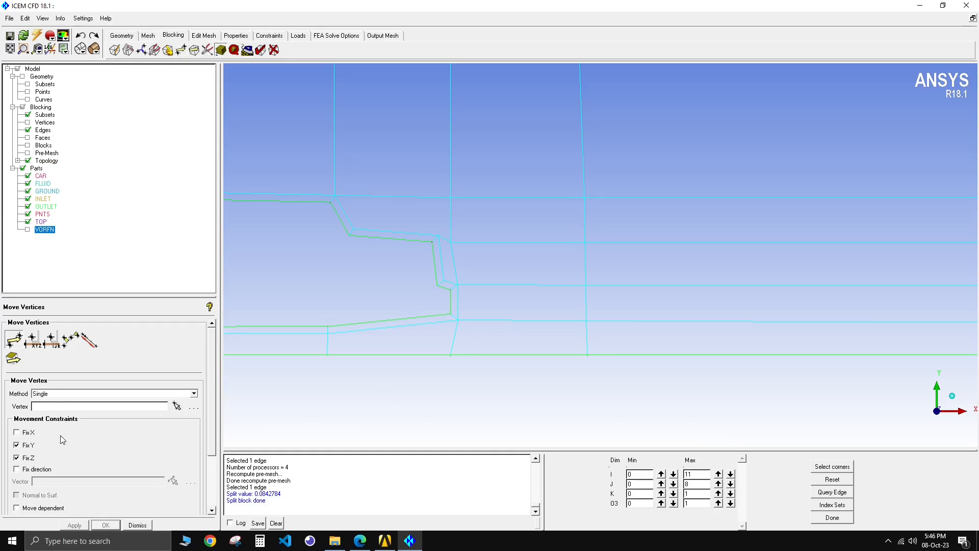
Set 25 nodes on the ground edge between the car's rear and the new vertical split.
{"action": "left_click", "coordinate": [166, 359]}
{"action": "left_click", "coordinate": [513, 354]}
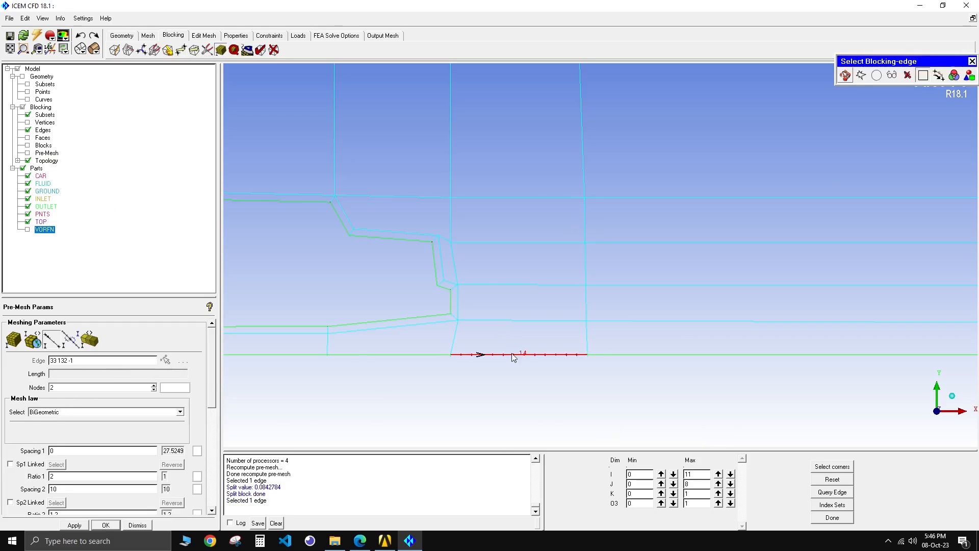
{"action": "middle_click", "coordinate": [512, 355]}
{"action": "scroll", "coordinate": [458, 365], "scroll_direction": "up", "scroll_amount": 4}
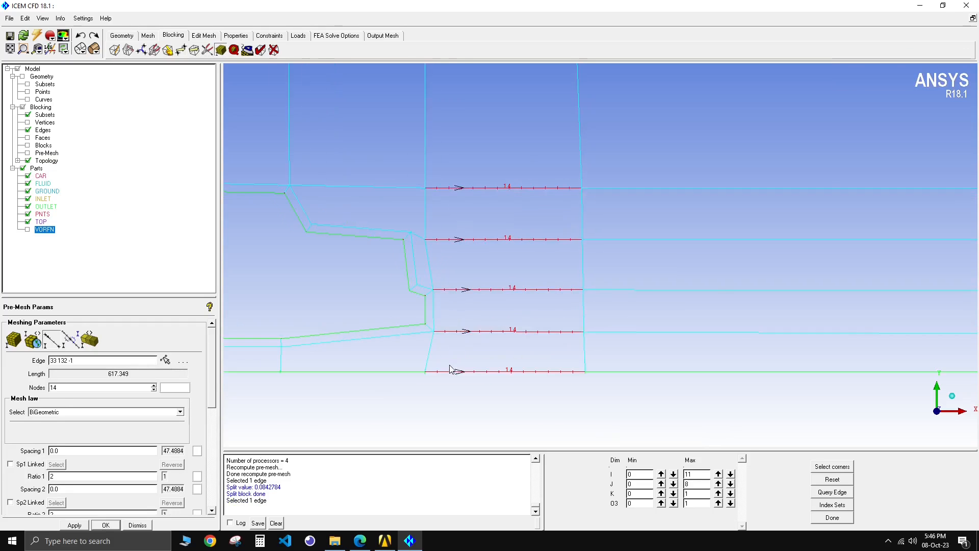
{"action": "double_click", "coordinate": [61, 389]}
{"action": "type", "text": "25"}
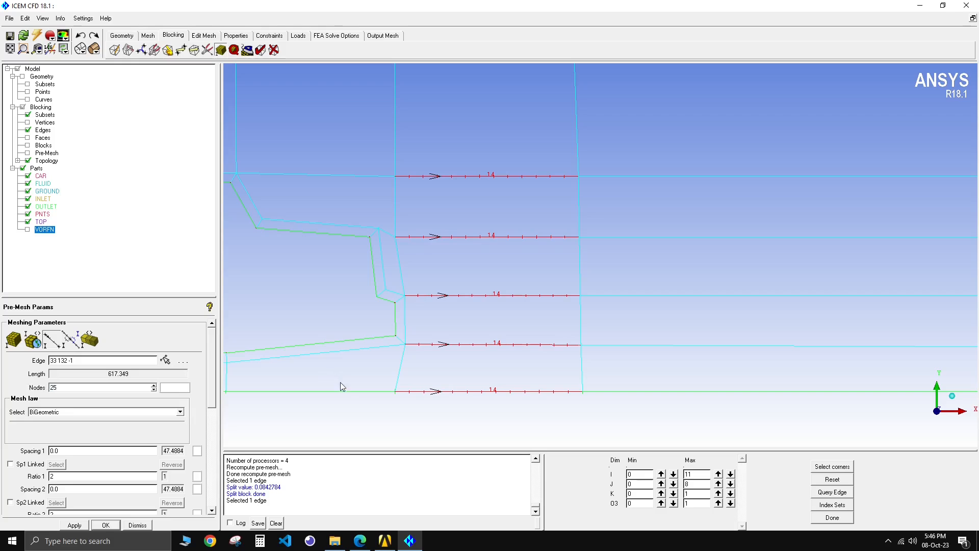
{"action": "key", "text": "Return"}
Set Spacing 1 to 15 and Ratio 1 to 1.2 on the ground edge behind the car and recompute the pre-mesh.
{"action": "middle_click_drag", "start_coordinate": [348, 382], "coordinate": [399, 366]}
{"action": "scroll", "coordinate": [399, 366], "scroll_direction": "up", "scroll_amount": 2}
{"action": "middle_click_drag", "start_coordinate": [512, 389], "coordinate": [514, 350]}
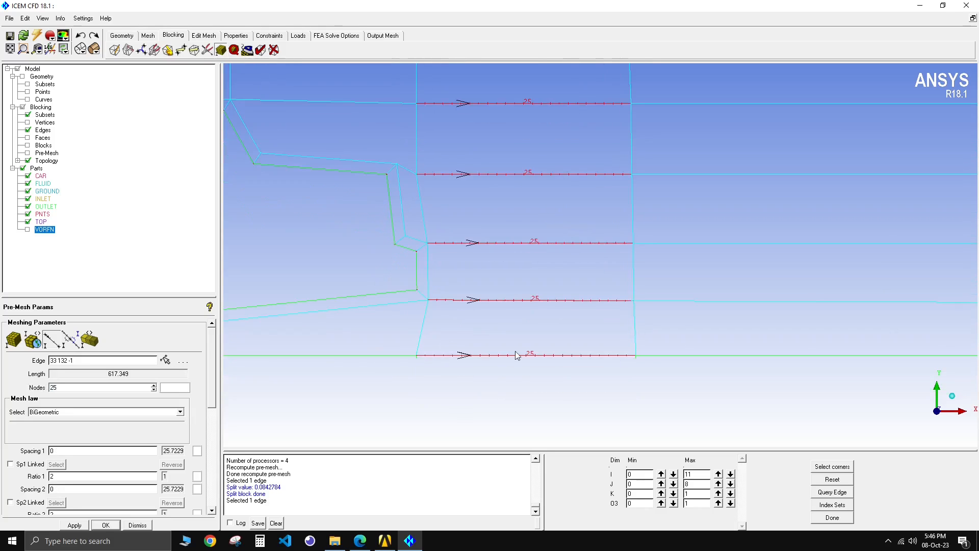
{"action": "scroll", "coordinate": [454, 378], "scroll_direction": "up", "scroll_amount": 2}
{"action": "middle_click_drag", "start_coordinate": [422, 362], "coordinate": [444, 342]}
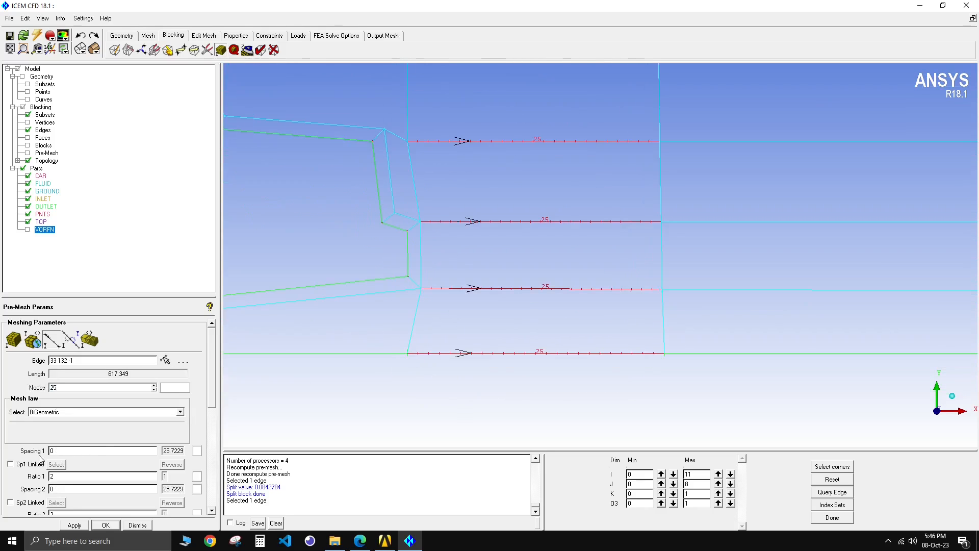
{"action": "scroll", "coordinate": [214, 408], "scroll_direction": "down", "scroll_amount": 3}
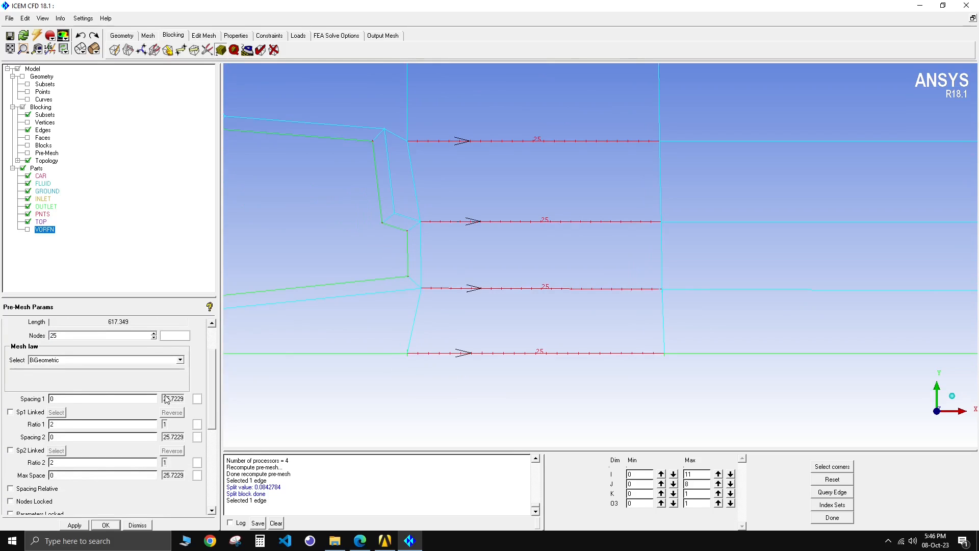
{"action": "double_click", "coordinate": [61, 400]}
{"action": "type", "text": "15"}
{"action": "double_click", "coordinate": [64, 426]}
{"action": "type", "text": "1."}
{"action": "key", "text": "Return"}
{"action": "left_click", "coordinate": [27, 153]}
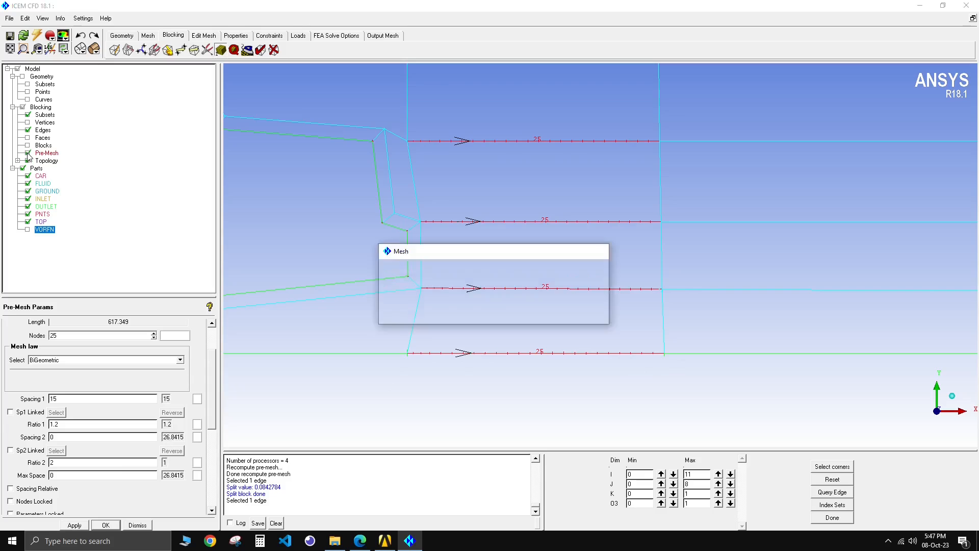
{"action": "left_click", "coordinate": [396, 310]}
{"action": "scroll", "coordinate": [421, 299], "scroll_direction": "up", "scroll_amount": 1}
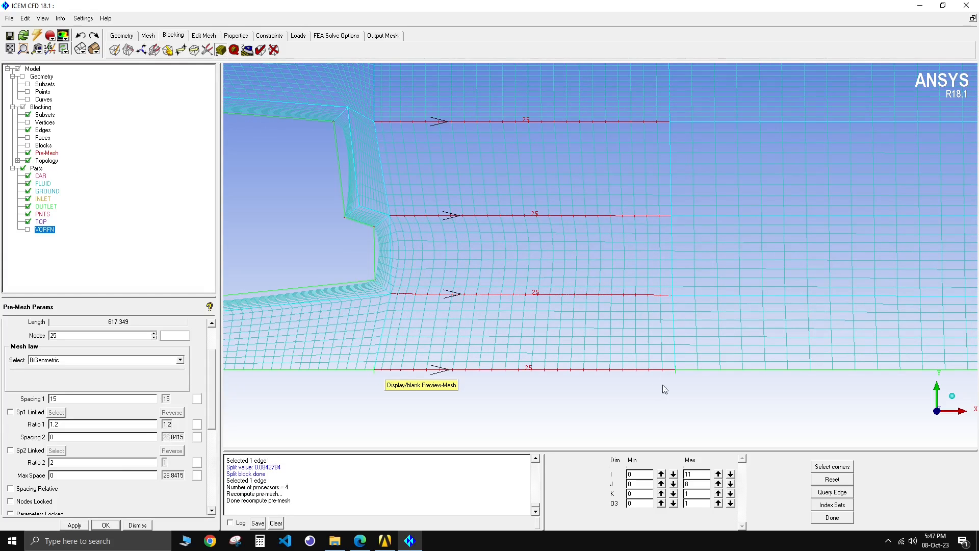
Set 25 nodes on the edge along the car's rear deck and recompute the pre-mesh.
{"action": "scroll", "coordinate": [574, 283], "scroll_direction": "down", "scroll_amount": 5}
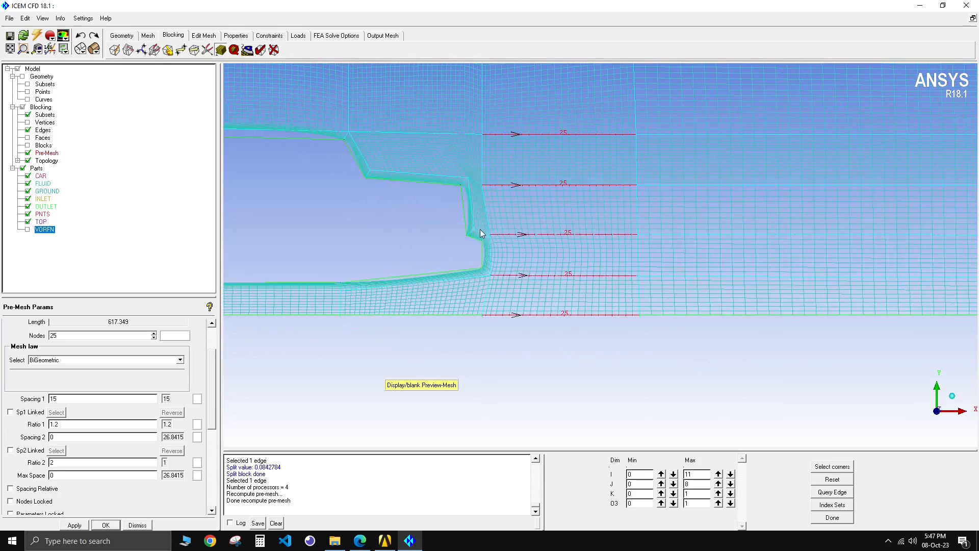
{"action": "scroll", "coordinate": [519, 283], "scroll_direction": "up", "scroll_amount": 4}
{"action": "middle_click_drag", "start_coordinate": [337, 174], "coordinate": [511, 331]}
{"action": "scroll", "coordinate": [537, 300], "scroll_direction": "up", "scroll_amount": 3}
{"action": "scroll", "coordinate": [497, 321], "scroll_direction": "up", "scroll_amount": 1}
{"action": "scroll", "coordinate": [497, 320], "scroll_direction": "down", "scroll_amount": 2}
{"action": "left_click_drag", "start_coordinate": [213, 364], "coordinate": [213, 326]}
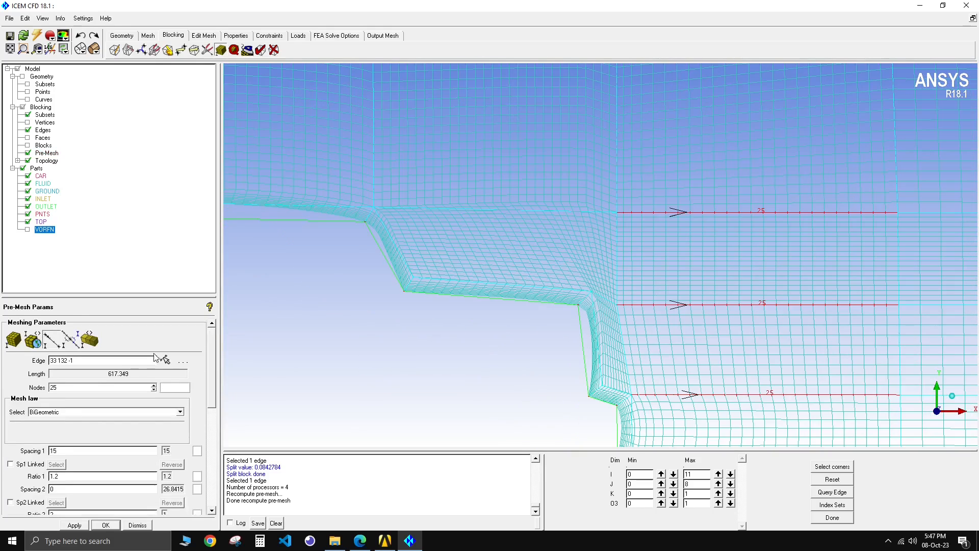
{"action": "left_click", "coordinate": [165, 359]}
{"action": "left_click", "coordinate": [487, 284]}
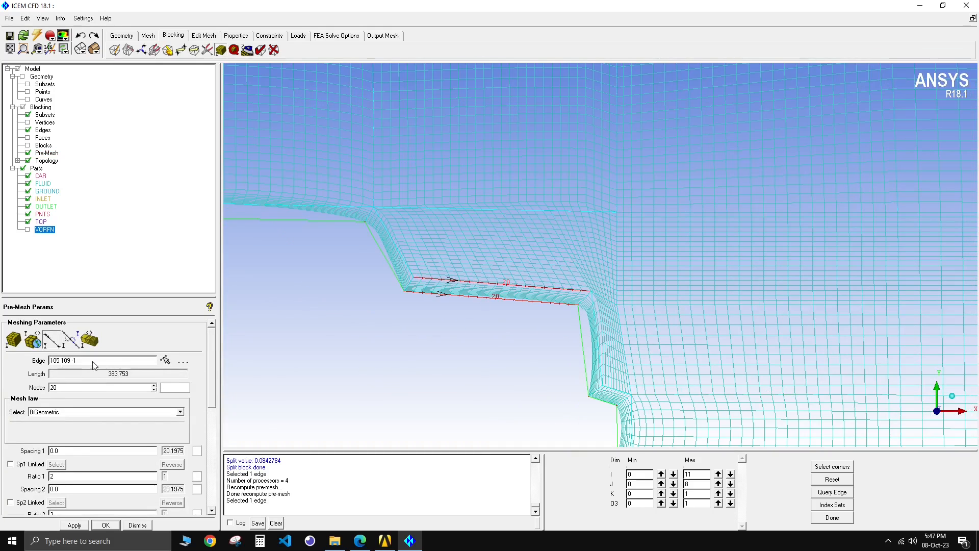
{"action": "double_click", "coordinate": [57, 388]}
{"action": "type", "text": "25"}
{"action": "left_click", "coordinate": [81, 524]}
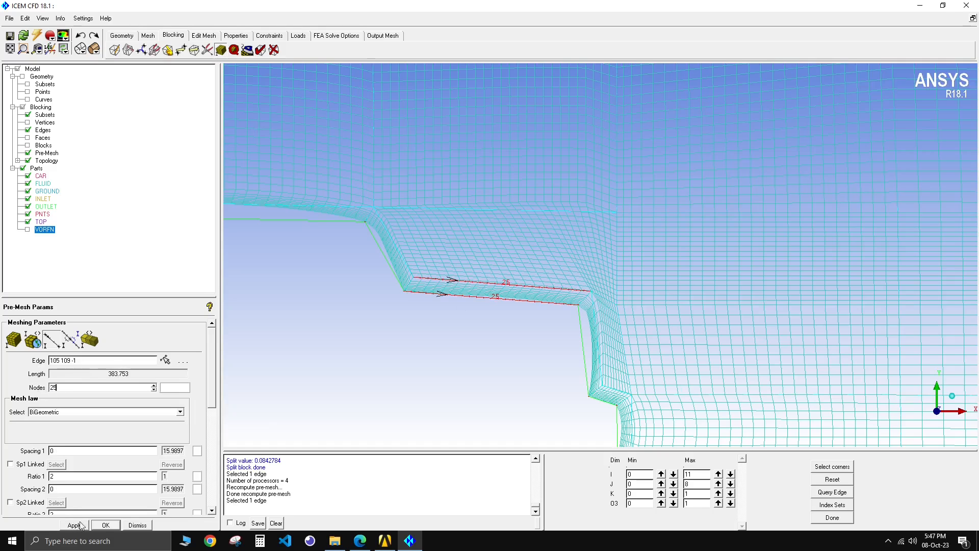
{"action": "left_click", "coordinate": [28, 154]}
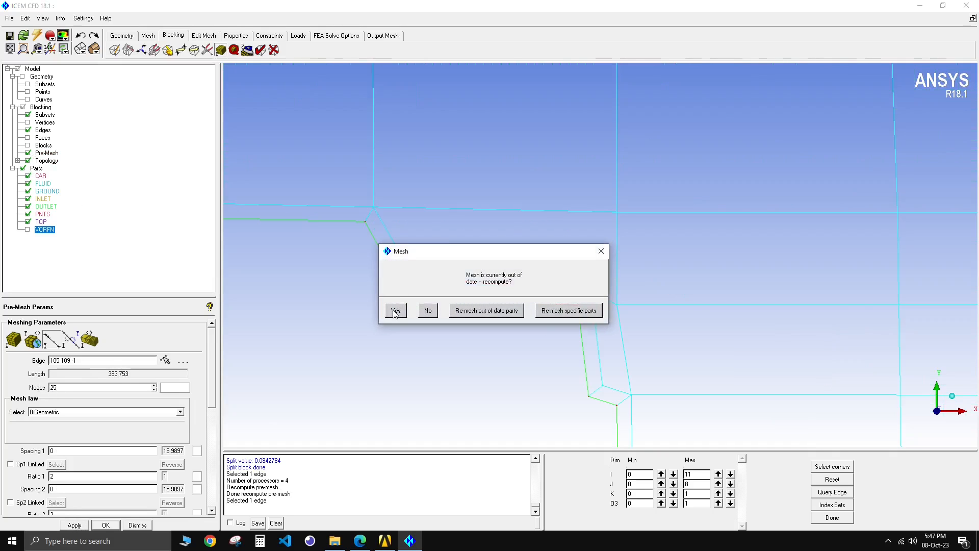
{"action": "left_click", "coordinate": [397, 311]}
Release the Y constraint, hide the pre-mesh and move the block vertex behind the rear deck's corner upward, slightly above the deck.
{"action": "scroll", "coordinate": [587, 296], "scroll_direction": "down", "scroll_amount": 3}
{"action": "scroll", "coordinate": [594, 300], "scroll_direction": "up", "scroll_amount": 7}
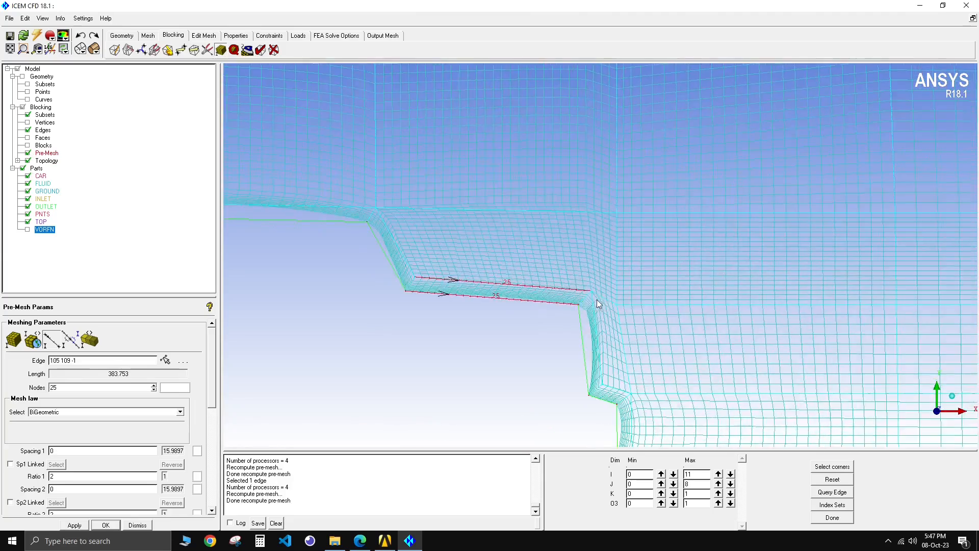
{"action": "scroll", "coordinate": [576, 268], "scroll_direction": "up", "scroll_amount": 3}
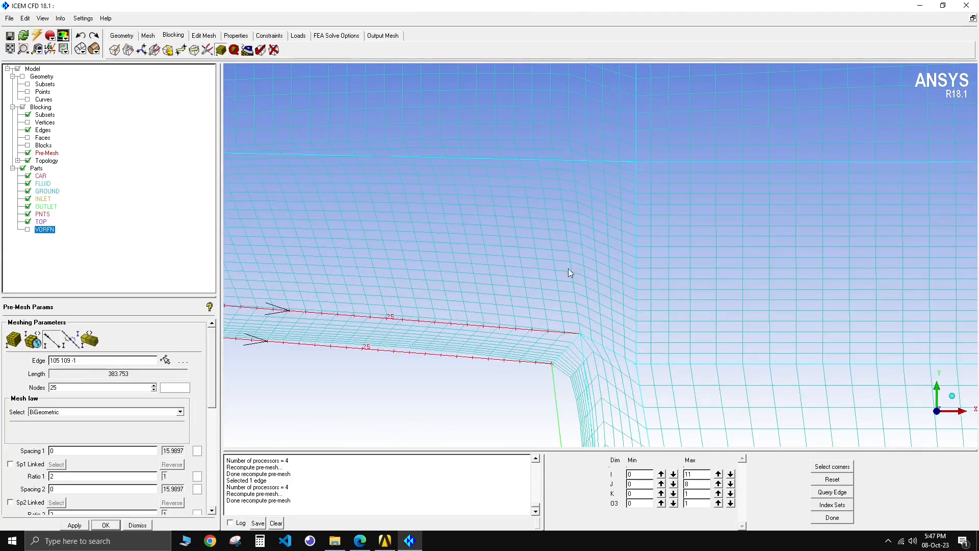
{"action": "scroll", "coordinate": [605, 259], "scroll_direction": "down", "scroll_amount": 2}
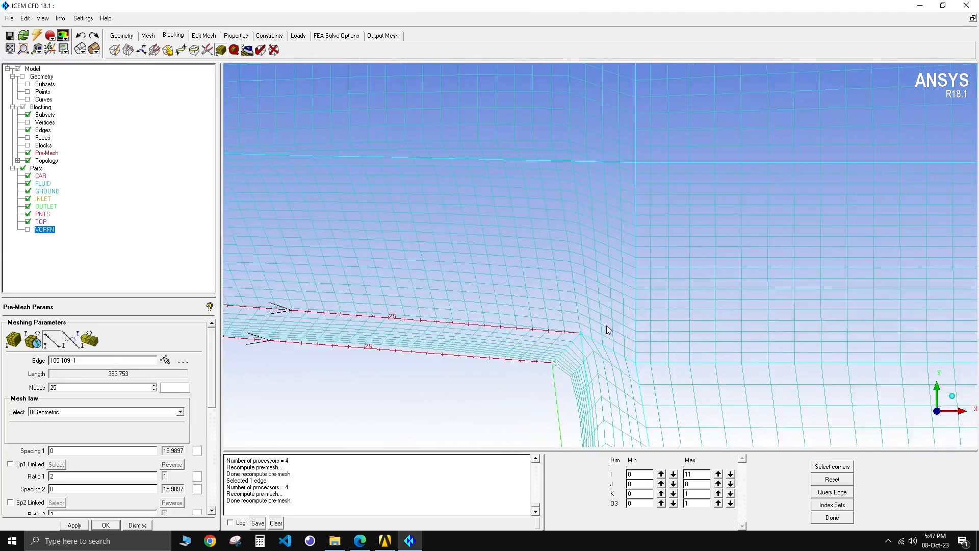
{"action": "scroll", "coordinate": [602, 327], "scroll_direction": "down", "scroll_amount": 3}
{"action": "scroll", "coordinate": [595, 329], "scroll_direction": "up", "scroll_amount": 4}
{"action": "middle_click_drag", "start_coordinate": [572, 363], "coordinate": [543, 235]}
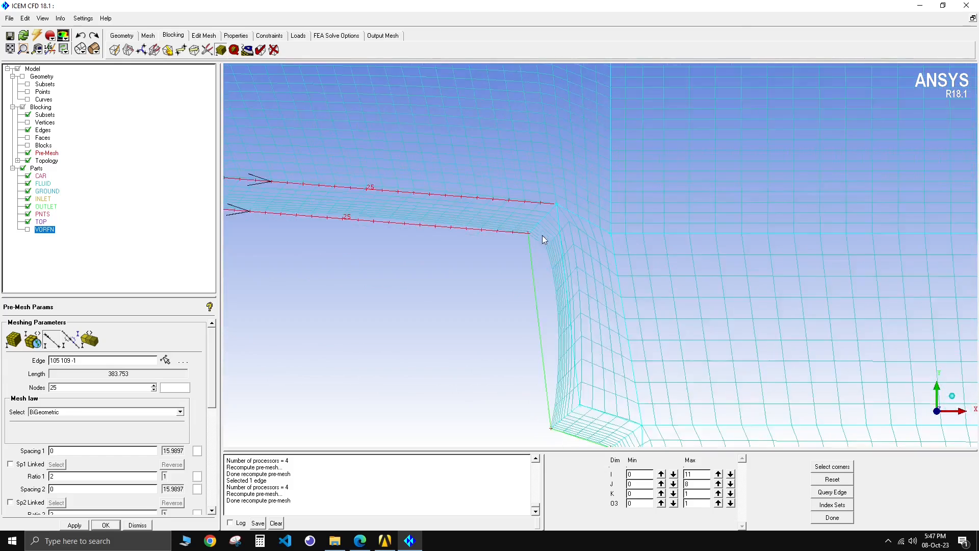
{"action": "scroll", "coordinate": [587, 234], "scroll_direction": "up", "scroll_amount": 3}
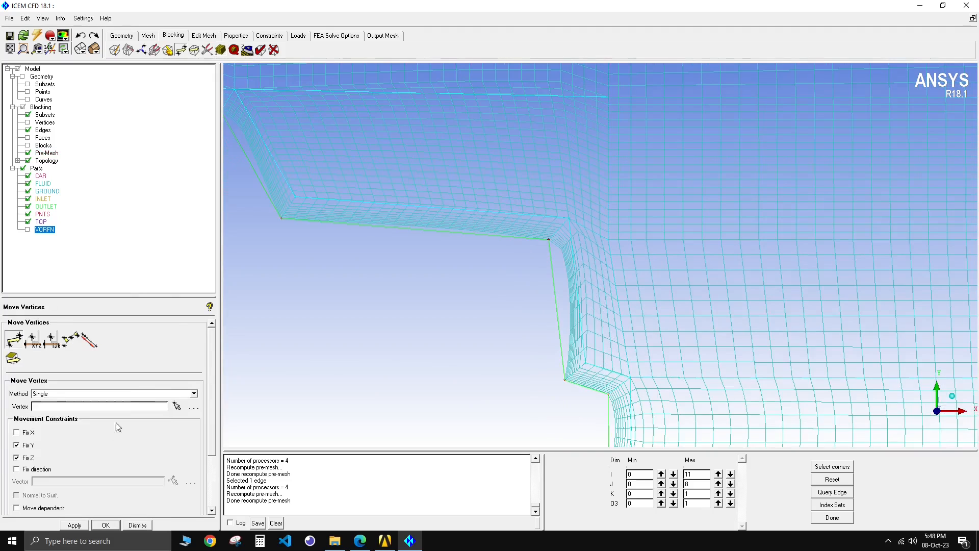
{"action": "left_click", "coordinate": [17, 446]}
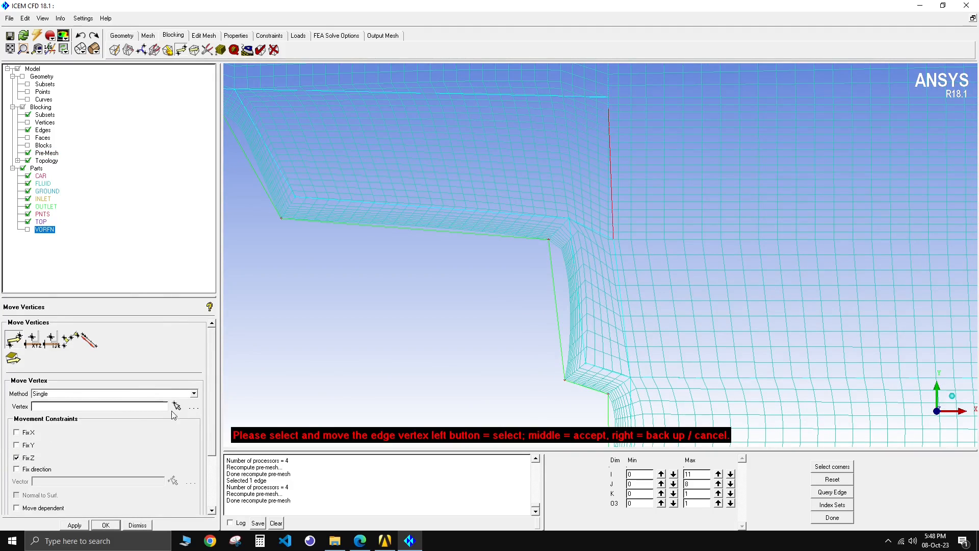
{"action": "left_click", "coordinate": [28, 153]}
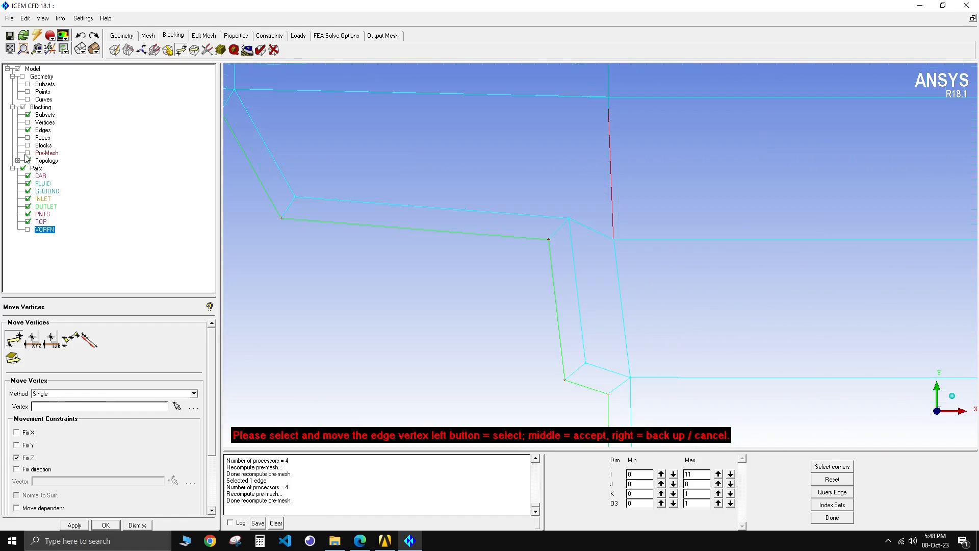
{"action": "left_click", "coordinate": [613, 240]}
{"action": "left_click_drag", "start_coordinate": [614, 239], "coordinate": [612, 198]}
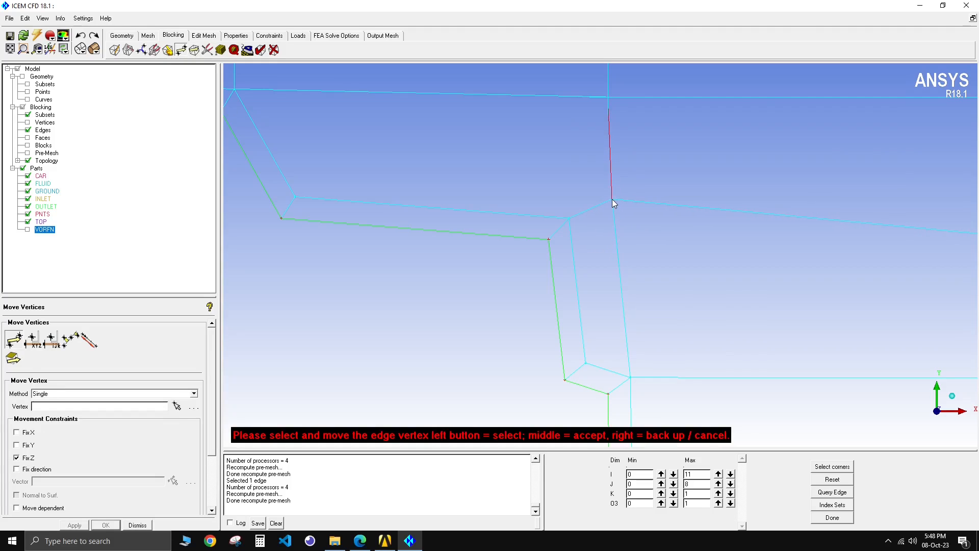
{"action": "middle_click", "coordinate": [311, 355]}
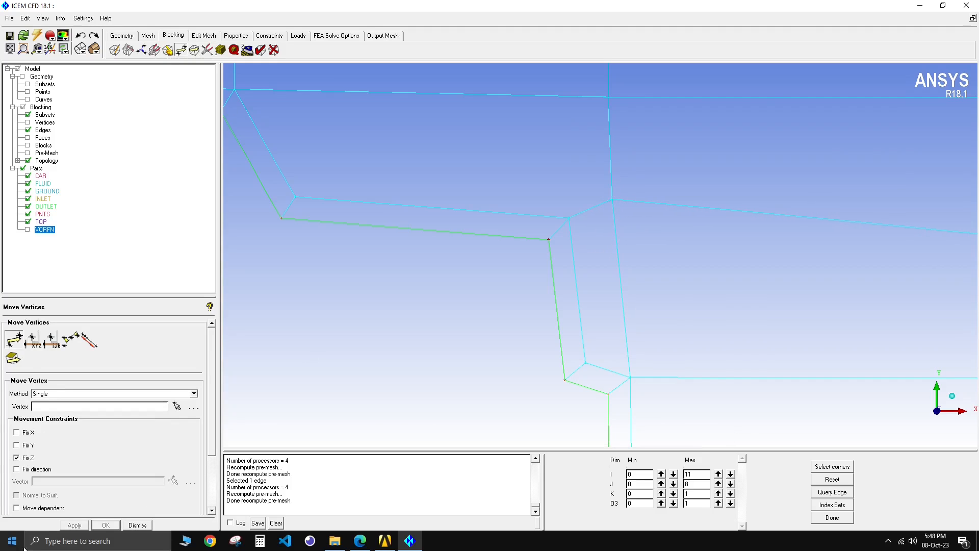
Show and recompute the pre-mesh with the moved vertex, bringing the whole car into view.
{"action": "left_click", "coordinate": [28, 153]}
{"action": "left_click", "coordinate": [396, 310]}
{"action": "right_click_drag", "start_coordinate": [593, 245], "coordinate": [510, 315]}
{"action": "middle_click_drag", "start_coordinate": [639, 280], "coordinate": [533, 286]}
{"action": "scroll", "coordinate": [532, 284], "scroll_direction": "up", "scroll_amount": 5}
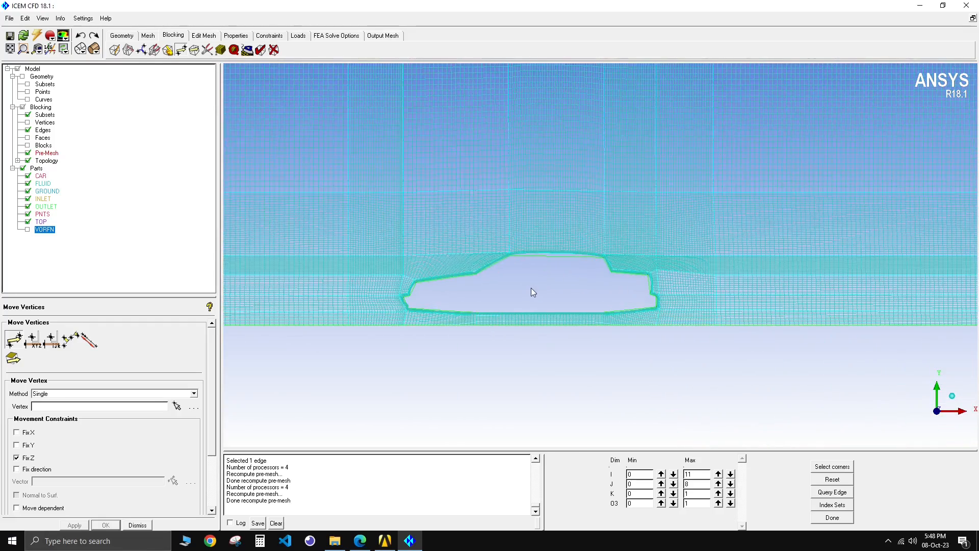
{"action": "middle_click_drag", "start_coordinate": [573, 281], "coordinate": [579, 281]}
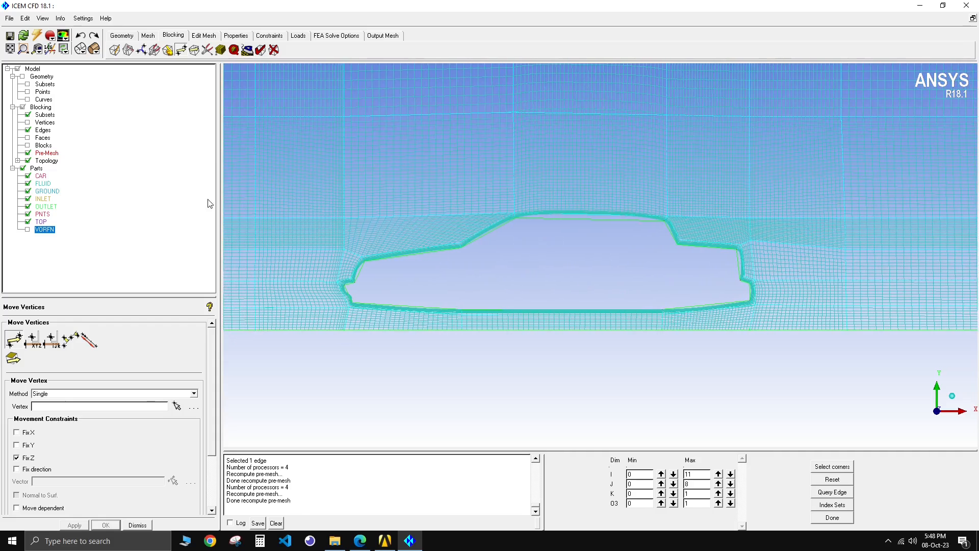
Hide the blocking edges, close the index control and examine the mesh around the car.
{"action": "left_click", "coordinate": [27, 130]}
{"action": "middle_click_drag", "start_coordinate": [467, 326], "coordinate": [474, 349]}
{"action": "scroll", "coordinate": [475, 345], "scroll_direction": "down", "scroll_amount": 2}
{"action": "scroll", "coordinate": [474, 349], "scroll_direction": "up", "scroll_amount": 1}
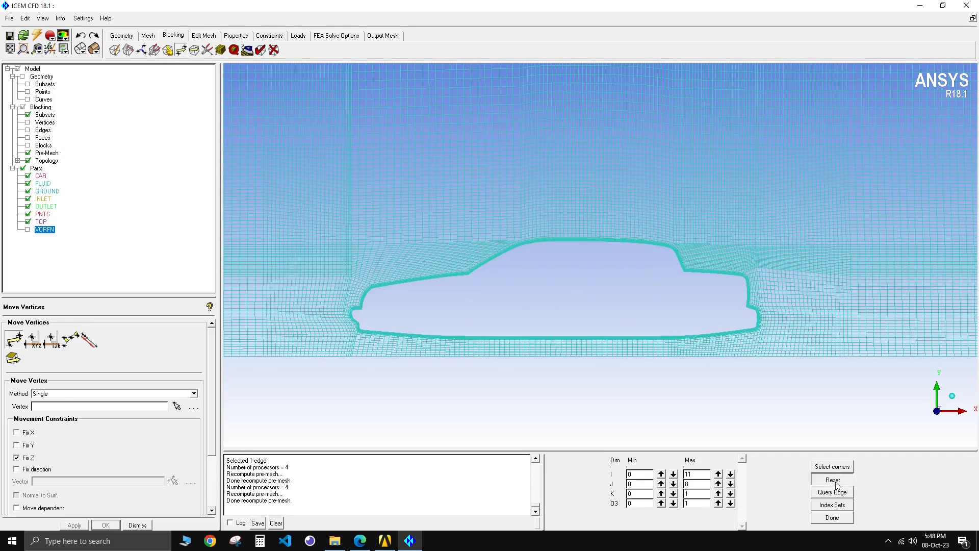
{"action": "left_click", "coordinate": [832, 518]}
{"action": "scroll", "coordinate": [547, 367], "scroll_direction": "up", "scroll_amount": 1}
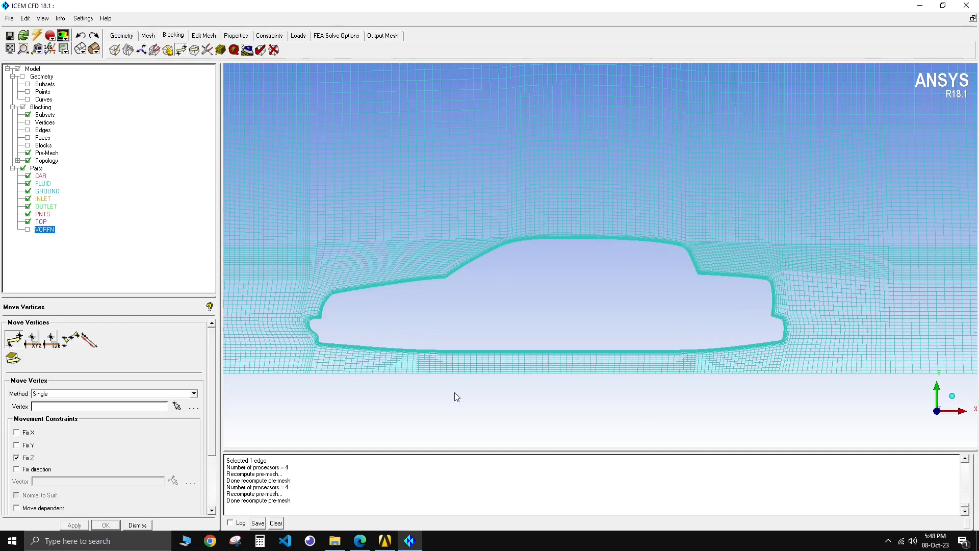
{"action": "middle_click_drag", "start_coordinate": [457, 395], "coordinate": [481, 387]}
{"action": "scroll", "coordinate": [479, 384], "scroll_direction": "down", "scroll_amount": 1}
{"action": "scroll", "coordinate": [478, 378], "scroll_direction": "up", "scroll_amount": 3}
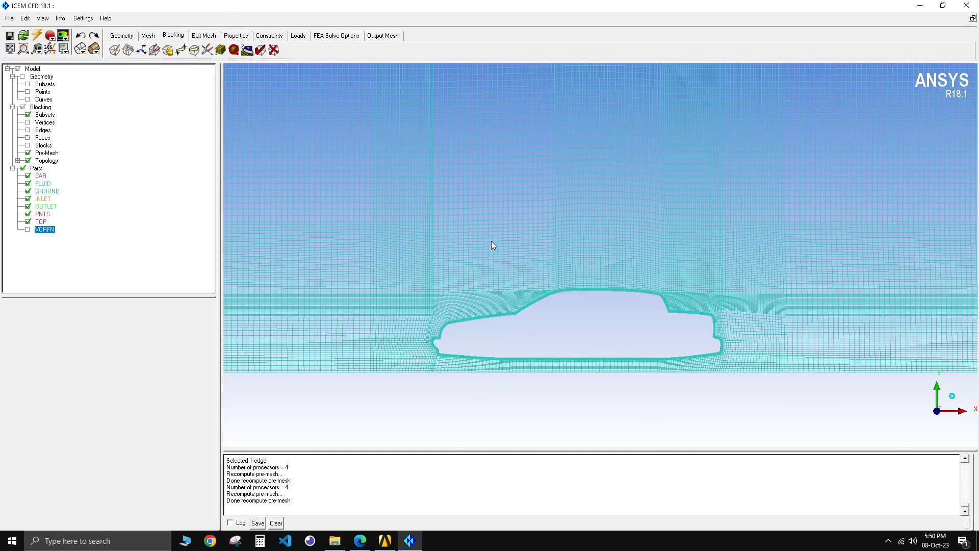
Bring up the solver setup with ANSYS Fluent as output solver and open the part boundary conditions.
{"action": "left_click", "coordinate": [382, 35]}
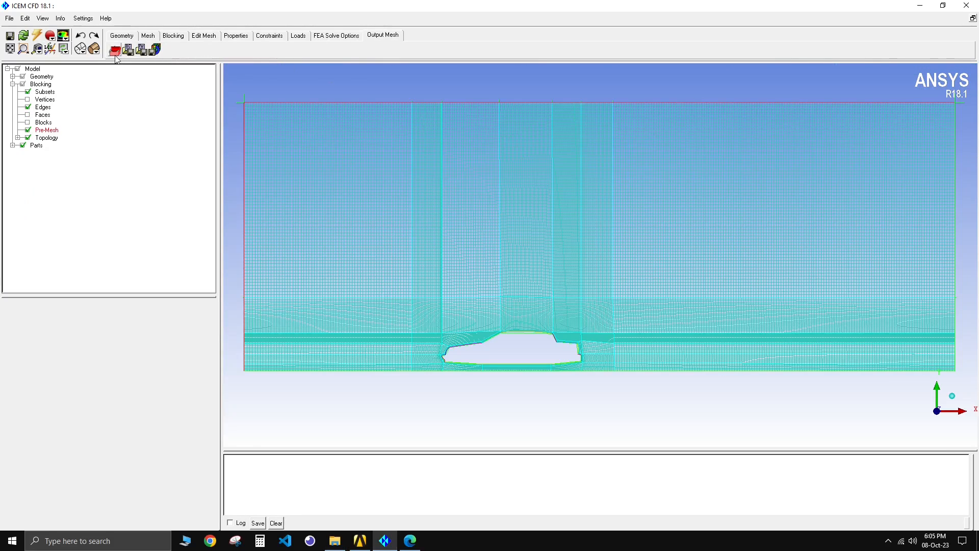
{"action": "left_click", "coordinate": [115, 50]}
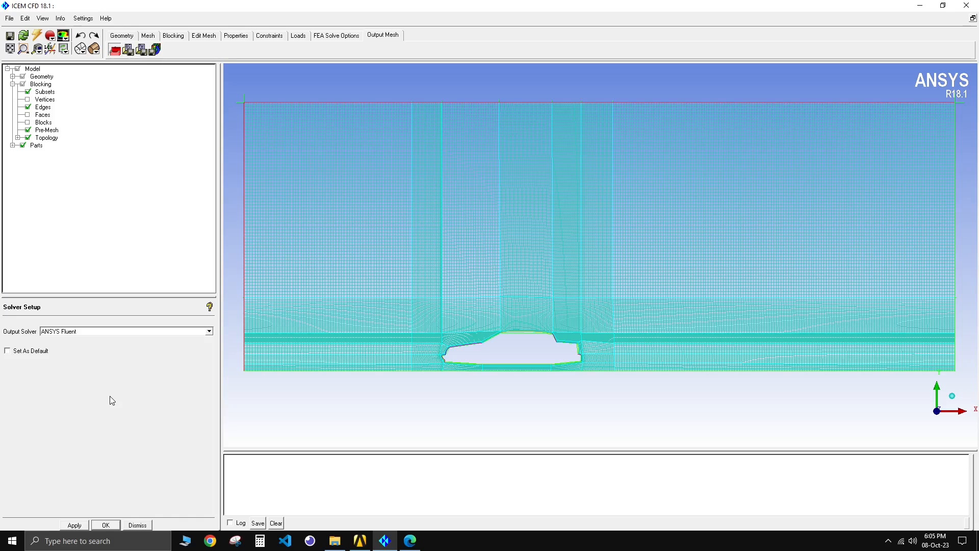
{"action": "left_click", "coordinate": [128, 49]}
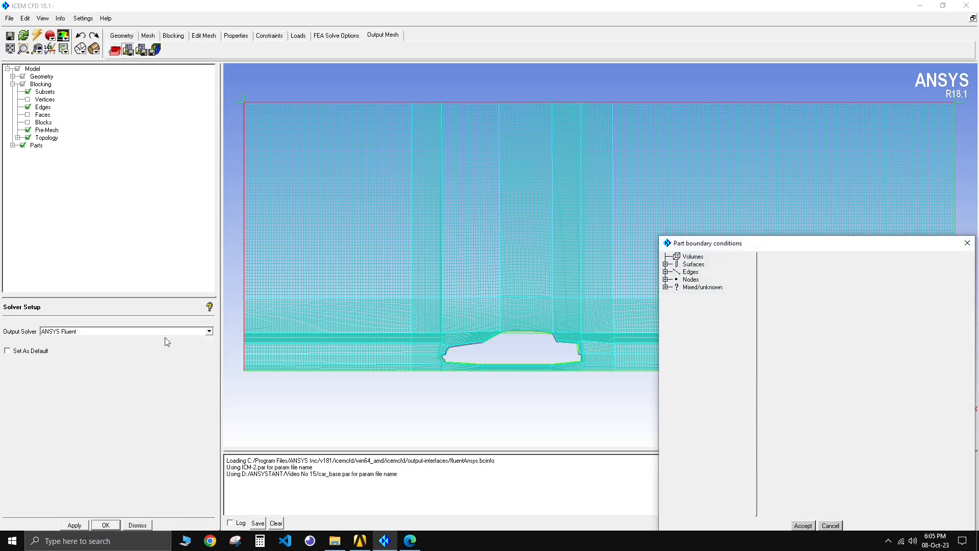
{"action": "left_click_drag", "start_coordinate": [229, 136], "coordinate": [153, 121]}
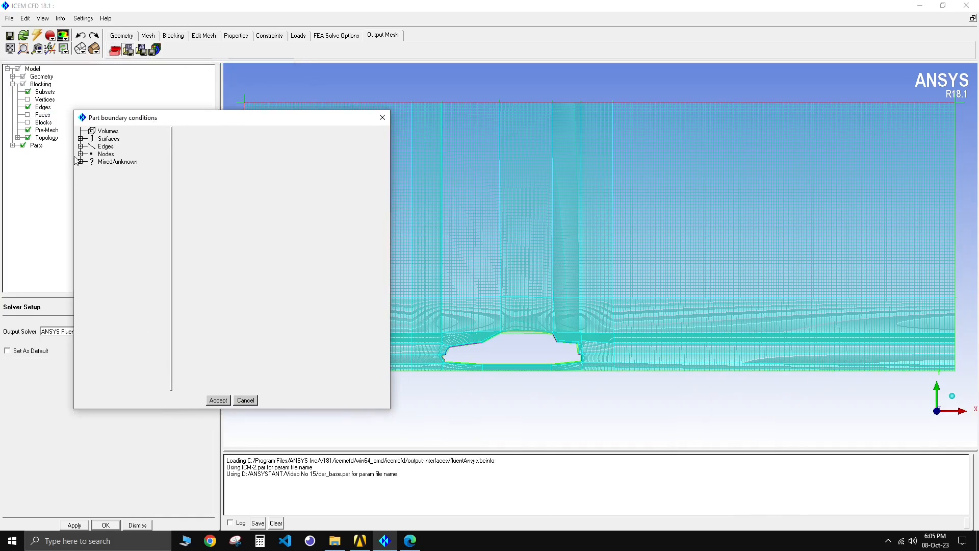
Create a wall boundary condition for the CAR part under the edge parts.
{"action": "left_click", "coordinate": [80, 146]}
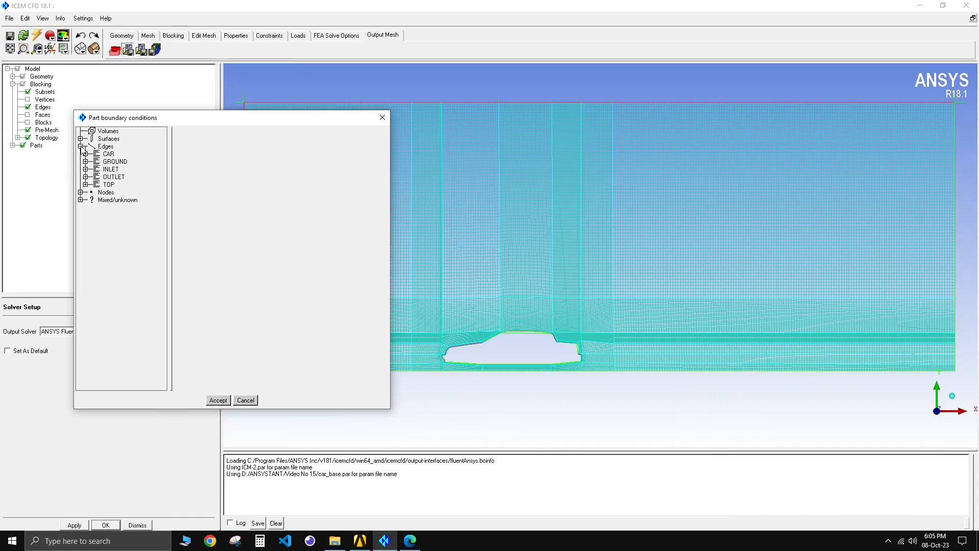
{"action": "left_click", "coordinate": [85, 153]}
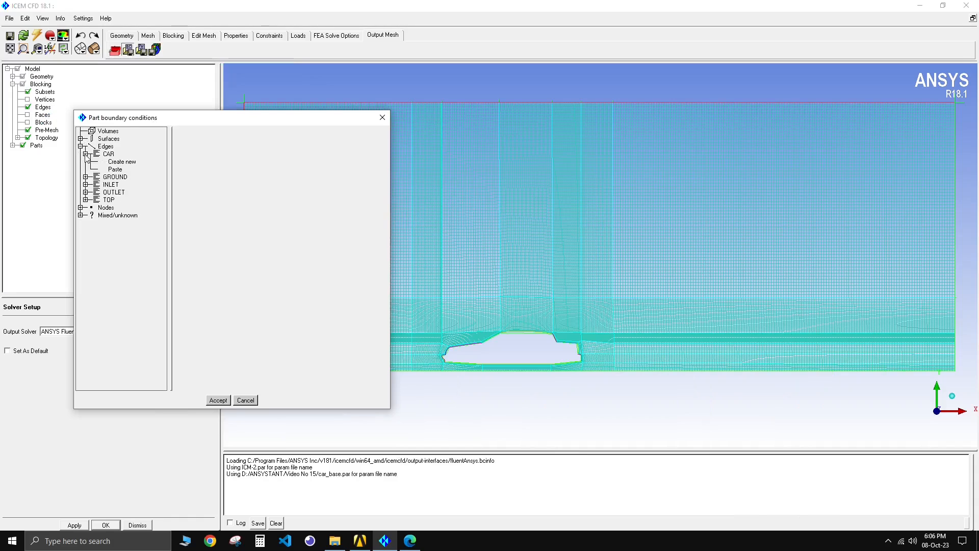
{"action": "left_click", "coordinate": [128, 162]}
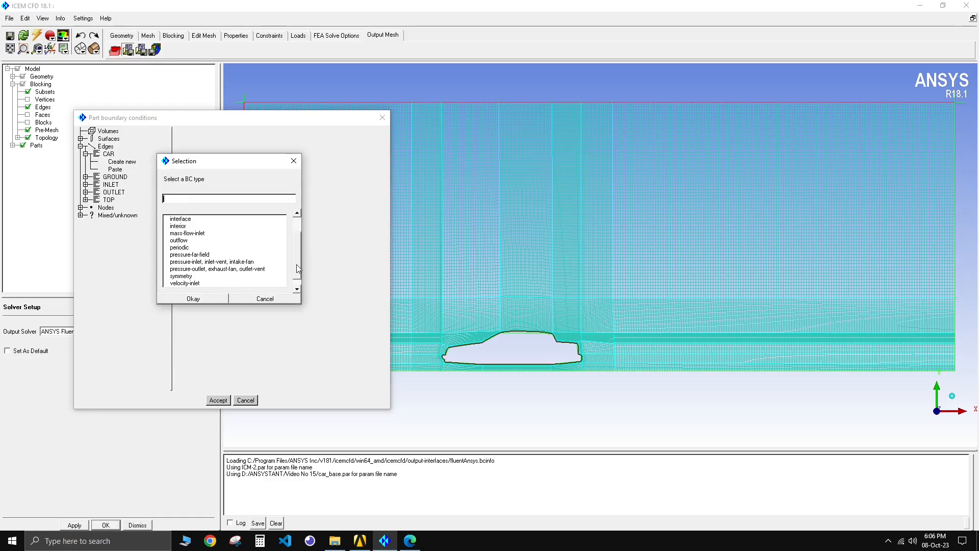
{"action": "scroll", "coordinate": [297, 268], "scroll_direction": "down", "scroll_amount": 1}
{"action": "double_click", "coordinate": [185, 283]}
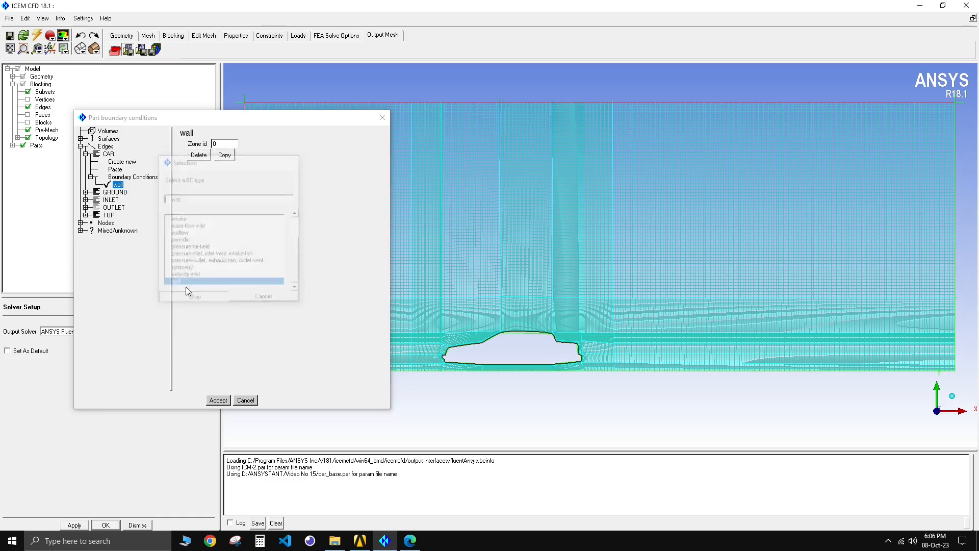
{"action": "left_click", "coordinate": [85, 154]}
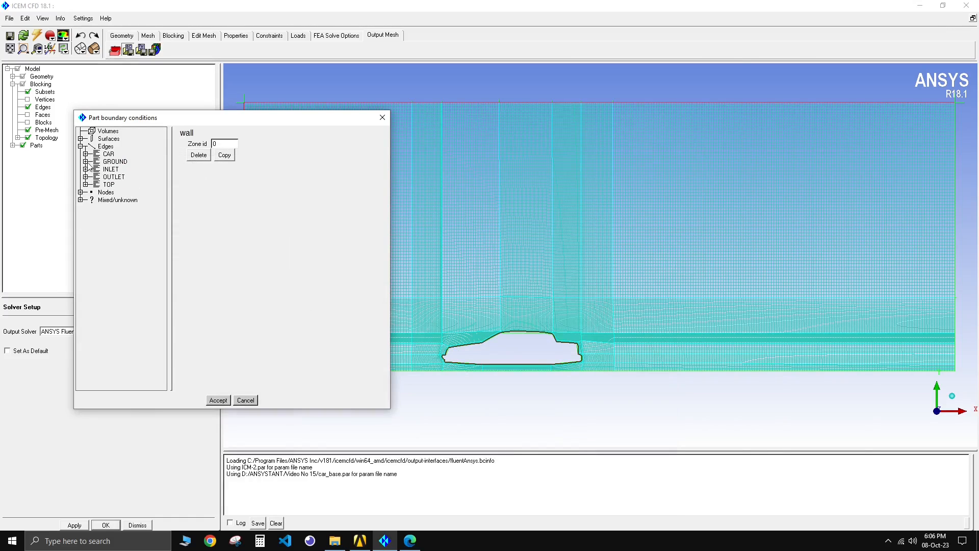
Create a wall boundary condition for the GROUND part under the edge parts.
{"action": "left_click", "coordinate": [86, 161]}
{"action": "left_click", "coordinate": [122, 168]}
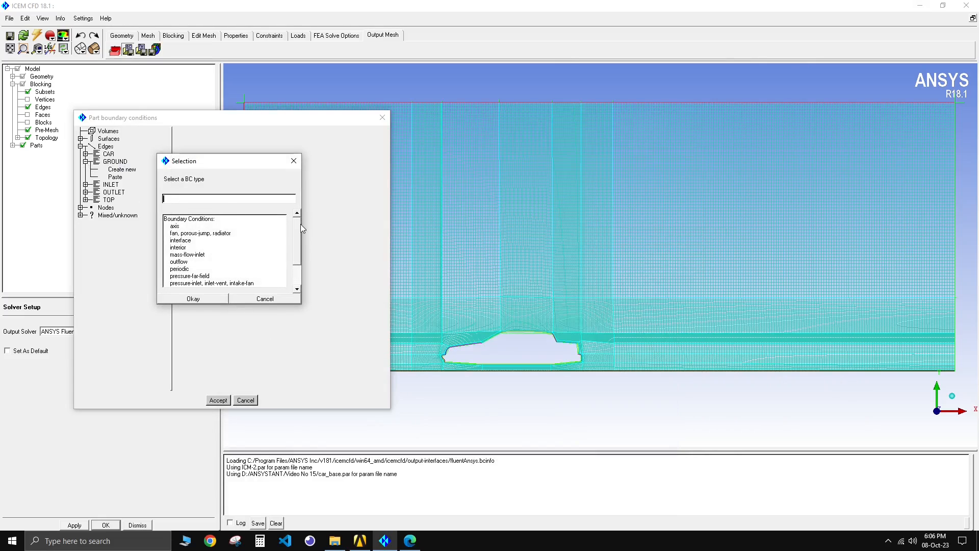
{"action": "scroll", "coordinate": [204, 260], "scroll_direction": "down", "scroll_amount": 1}
{"action": "double_click", "coordinate": [185, 283]}
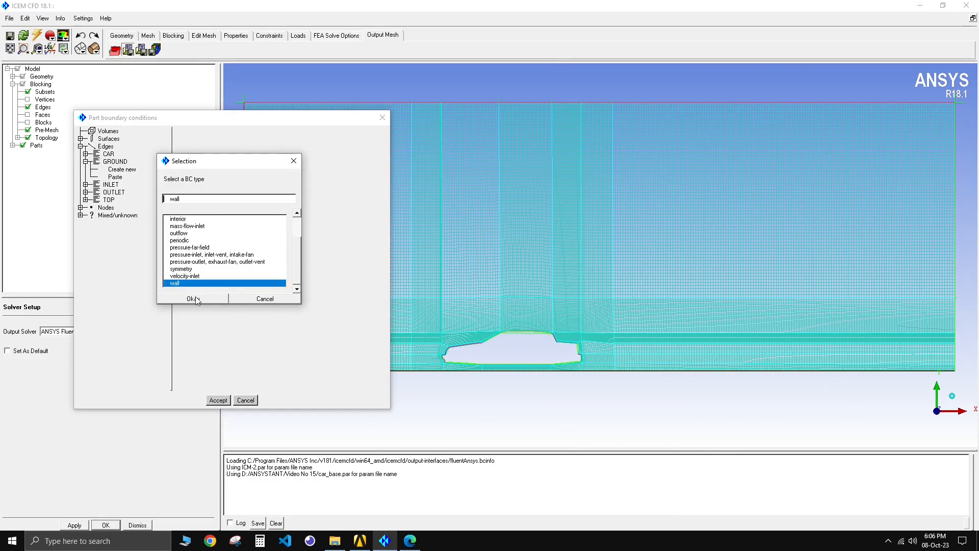
{"action": "left_click", "coordinate": [86, 161]}
Create a velocity-inlet boundary condition for the INLET part under the edge parts.
{"action": "left_click", "coordinate": [85, 169]}
{"action": "left_click", "coordinate": [122, 177]}
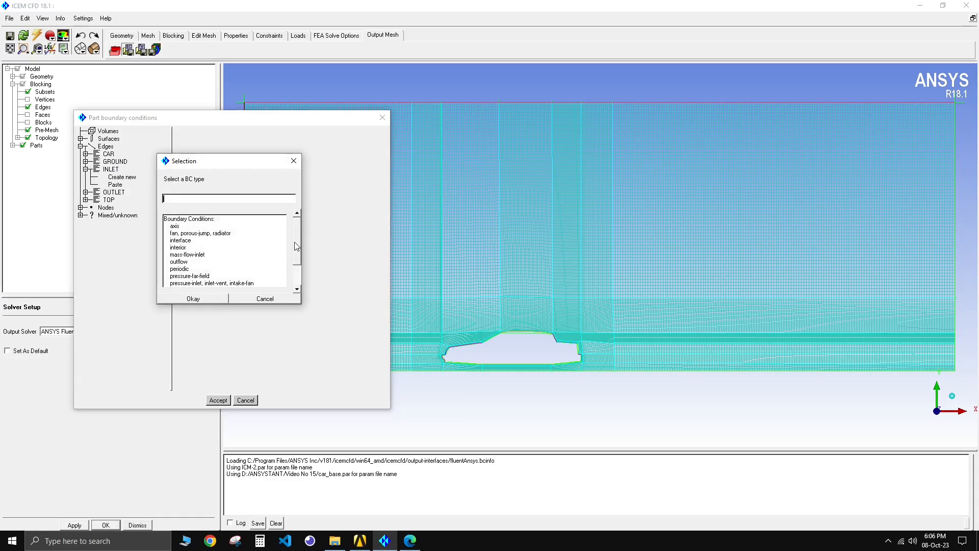
{"action": "scroll", "coordinate": [297, 259], "scroll_direction": "down", "scroll_amount": 3}
{"action": "left_click_drag", "start_coordinate": [298, 261], "coordinate": [298, 269]}
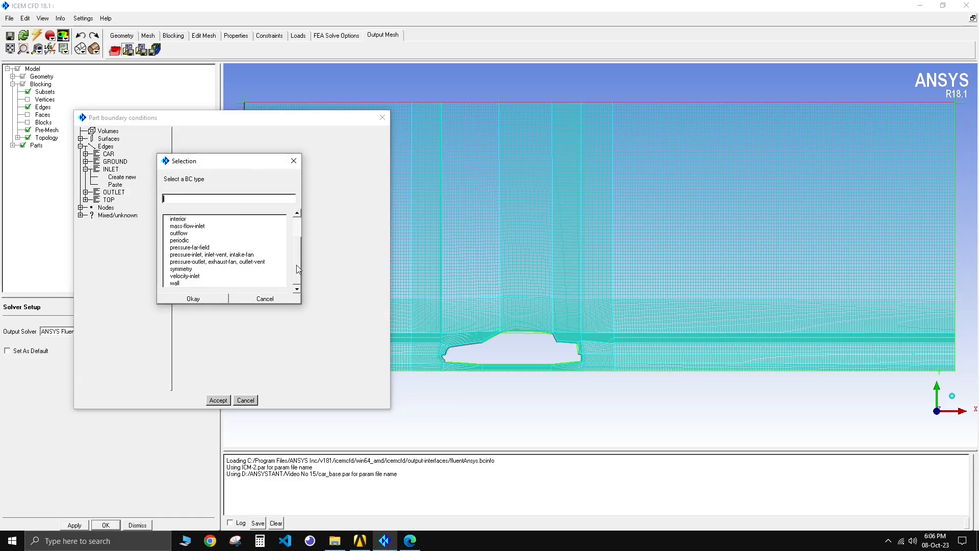
{"action": "left_click", "coordinate": [197, 278]}
{"action": "left_click", "coordinate": [207, 295]}
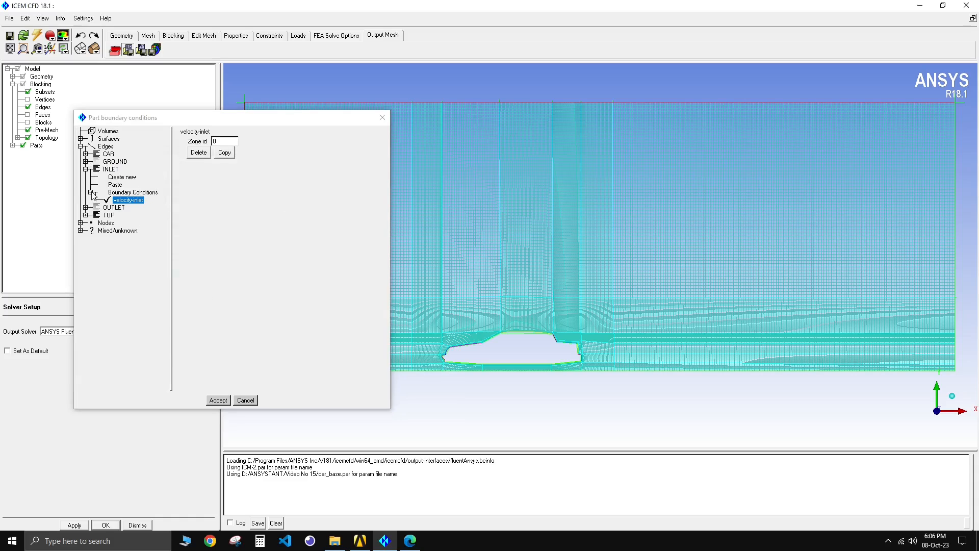
{"action": "left_click", "coordinate": [85, 169]}
Create a pressure-outlet, exhaust-fan, outlet-vent boundary condition for the OUTLET part under the edge parts.
{"action": "left_click", "coordinate": [85, 177]}
{"action": "left_click", "coordinate": [122, 185]}
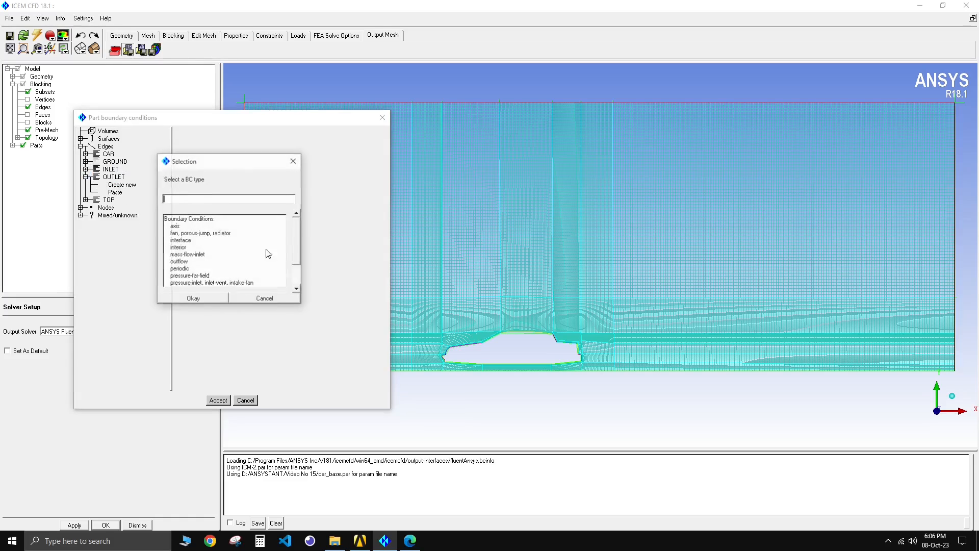
{"action": "left_click_drag", "start_coordinate": [297, 252], "coordinate": [297, 273]}
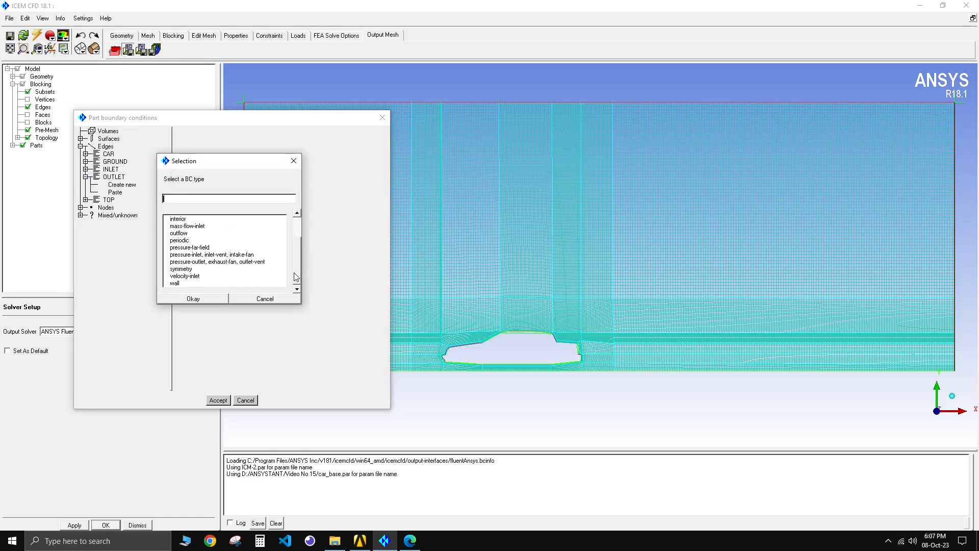
{"action": "left_click", "coordinate": [205, 262]}
{"action": "left_click", "coordinate": [197, 299]}
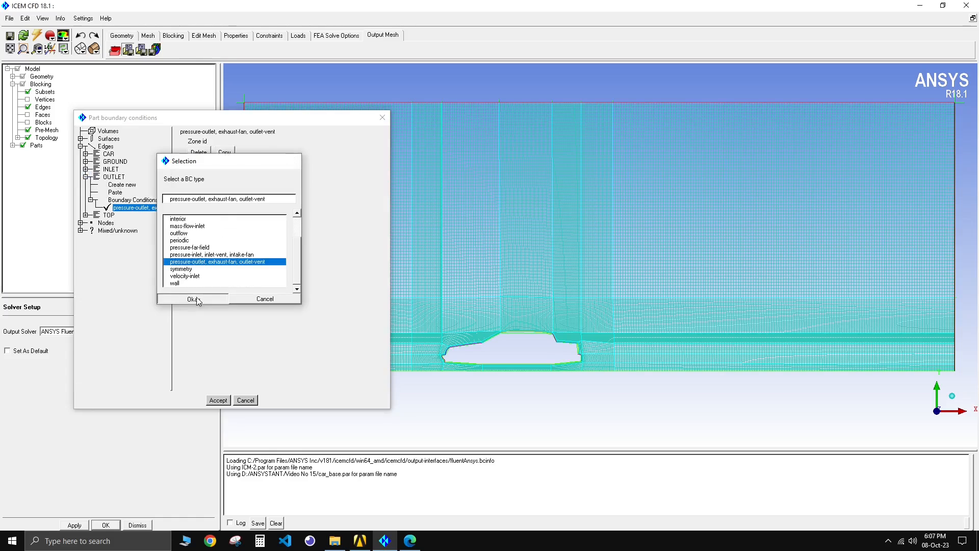
{"action": "left_click", "coordinate": [85, 176]}
Create a pressure-far-field boundary condition for the TOP part and accept the part boundary conditions.
{"action": "left_click", "coordinate": [85, 184]}
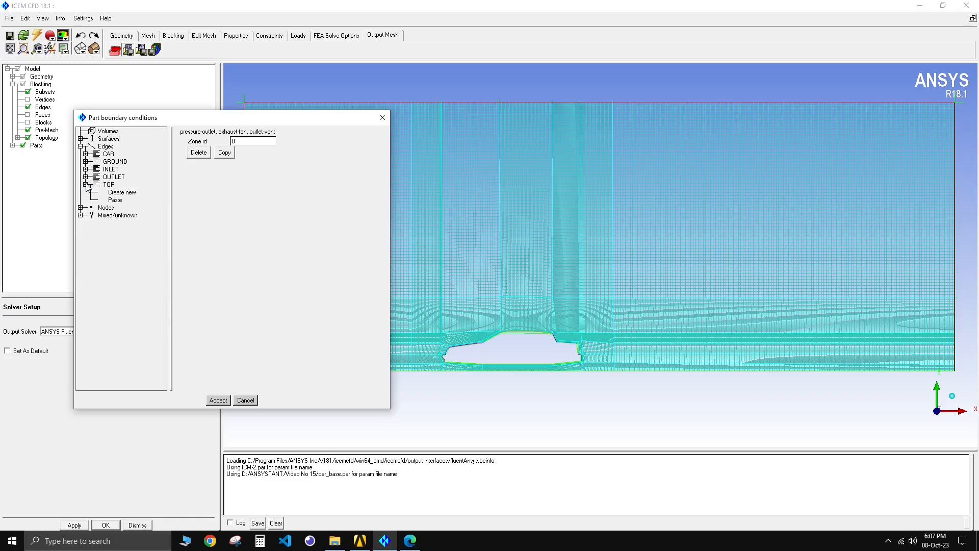
{"action": "left_click", "coordinate": [128, 196]}
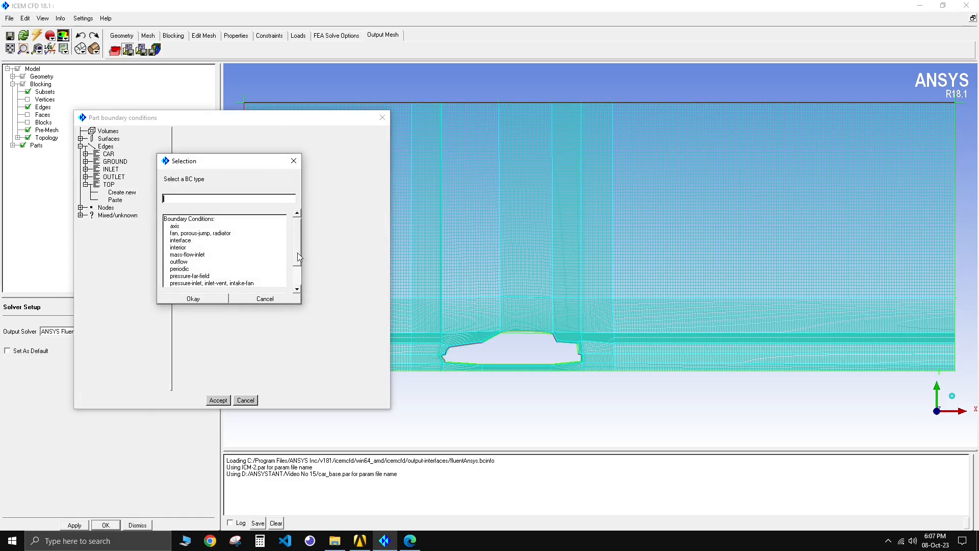
{"action": "left_click", "coordinate": [190, 276]}
{"action": "left_click", "coordinate": [193, 299]}
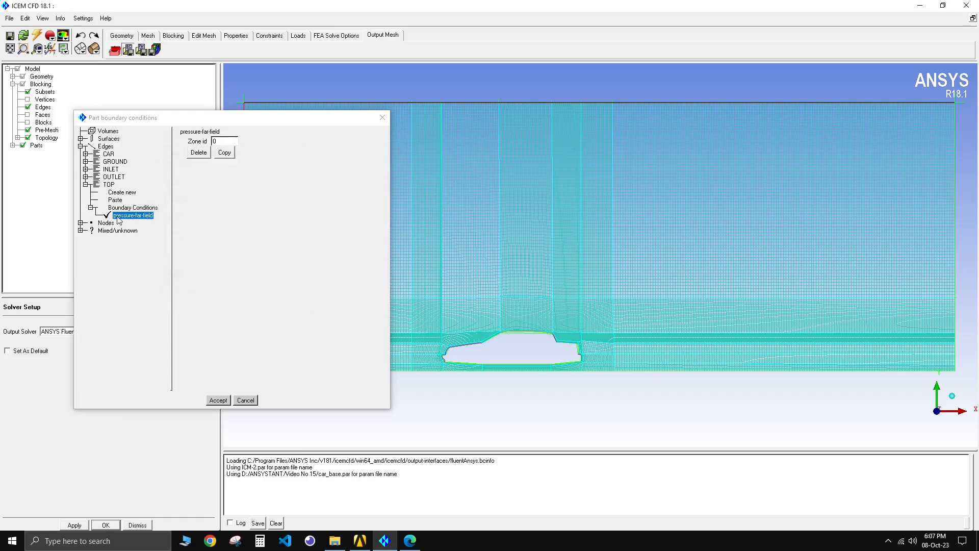
{"action": "left_click", "coordinate": [85, 184]}
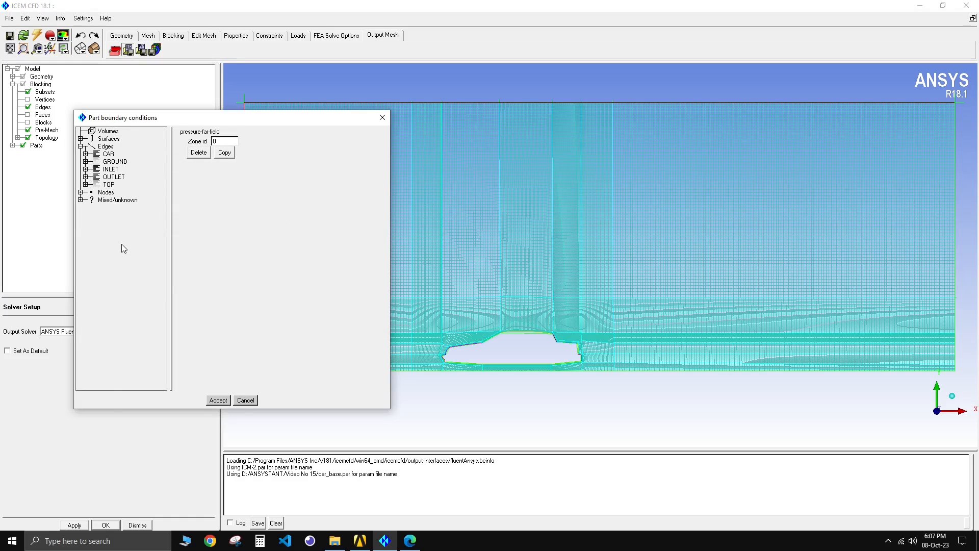
{"action": "left_click", "coordinate": [217, 400]}
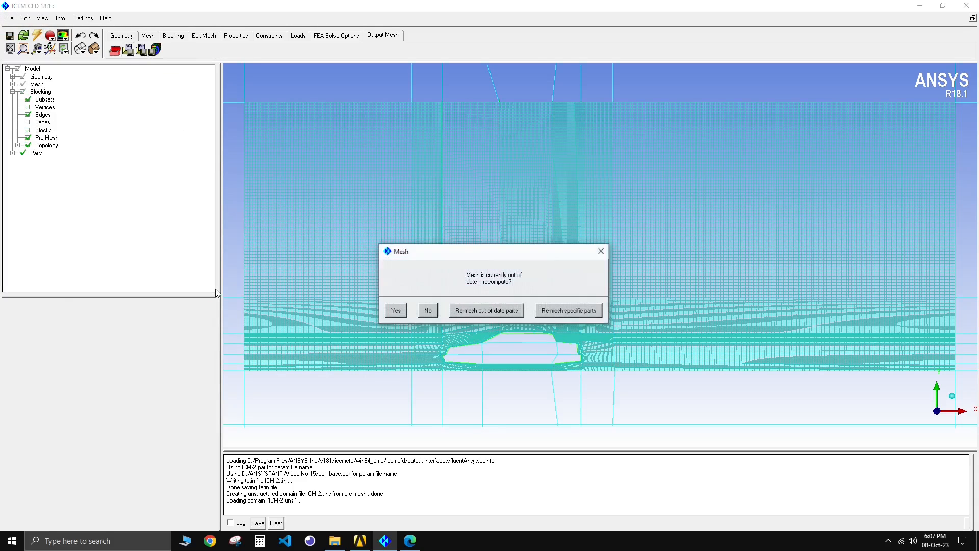
Recompute the out-of-date mesh and hide the VORFN part's mesh outside the flow domain and inside the car.
{"action": "left_click", "coordinate": [400, 312]}
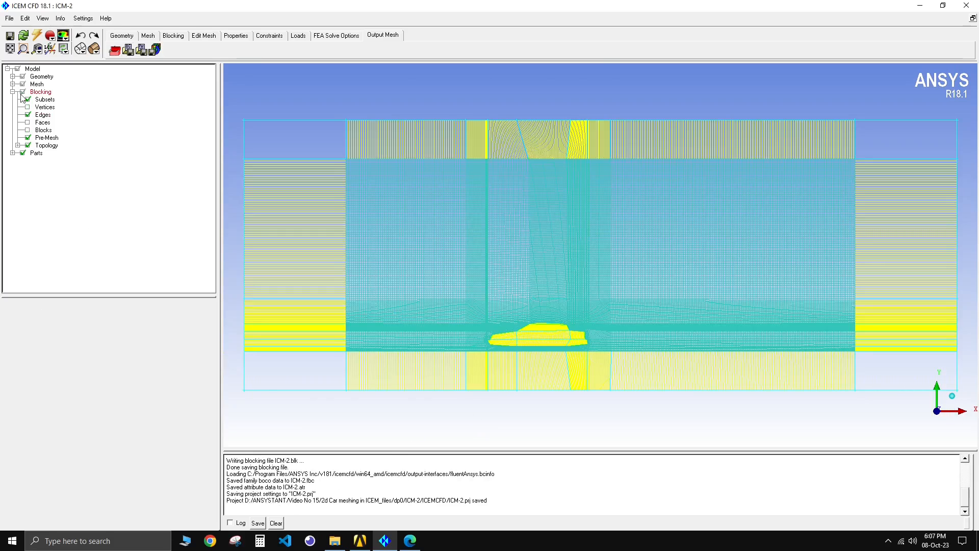
{"action": "scroll", "coordinate": [542, 315], "scroll_direction": "up", "scroll_amount": 1}
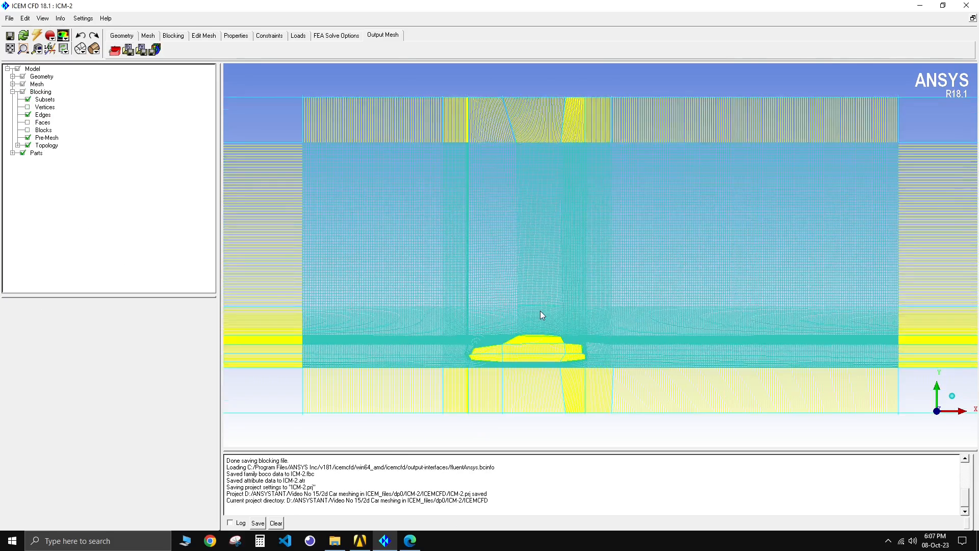
{"action": "scroll", "coordinate": [542, 314], "scroll_direction": "down", "scroll_amount": 1}
{"action": "left_click", "coordinate": [12, 153]}
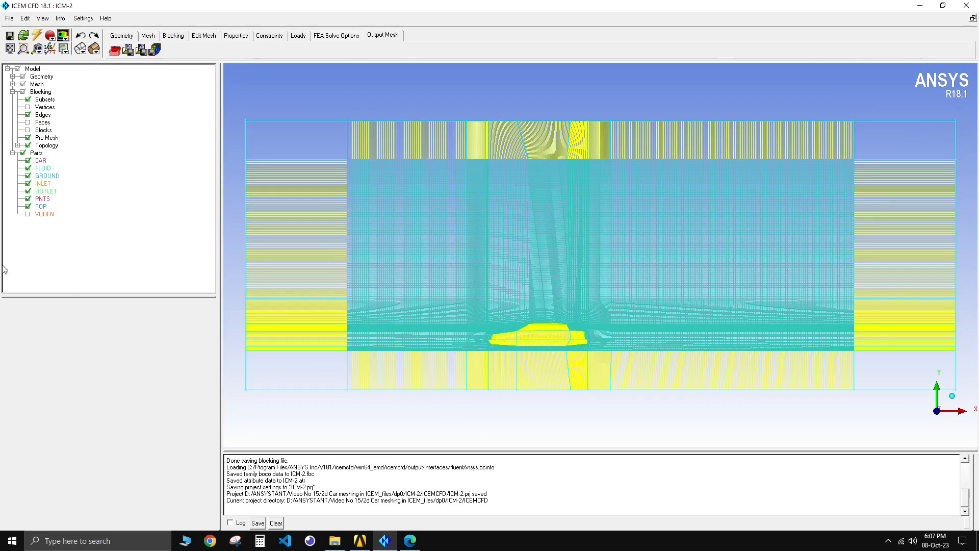
{"action": "left_click", "coordinate": [27, 214]}
{"action": "left_click", "coordinate": [27, 214]}
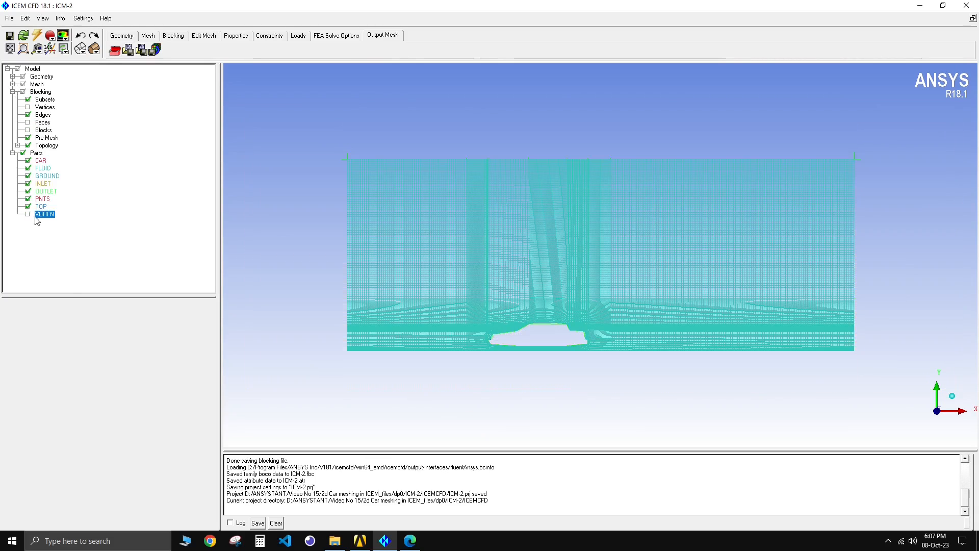
Hide the blocking so that only the unstructured mesh is displayed, and expand the mesh entity list.
{"action": "scroll", "coordinate": [493, 347], "scroll_direction": "up", "scroll_amount": 1}
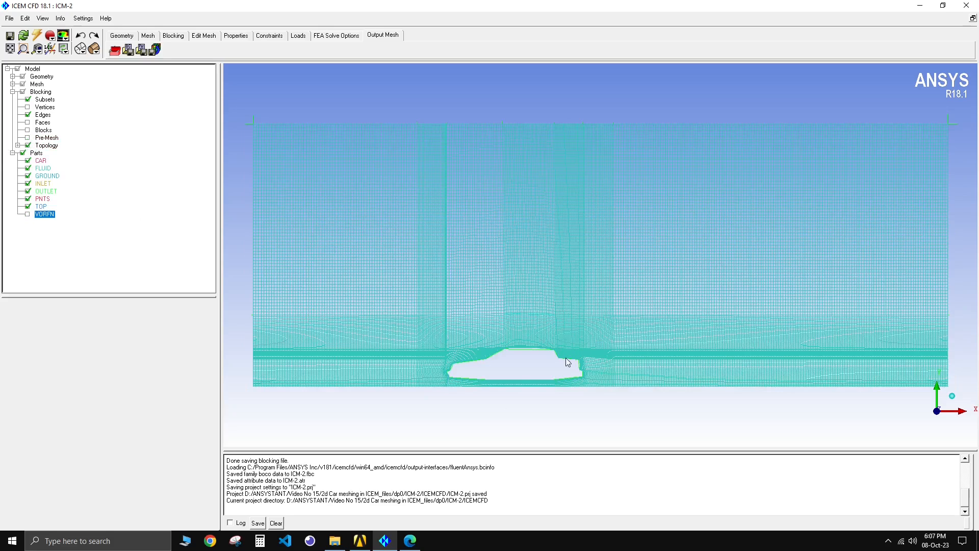
{"action": "left_click", "coordinate": [23, 92]}
{"action": "left_click", "coordinate": [12, 92]}
{"action": "left_click", "coordinate": [12, 84]}
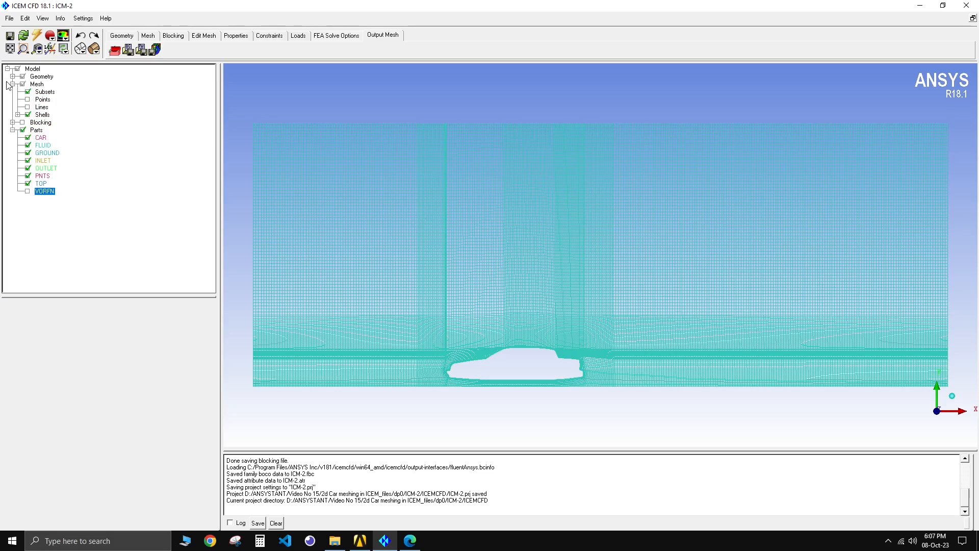
Start writing the solver input, save the current project first, and open the ICM-2 unstructured mesh file.
{"action": "left_click", "coordinate": [155, 50]}
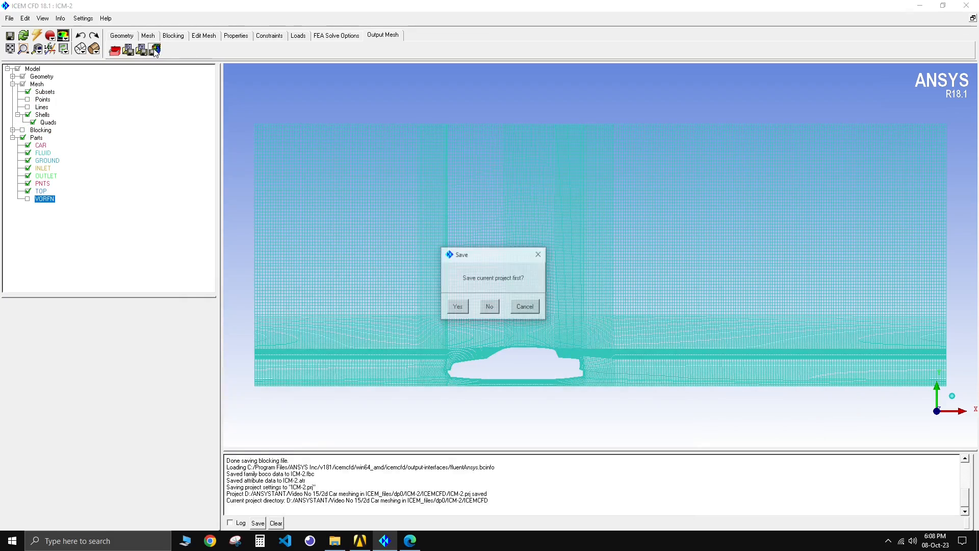
{"action": "middle_click_drag", "start_coordinate": [358, 229], "coordinate": [203, 194]}
{"action": "middle_click_drag", "start_coordinate": [350, 238], "coordinate": [489, 237]}
{"action": "left_click", "coordinate": [457, 307]}
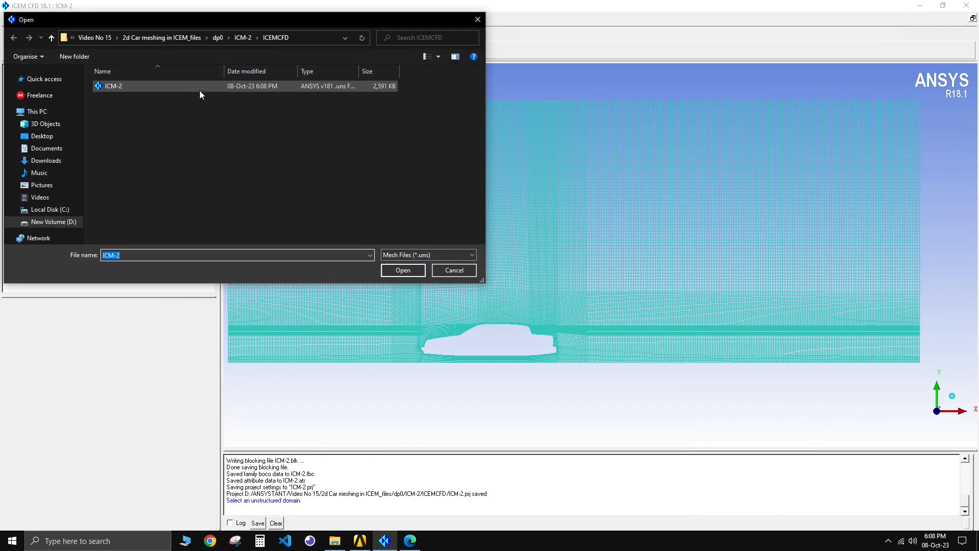
{"action": "left_click", "coordinate": [409, 274]}
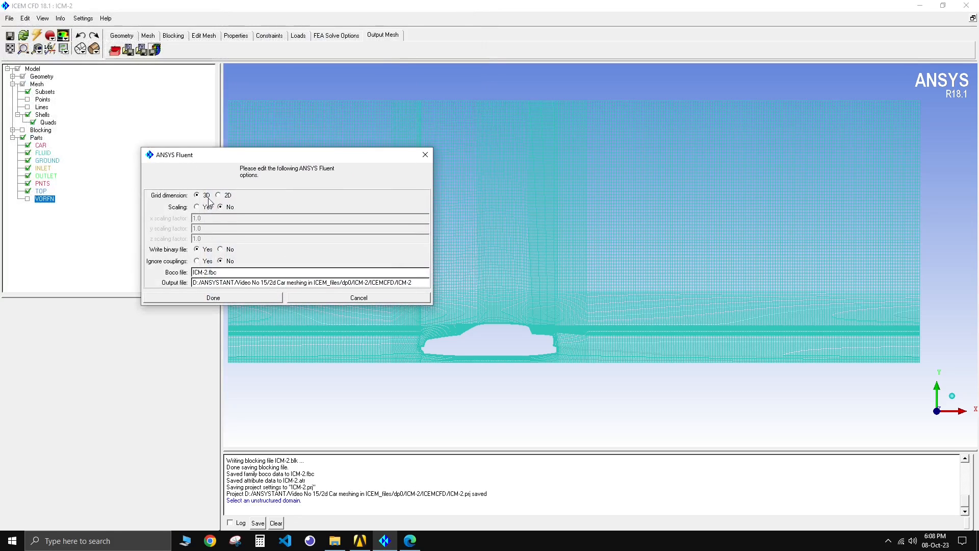
Set the ANSYS Fluent export to a 2D grid and write the ICM-2 mesh to the project's ICEMCFD folder.
{"action": "left_click", "coordinate": [219, 196]}
{"action": "left_click_drag", "start_coordinate": [403, 284], "coordinate": [77, 282]}
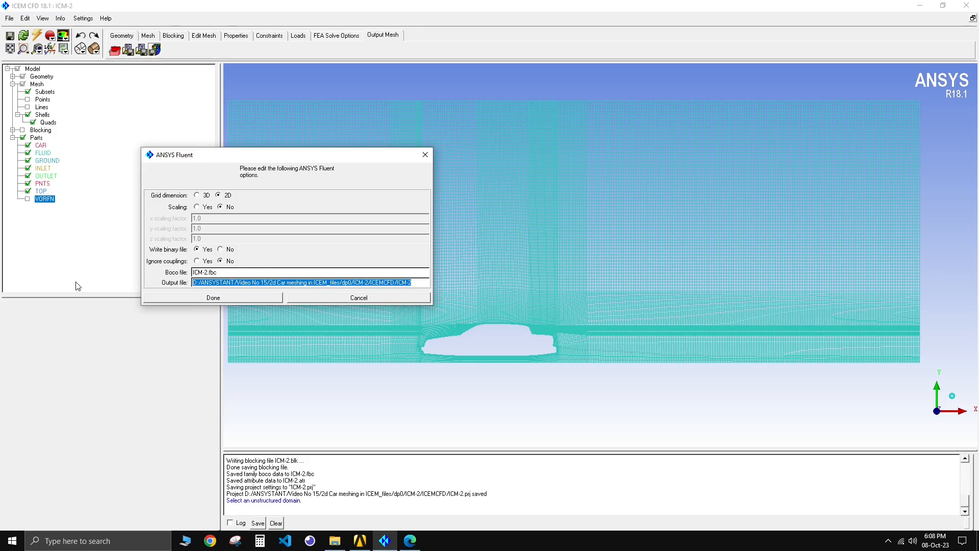
{"action": "left_click", "coordinate": [230, 325]}
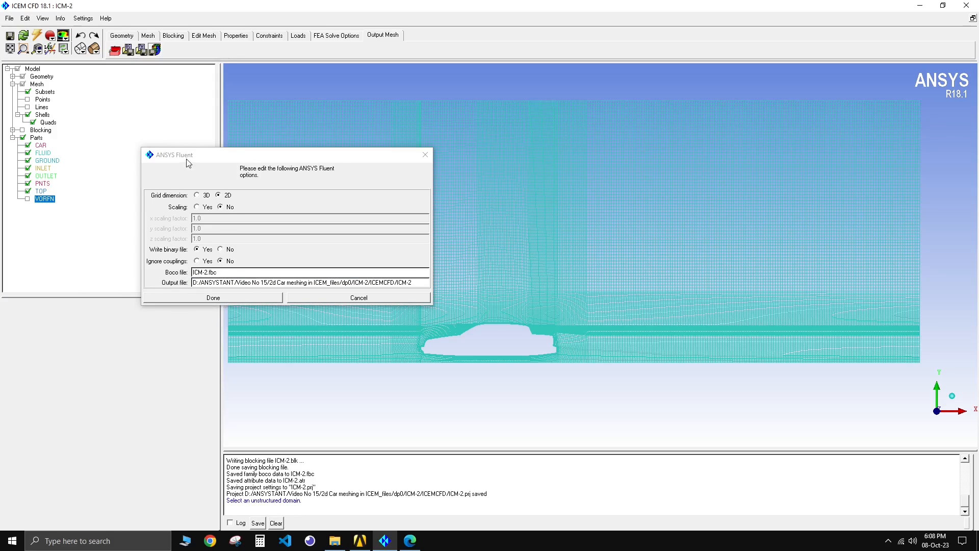
{"action": "left_click_drag", "start_coordinate": [186, 159], "coordinate": [215, 169]}
{"action": "left_click", "coordinate": [242, 308]}
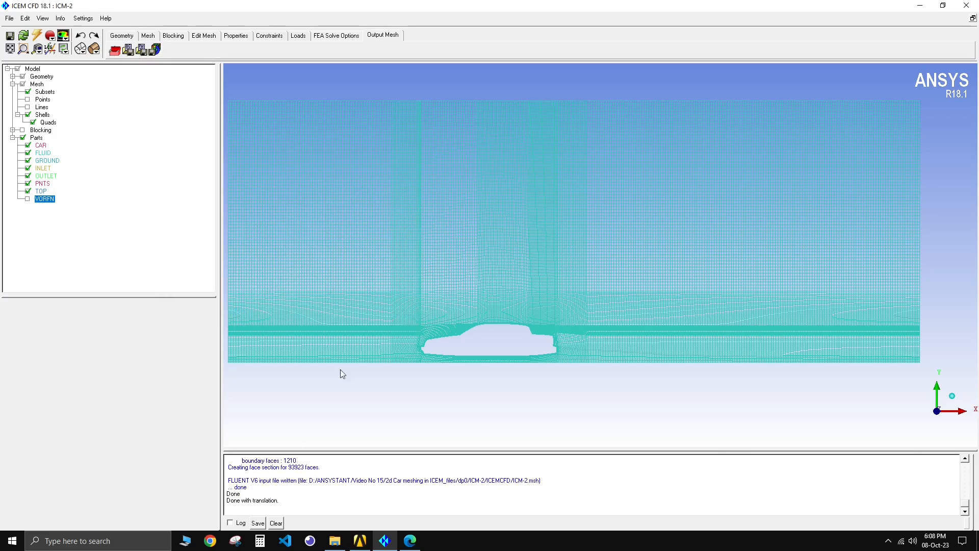
{"action": "left_click_drag", "start_coordinate": [288, 507], "coordinate": [199, 503]}
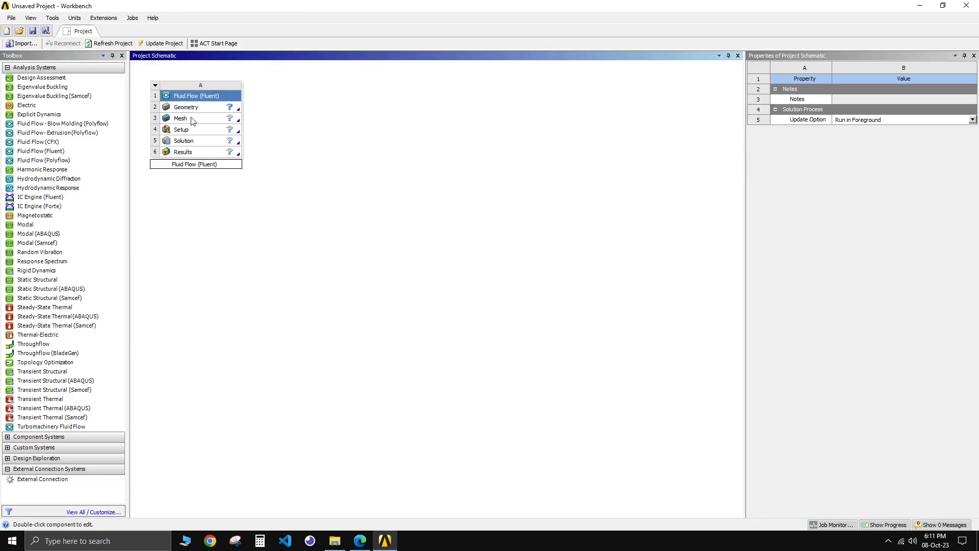
In Workbench, import the exported ICM-2.msh file from the ICEMCFD folder into the Fluid Flow (Fluent) system's Mesh cell.
{"action": "right_click", "coordinate": [192, 118]}
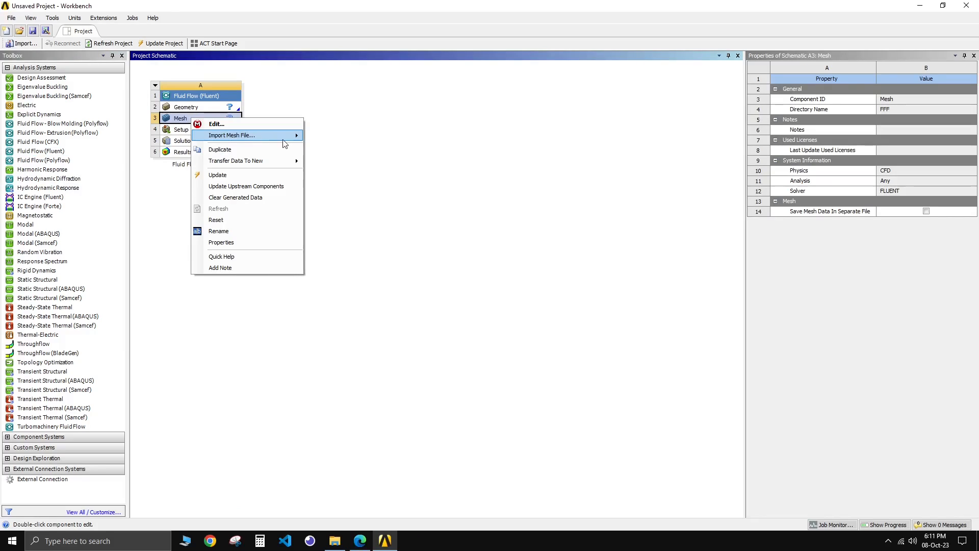
{"action": "mouse_move", "coordinate": [300, 147]}
{"action": "left_click", "coordinate": [342, 138]}
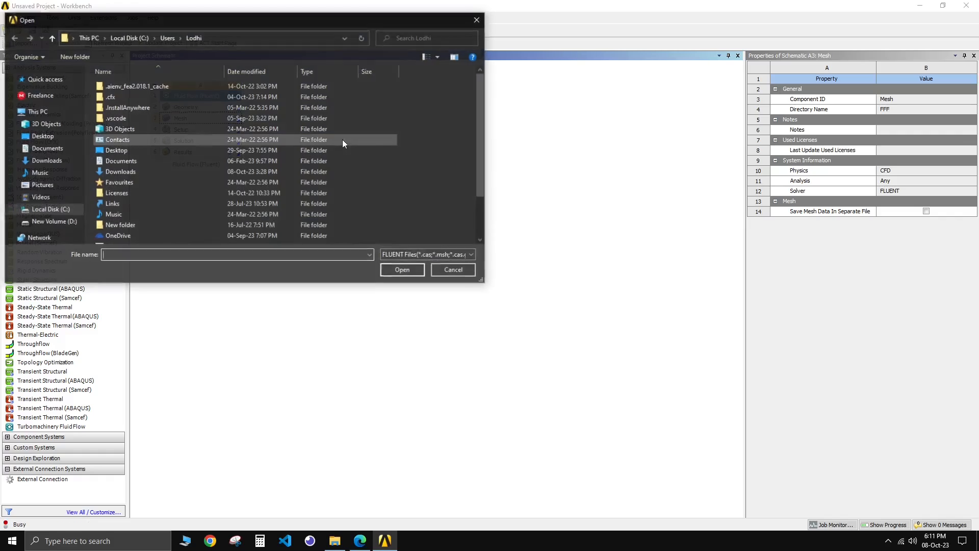
{"action": "left_click", "coordinate": [92, 37]}
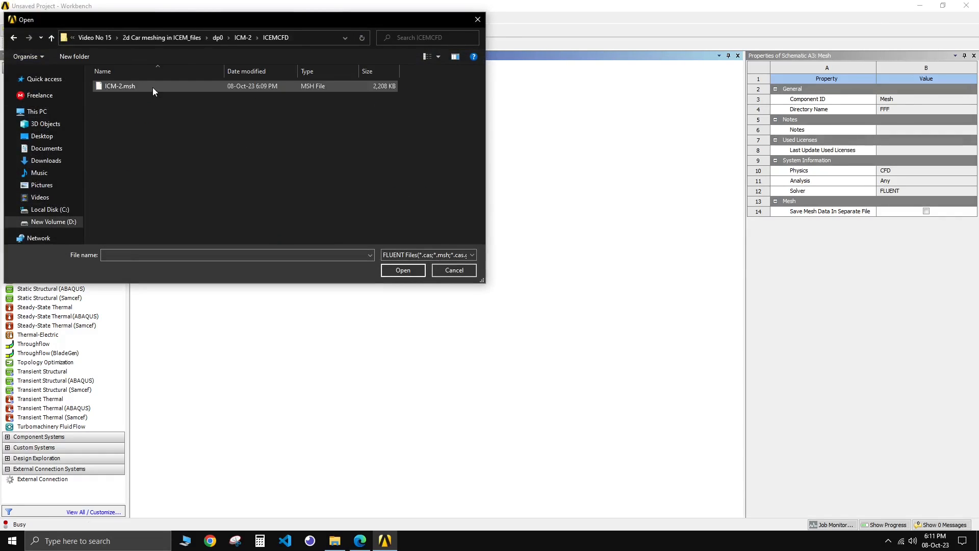
{"action": "double_click", "coordinate": [152, 87]}
{"action": "left_click", "coordinate": [284, 208]}
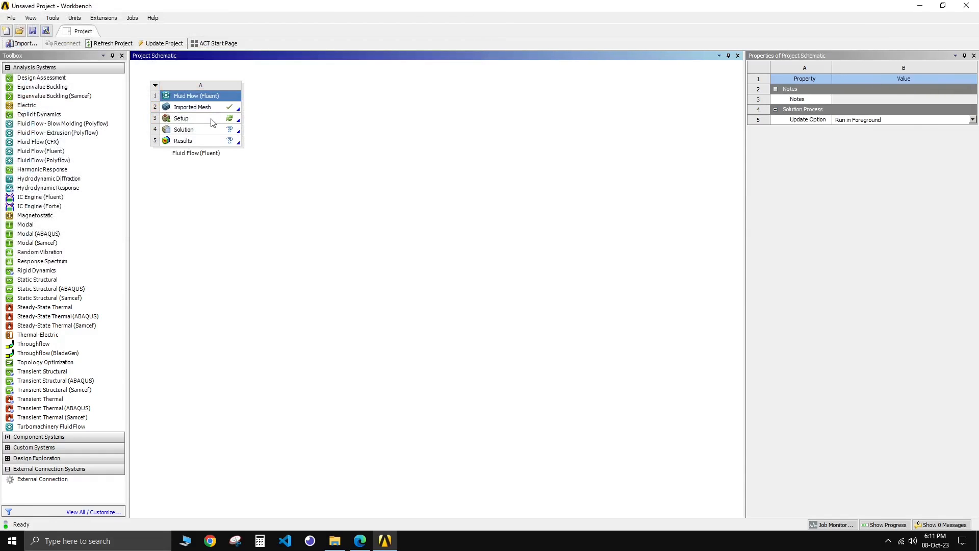
Open the Fluid Flow system's Setup and launch Fluent in serial mode with the imported mesh displayed.
{"action": "double_click", "coordinate": [212, 120]}
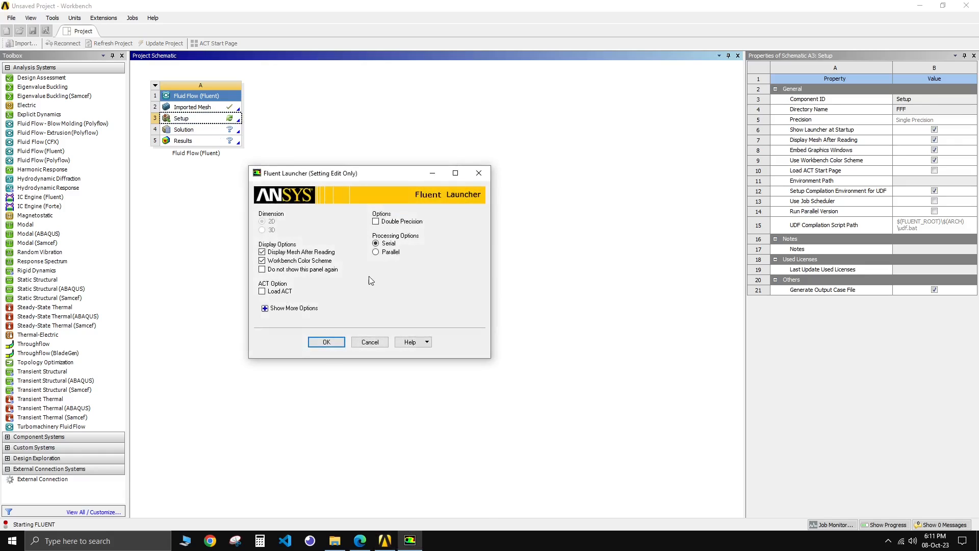
{"action": "left_click", "coordinate": [323, 343]}
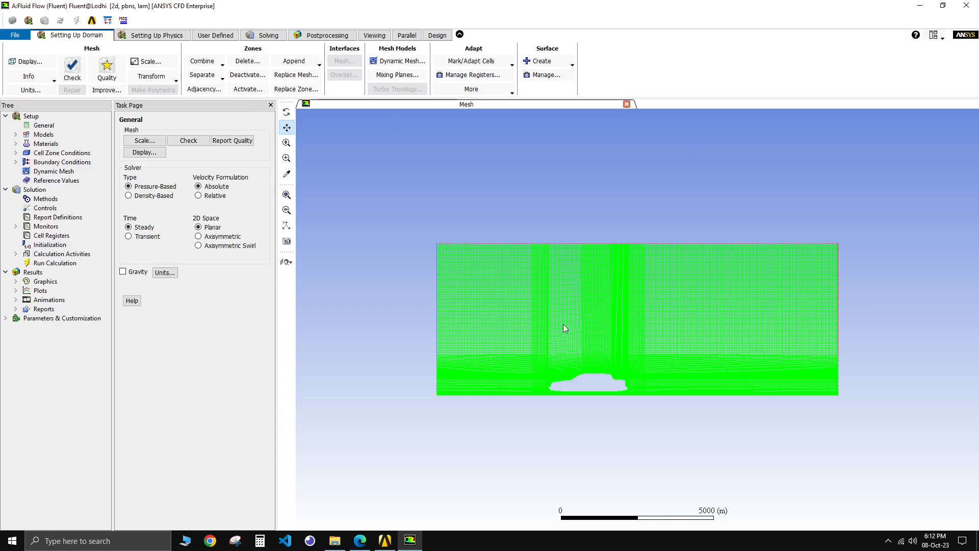
{"action": "left_click_drag", "start_coordinate": [569, 438], "coordinate": [560, 416]}
{"action": "scroll", "coordinate": [562, 433], "scroll_direction": "down", "scroll_amount": 1}
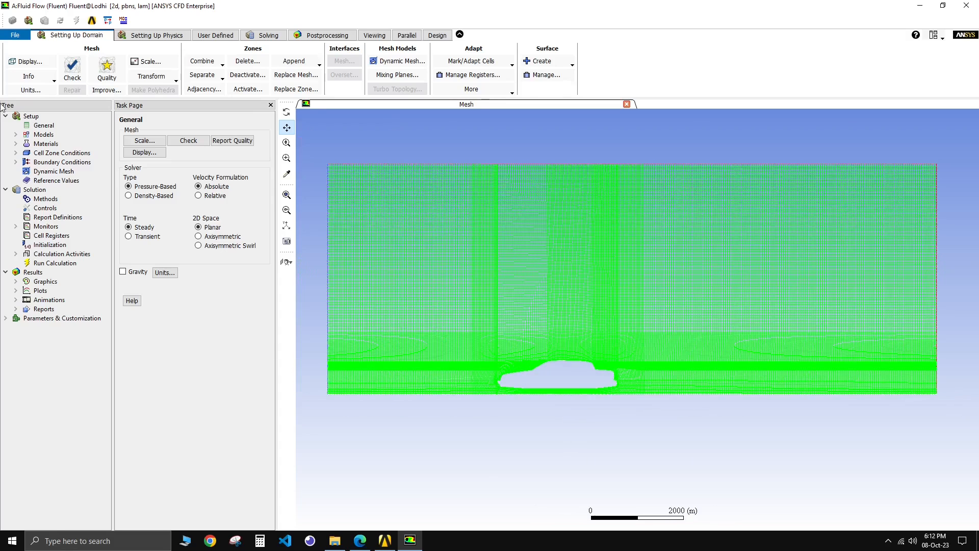
Check the boundary types of the imported inlet, outlet, int_fluid, top and car zones.
{"action": "left_click", "coordinate": [15, 161]}
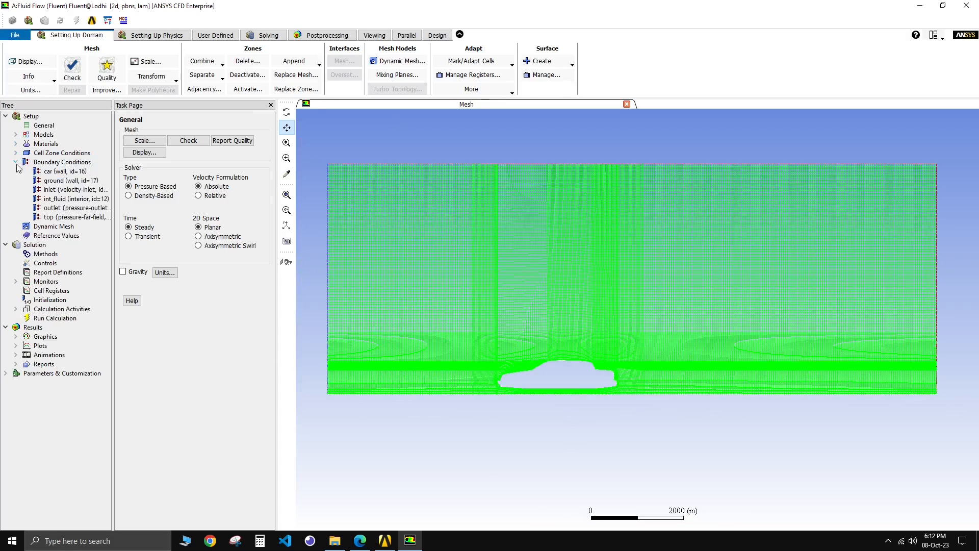
{"action": "double_click", "coordinate": [74, 162]}
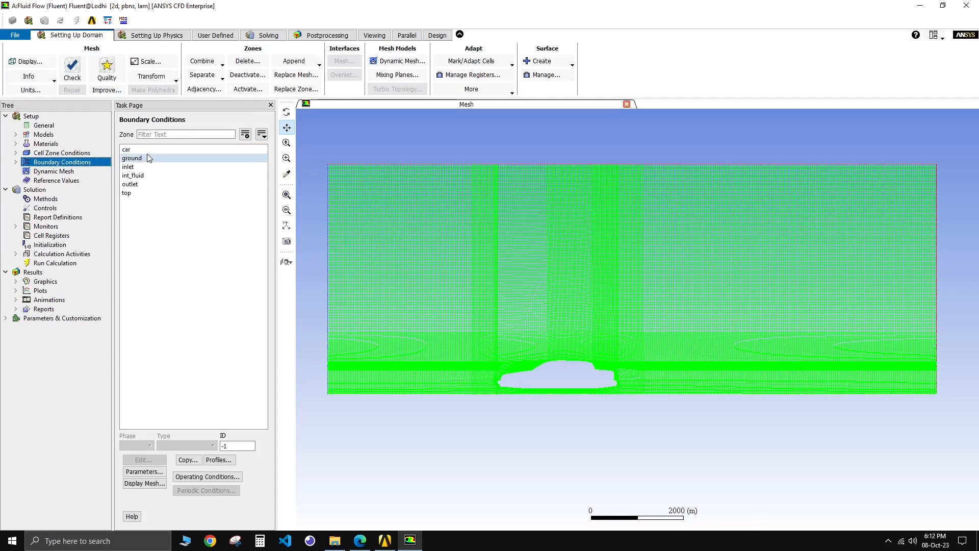
{"action": "left_click", "coordinate": [148, 166]}
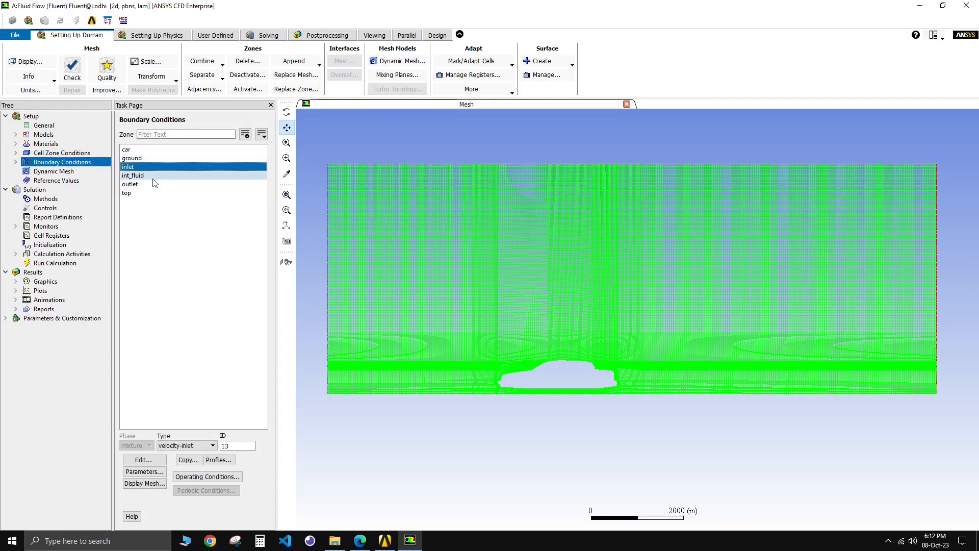
{"action": "left_click", "coordinate": [152, 184]}
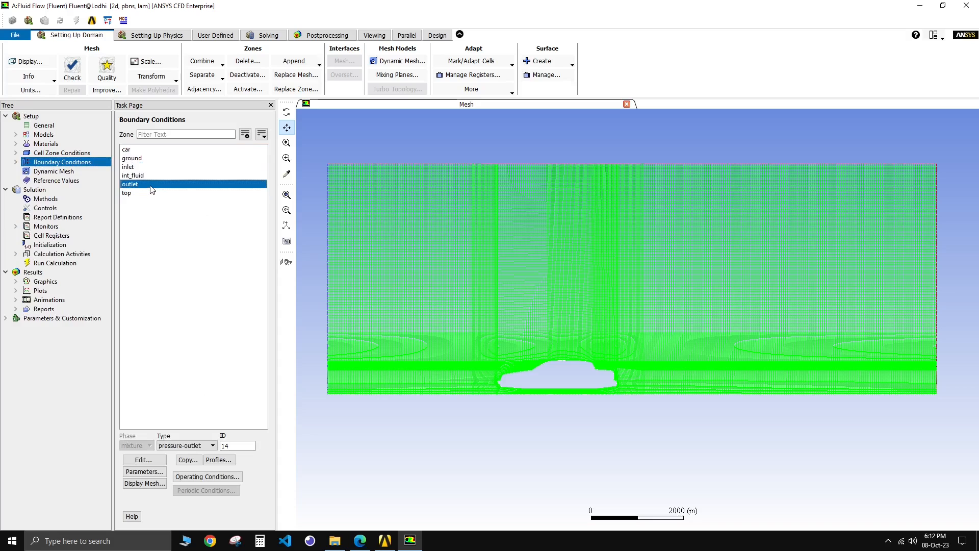
{"action": "left_click", "coordinate": [151, 175]}
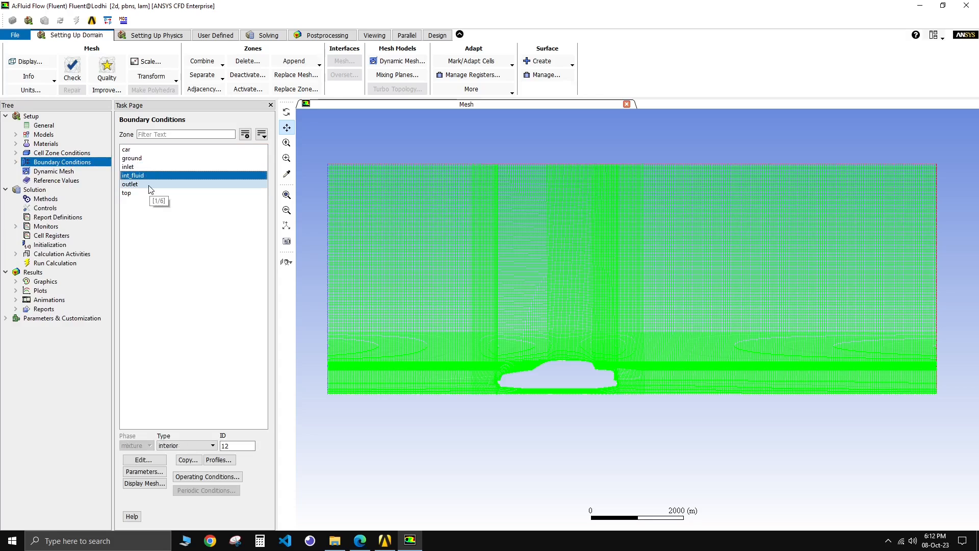
{"action": "left_click", "coordinate": [139, 194]}
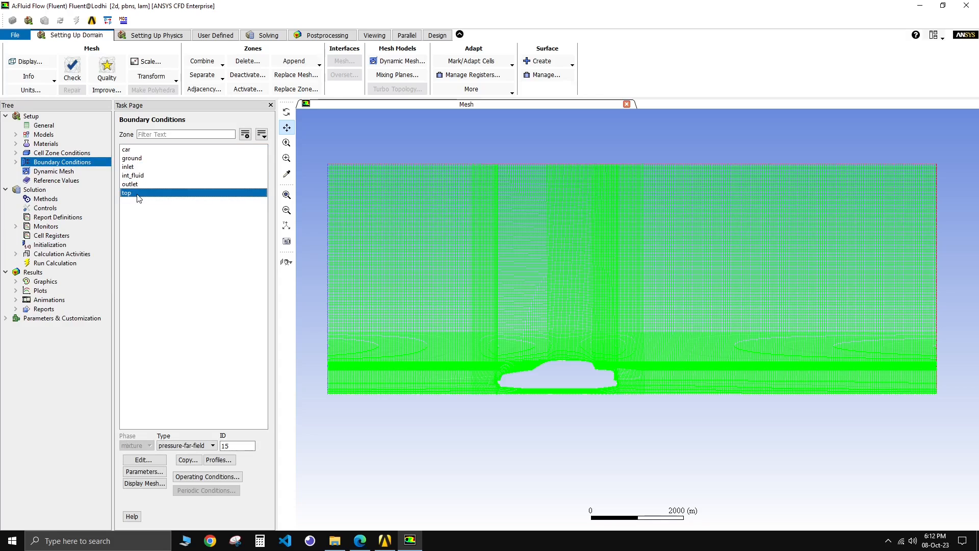
{"action": "left_click", "coordinate": [145, 150]}
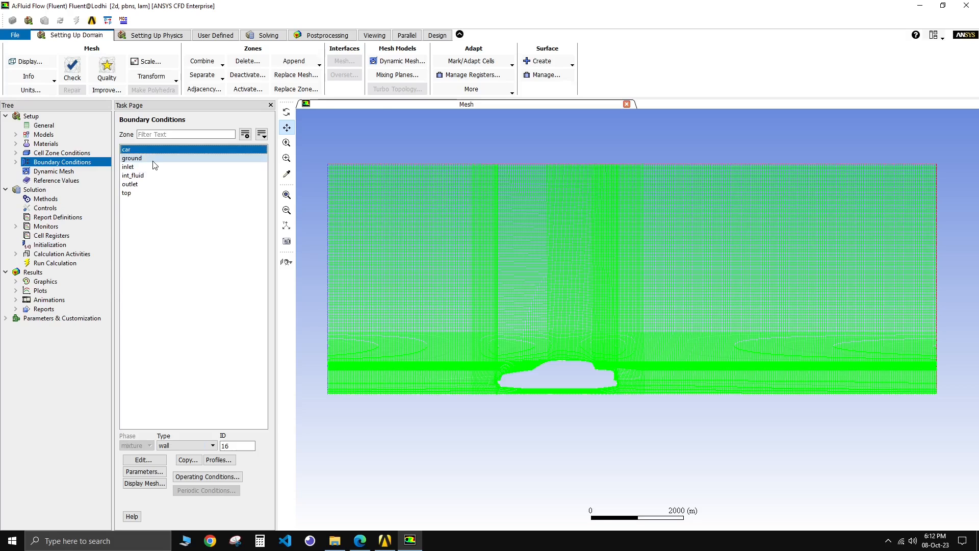